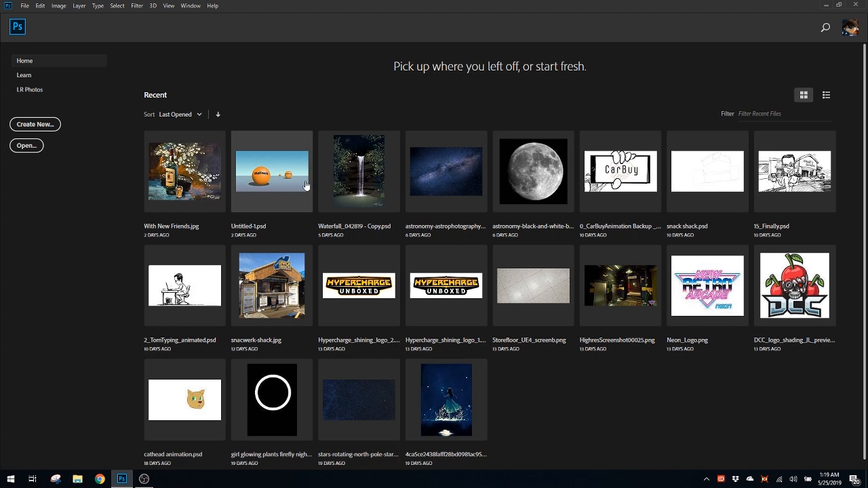
Start a new document and look through the recent size presets
{"action": "key", "text": "ctrl+n"}
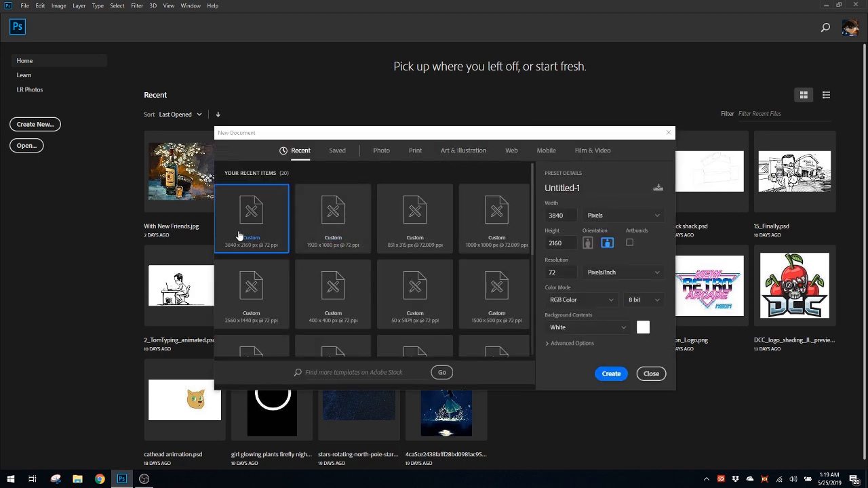
{"action": "scroll", "coordinate": [239, 279], "scroll_direction": "down", "scroll_amount": 2}
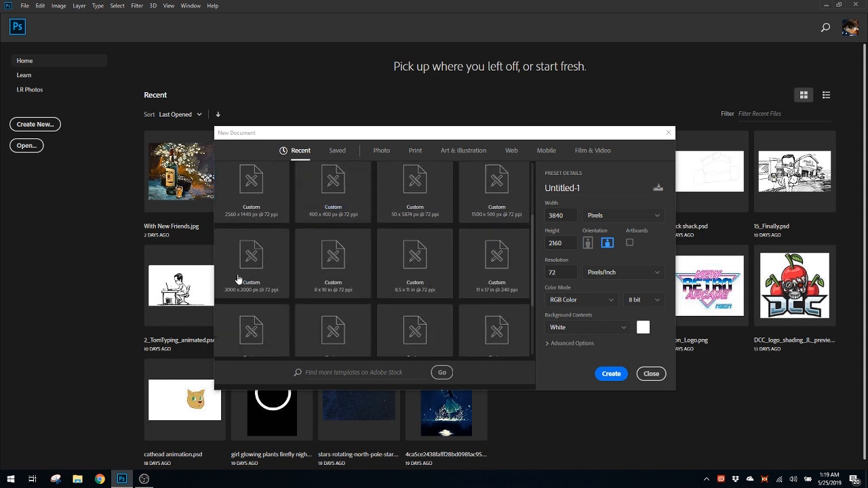
{"action": "scroll", "coordinate": [330, 250], "scroll_direction": "down", "scroll_amount": 1}
{"action": "scroll", "coordinate": [405, 238], "scroll_direction": "up", "scroll_amount": 3}
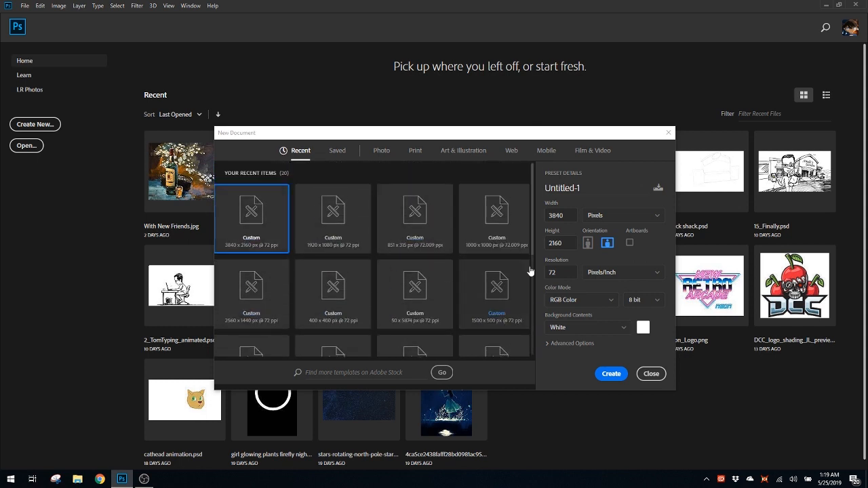
Examine the new document's width and height settings and the available measurement units
{"action": "double_click", "coordinate": [563, 215]}
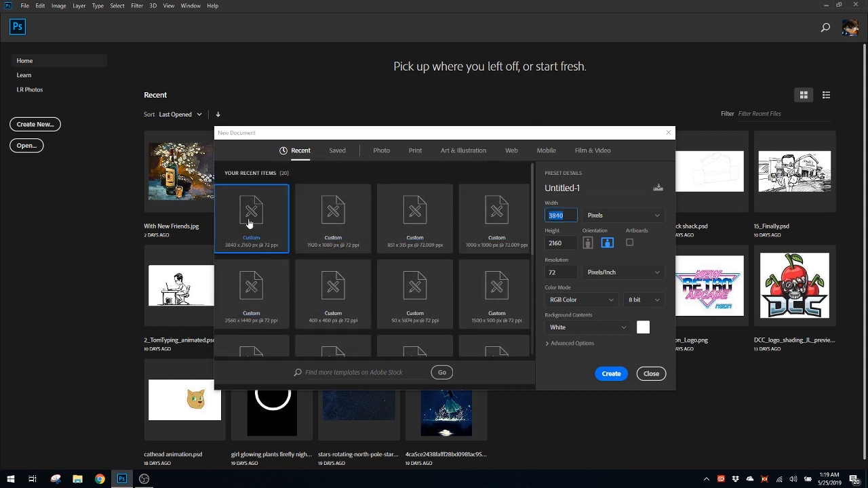
{"action": "left_click", "coordinate": [567, 215]}
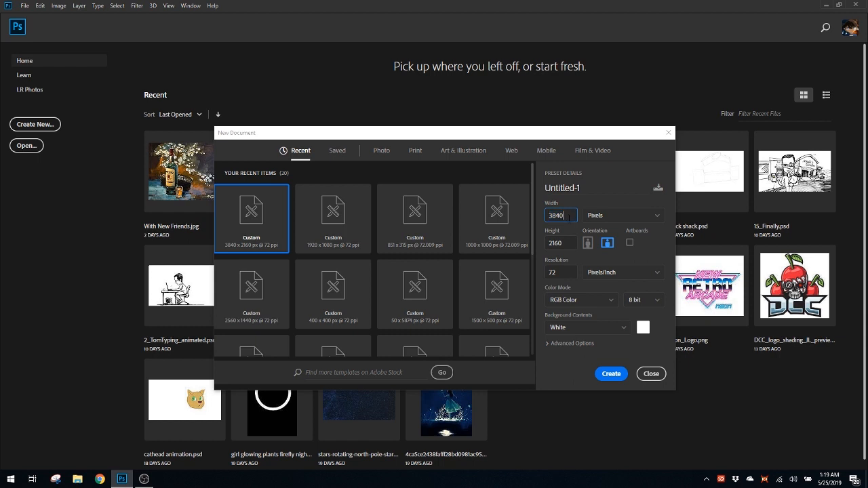
{"action": "double_click", "coordinate": [563, 215]}
{"action": "left_click", "coordinate": [564, 215]}
{"action": "double_click", "coordinate": [562, 243]}
{"action": "left_click_drag", "start_coordinate": [563, 216], "coordinate": [550, 217]}
{"action": "left_click", "coordinate": [570, 218]}
{"action": "double_click", "coordinate": [568, 247]}
{"action": "left_click", "coordinate": [609, 216]}
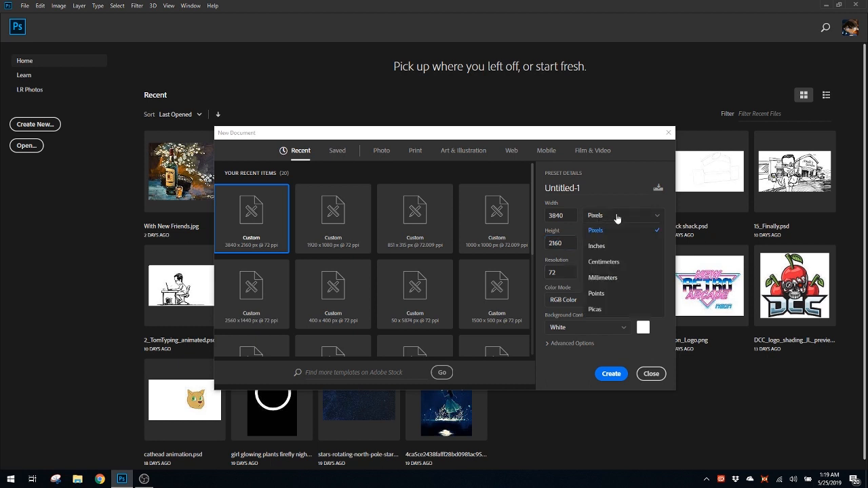
{"action": "left_click", "coordinate": [618, 217]}
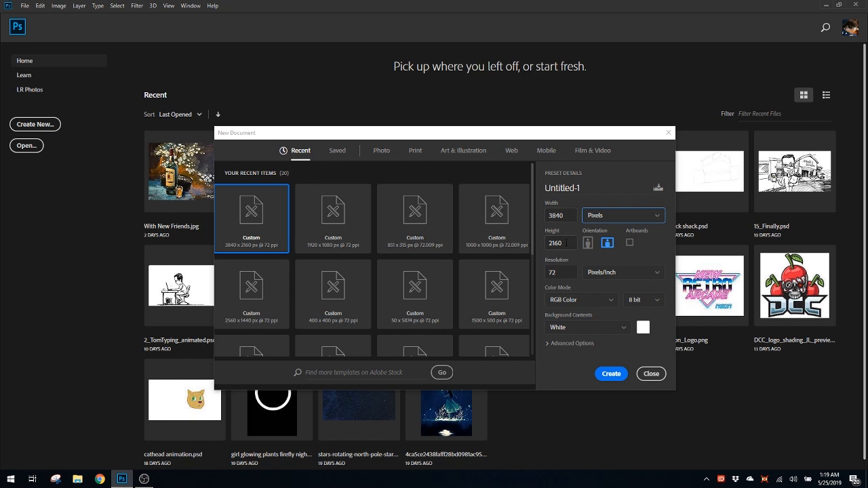
Try the recent 1920 x 1080 px preset and check its dimensions
{"action": "left_click", "coordinate": [332, 231]}
{"action": "left_click", "coordinate": [566, 217]}
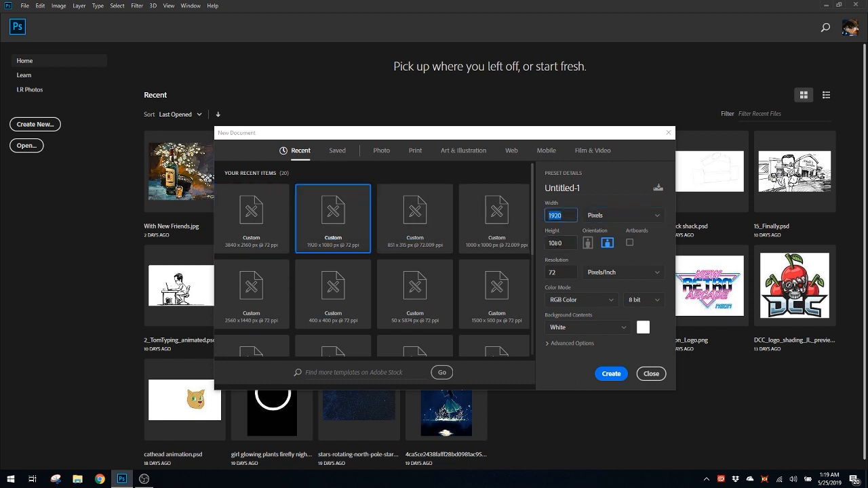
{"action": "key", "text": "Tab"}
Create a white RGB document of 3840 x 2160 pixels at 72 pixels/inch from the recent preset
{"action": "left_click", "coordinate": [251, 220]}
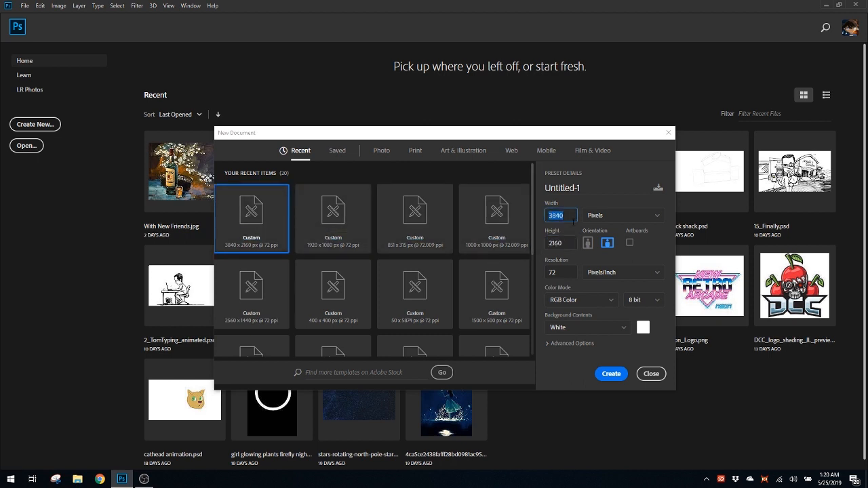
{"action": "left_click", "coordinate": [570, 244]}
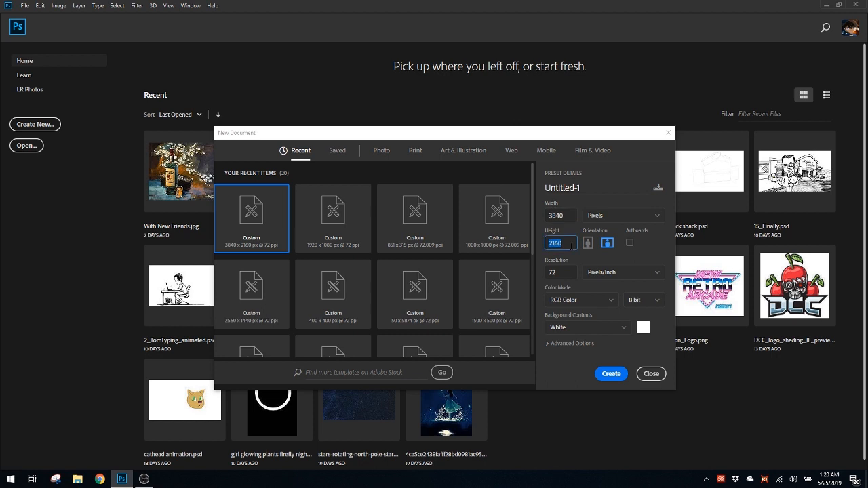
{"action": "left_click", "coordinate": [611, 374]}
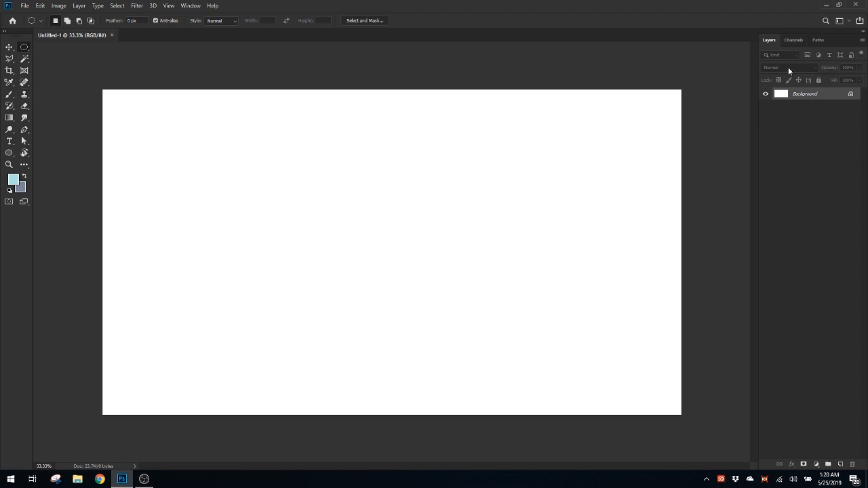
Show the Color panel and look at its display modes, keeping Hue Cube
{"action": "left_click", "coordinate": [191, 6]}
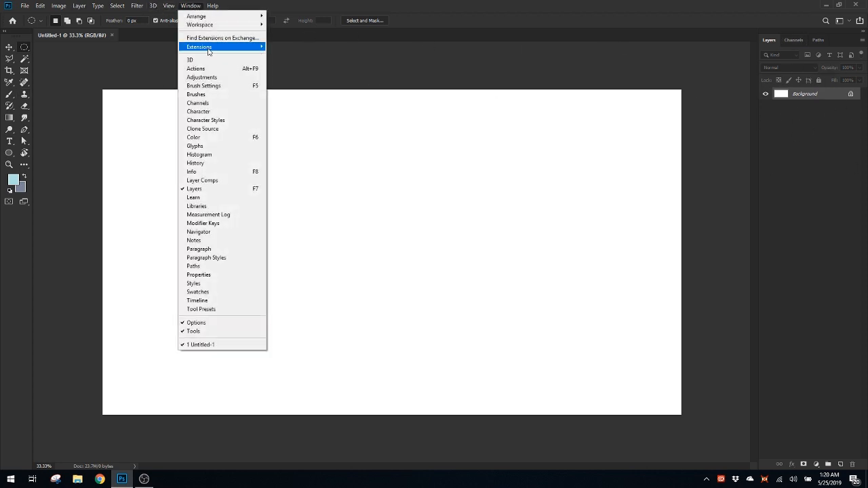
{"action": "left_click", "coordinate": [191, 5]}
{"action": "left_click", "coordinate": [190, 5]}
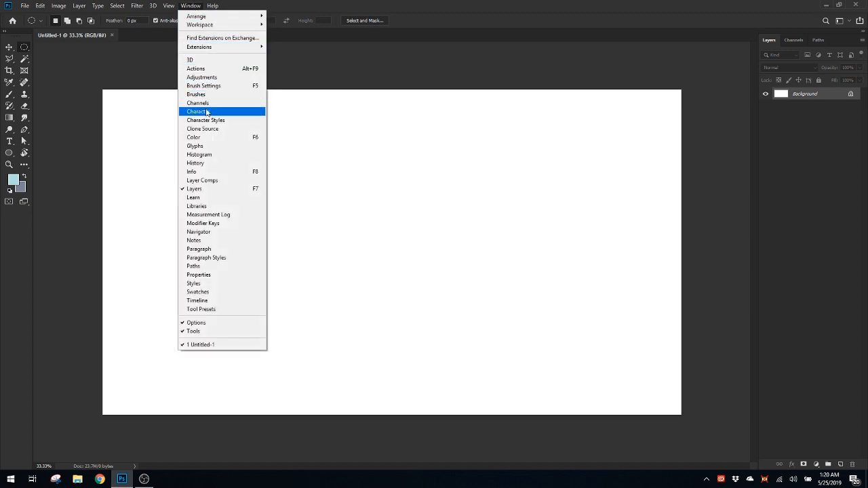
{"action": "left_click", "coordinate": [210, 138]}
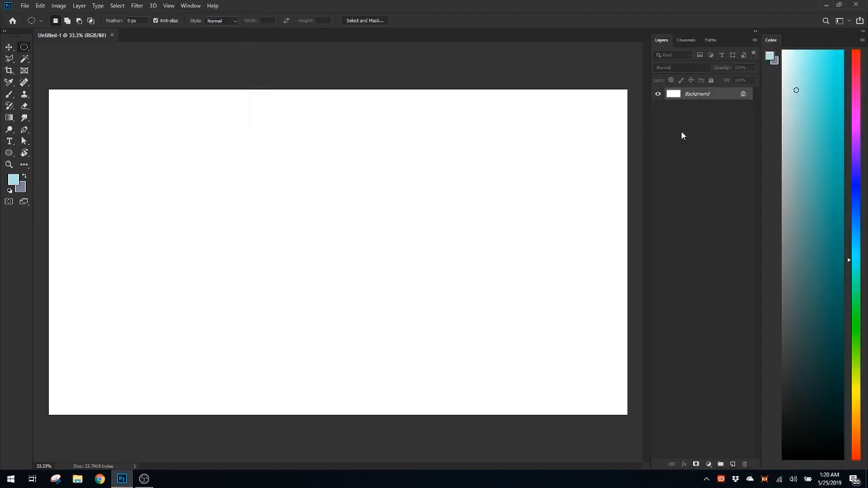
{"action": "left_click", "coordinate": [863, 41]}
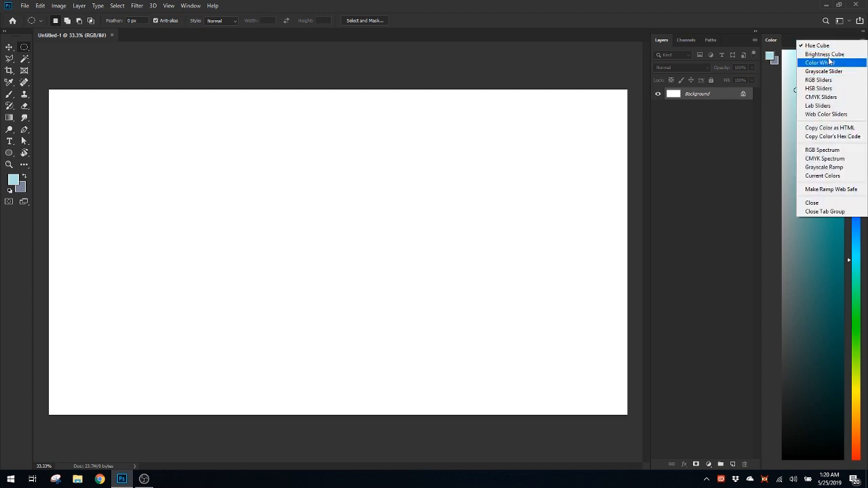
{"action": "left_click", "coordinate": [789, 42]}
Dock the Color panel above the Layers panel and reduce its height
{"action": "left_click_drag", "start_coordinate": [790, 42], "coordinate": [679, 117]}
{"action": "left_click_drag", "start_coordinate": [597, 109], "coordinate": [867, 103]}
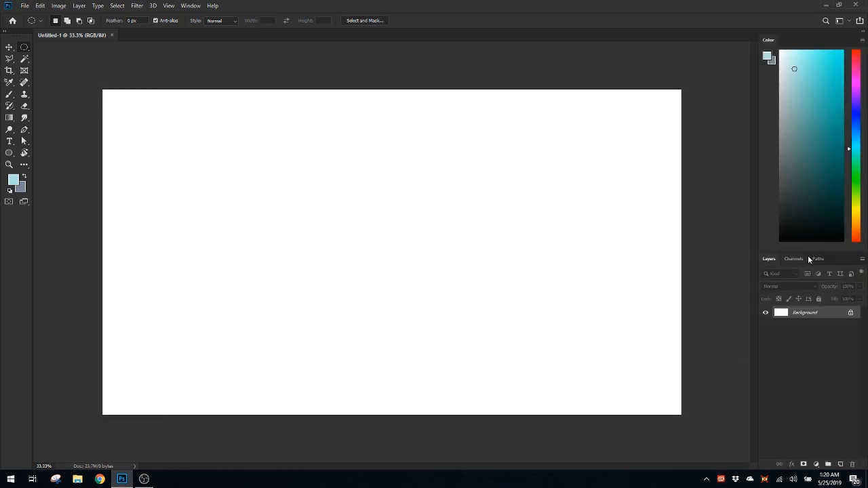
{"action": "left_click_drag", "start_coordinate": [813, 251], "coordinate": [811, 119]}
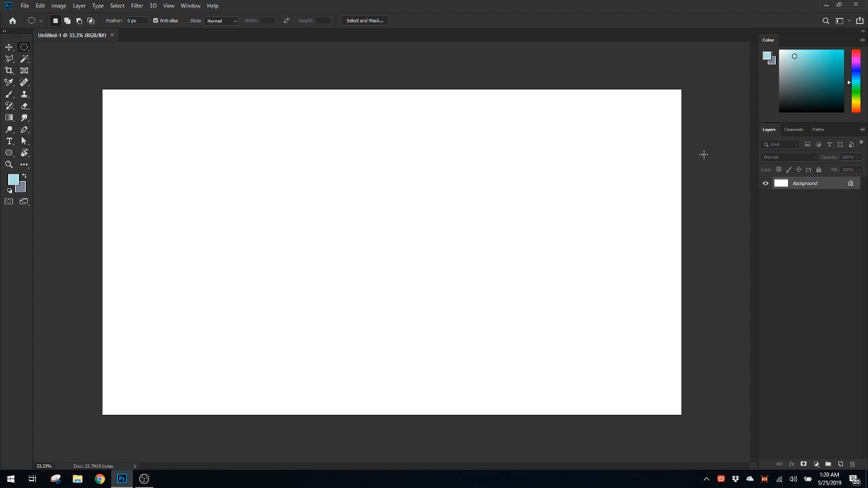
Close the Color panel's tab group
{"action": "left_click", "coordinate": [863, 42]}
{"action": "left_click", "coordinate": [863, 42]}
{"action": "left_click", "coordinate": [863, 41]}
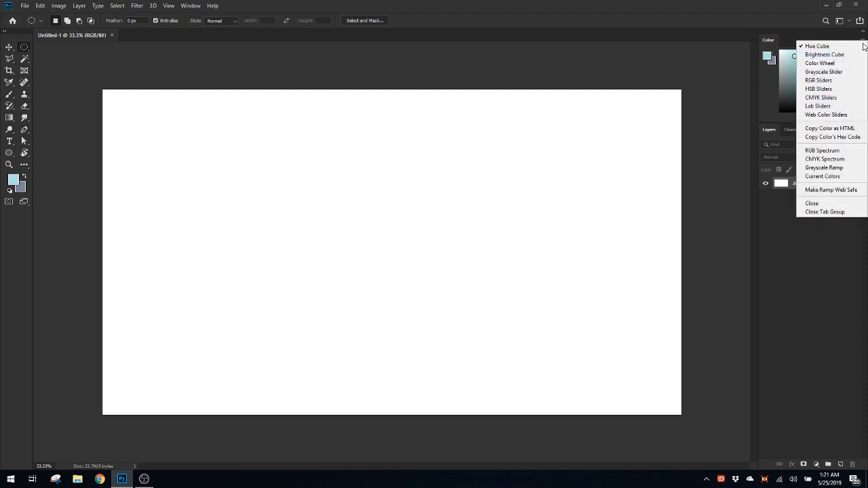
{"action": "left_click", "coordinate": [835, 213]}
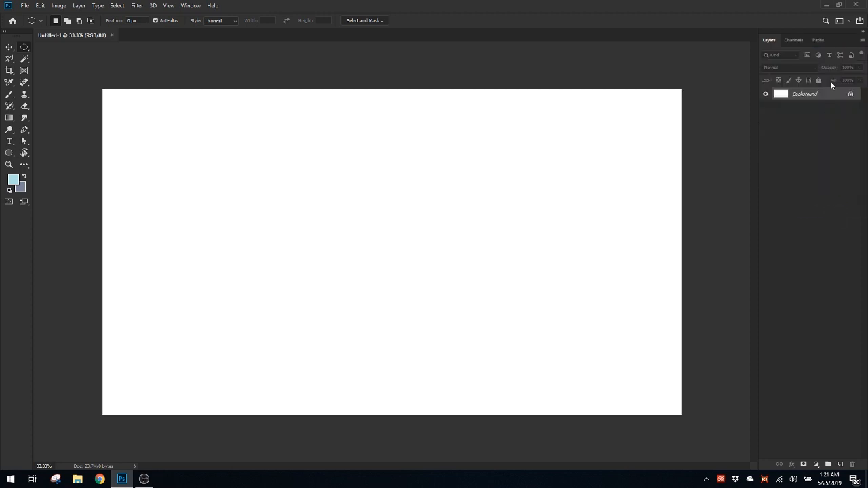
{"action": "left_click", "coordinate": [193, 7]}
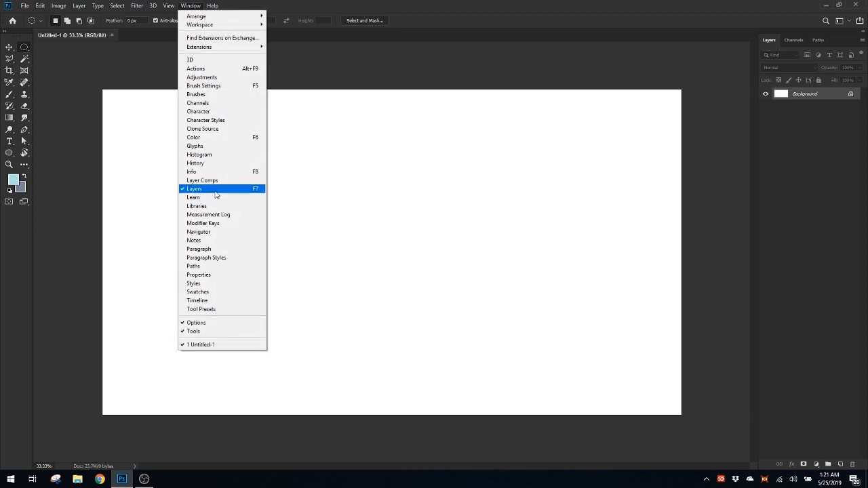
{"action": "left_click", "coordinate": [319, 201]}
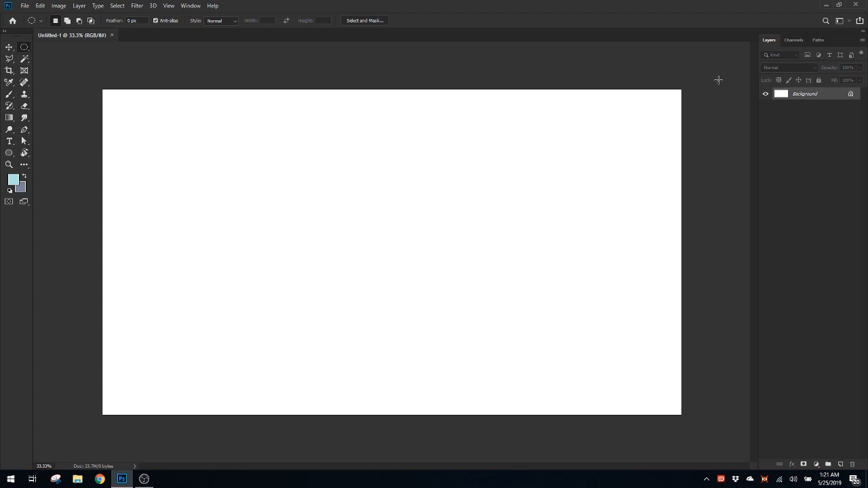
{"action": "left_click", "coordinate": [152, 4]}
{"action": "left_click", "coordinate": [192, 5]}
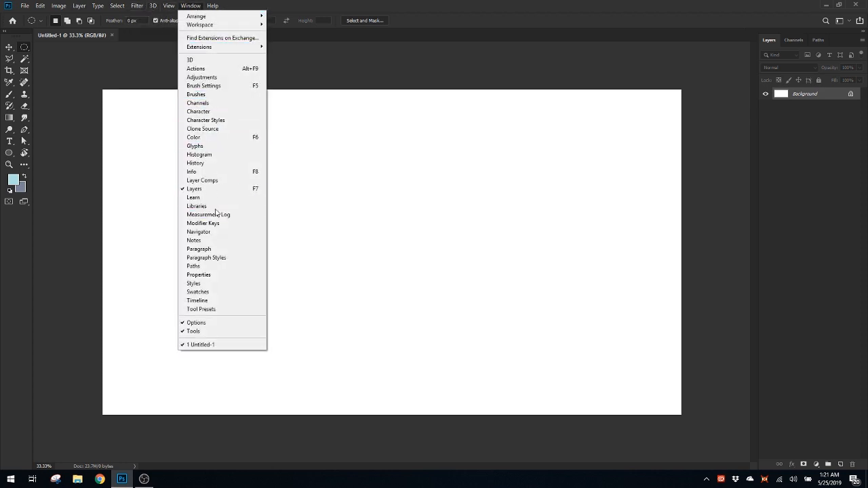
{"action": "left_click", "coordinate": [388, 5]}
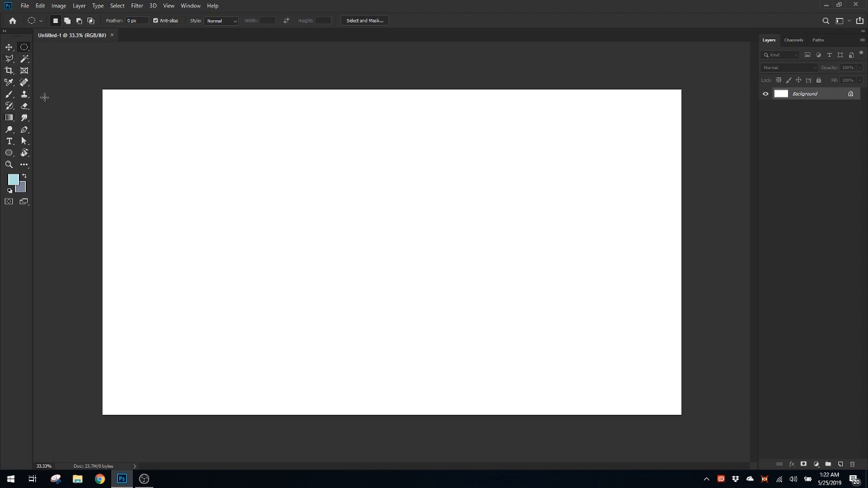
Add an empty layer above the Background and switch to the Rectangular Marquee tool
{"action": "left_click", "coordinate": [840, 464]}
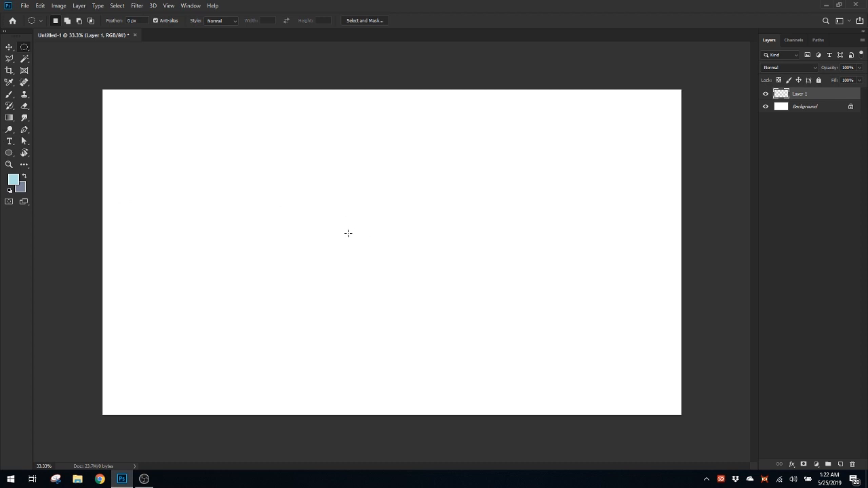
{"action": "right_click", "coordinate": [24, 49]}
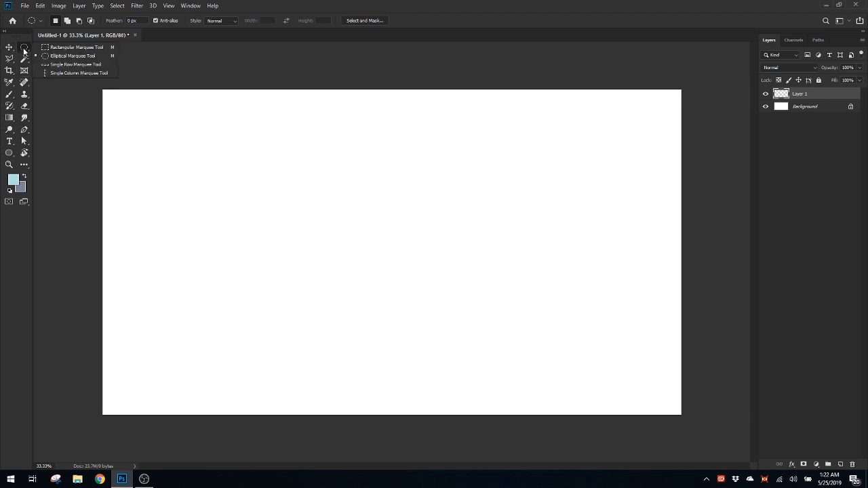
{"action": "left_click", "coordinate": [69, 49]}
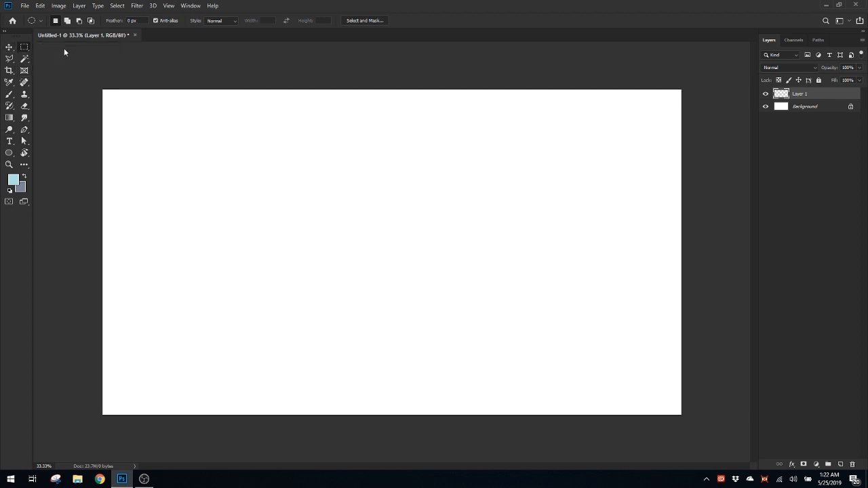
Look through the tools from Magic Wand to Direct Selection, including the healing, eraser and path selection variants
{"action": "left_click", "coordinate": [25, 58]}
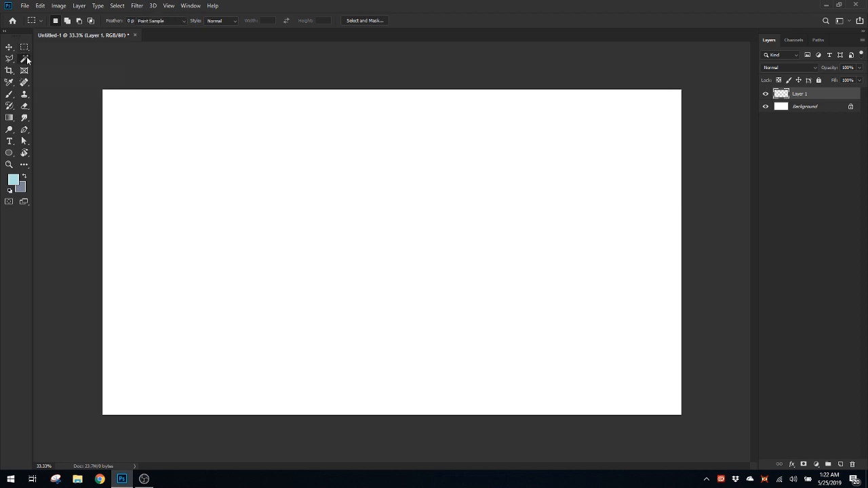
{"action": "left_click", "coordinate": [27, 73]}
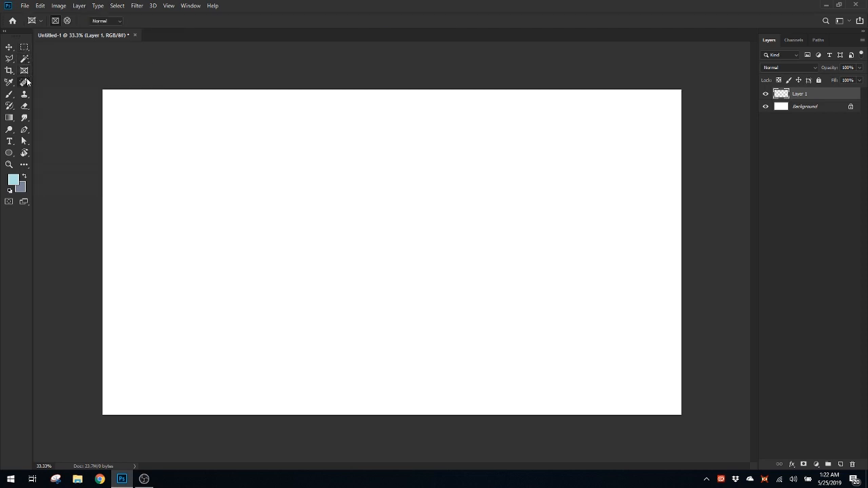
{"action": "left_click", "coordinate": [26, 82]}
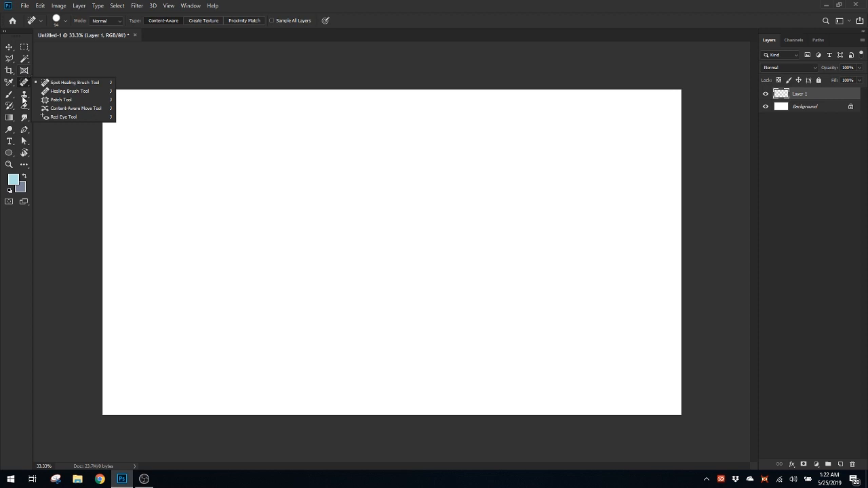
{"action": "left_click", "coordinate": [24, 96]}
{"action": "left_click", "coordinate": [24, 109]}
{"action": "left_click", "coordinate": [24, 106]}
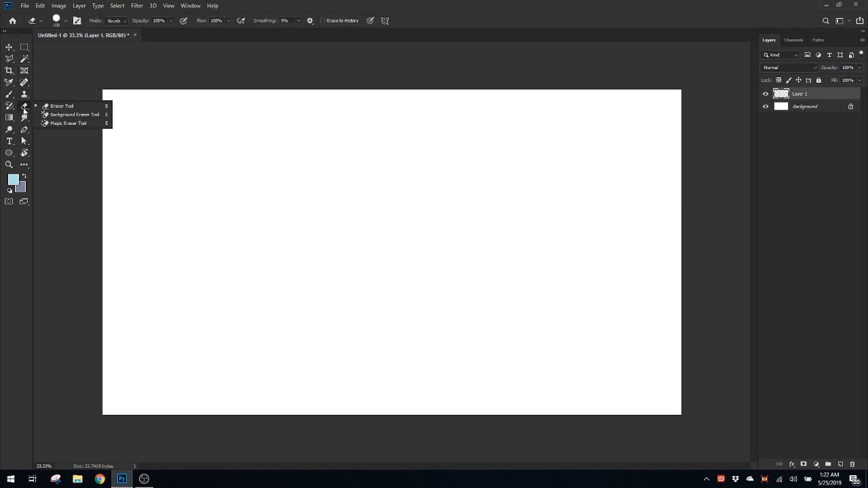
{"action": "left_click", "coordinate": [25, 117]}
{"action": "left_click", "coordinate": [25, 130]}
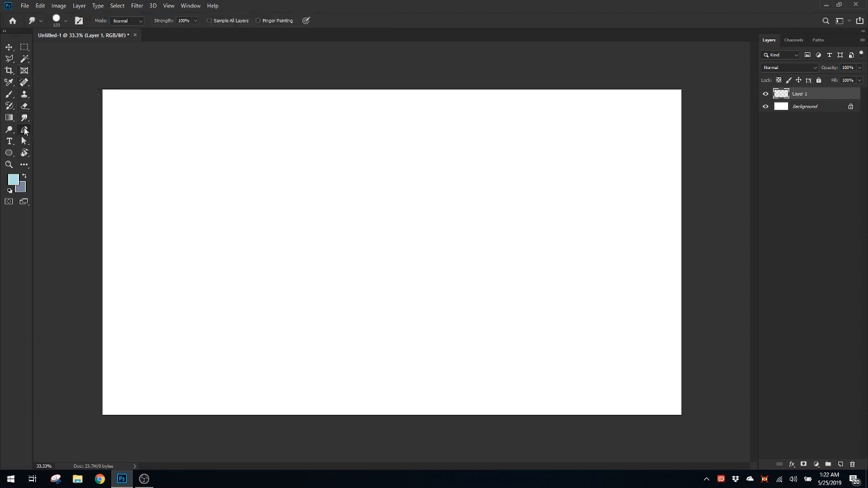
{"action": "left_click", "coordinate": [23, 141]}
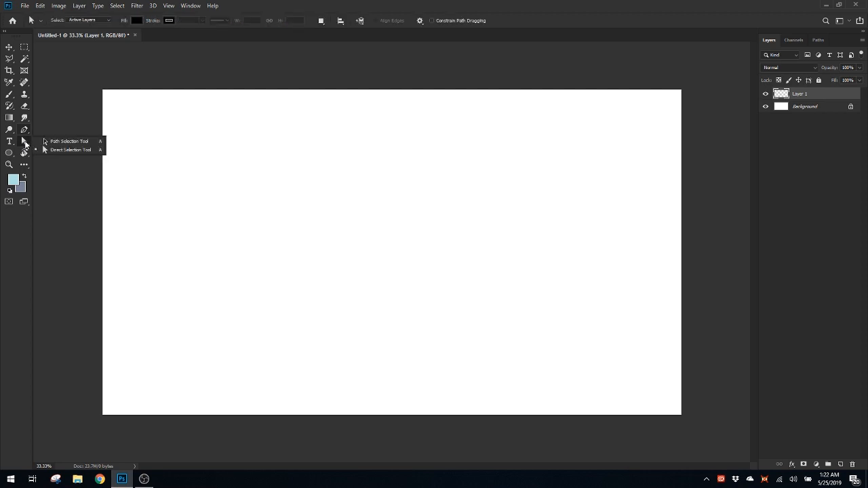
Undock the Tools panel so it floats over the canvas, and dock it back at the workspace's edge
{"action": "left_click_drag", "start_coordinate": [18, 36], "coordinate": [48, 80]}
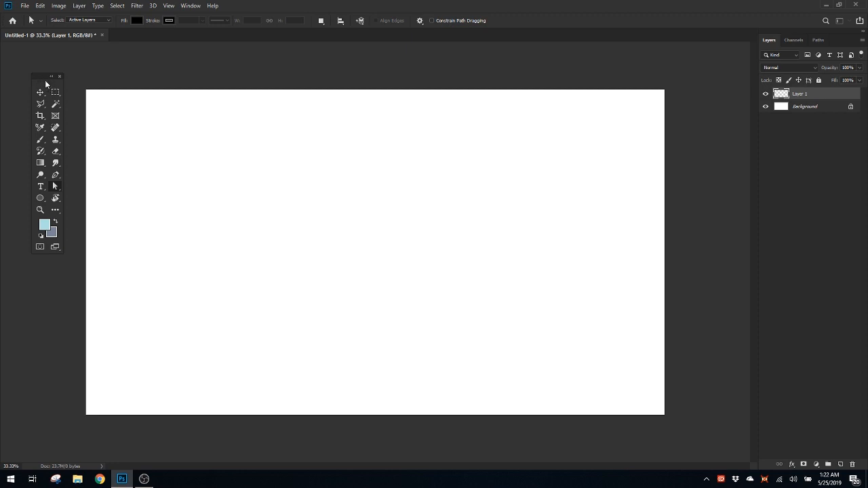
{"action": "left_click_drag", "start_coordinate": [45, 80], "coordinate": [1, 93]}
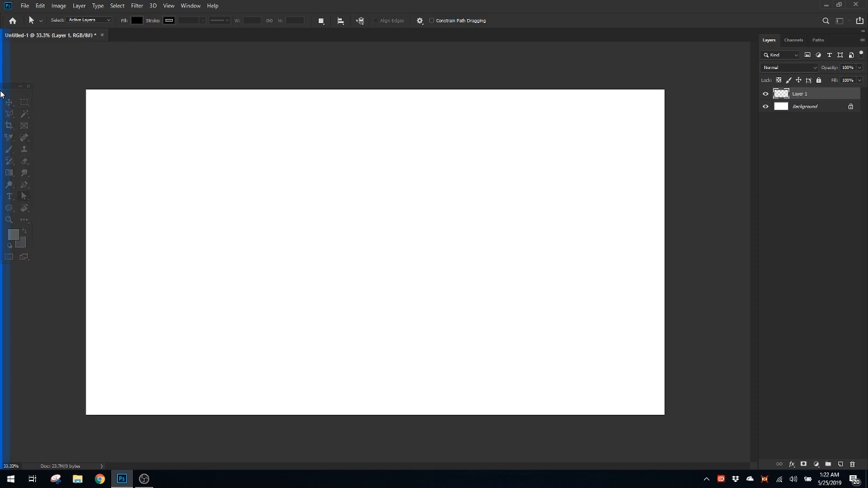
{"action": "left_click_drag", "start_coordinate": [1, 93], "coordinate": [1, 93]}
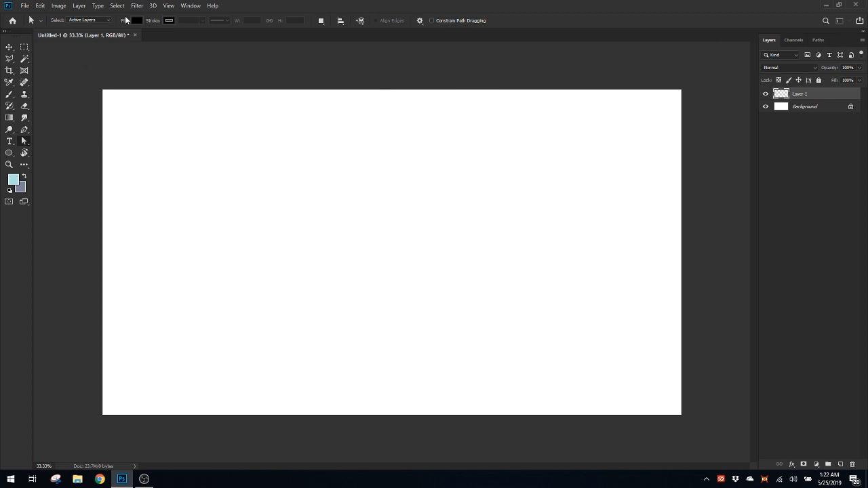
{"action": "mouse_move", "coordinate": [88, 35]}
{"action": "left_mouse_down"}
{"action": "mouse_move", "coordinate": [112, 94]}
{"action": "mouse_move", "coordinate": [272, 136]}
{"action": "mouse_move", "coordinate": [100, 33]}
{"action": "left_mouse_up"}
Draw a circular selection about 12.9 in across, slightly left of the canvas centre, with the Elliptical Marquee tool
{"action": "left_click", "coordinate": [25, 49]}
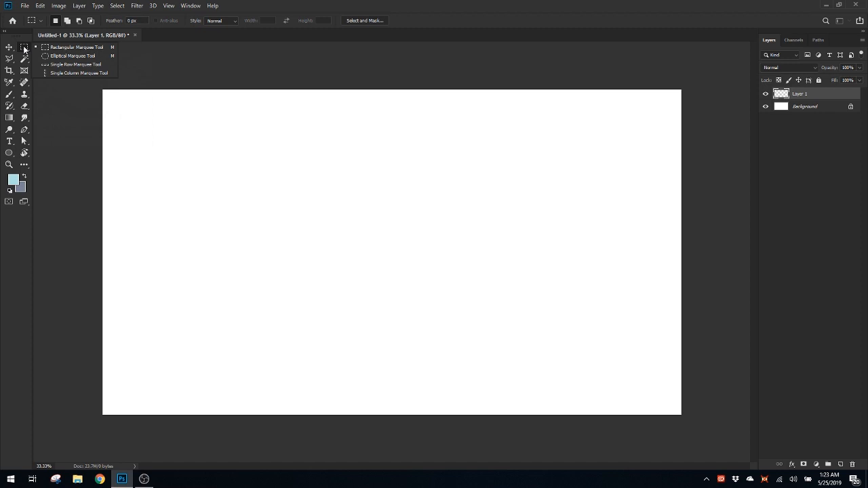
{"action": "left_click", "coordinate": [70, 55]}
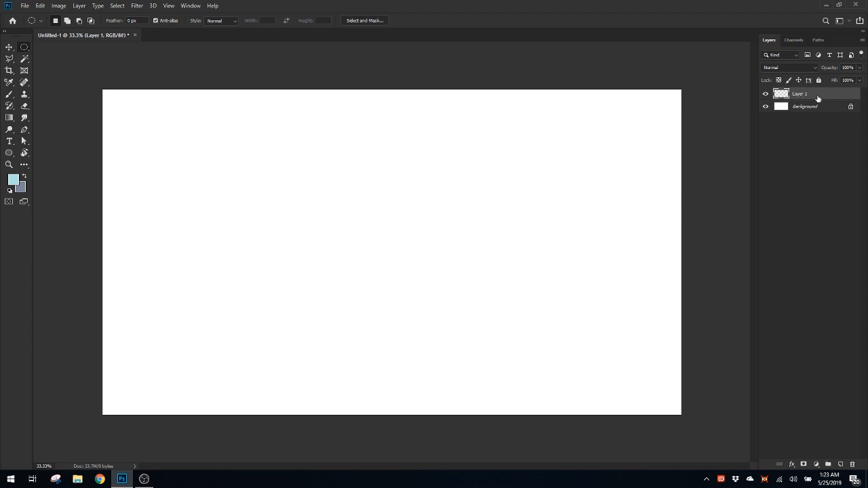
{"action": "left_click_drag", "start_coordinate": [289, 189], "coordinate": [398, 329]}
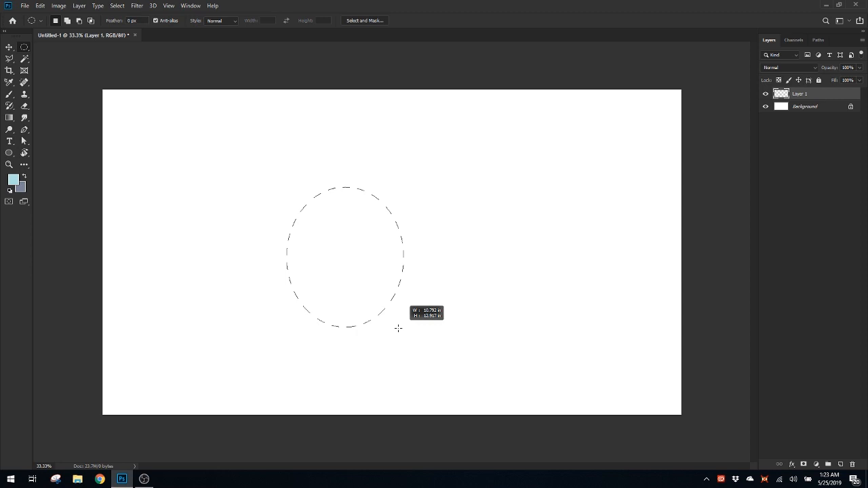
{"action": "left_click_drag", "start_coordinate": [398, 328], "coordinate": [358, 326]}
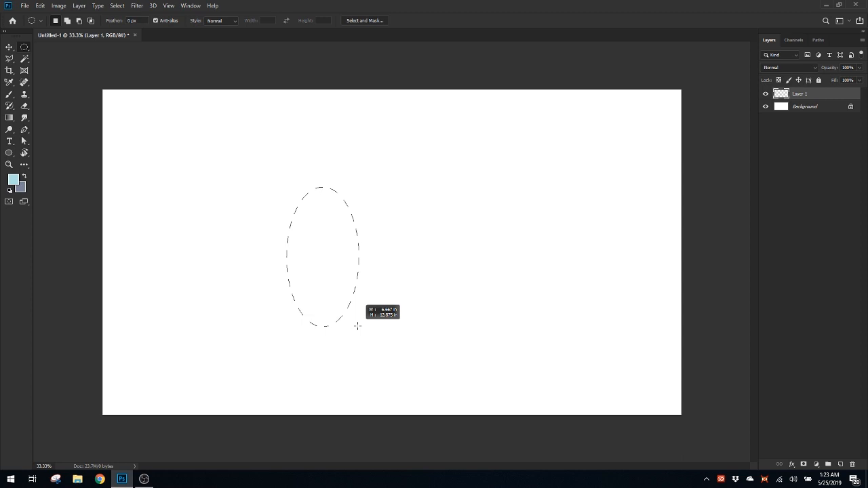
{"action": "left_click_drag", "start_coordinate": [357, 326], "coordinate": [426, 327]}
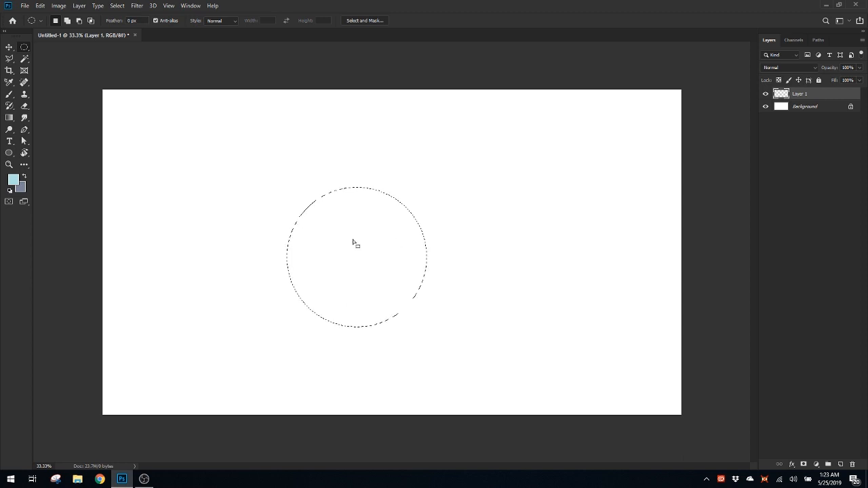
Fill the circular selection on Layer 1 with the default black foreground colour, and deselect it
{"action": "key", "text": "d"}
{"action": "key", "text": "alt+BackSpace"}
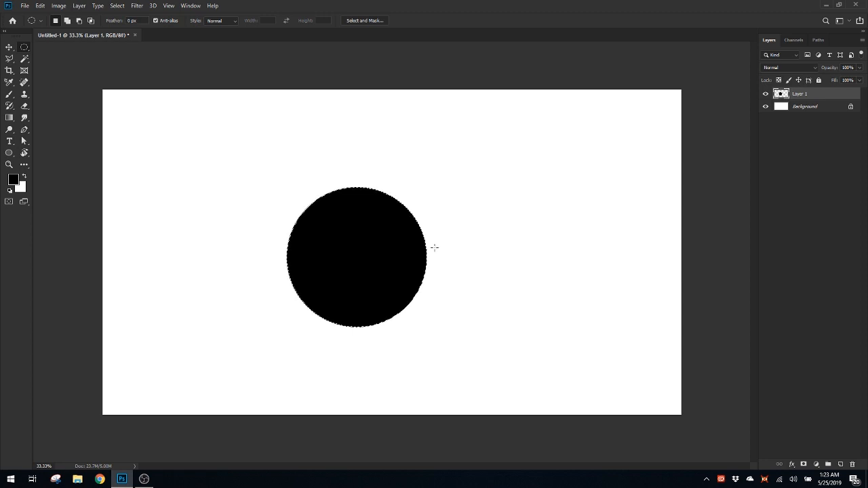
{"action": "scroll", "coordinate": [434, 247], "scroll_direction": "up", "scroll_amount": 5}
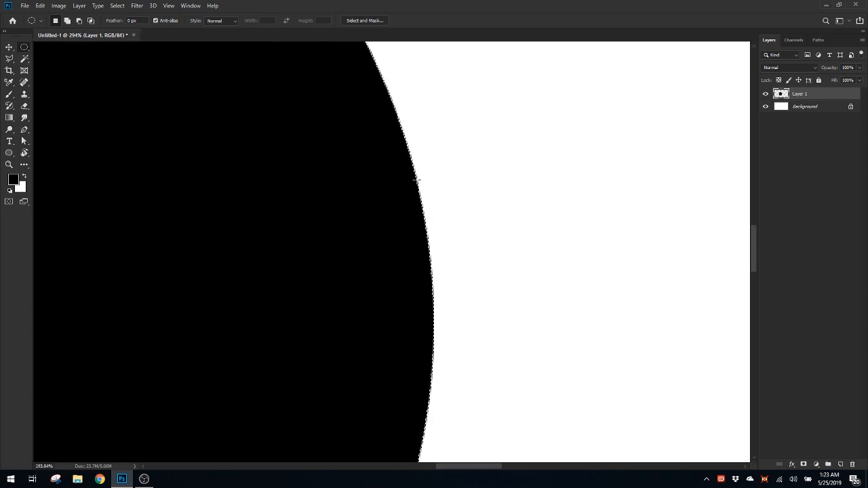
{"action": "scroll", "coordinate": [422, 246], "scroll_direction": "down", "scroll_amount": 6}
{"action": "scroll", "coordinate": [387, 234], "scroll_direction": "up", "scroll_amount": 2}
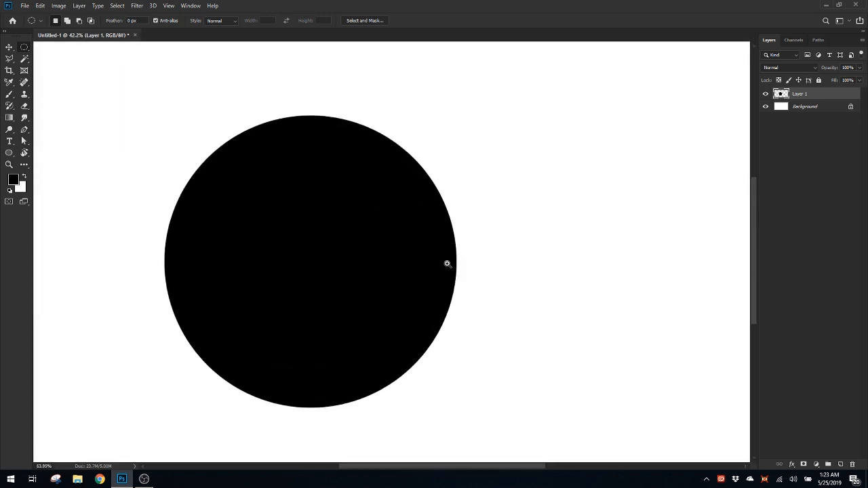
{"action": "scroll", "coordinate": [447, 263], "scroll_direction": "down", "scroll_amount": 1}
{"action": "scroll", "coordinate": [441, 273], "scroll_direction": "up", "scroll_amount": 1}
{"action": "scroll", "coordinate": [448, 244], "scroll_direction": "down", "scroll_amount": 2}
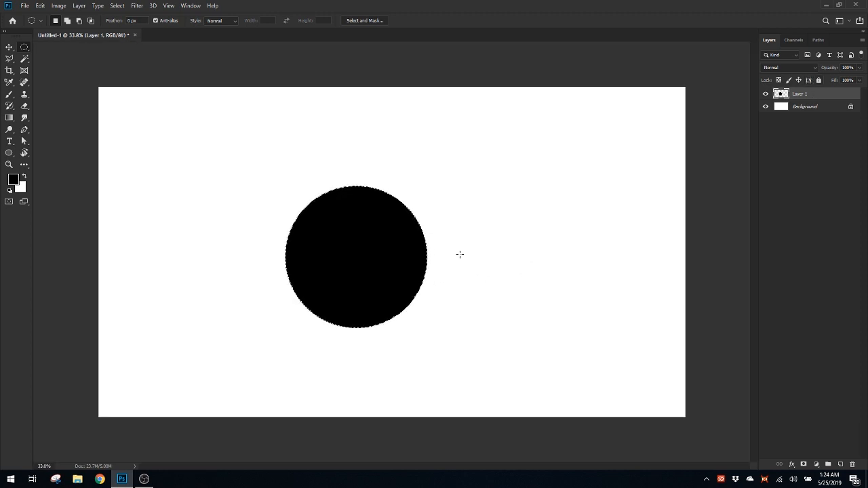
{"action": "key", "text": "ctrl+d"}
{"action": "key", "text": "ctrl+u"}
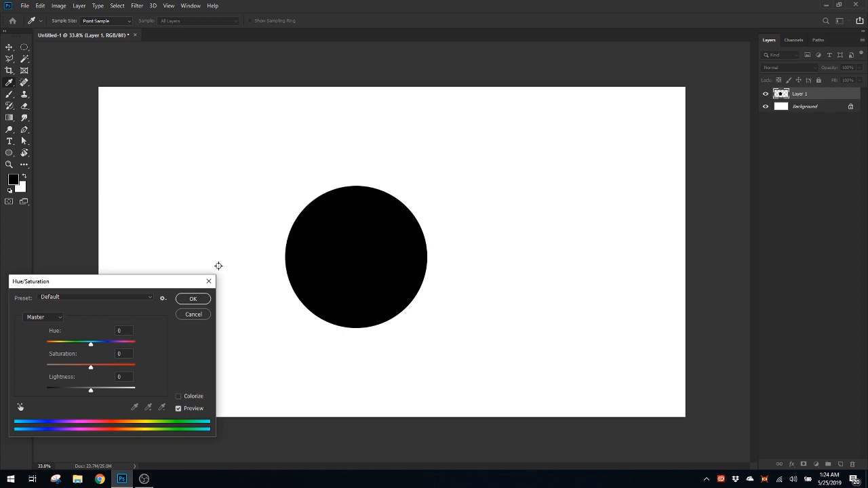
{"action": "left_click_drag", "start_coordinate": [121, 288], "coordinate": [162, 279]}
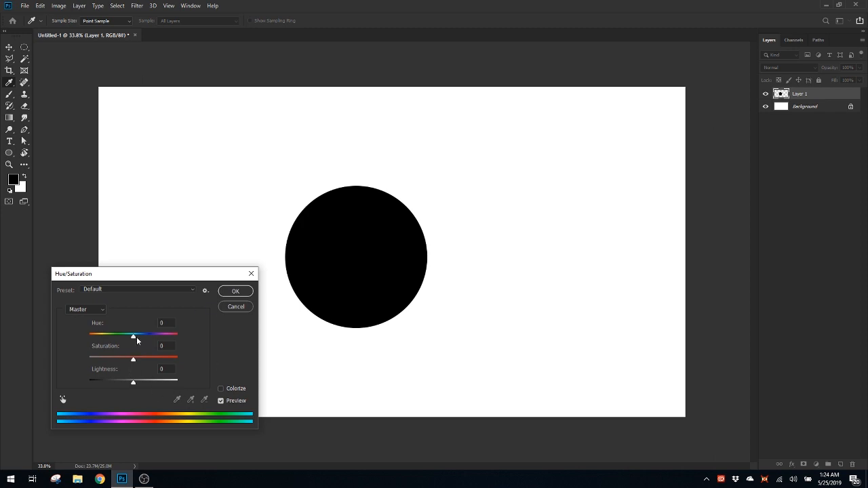
{"action": "left_click_drag", "start_coordinate": [136, 340], "coordinate": [151, 386]}
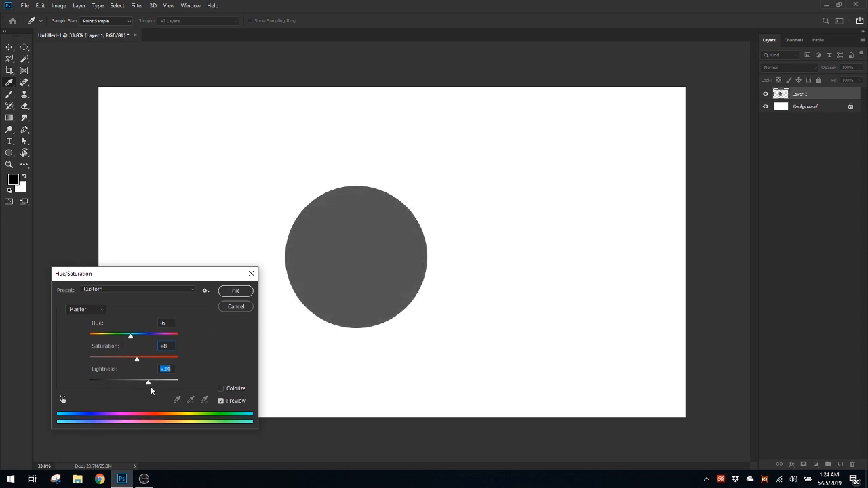
{"action": "left_click", "coordinate": [234, 307]}
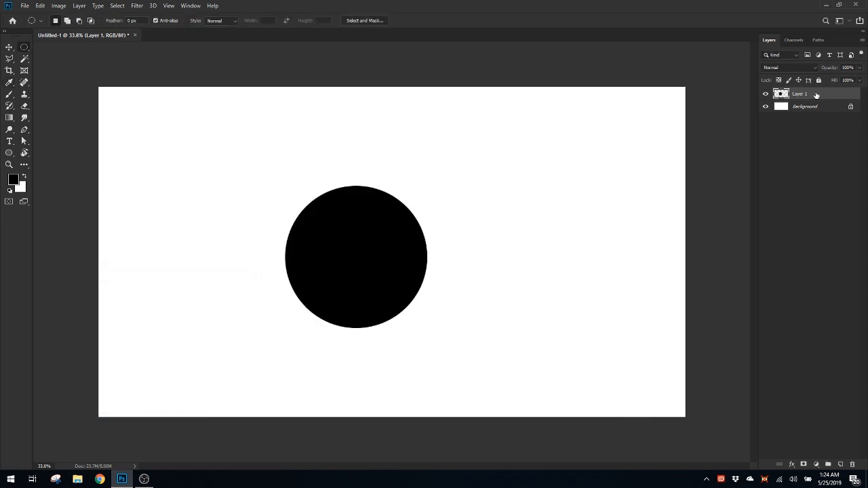
Add a new layer above the black circle's layer and clip it to the circle, keeping the new layer active
{"action": "left_click", "coordinate": [843, 465]}
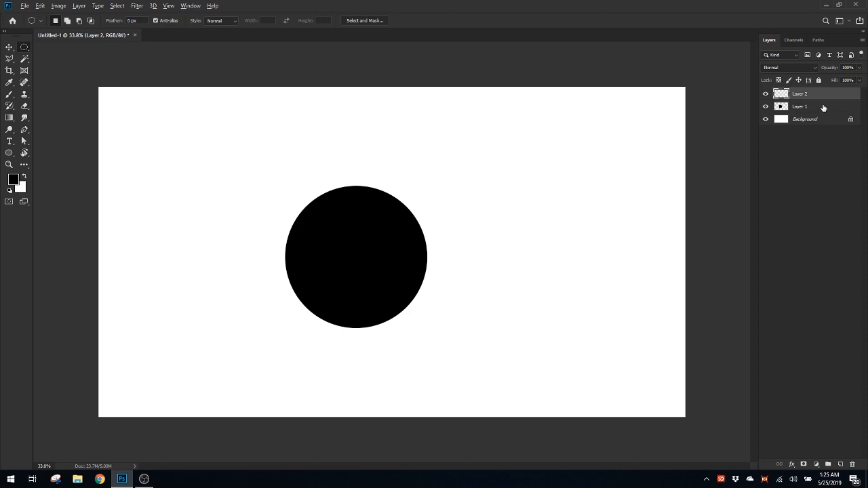
{"action": "left_click_drag", "start_coordinate": [823, 107], "coordinate": [824, 99]}
{"action": "left_click_drag", "start_coordinate": [824, 107], "coordinate": [824, 97]}
{"action": "left_click", "coordinate": [824, 97], "text": "alt"}
{"action": "left_click", "coordinate": [797, 108]}
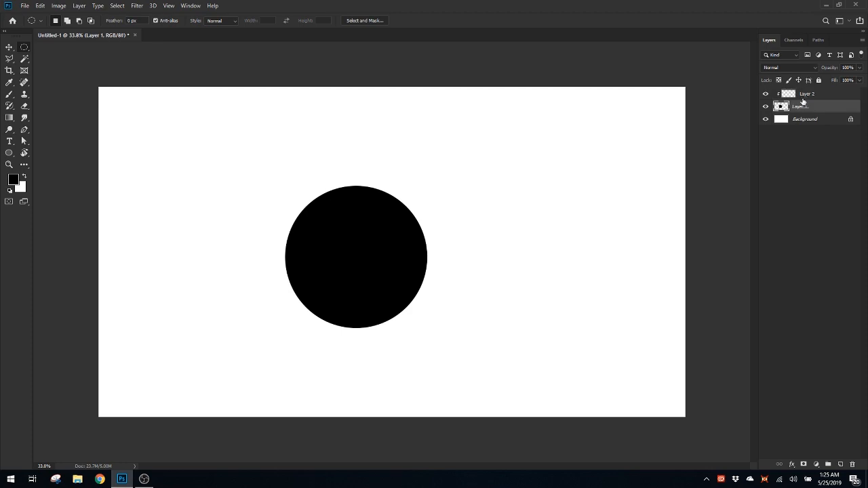
{"action": "left_click", "coordinate": [803, 97]}
Examine the pixels along the black circle's edge at high magnification
{"action": "left_click_drag", "start_coordinate": [419, 260], "coordinate": [246, 321]}
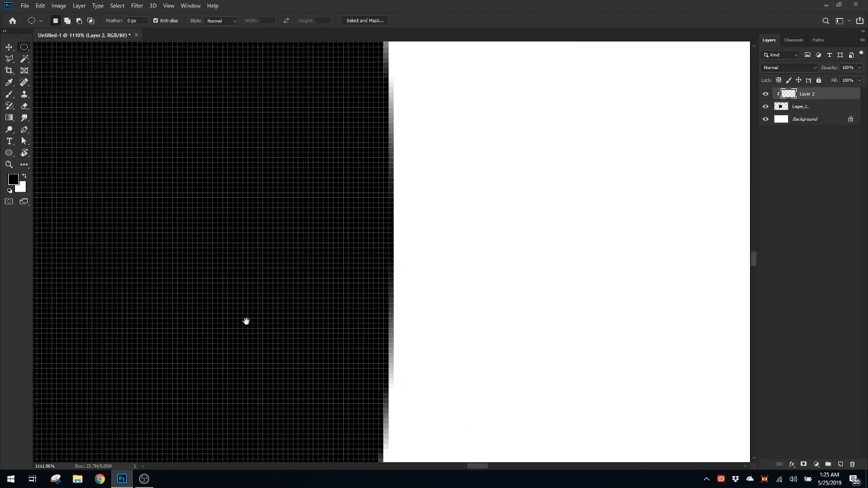
{"action": "left_click_drag", "start_coordinate": [345, 264], "coordinate": [372, 263]}
{"action": "left_click_drag", "start_coordinate": [431, 247], "coordinate": [465, 285]}
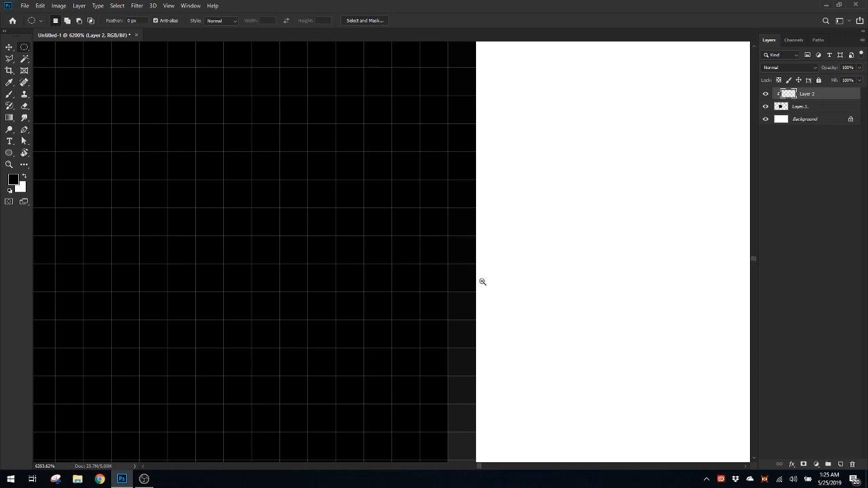
{"action": "mouse_move", "coordinate": [482, 281]}
{"action": "left_mouse_down"}
{"action": "mouse_move", "coordinate": [427, 266]}
{"action": "mouse_move", "coordinate": [487, 276]}
{"action": "left_mouse_up"}
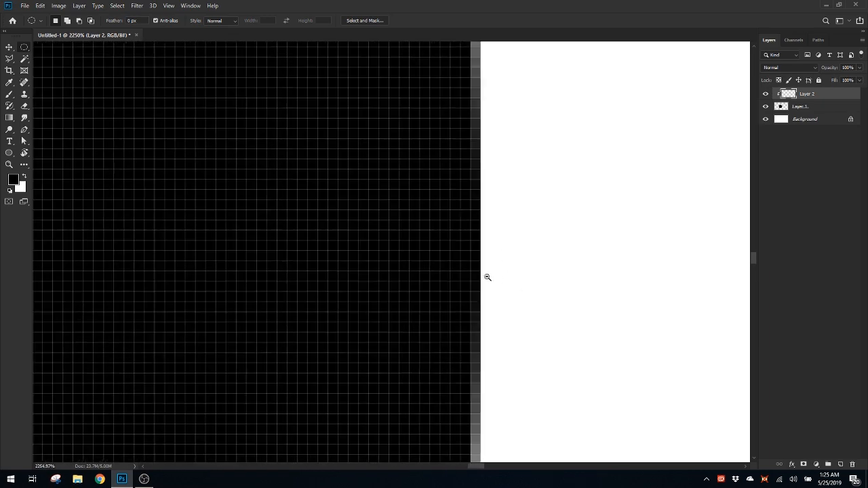
{"action": "left_click_drag", "start_coordinate": [509, 248], "coordinate": [384, 300]}
{"action": "left_click_drag", "start_coordinate": [449, 214], "coordinate": [525, 193]}
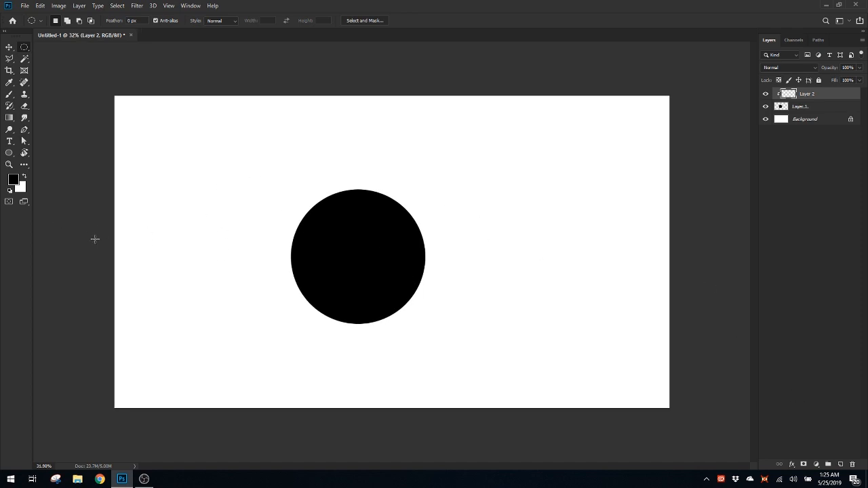
Set the foreground colour to orange #ff7200 and fill the clipped Layer 2 with it
{"action": "left_click", "coordinate": [13, 179]}
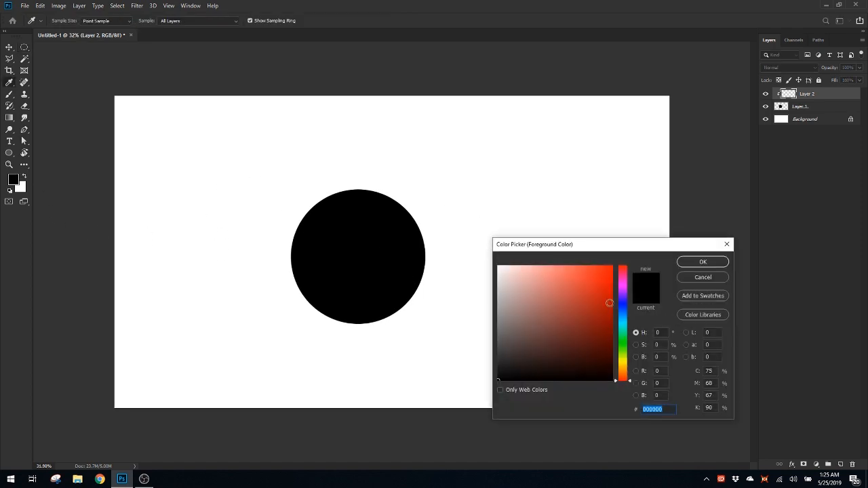
{"action": "type", "text": "ff0000"}
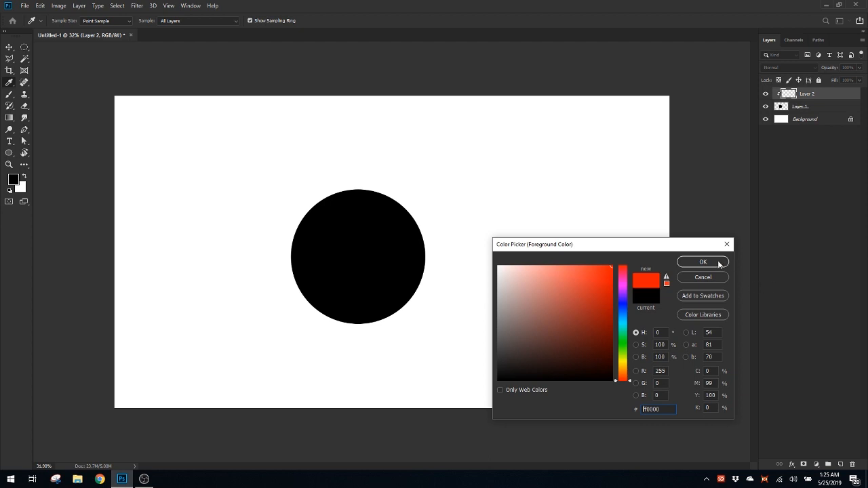
{"action": "left_click", "coordinate": [622, 372]}
{"action": "mouse_move", "coordinate": [595, 351]}
{"action": "left_mouse_down"}
{"action": "mouse_move", "coordinate": [614, 266]}
{"action": "mouse_move", "coordinate": [603, 270]}
{"action": "mouse_move", "coordinate": [614, 266]}
{"action": "left_mouse_up"}
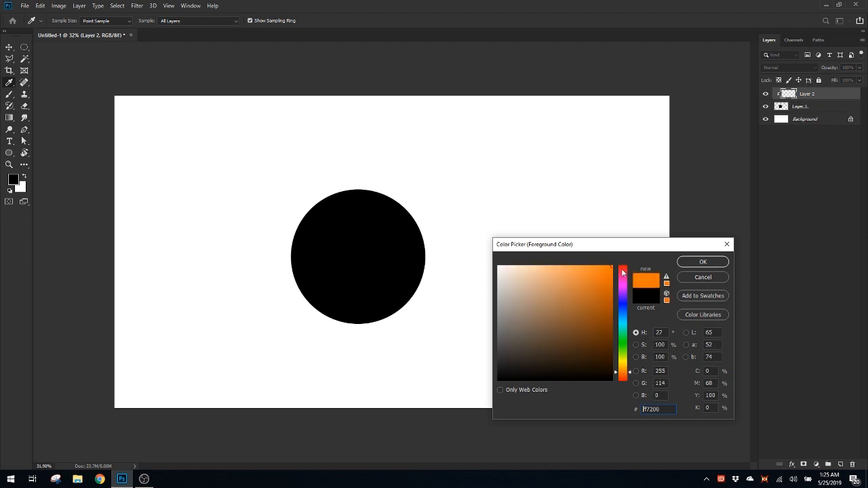
{"action": "left_click", "coordinate": [699, 263]}
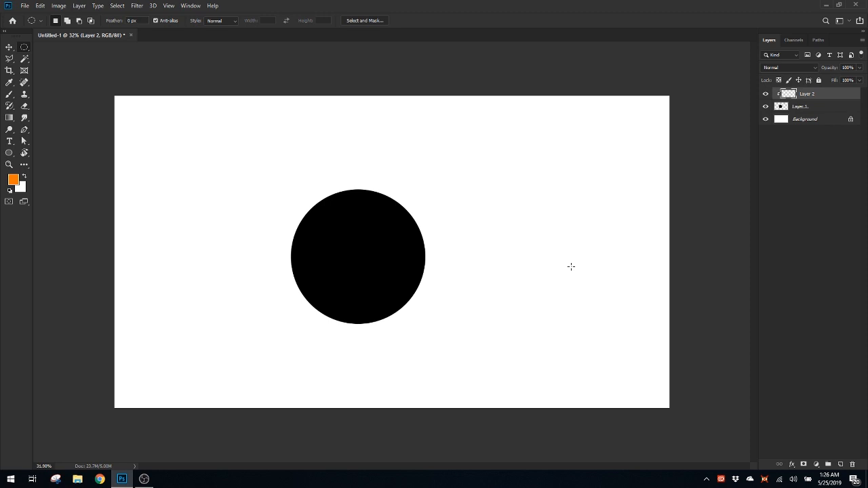
{"action": "key", "text": "alt+BackSpace"}
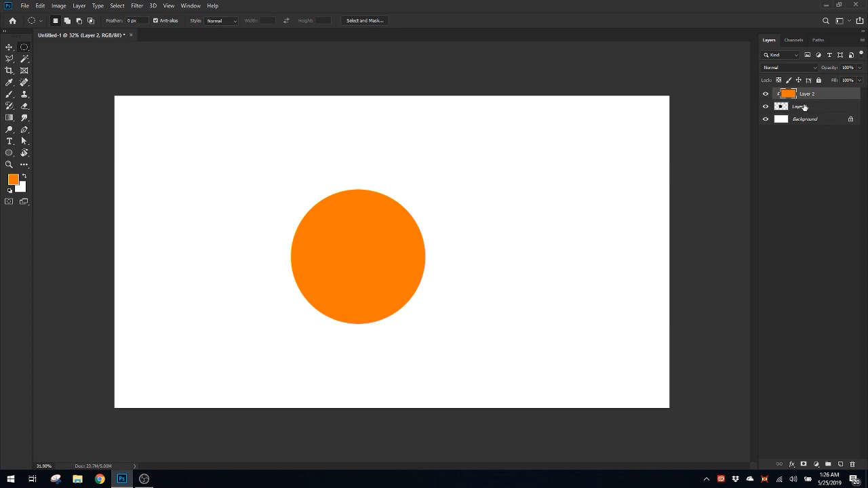
Toggle the orange layer's visibility, then release its clipping mask and clip it to the circle's layer again
{"action": "left_click", "coordinate": [766, 94]}
{"action": "left_click", "coordinate": [766, 95]}
{"action": "mouse_move", "coordinate": [818, 106]}
{"action": "left_mouse_down"}
{"action": "mouse_move", "coordinate": [830, 95]}
{"action": "mouse_move", "coordinate": [831, 107]}
{"action": "mouse_move", "coordinate": [833, 98]}
{"action": "left_mouse_up"}
{"action": "left_click", "coordinate": [833, 99], "text": "alt"}
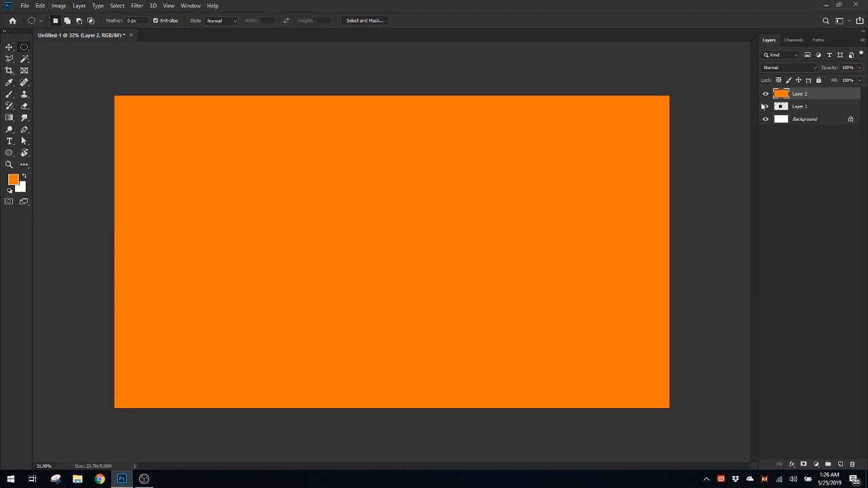
{"action": "scroll", "coordinate": [563, 139], "scroll_direction": "down", "scroll_amount": 3}
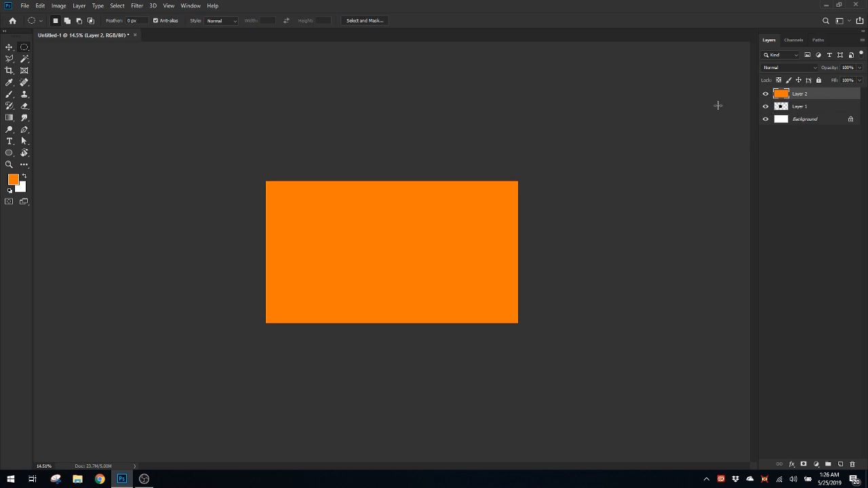
{"action": "left_click", "coordinate": [823, 101], "text": "alt"}
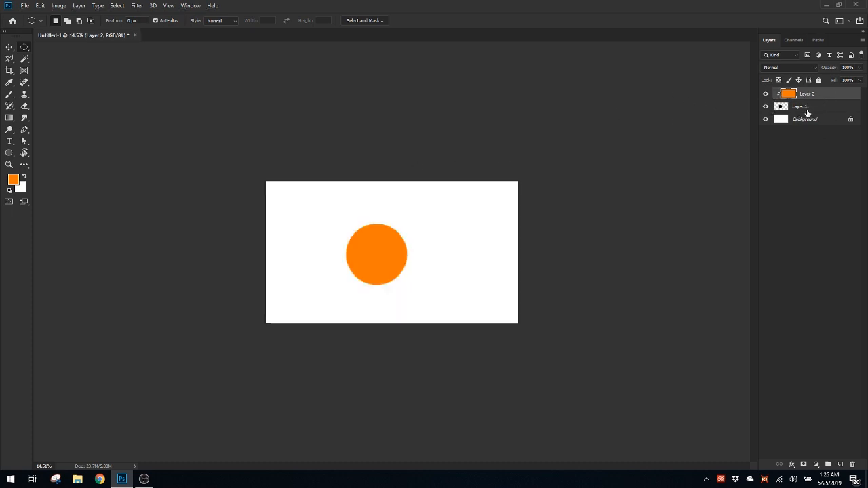
Merge the clipped orange layer down into the circle's layer
{"action": "scroll", "coordinate": [503, 242], "scroll_direction": "up", "scroll_amount": 2}
{"action": "left_click_drag", "start_coordinate": [504, 243], "coordinate": [546, 220]}
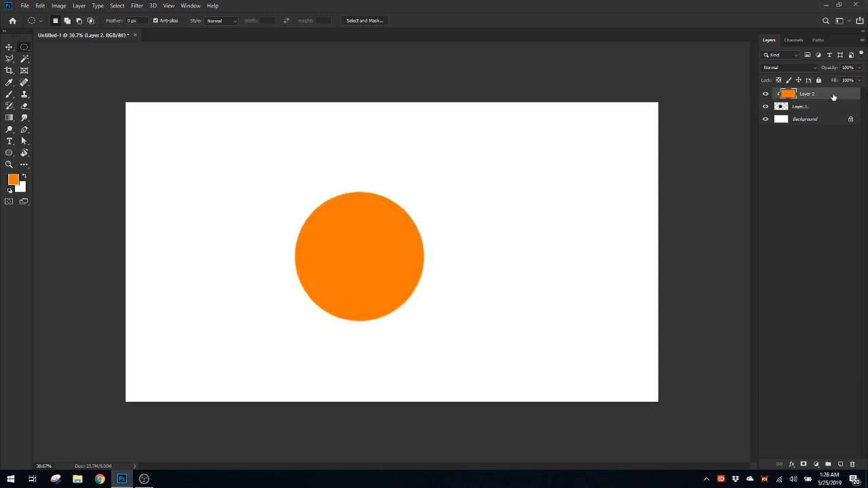
{"action": "right_click", "coordinate": [834, 96]}
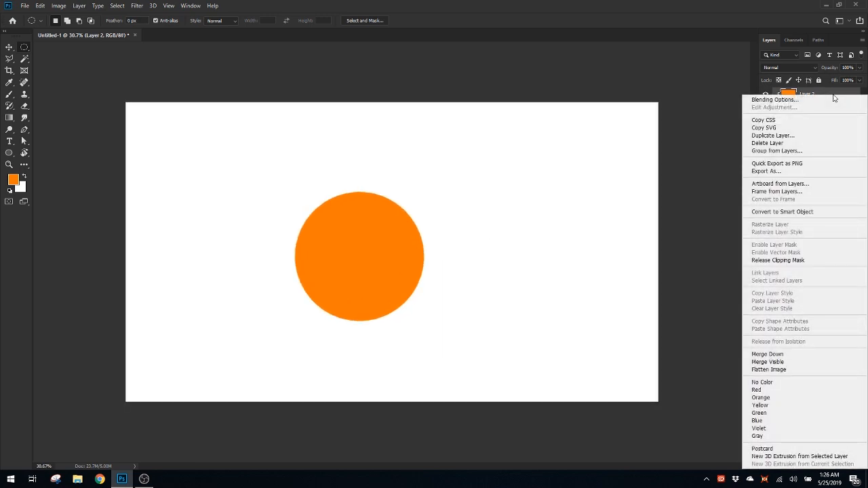
{"action": "left_click", "coordinate": [778, 355]}
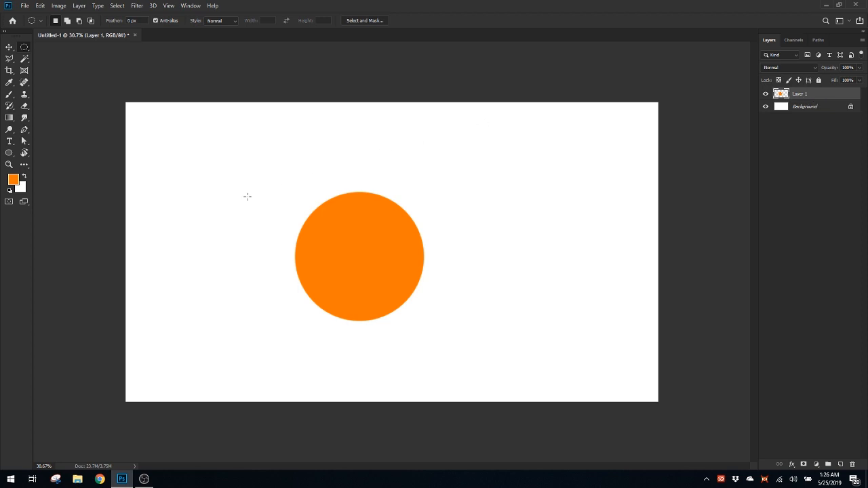
Adjust the orange circle with Hue/Saturation, setting hue +5, saturation -8 and lightness +19
{"action": "key", "text": "ctrl+u"}
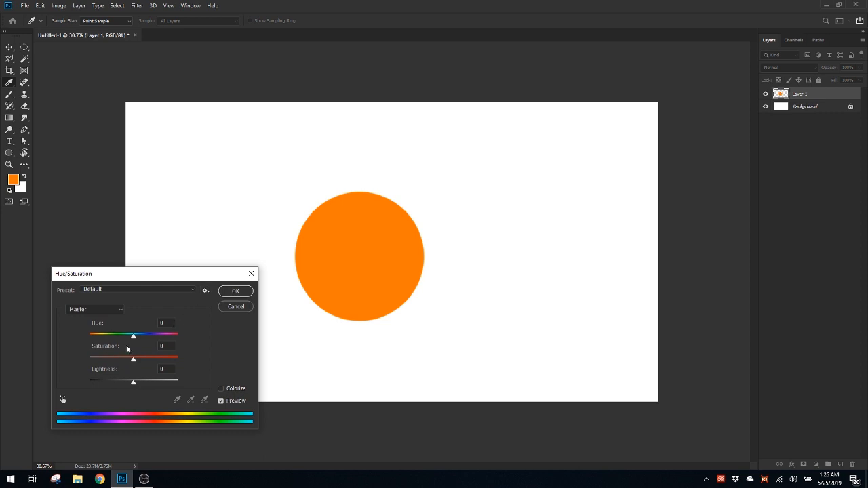
{"action": "left_click_drag", "start_coordinate": [133, 341], "coordinate": [139, 373]}
{"action": "left_click_drag", "start_coordinate": [136, 336], "coordinate": [137, 339]}
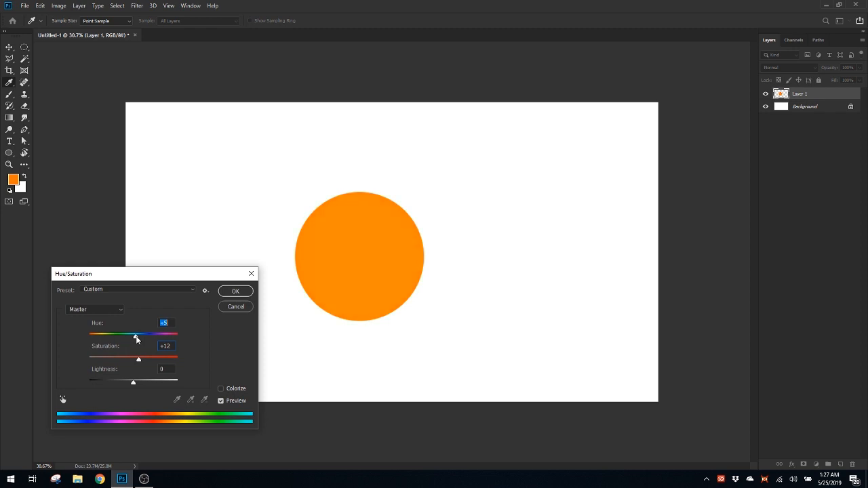
{"action": "left_click_drag", "start_coordinate": [137, 383], "coordinate": [134, 362]}
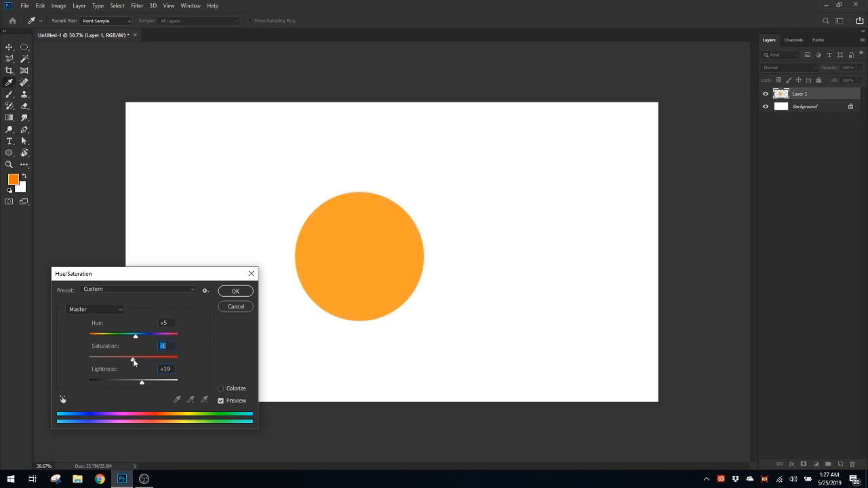
{"action": "left_click", "coordinate": [235, 293]}
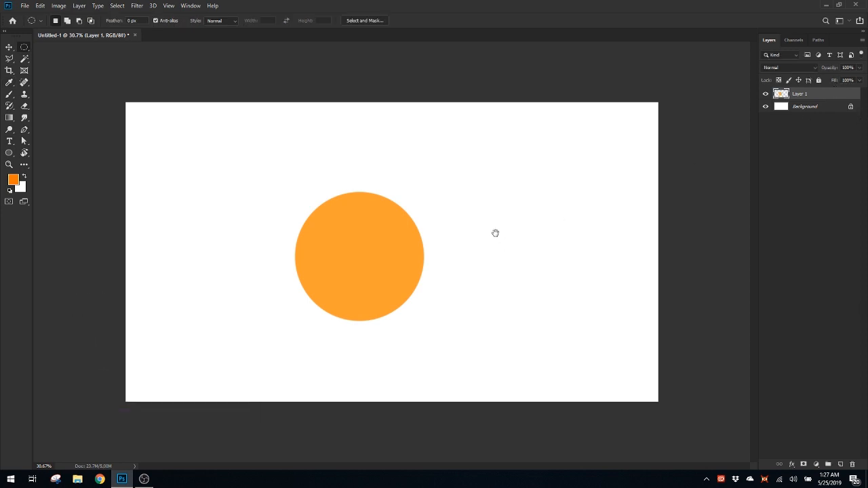
{"action": "left_click_drag", "start_coordinate": [481, 242], "coordinate": [467, 241]}
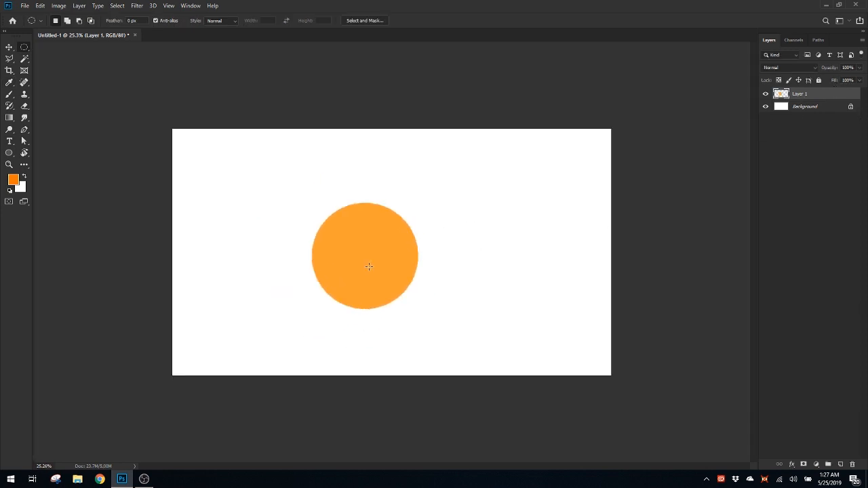
Add a new layer and place it directly beneath the orange circle's layer
{"action": "left_click", "coordinate": [841, 465]}
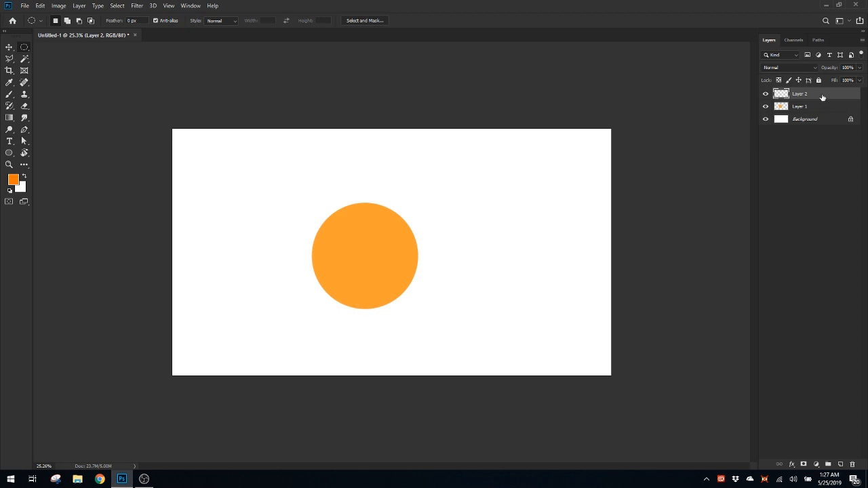
{"action": "left_click_drag", "start_coordinate": [822, 98], "coordinate": [824, 113]}
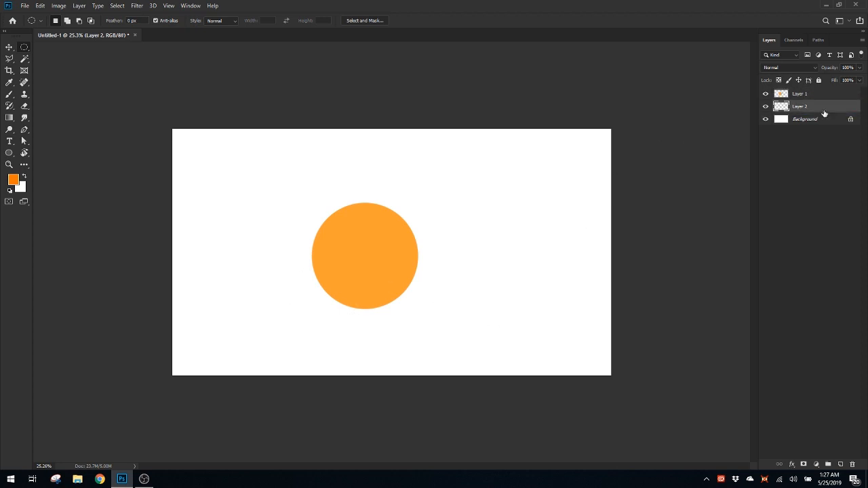
Select the full width of the canvas's lower half with the Rectangular Marquee tool, starting near the circle's centre
{"action": "right_click", "coordinate": [23, 51]}
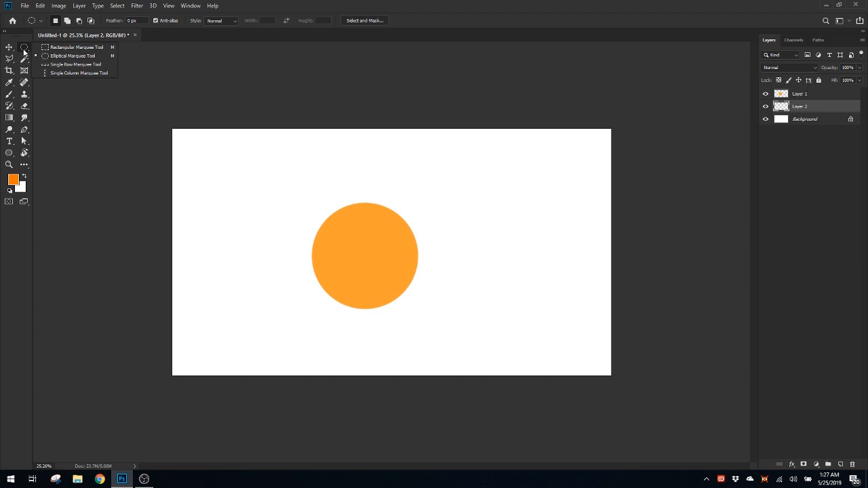
{"action": "left_click", "coordinate": [59, 47]}
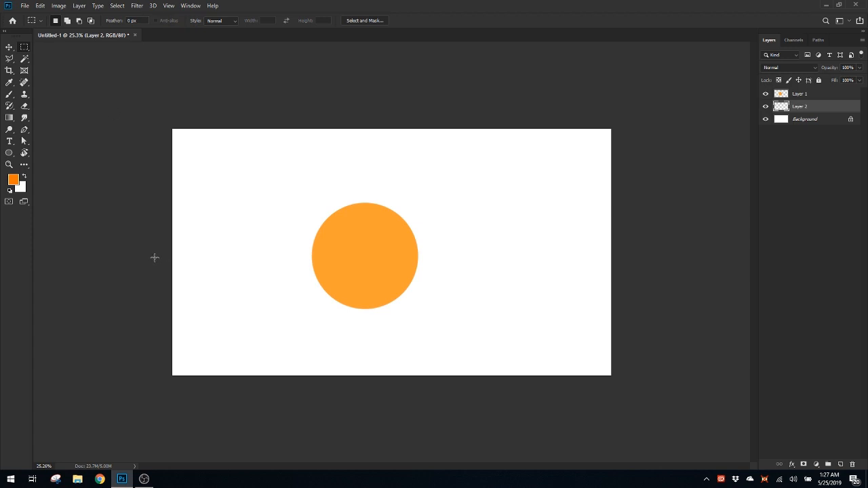
{"action": "left_click_drag", "start_coordinate": [154, 257], "coordinate": [653, 390]}
{"action": "left_click", "coordinate": [157, 259]}
{"action": "mouse_move", "coordinate": [137, 250]}
{"action": "left_mouse_down"}
{"action": "mouse_move", "coordinate": [157, 257]}
{"action": "mouse_move", "coordinate": [137, 255]}
{"action": "left_mouse_up"}
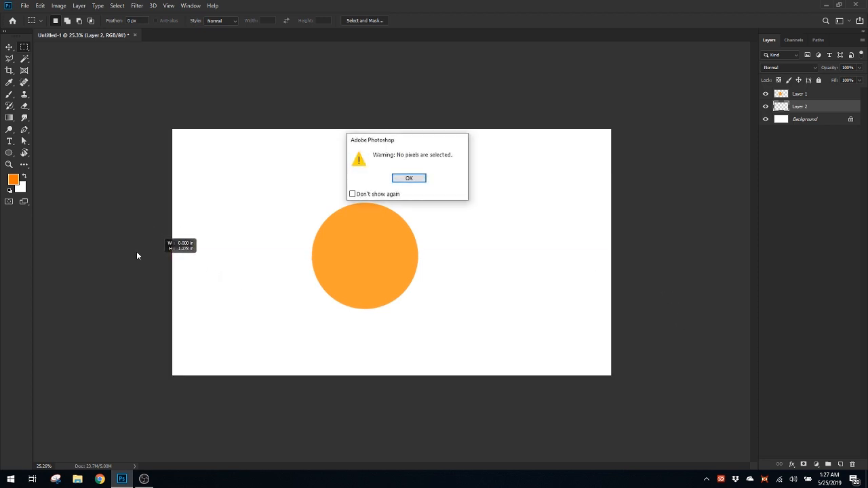
{"action": "left_click", "coordinate": [419, 177]}
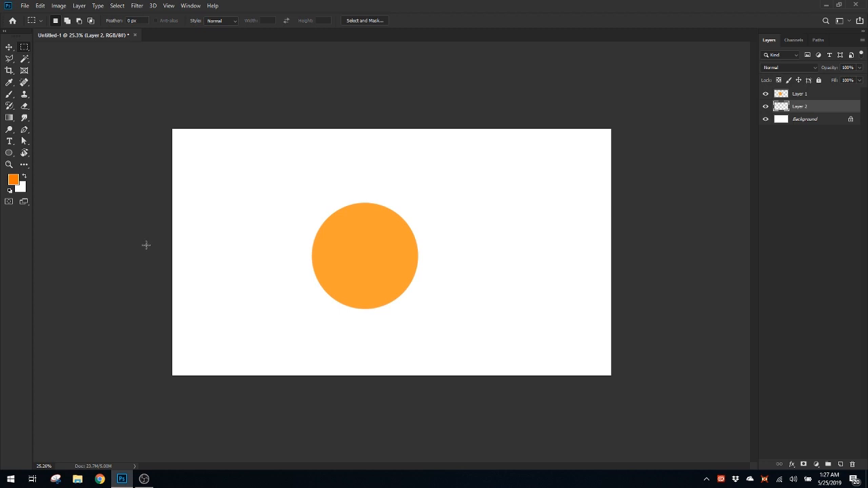
{"action": "left_click_drag", "start_coordinate": [143, 251], "coordinate": [678, 430]}
Practise adding rectangular areas to the marquee selection and subtracting them from it, undoing the first two small rectangles
{"action": "left_click_drag", "start_coordinate": [148, 211], "coordinate": [648, 262]}
{"action": "left_click_drag", "start_coordinate": [210, 216], "coordinate": [264, 305]}
{"action": "key", "text": "ctrl+z"}
{"action": "left_click_drag", "start_coordinate": [233, 237], "coordinate": [287, 285]}
{"action": "key", "text": "ctrl+z"}
{"action": "left_click_drag", "start_coordinate": [150, 226], "coordinate": [651, 265]}
{"action": "left_click_drag", "start_coordinate": [173, 228], "coordinate": [665, 278]}
{"action": "left_click_drag", "start_coordinate": [145, 265], "coordinate": [696, 323]}
{"action": "left_click_drag", "start_coordinate": [157, 251], "coordinate": [263, 306]}
{"action": "left_click_drag", "start_coordinate": [231, 217], "coordinate": [268, 308]}
{"action": "left_click_drag", "start_coordinate": [272, 174], "coordinate": [322, 299]}
{"action": "left_click_drag", "start_coordinate": [442, 234], "coordinate": [485, 301]}
{"action": "left_click_drag", "start_coordinate": [488, 184], "coordinate": [552, 309]}
Trim the selection to a level edge just below the circle's centre with a full-width subtraction, and undo the extra rectangular changes
{"action": "left_click_drag", "start_coordinate": [166, 154], "coordinate": [635, 270]}
{"action": "left_click_drag", "start_coordinate": [228, 262], "coordinate": [291, 296]}
{"action": "left_click_drag", "start_coordinate": [458, 234], "coordinate": [508, 306]}
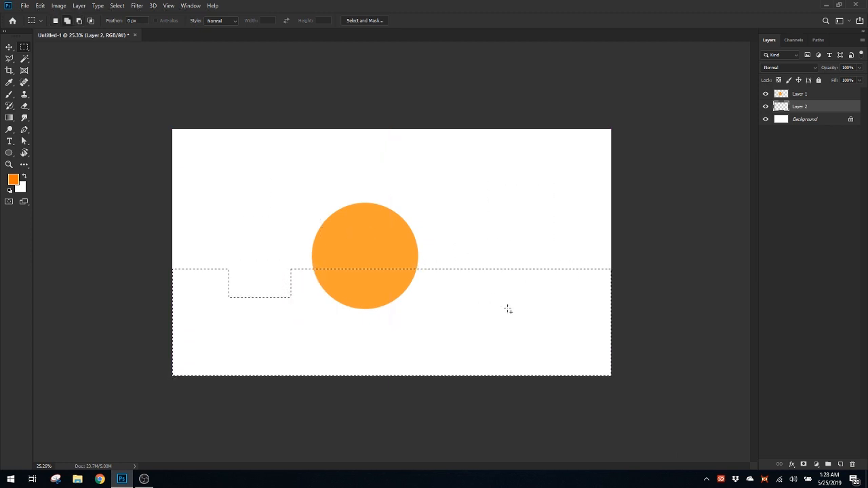
{"action": "key", "text": "ctrl+z"}
{"action": "key", "text": "ctrl+z"}
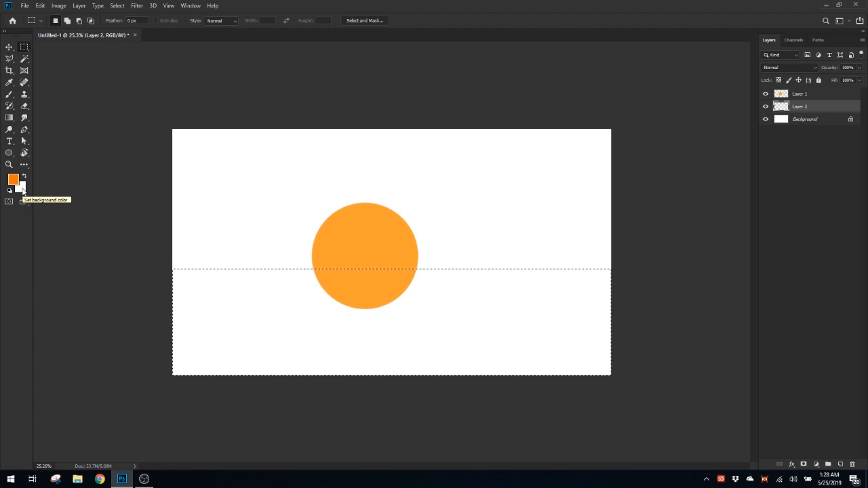
Swap the foreground and background colours back and forth, ending with orange as the foreground colour
{"action": "key", "text": "x"}
{"action": "key", "text": "x"}
{"action": "key", "text": "x"}
{"action": "key", "text": "x"}
{"action": "key", "text": "x"}
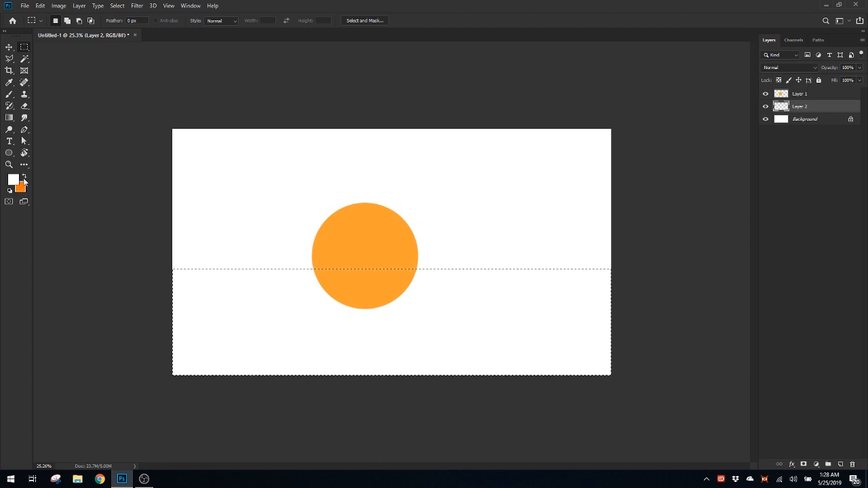
{"action": "left_click", "coordinate": [25, 177]}
{"action": "left_click", "coordinate": [25, 177]}
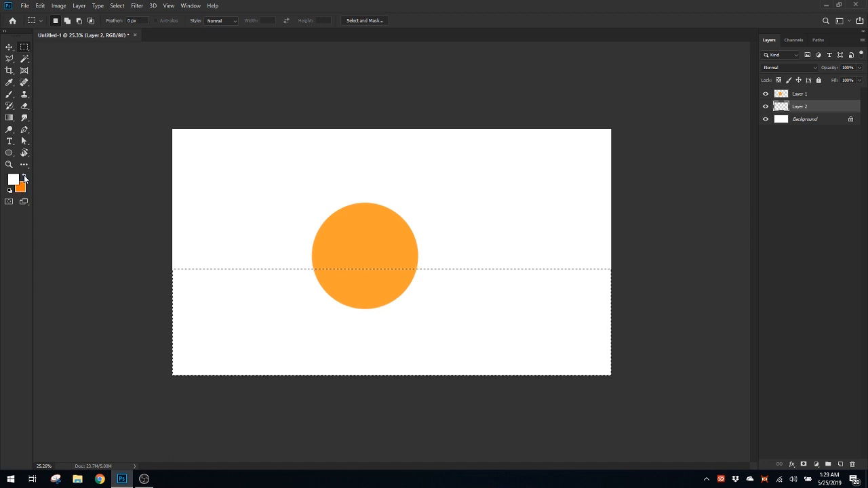
{"action": "left_click", "coordinate": [24, 176]}
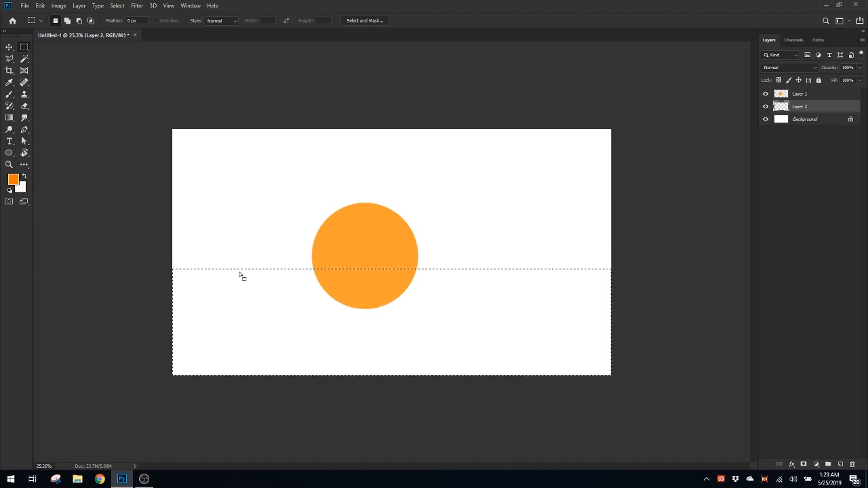
Set the foreground colour to blue #8daac5 and fill the selected lower area on Layer 2 with it
{"action": "left_click", "coordinate": [13, 179]}
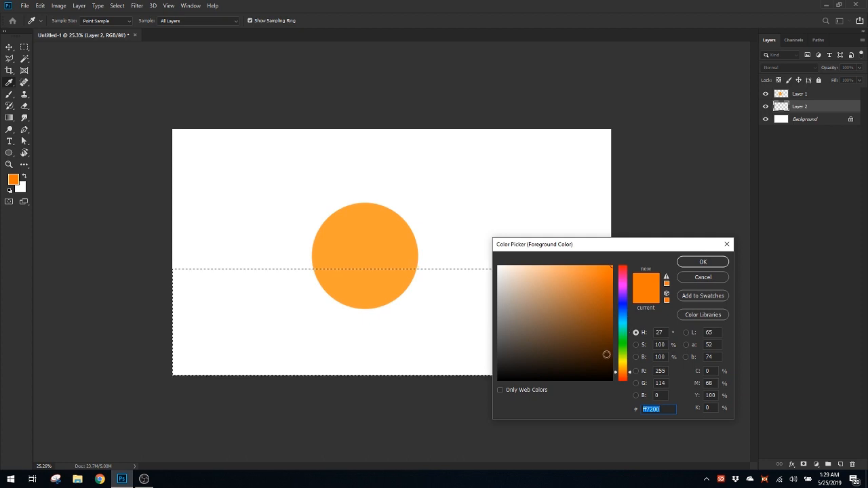
{"action": "mouse_move", "coordinate": [623, 367]}
{"action": "left_mouse_down"}
{"action": "mouse_move", "coordinate": [623, 300]}
{"action": "mouse_move", "coordinate": [623, 313]}
{"action": "left_mouse_up"}
{"action": "mouse_move", "coordinate": [533, 297]}
{"action": "left_mouse_down"}
{"action": "mouse_move", "coordinate": [531, 281]}
{"action": "mouse_move", "coordinate": [531, 291]}
{"action": "left_mouse_up"}
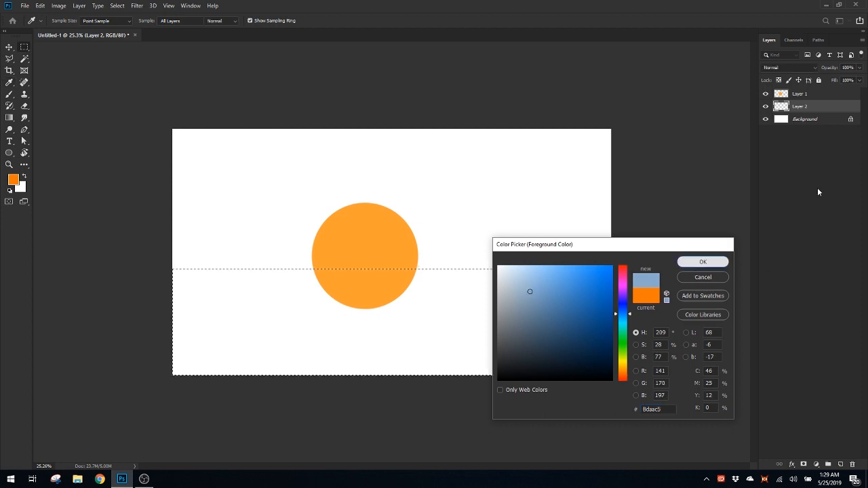
{"action": "left_click", "coordinate": [693, 262]}
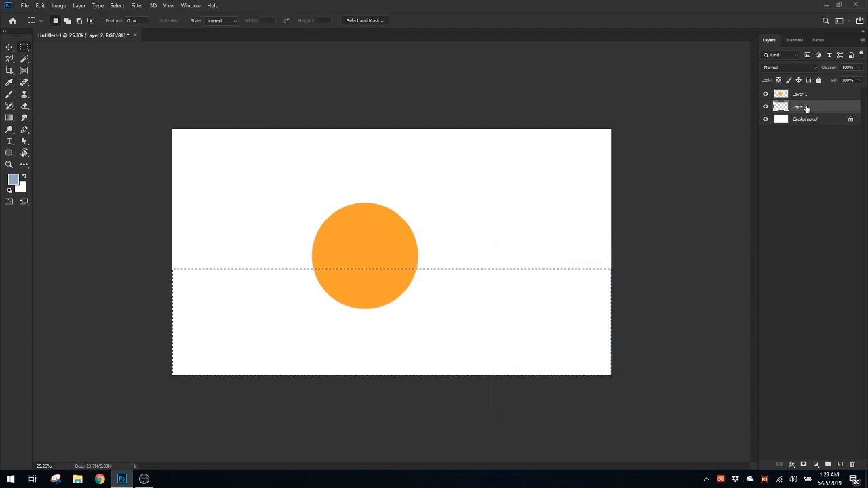
{"action": "key", "text": "alt+BackSpace"}
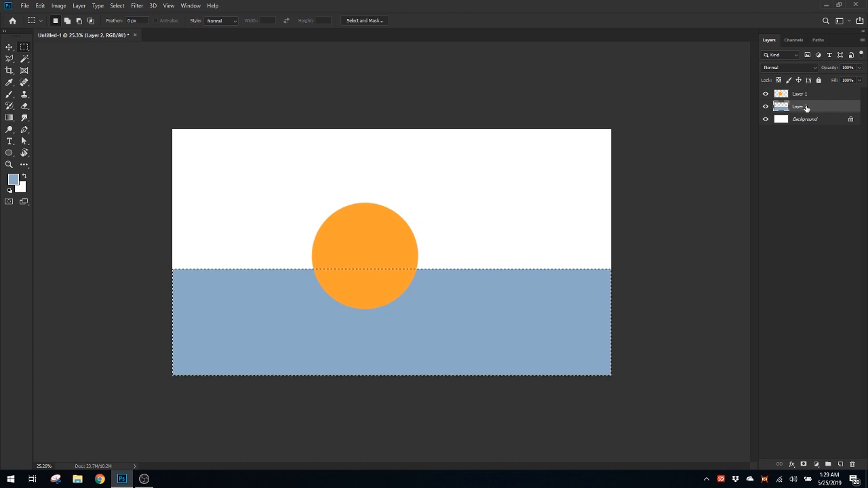
{"action": "scroll", "coordinate": [461, 283], "scroll_direction": "down", "scroll_amount": 3}
{"action": "scroll", "coordinate": [460, 280], "scroll_direction": "up", "scroll_amount": 5}
{"action": "scroll", "coordinate": [459, 277], "scroll_direction": "down", "scroll_amount": 2}
{"action": "scroll", "coordinate": [390, 255], "scroll_direction": "down", "scroll_amount": 2}
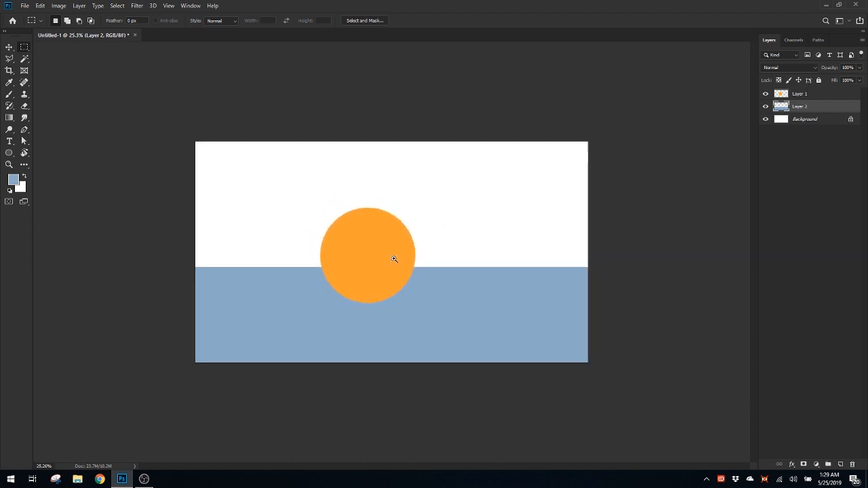
{"action": "scroll", "coordinate": [401, 258], "scroll_direction": "up", "scroll_amount": 3}
{"action": "scroll", "coordinate": [399, 259], "scroll_direction": "down", "scroll_amount": 2}
{"action": "scroll", "coordinate": [452, 262], "scroll_direction": "up", "scroll_amount": 2}
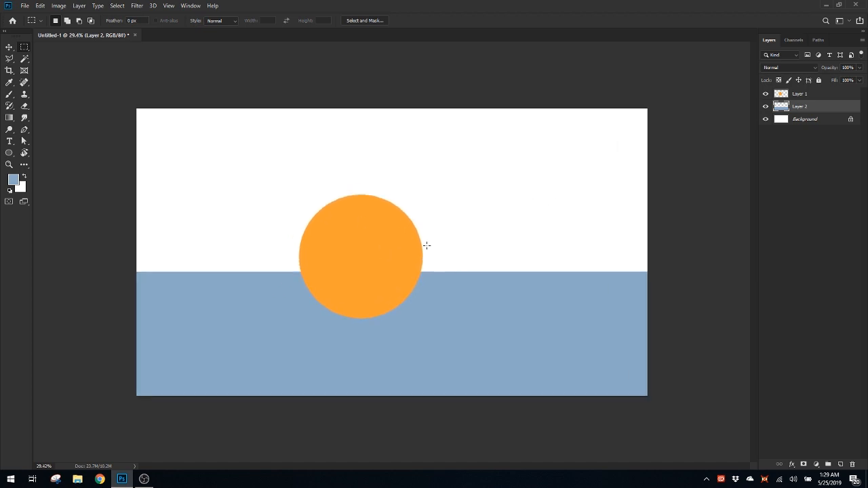
Try repositioning the circle on Layer 1 up and to the left with Free Transform and scaling it to about 106%
{"action": "left_click", "coordinate": [809, 95]}
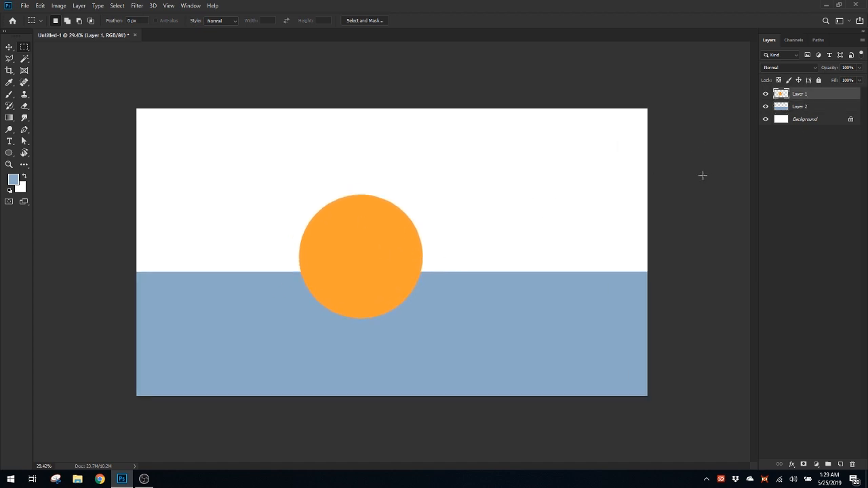
{"action": "key", "text": "ctrl+t"}
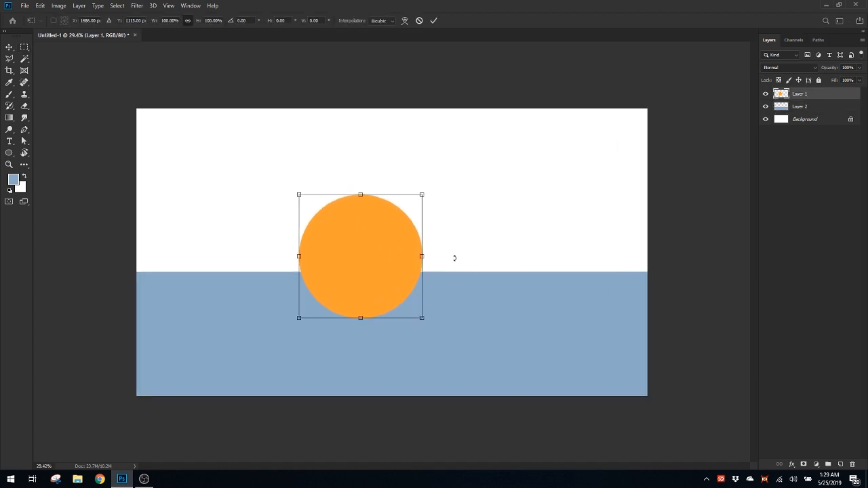
{"action": "key", "text": "Escape"}
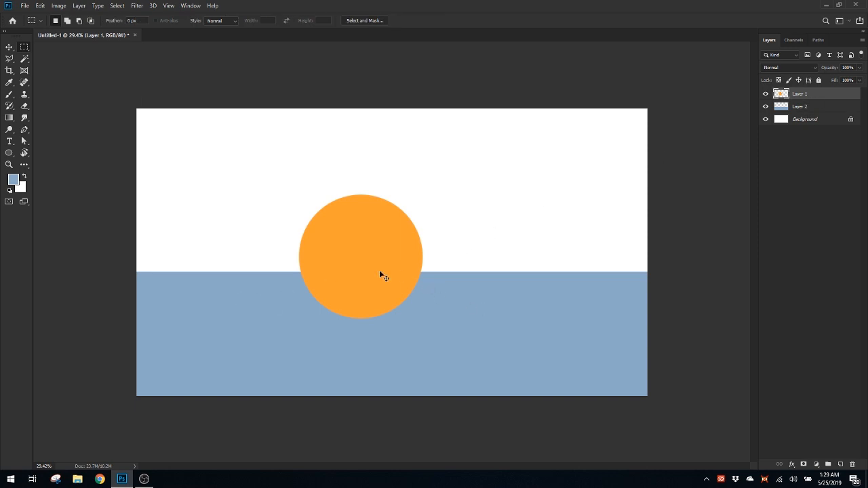
{"action": "key", "text": "ctrl+t"}
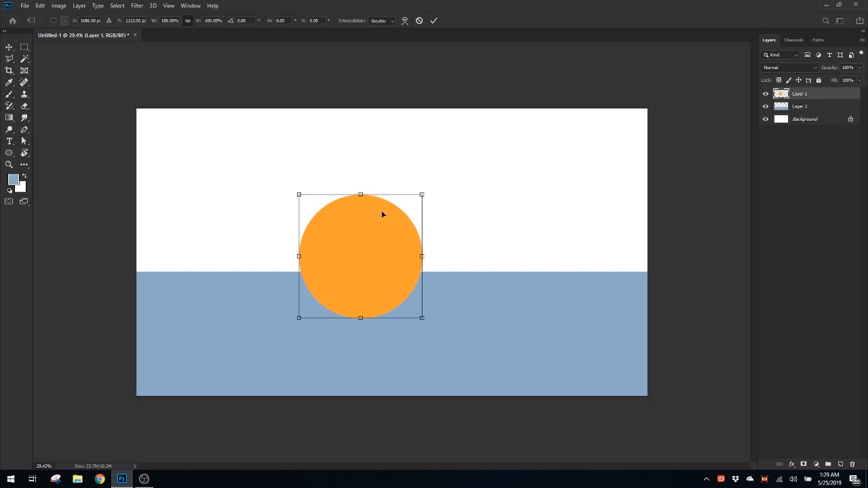
{"action": "left_click_drag", "start_coordinate": [392, 219], "coordinate": [359, 221]}
{"action": "left_click_drag", "start_coordinate": [345, 243], "coordinate": [341, 231]}
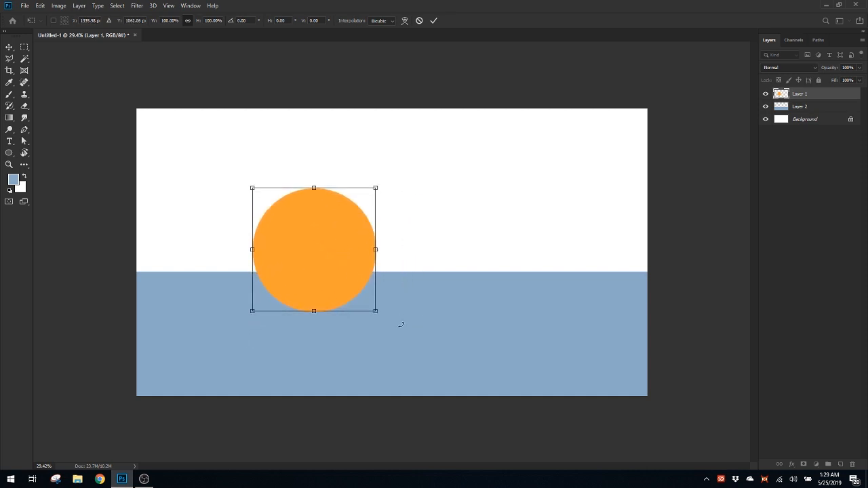
{"action": "left_click_drag", "start_coordinate": [372, 314], "coordinate": [367, 331]}
Try warping the circle by pulling its lower part outward, and cancel the transformation
{"action": "right_click", "coordinate": [339, 257]}
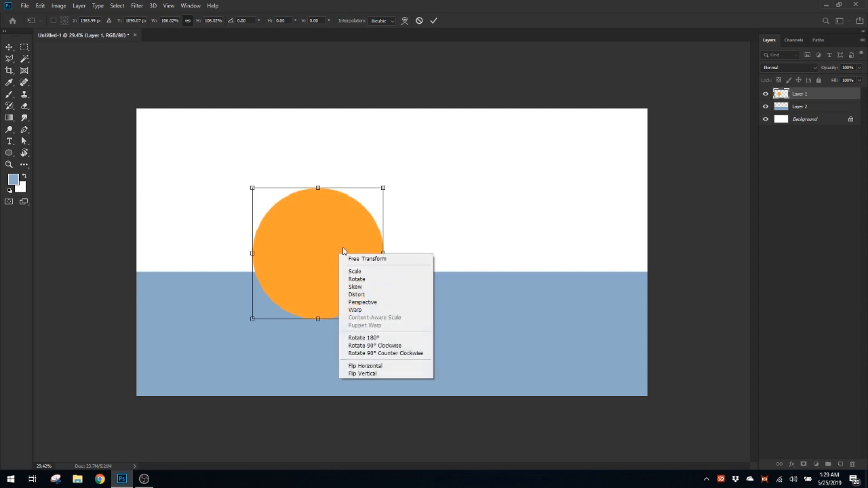
{"action": "right_click", "coordinate": [343, 247]}
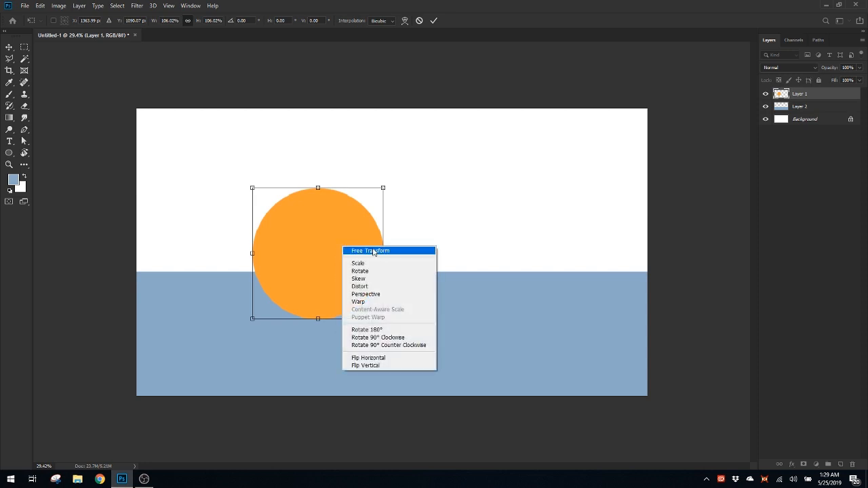
{"action": "left_click", "coordinate": [372, 305]}
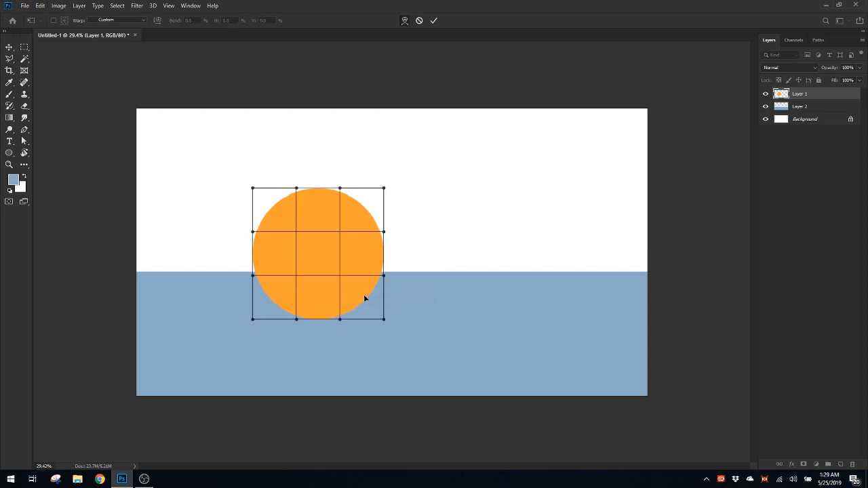
{"action": "left_click_drag", "start_coordinate": [362, 300], "coordinate": [401, 305]}
{"action": "left_click_drag", "start_coordinate": [336, 252], "coordinate": [402, 293]}
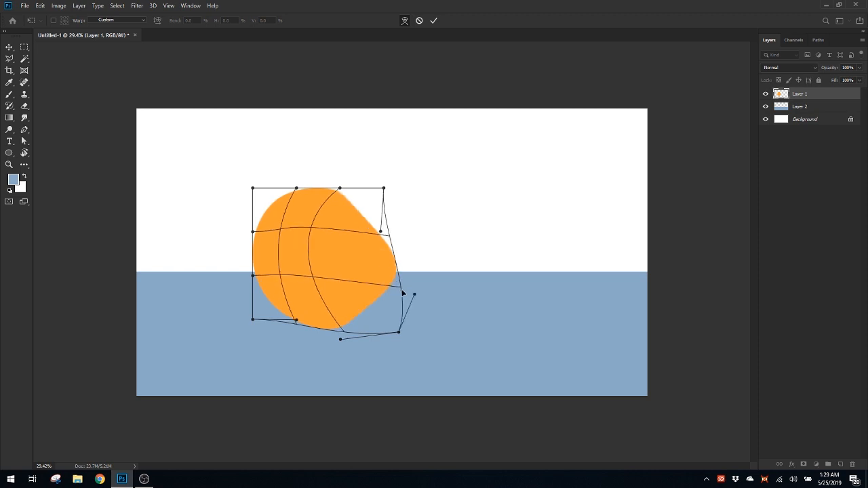
{"action": "key", "text": "Escape"}
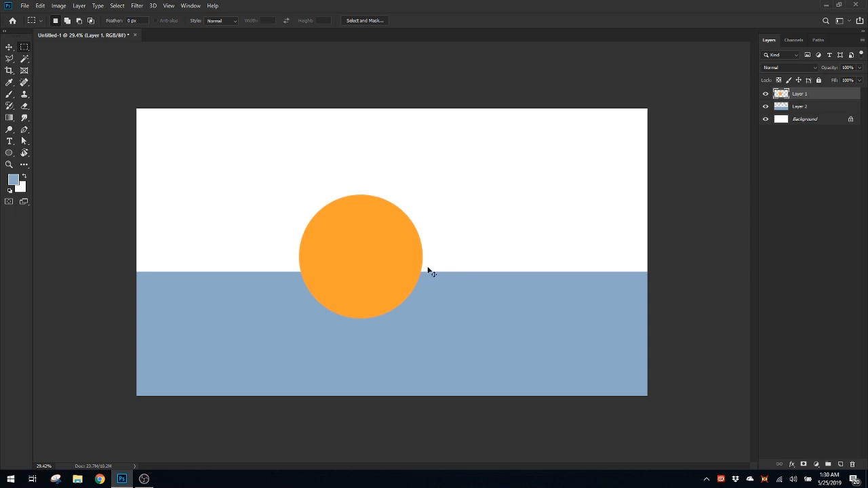
{"action": "key", "text": "ctrl+t"}
{"action": "left_click_drag", "start_coordinate": [403, 252], "coordinate": [397, 256]}
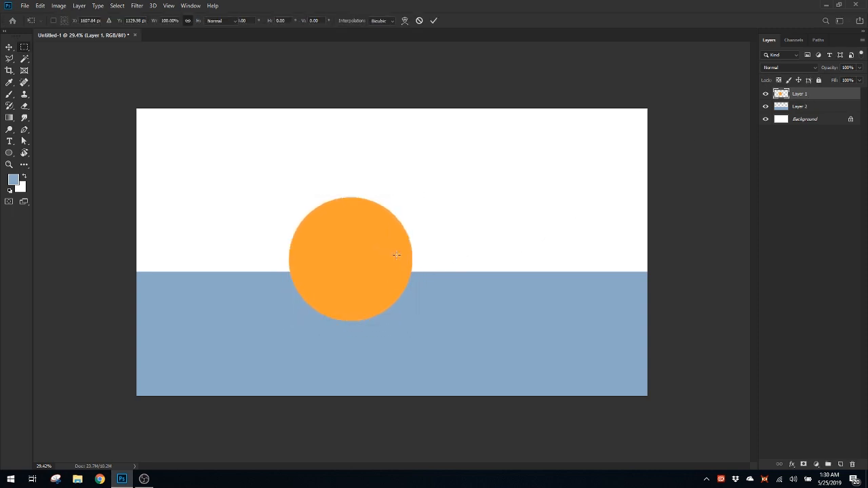
{"action": "key", "text": "Escape"}
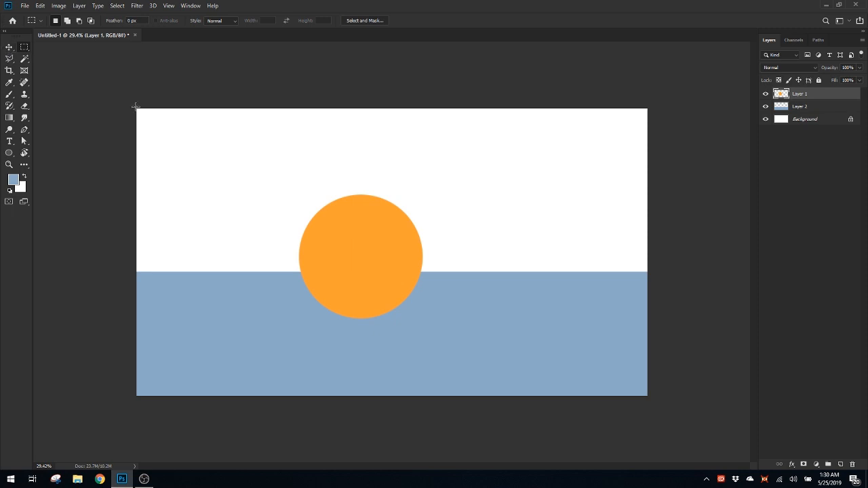
Shift the orange circle slightly down and to the left with the Move tool
{"action": "key", "text": "v"}
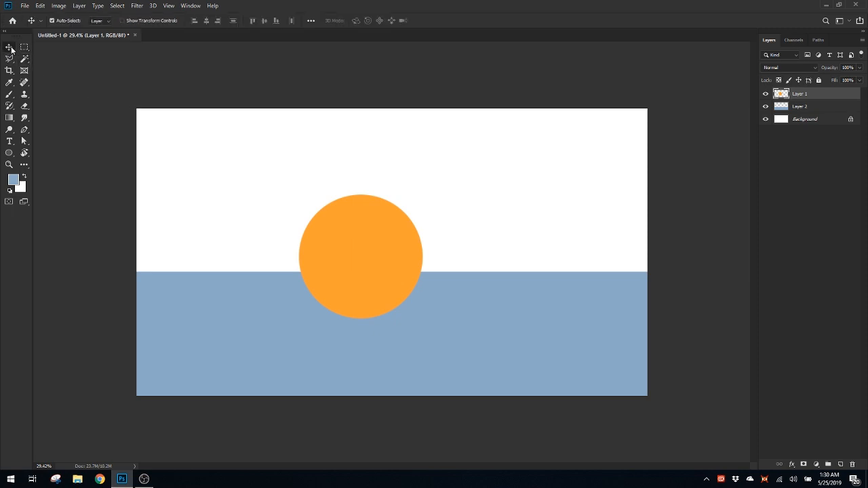
{"action": "left_click_drag", "start_coordinate": [349, 224], "coordinate": [358, 256]}
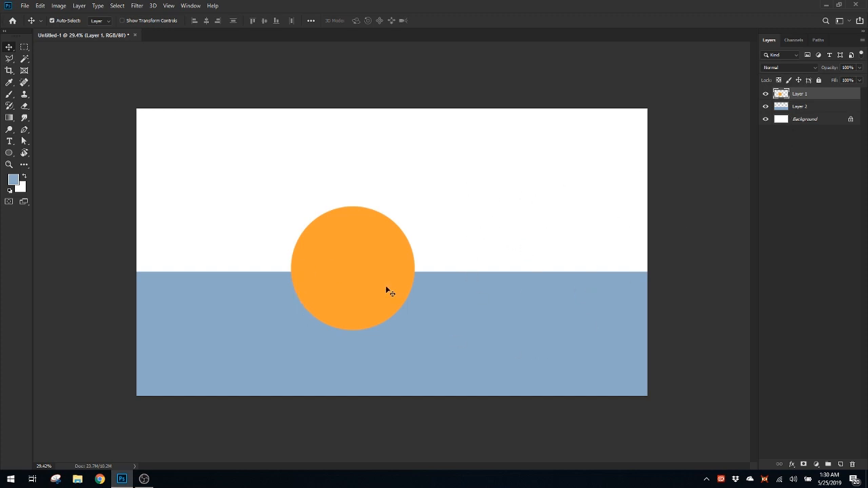
Alternate the Move tool's auto-selection between the blue area and the orange circle, ending on the blue area's layer
{"action": "left_click", "coordinate": [480, 292]}
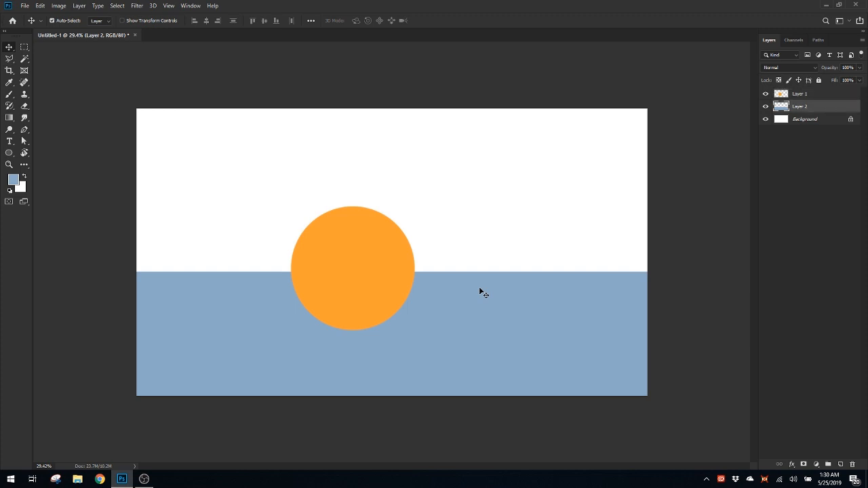
{"action": "left_click", "coordinate": [375, 279]}
{"action": "left_click", "coordinate": [440, 303]}
{"action": "left_click", "coordinate": [380, 285]}
{"action": "left_click", "coordinate": [440, 302]}
{"action": "left_click", "coordinate": [383, 287]}
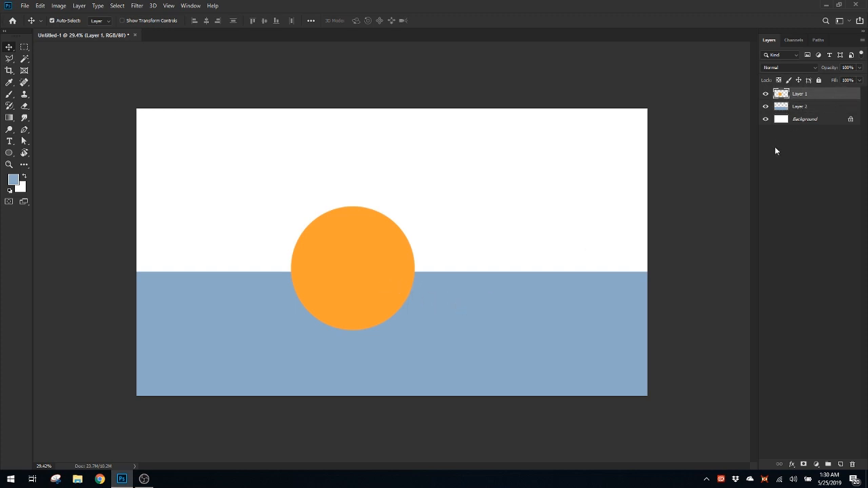
{"action": "left_click", "coordinate": [491, 316]}
{"action": "left_click", "coordinate": [337, 281]}
{"action": "left_click", "coordinate": [433, 309]}
{"action": "left_click", "coordinate": [363, 277]}
{"action": "left_click", "coordinate": [501, 327]}
{"action": "left_click", "coordinate": [381, 285]}
{"action": "left_click", "coordinate": [434, 300]}
{"action": "left_click", "coordinate": [370, 283]}
{"action": "left_click", "coordinate": [536, 328]}
{"action": "left_click", "coordinate": [380, 291]}
{"action": "left_click", "coordinate": [445, 305]}
{"action": "left_click", "coordinate": [375, 284]}
{"action": "left_click", "coordinate": [461, 319]}
{"action": "left_click", "coordinate": [388, 286]}
{"action": "left_click", "coordinate": [443, 300]}
{"action": "left_click", "coordinate": [377, 280]}
{"action": "left_click", "coordinate": [461, 320]}
{"action": "left_click", "coordinate": [384, 288]}
{"action": "left_click", "coordinate": [466, 317]}
{"action": "left_click", "coordinate": [368, 289]}
{"action": "left_click", "coordinate": [469, 332]}
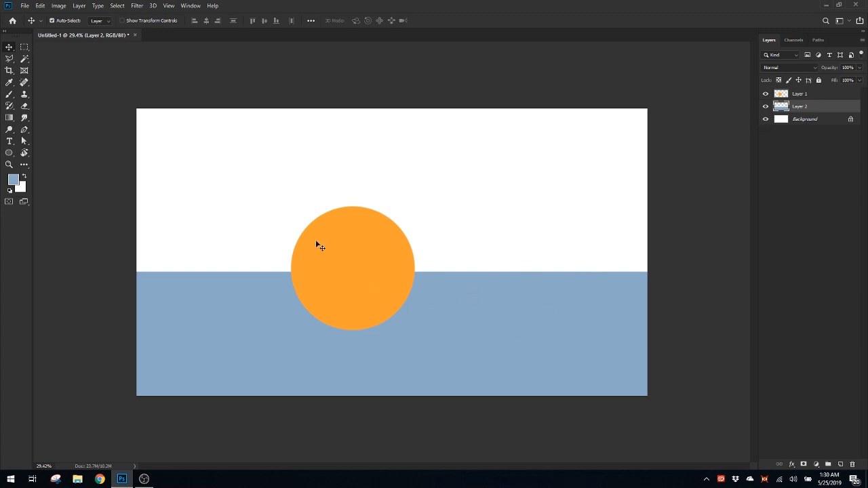
Paint a soft curved blue stroke beside the circle on Layer 2 with the Brush tool
{"action": "key", "text": "b"}
{"action": "left_click_drag", "start_coordinate": [472, 254], "coordinate": [508, 339]}
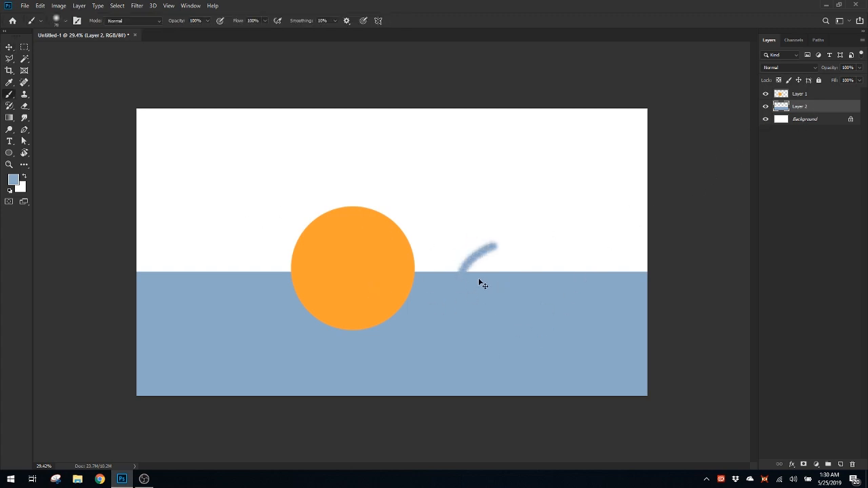
Undo the blue stroke, and try a white stroke over the blue area with swapped colours before undoing it
{"action": "key", "text": "ctrl+z"}
{"action": "key", "text": "x"}
{"action": "left_click_drag", "start_coordinate": [505, 271], "coordinate": [517, 327]}
{"action": "key", "text": "ctrl+z"}
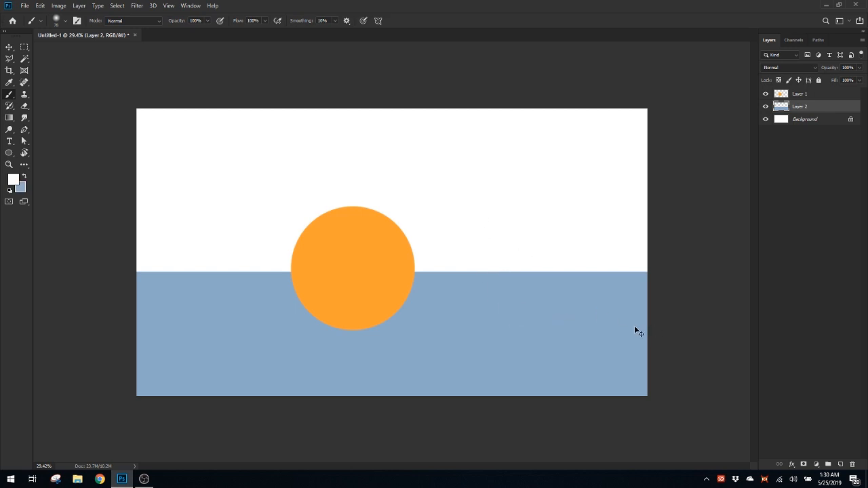
Reset the colours to black and white, try a black brush scribble on Layer 2, and undo it with Layer 1 selected
{"action": "left_click", "coordinate": [12, 190]}
{"action": "mouse_move", "coordinate": [428, 227]}
{"action": "left_mouse_down"}
{"action": "mouse_move", "coordinate": [582, 359]}
{"action": "mouse_move", "coordinate": [523, 228]}
{"action": "mouse_move", "coordinate": [493, 324]}
{"action": "left_mouse_up"}
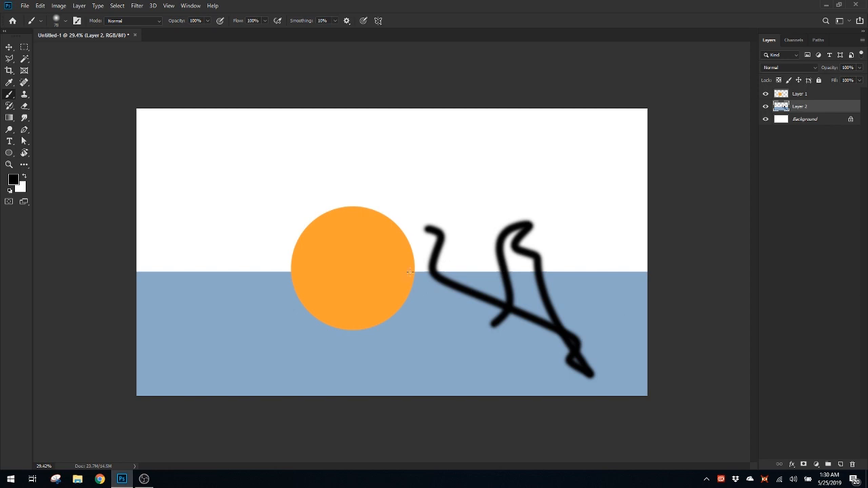
{"action": "left_click", "coordinate": [822, 93]}
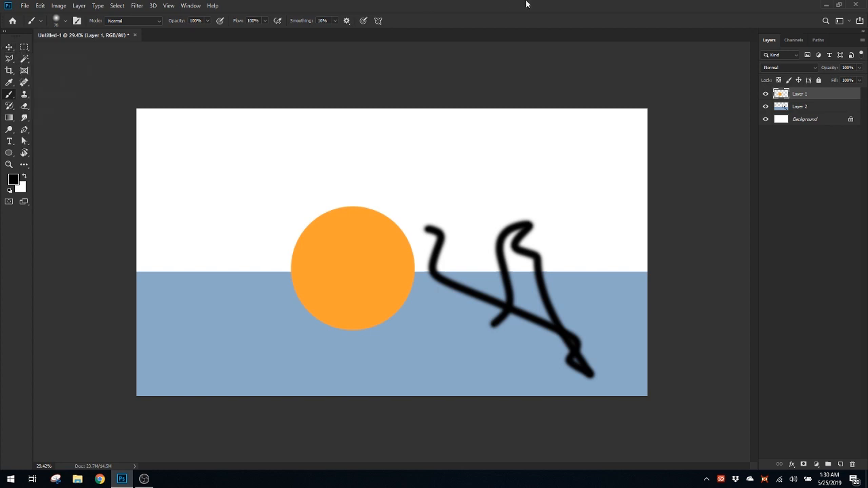
{"action": "key", "text": "ctrl+z"}
{"action": "key", "text": "ctrl+z"}
{"action": "key", "text": "ctrl+shift+z"}
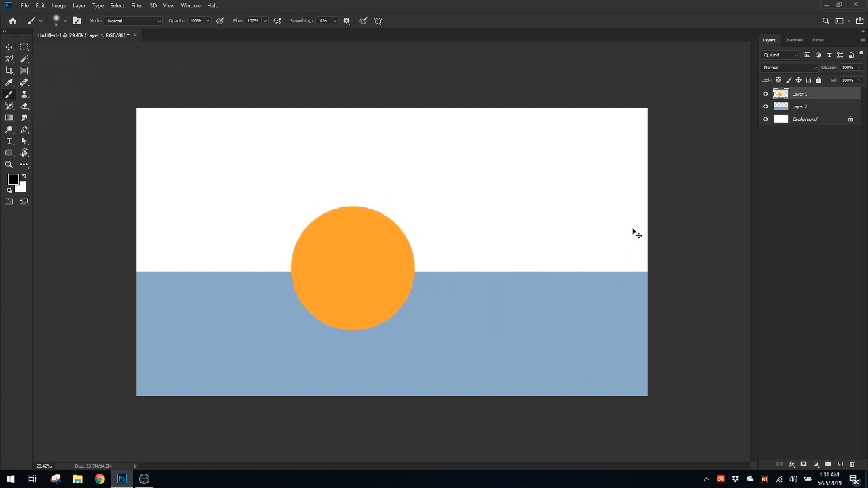
Move the orange circle left and slightly up with Free Transform, to about X 1468 px, Y 1150 px, and return to the Brush tool
{"action": "key", "text": "ctrl+t"}
{"action": "left_click_drag", "start_coordinate": [405, 246], "coordinate": [323, 247]}
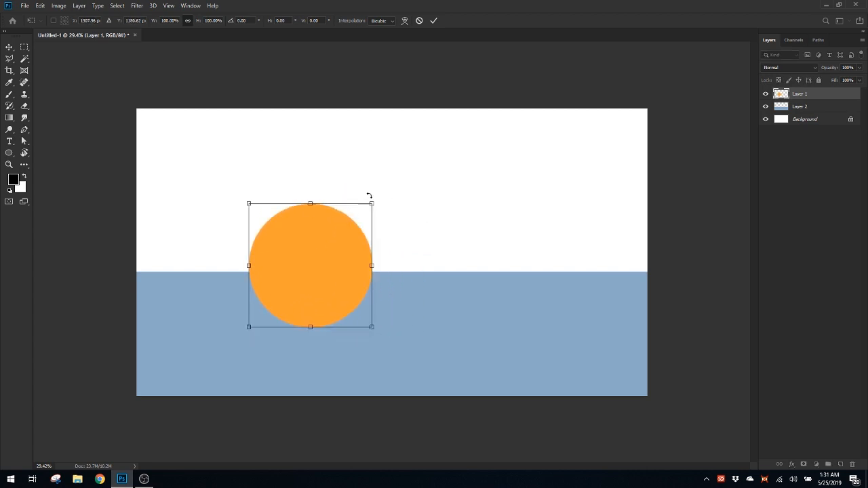
{"action": "left_click_drag", "start_coordinate": [338, 238], "coordinate": [358, 235]}
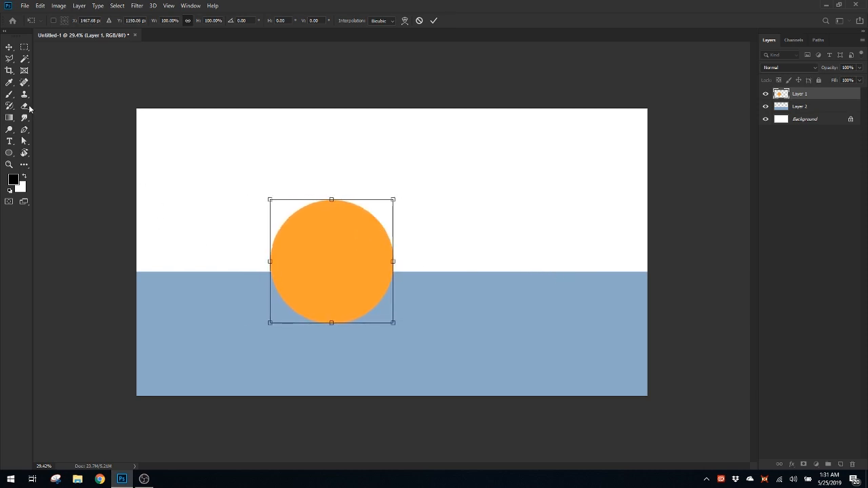
{"action": "key", "text": "Return"}
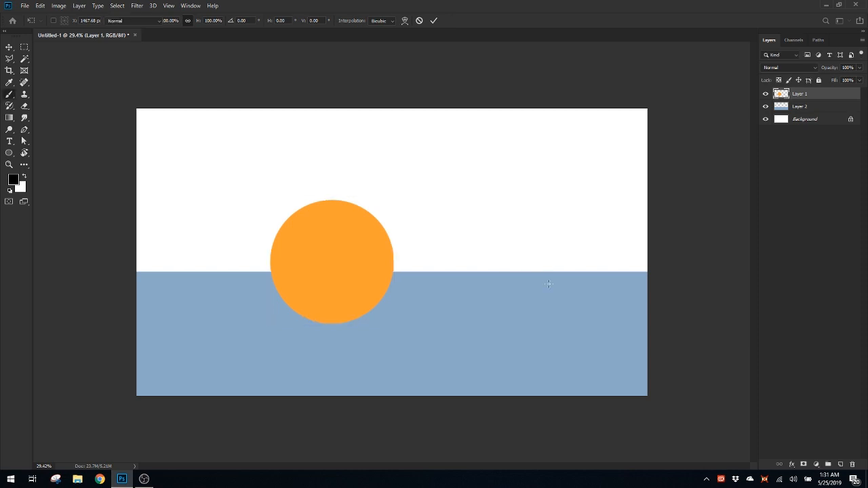
{"action": "key", "text": "b"}
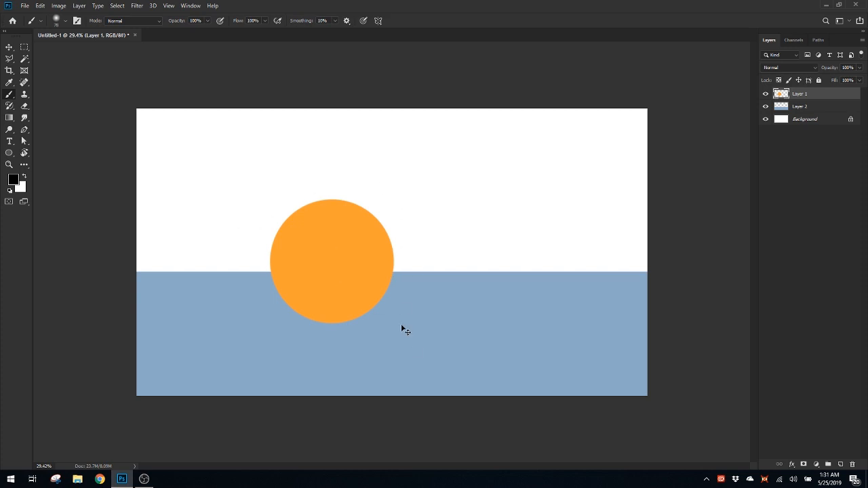
Nudge the orange circle slightly down with Free Transform, to about X 1458 px, Y 1194 px
{"action": "key", "text": "ctrl+t"}
{"action": "left_click_drag", "start_coordinate": [345, 246], "coordinate": [354, 246]}
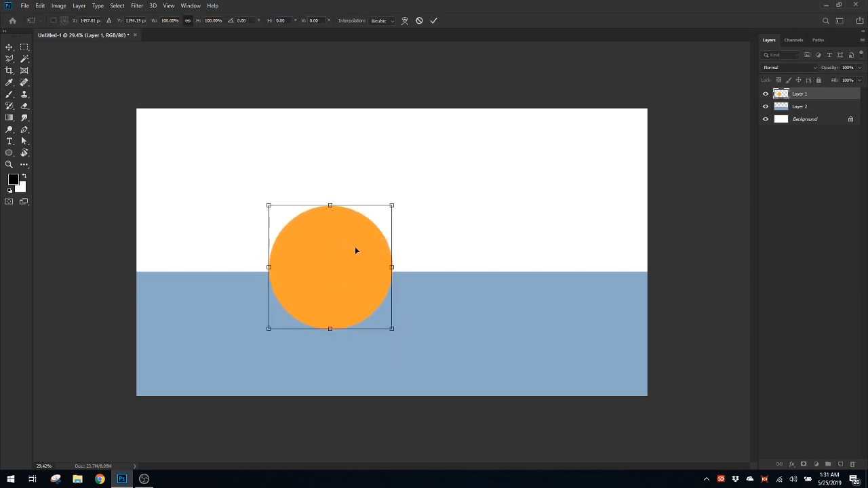
{"action": "key", "text": "Return"}
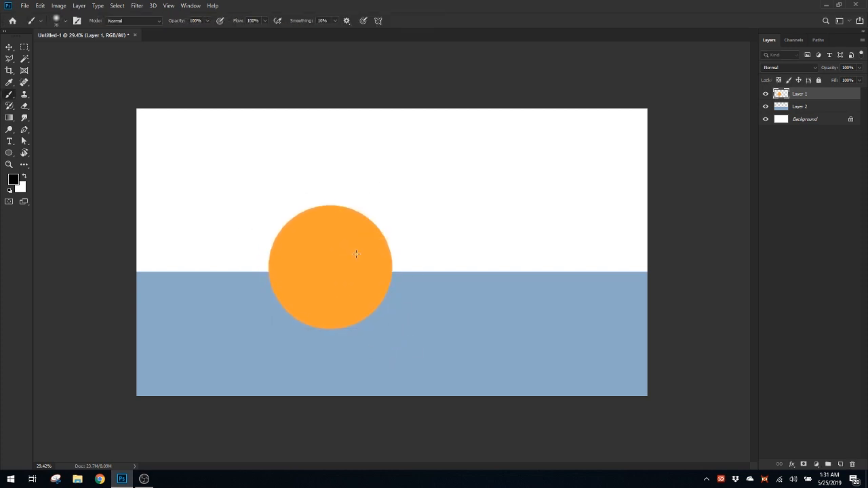
Create a new empty layer directly above Layer 2, beneath the orange circle's layer
{"action": "left_click", "coordinate": [826, 111]}
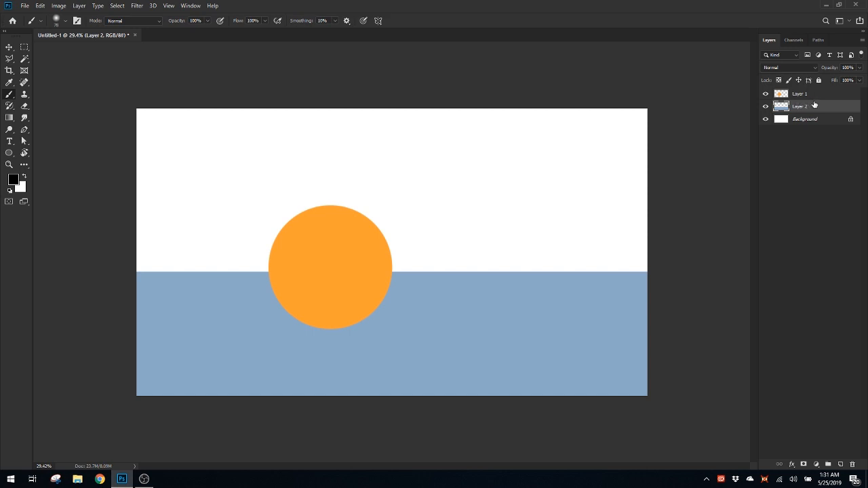
{"action": "left_click", "coordinate": [839, 464]}
{"action": "mouse_move", "coordinate": [808, 107]}
{"action": "left_mouse_down"}
{"action": "mouse_move", "coordinate": [805, 92]}
{"action": "mouse_move", "coordinate": [815, 116]}
{"action": "left_mouse_up"}
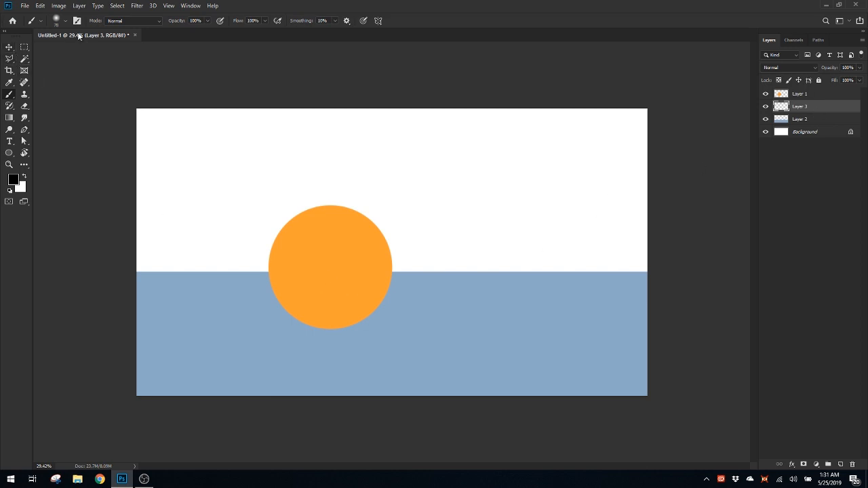
Draw a flat elliptical selection across the base of the circle, fill it with black as a shadow, and deselect
{"action": "left_click", "coordinate": [24, 47]}
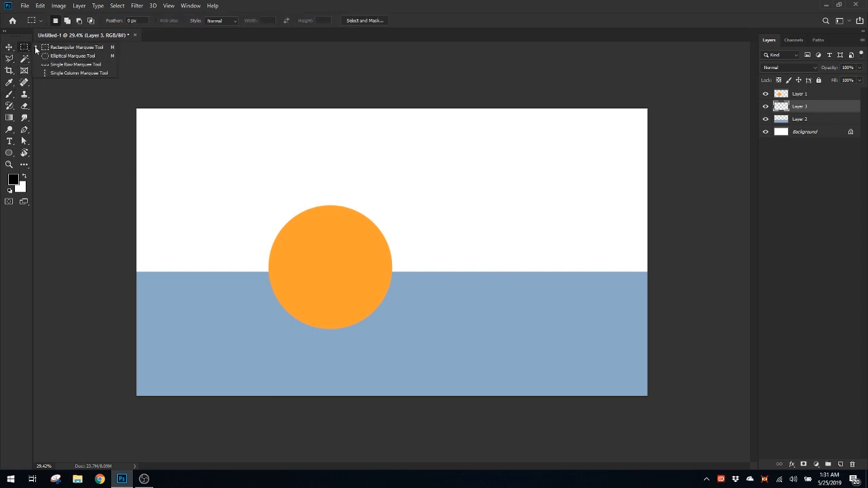
{"action": "left_click", "coordinate": [93, 58]}
{"action": "left_click_drag", "start_coordinate": [228, 301], "coordinate": [384, 331]}
{"action": "left_click", "coordinate": [397, 351]}
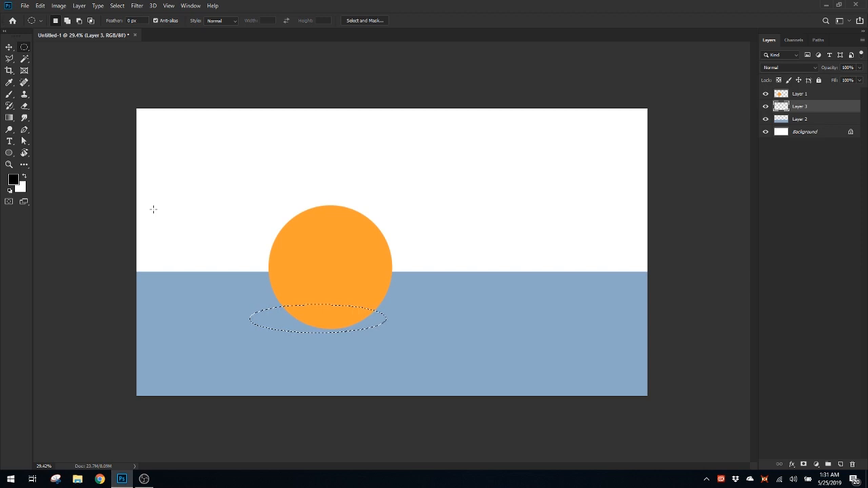
{"action": "key", "text": "alt+BackSpace"}
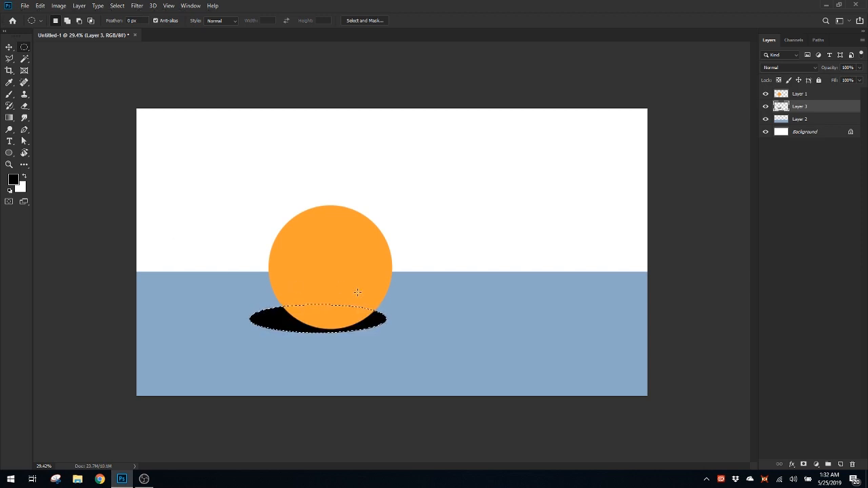
{"action": "key", "text": "ctrl+d"}
Lower the opacity of the shadow on Layer 3 to 46%
{"action": "left_click", "coordinate": [862, 70]}
{"action": "left_click_drag", "start_coordinate": [859, 80], "coordinate": [835, 80]}
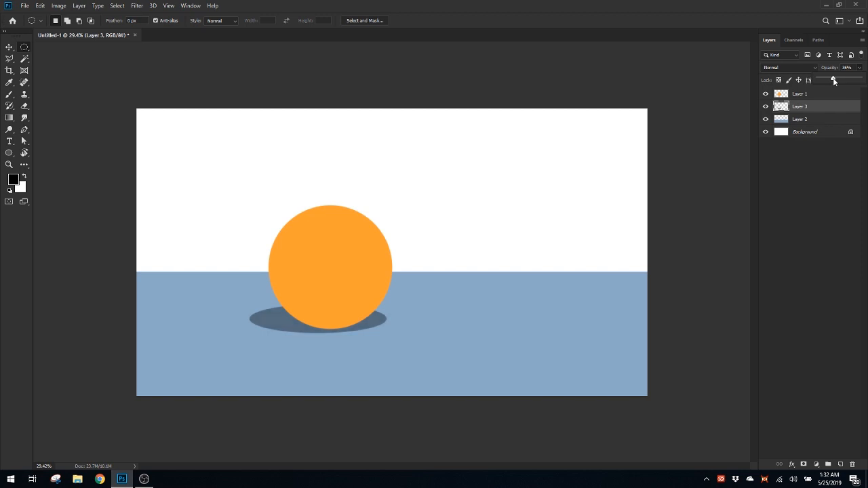
{"action": "left_click_drag", "start_coordinate": [834, 81], "coordinate": [836, 81]}
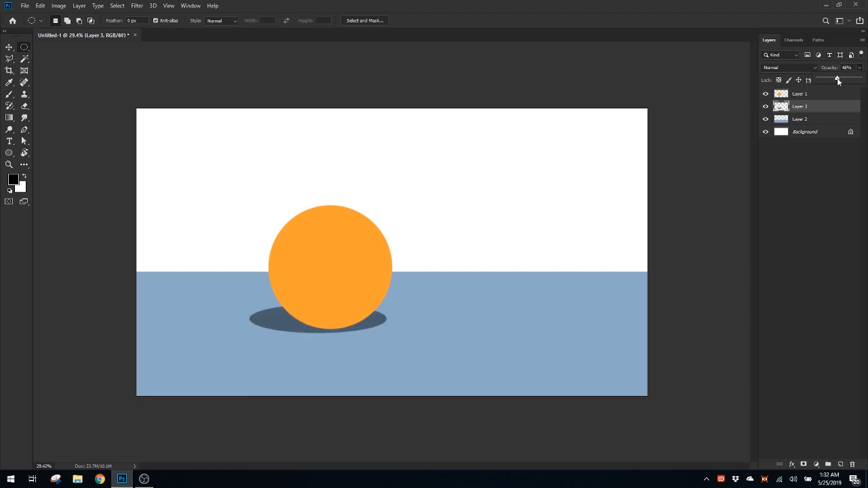
{"action": "left_click", "coordinate": [820, 108]}
Create a new layer above the orange circle's Layer 1 and clip it to that layer
{"action": "key", "text": "alt+bracketright"}
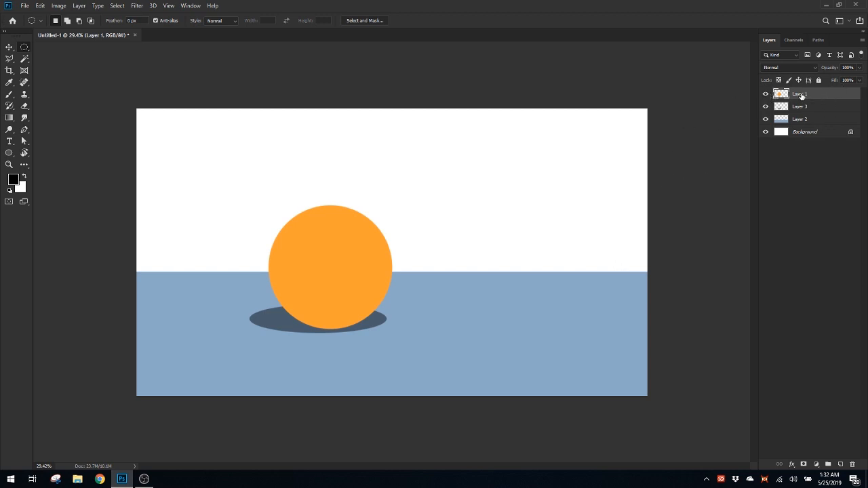
{"action": "left_click", "coordinate": [840, 464]}
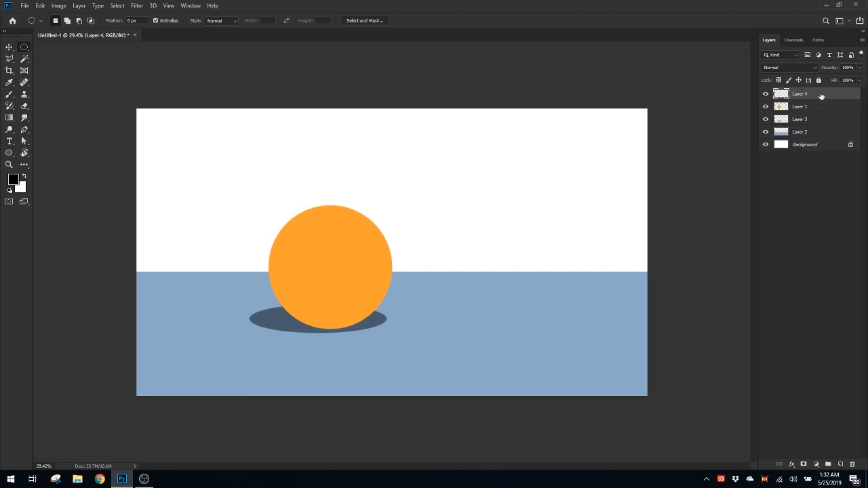
{"action": "left_click", "coordinate": [823, 100], "text": "alt"}
Choose the soft round 30 px brush tip, set its spacing to 4%, and collapse the brush settings
{"action": "key", "text": "b"}
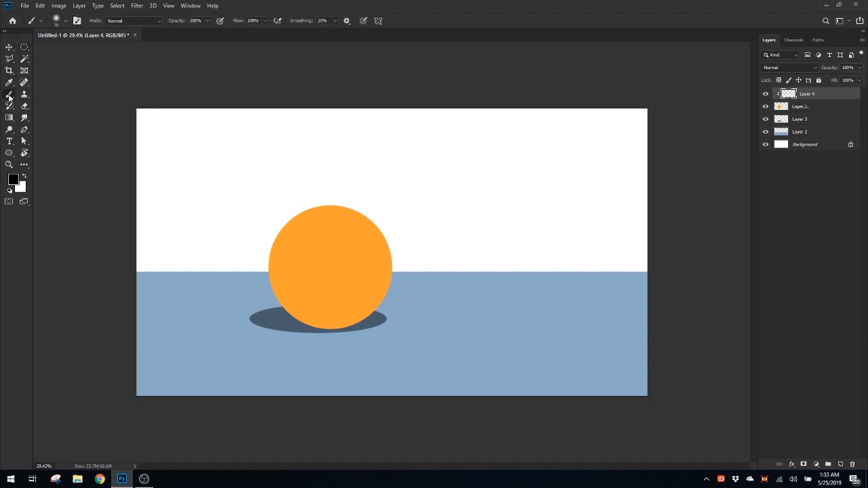
{"action": "left_click", "coordinate": [76, 24]}
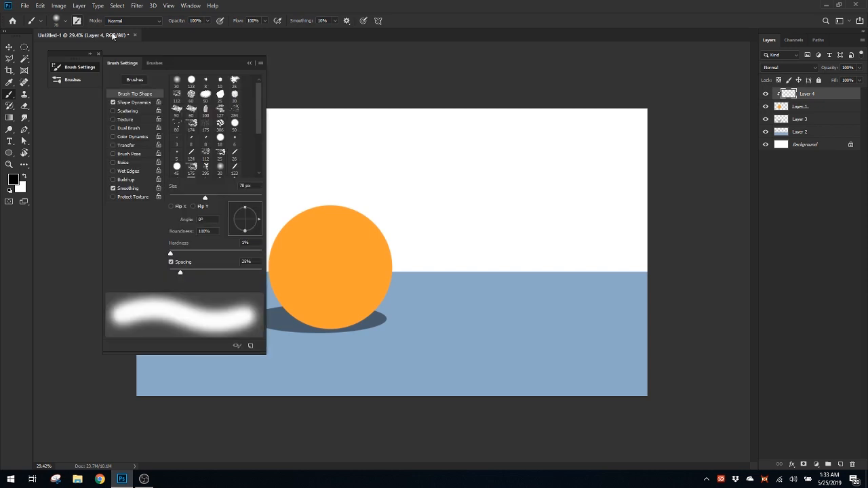
{"action": "left_click_drag", "start_coordinate": [178, 59], "coordinate": [173, 56]}
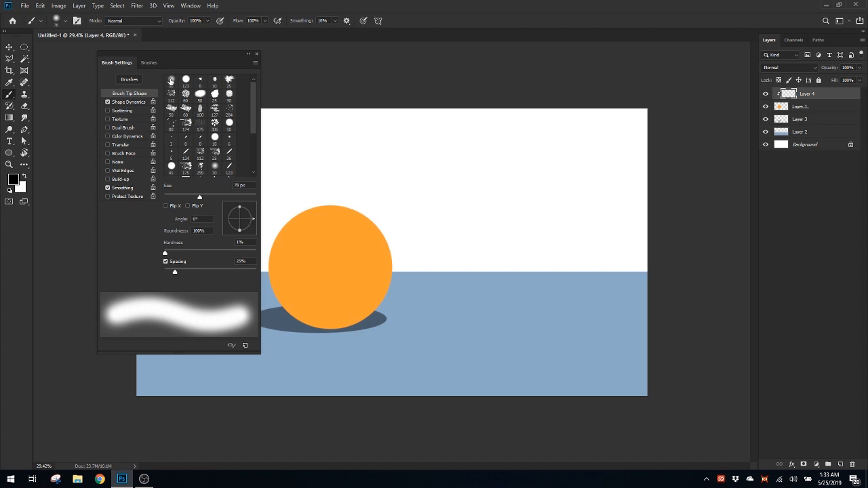
{"action": "scroll", "coordinate": [250, 143], "scroll_direction": "down", "scroll_amount": 2}
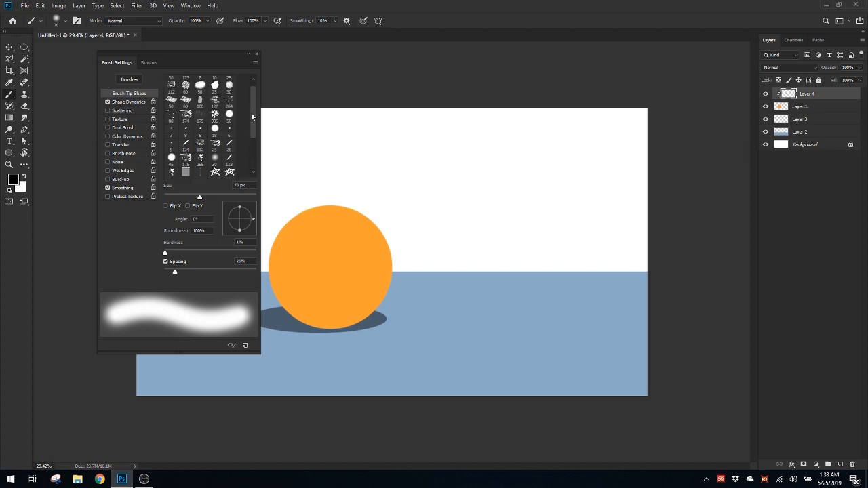
{"action": "mouse_move", "coordinate": [251, 114]}
{"action": "left_mouse_down"}
{"action": "mouse_move", "coordinate": [249, 156]}
{"action": "mouse_move", "coordinate": [253, 94]}
{"action": "left_mouse_up"}
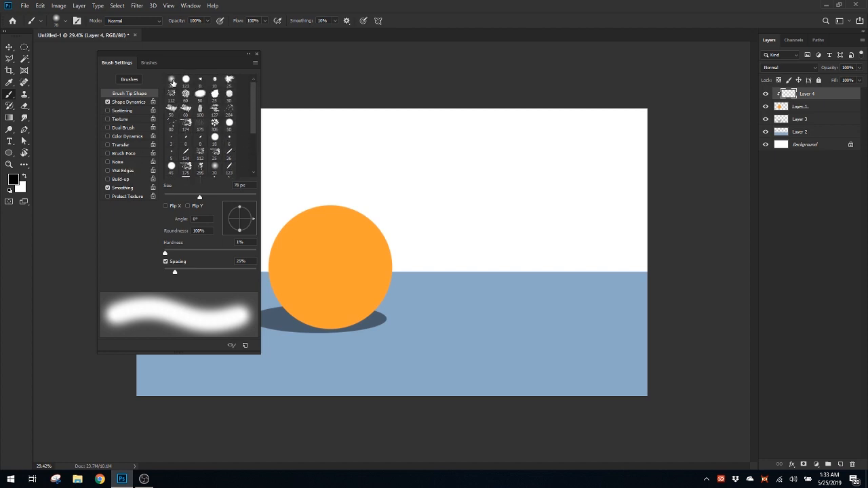
{"action": "left_click", "coordinate": [171, 80]}
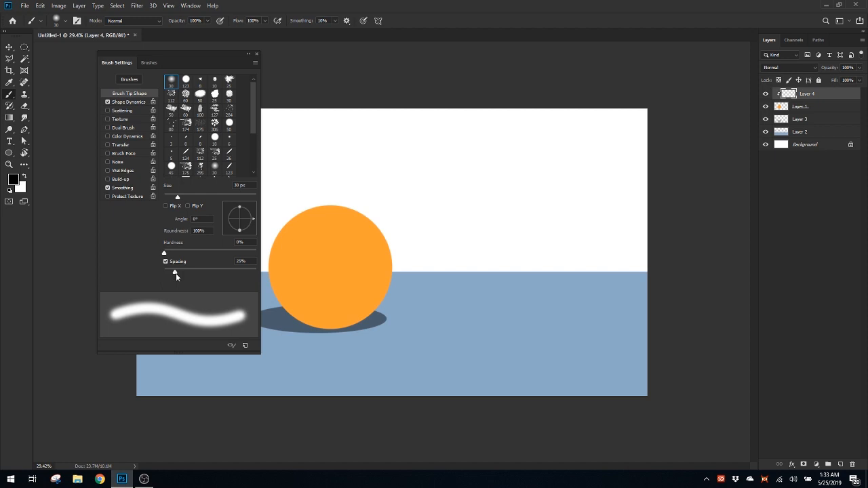
{"action": "mouse_move", "coordinate": [174, 274]}
{"action": "left_mouse_down"}
{"action": "mouse_move", "coordinate": [233, 276]}
{"action": "mouse_move", "coordinate": [167, 272]}
{"action": "left_mouse_up"}
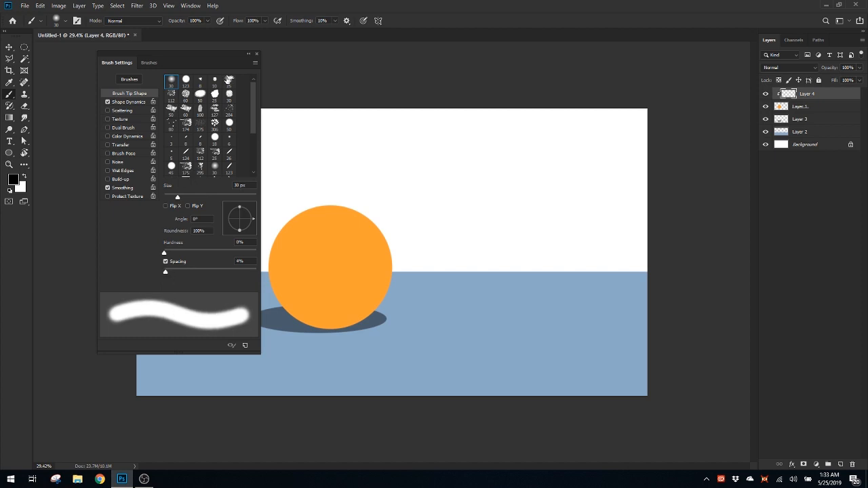
{"action": "left_click", "coordinate": [248, 54]}
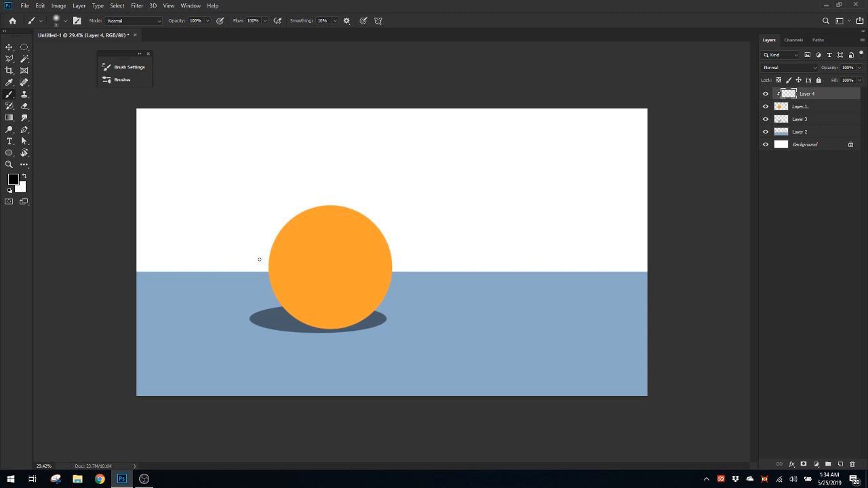
Try out smaller and larger brush sizes beside the circle, ending with a brush size of 353 px
{"action": "mouse_move", "coordinate": [260, 260]}
{"action": "left_mouse_down"}
{"action": "mouse_move", "coordinate": [298, 273]}
{"action": "mouse_move", "coordinate": [266, 275]}
{"action": "mouse_move", "coordinate": [305, 282]}
{"action": "mouse_move", "coordinate": [265, 282]}
{"action": "mouse_move", "coordinate": [305, 286]}
{"action": "mouse_move", "coordinate": [274, 285]}
{"action": "left_mouse_up"}
{"action": "key", "text": "bracketright"}
{"action": "key", "text": "bracketright"}
{"action": "key", "text": "bracketright"}
{"action": "key", "text": "bracketright"}
{"action": "key", "text": "bracketright"}
{"action": "key", "text": "bracketright"}
{"action": "key", "text": "bracketright"}
{"action": "key", "text": "bracketright"}
{"action": "key", "text": "bracketleft"}
{"action": "key", "text": "bracketleft"}
{"action": "key", "text": "bracketleft"}
{"action": "key", "text": "bracketleft"}
{"action": "key", "text": "bracketleft"}
{"action": "key", "text": "bracketleft"}
{"action": "key", "text": "bracketleft"}
{"action": "key", "text": "bracketleft"}
{"action": "key", "text": "bracketleft"}
{"action": "key", "text": "bracketright"}
{"action": "key", "text": "bracketright"}
{"action": "key", "text": "bracketright"}
{"action": "key", "text": "bracketright"}
{"action": "key", "text": "bracketright"}
{"action": "key", "text": "bracketright"}
{"action": "key", "text": "bracketright"}
{"action": "mouse_move", "coordinate": [256, 239]}
{"action": "left_mouse_down"}
{"action": "mouse_move", "coordinate": [228, 244]}
{"action": "mouse_move", "coordinate": [275, 254]}
{"action": "left_mouse_up"}
Zoom the canvas out and back in, and pan across it to view the whole scene
{"action": "key", "text": "ctrl+minus"}
{"action": "key", "text": "ctrl+minus"}
{"action": "key", "text": "ctrl+minus"}
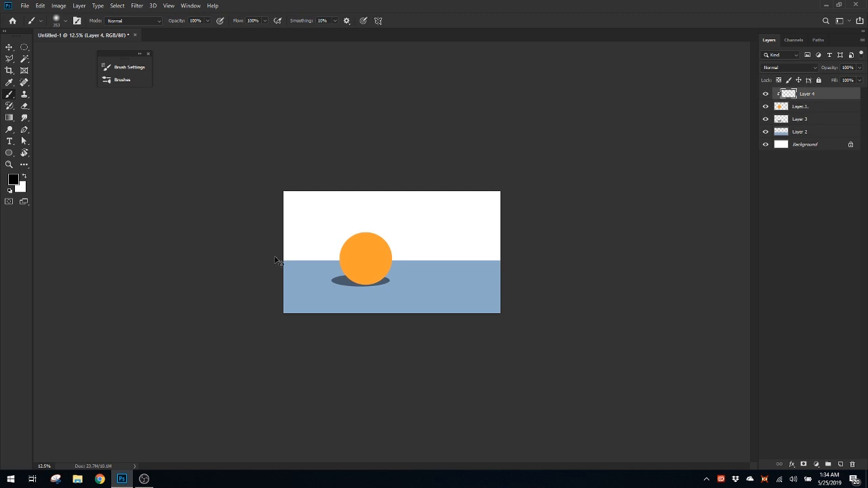
{"action": "key", "text": "ctrl+plus"}
{"action": "key", "text": "ctrl+plus"}
{"action": "key", "text": "ctrl+plus"}
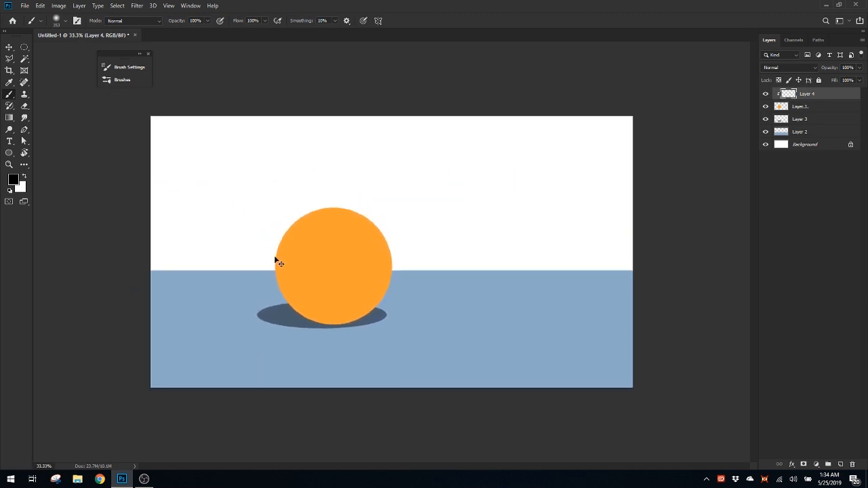
{"action": "key", "text": "ctrl+minus"}
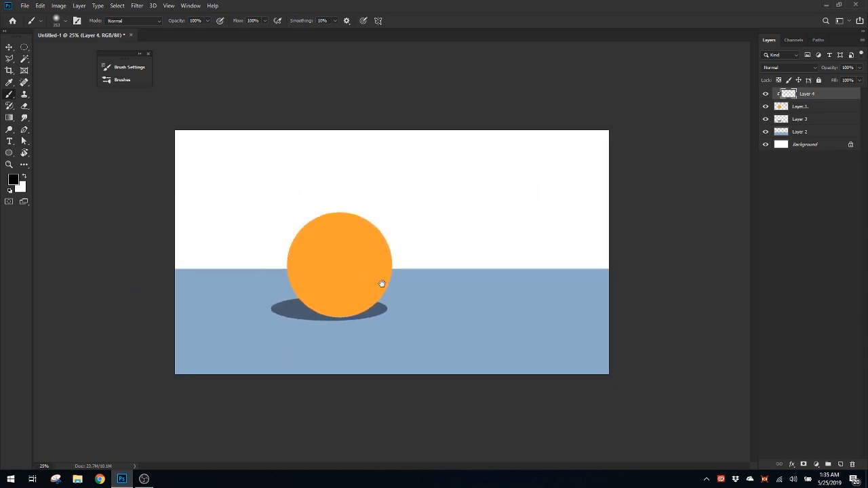
{"action": "mouse_move", "coordinate": [371, 261]}
{"action": "left_mouse_down"}
{"action": "mouse_move", "coordinate": [400, 260]}
{"action": "mouse_move", "coordinate": [390, 257]}
{"action": "mouse_move", "coordinate": [499, 285]}
{"action": "mouse_move", "coordinate": [566, 244]}
{"action": "mouse_move", "coordinate": [510, 313]}
{"action": "mouse_move", "coordinate": [359, 215]}
{"action": "mouse_move", "coordinate": [351, 240]}
{"action": "mouse_move", "coordinate": [447, 285]}
{"action": "mouse_move", "coordinate": [449, 246]}
{"action": "mouse_move", "coordinate": [405, 246]}
{"action": "mouse_move", "coordinate": [478, 262]}
{"action": "mouse_move", "coordinate": [360, 295]}
{"action": "mouse_move", "coordinate": [341, 227]}
{"action": "mouse_move", "coordinate": [353, 228]}
{"action": "mouse_move", "coordinate": [355, 270]}
{"action": "mouse_move", "coordinate": [438, 292]}
{"action": "mouse_move", "coordinate": [428, 274]}
{"action": "mouse_move", "coordinate": [405, 264]}
{"action": "mouse_move", "coordinate": [422, 269]}
{"action": "mouse_move", "coordinate": [397, 264]}
{"action": "mouse_move", "coordinate": [430, 273]}
{"action": "left_mouse_up"}
{"action": "key", "text": "ctrl+plus"}
Close the floating brush panel group, and practise zooming the canvas in and out beside the orange circle
{"action": "left_click", "coordinate": [148, 55]}
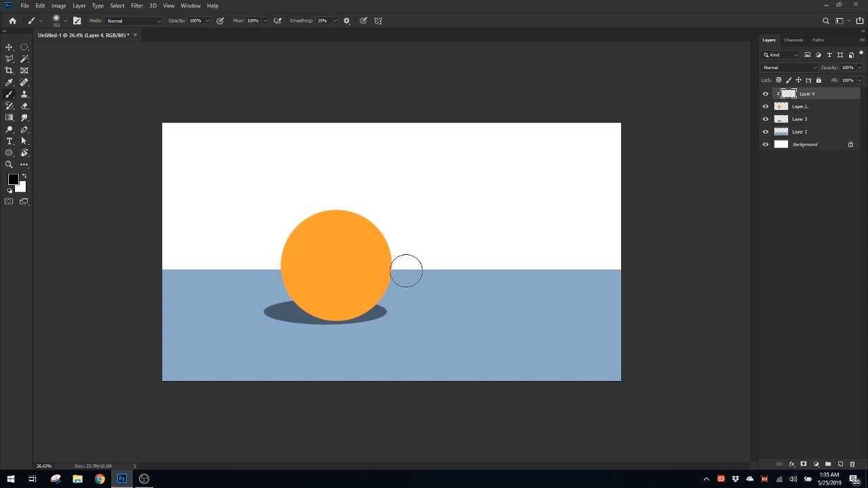
{"action": "scroll", "coordinate": [400, 257], "scroll_direction": "up", "scroll_amount": 2}
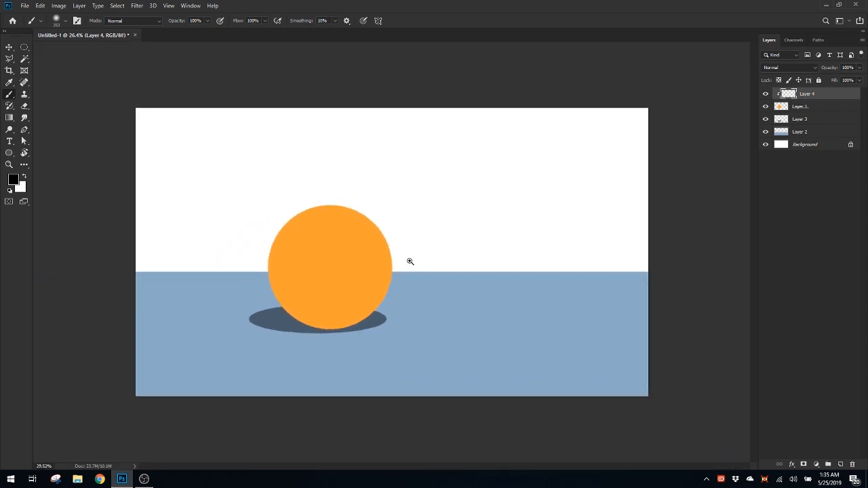
{"action": "mouse_move", "coordinate": [418, 264]}
{"action": "left_mouse_down"}
{"action": "mouse_move", "coordinate": [396, 268]}
{"action": "mouse_move", "coordinate": [403, 272]}
{"action": "left_mouse_up"}
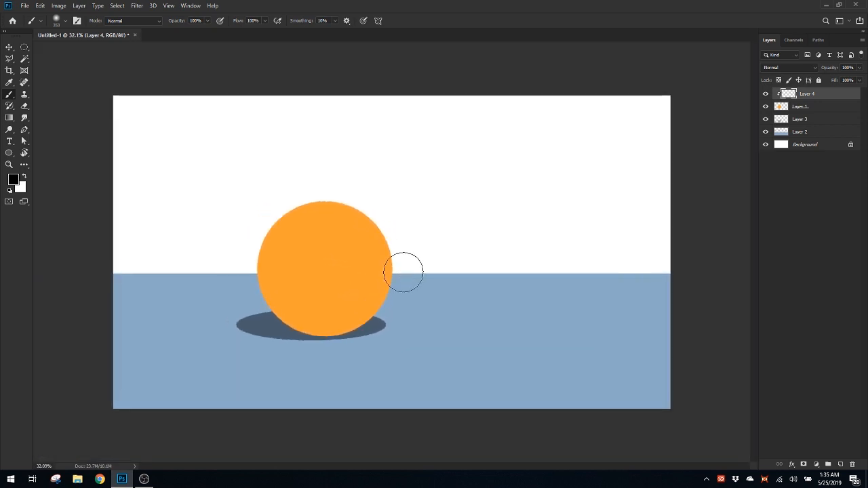
{"action": "key", "text": "ctrl+space"}
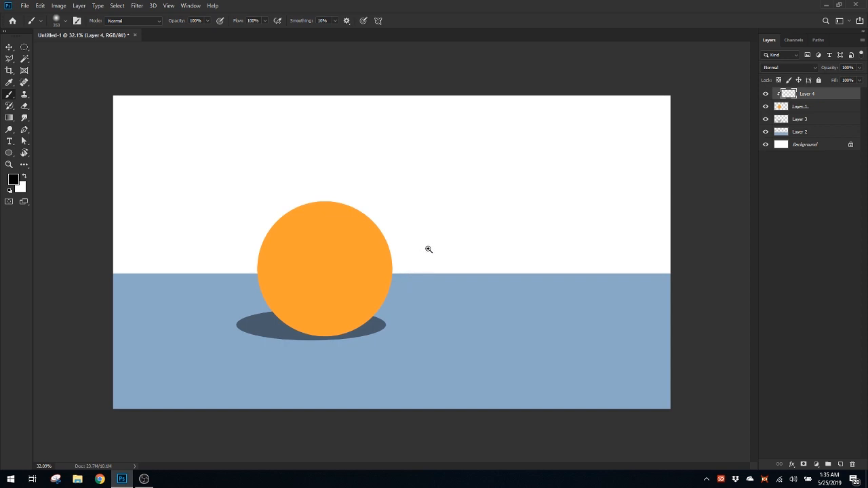
{"action": "mouse_move", "coordinate": [416, 247]}
{"action": "left_mouse_down"}
{"action": "mouse_move", "coordinate": [397, 240]}
{"action": "mouse_move", "coordinate": [427, 250]}
{"action": "mouse_move", "coordinate": [411, 251]}
{"action": "mouse_move", "coordinate": [416, 257]}
{"action": "left_mouse_up"}
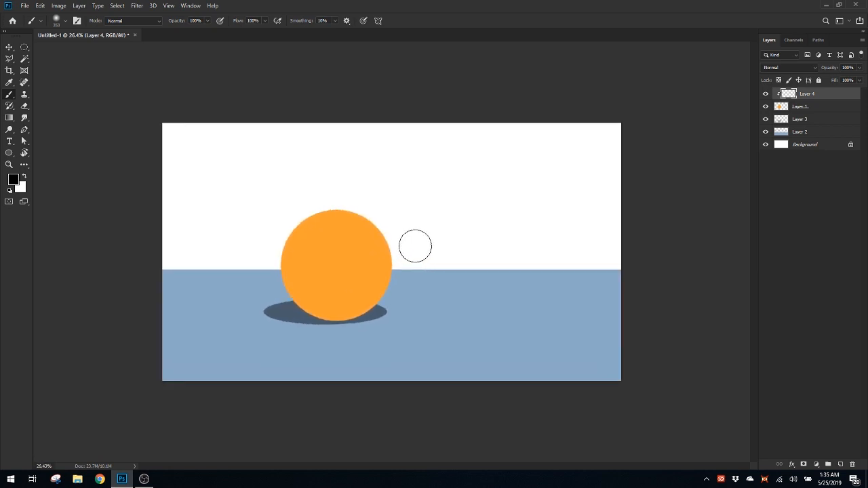
{"action": "key", "text": "z"}
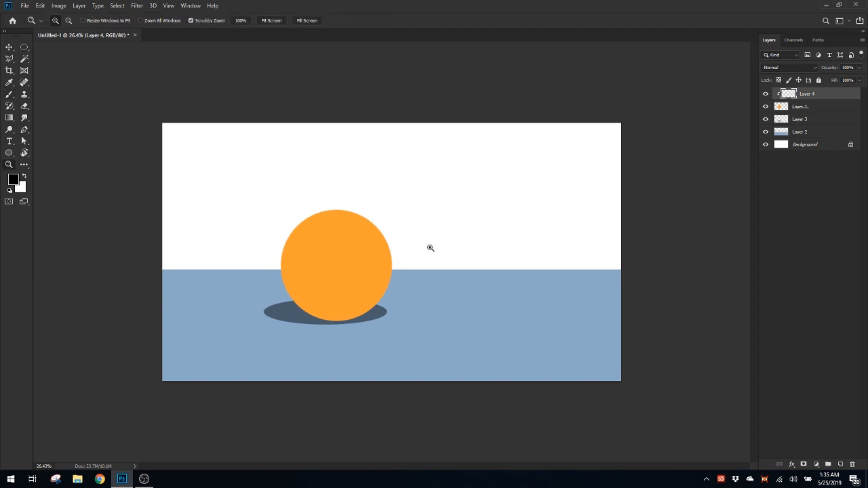
{"action": "key", "text": "z"}
{"action": "mouse_move", "coordinate": [425, 233]}
{"action": "left_mouse_down"}
{"action": "mouse_move", "coordinate": [450, 240]}
{"action": "mouse_move", "coordinate": [419, 234]}
{"action": "mouse_move", "coordinate": [440, 240]}
{"action": "mouse_move", "coordinate": [434, 231]}
{"action": "left_mouse_up"}
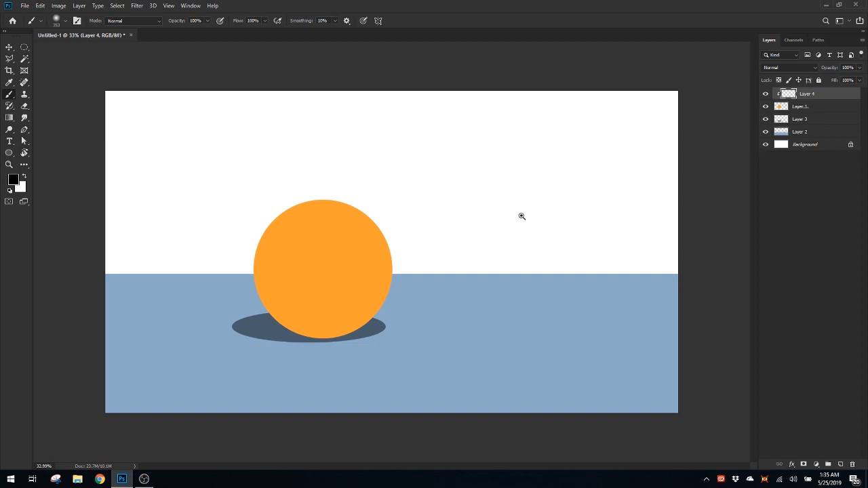
{"action": "left_click_drag", "start_coordinate": [522, 216], "coordinate": [496, 226]}
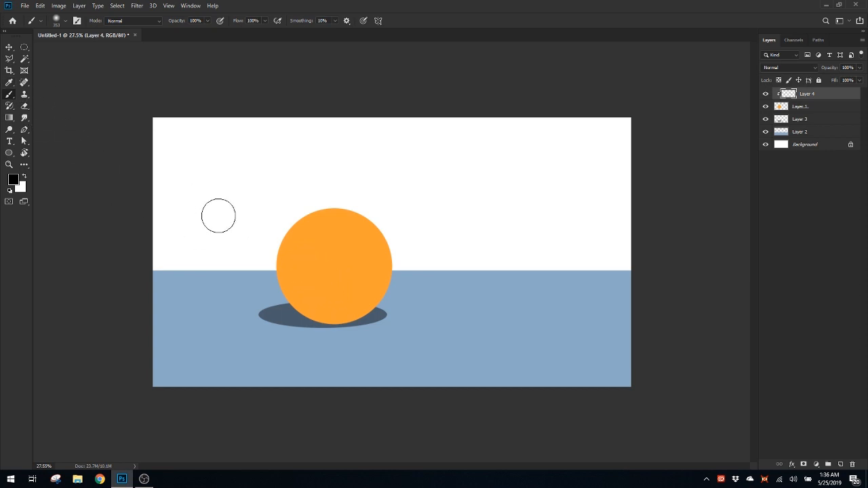
Enlarge the brush and try a black shading stroke along the ball's left edge, undoing it
{"action": "left_click_drag", "start_coordinate": [286, 259], "coordinate": [312, 267]}
{"action": "left_click_drag", "start_coordinate": [240, 241], "coordinate": [236, 311]}
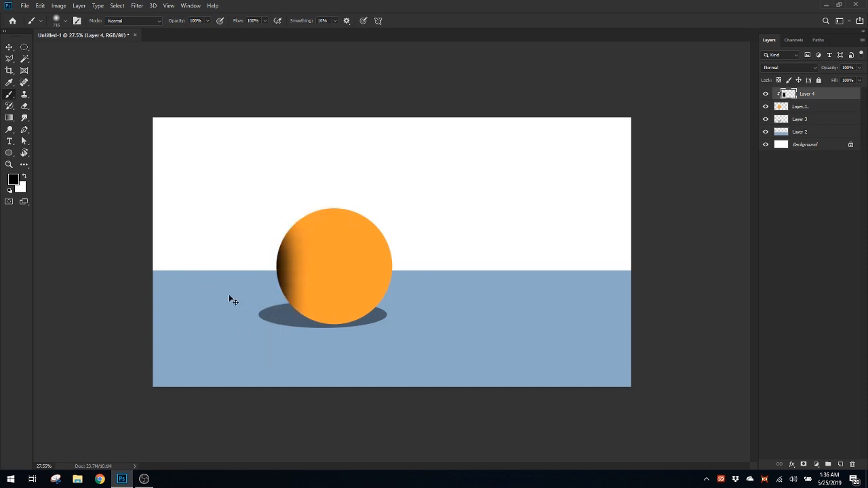
{"action": "key", "text": "ctrl+z"}
Shade the ball's left and lower edges in black on Layer 4, using soft brush sizes of 1029 px and 1740 px
{"action": "mouse_move", "coordinate": [271, 261]}
{"action": "left_mouse_down"}
{"action": "mouse_move", "coordinate": [279, 262]}
{"action": "mouse_move", "coordinate": [229, 287]}
{"action": "mouse_move", "coordinate": [235, 340]}
{"action": "mouse_move", "coordinate": [258, 360]}
{"action": "mouse_move", "coordinate": [236, 318]}
{"action": "mouse_move", "coordinate": [265, 328]}
{"action": "left_mouse_up"}
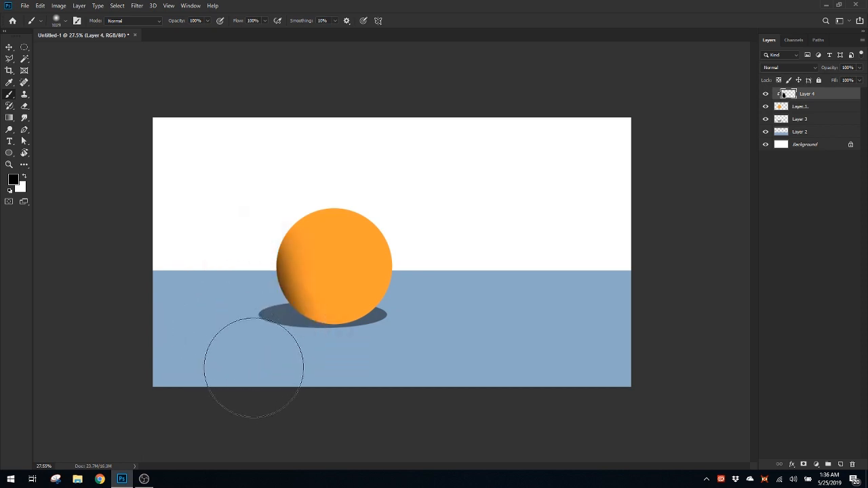
{"action": "left_click_drag", "start_coordinate": [257, 371], "coordinate": [282, 379]}
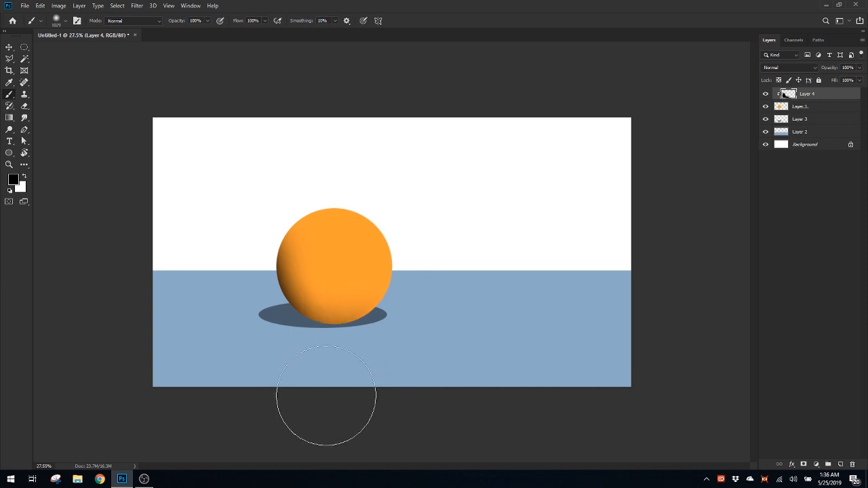
{"action": "left_click_drag", "start_coordinate": [327, 395], "coordinate": [300, 388]}
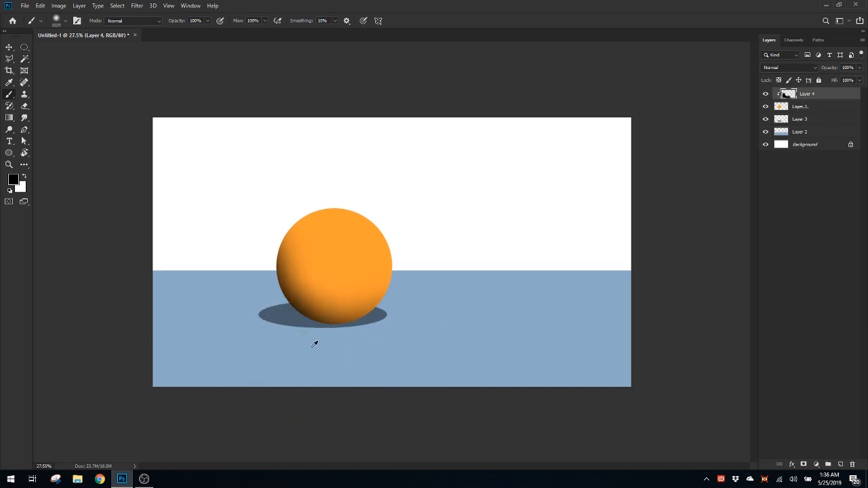
{"action": "mouse_move", "coordinate": [315, 344]}
{"action": "left_mouse_down"}
{"action": "mouse_move", "coordinate": [354, 360]}
{"action": "mouse_move", "coordinate": [339, 362]}
{"action": "left_mouse_up"}
{"action": "left_click_drag", "start_coordinate": [299, 407], "coordinate": [374, 422]}
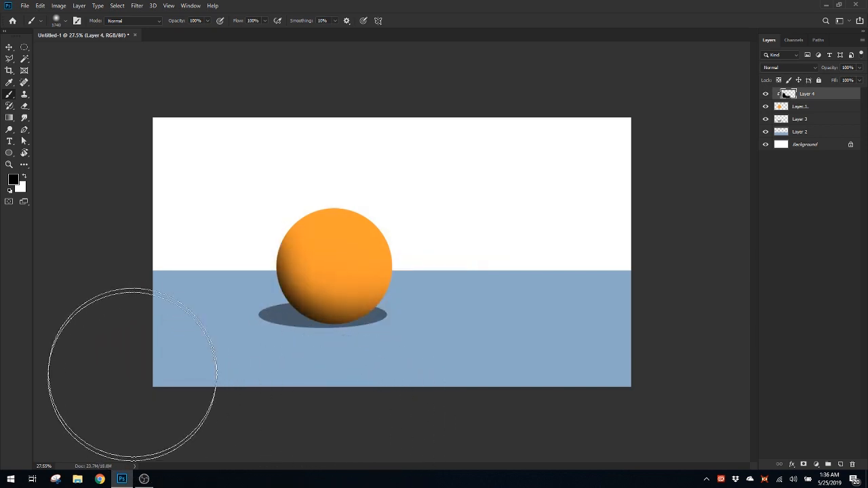
{"action": "mouse_move", "coordinate": [204, 182]}
{"action": "left_mouse_down"}
{"action": "mouse_move", "coordinate": [180, 373]}
{"action": "mouse_move", "coordinate": [322, 411]}
{"action": "mouse_move", "coordinate": [381, 415]}
{"action": "mouse_move", "coordinate": [464, 384]}
{"action": "left_mouse_up"}
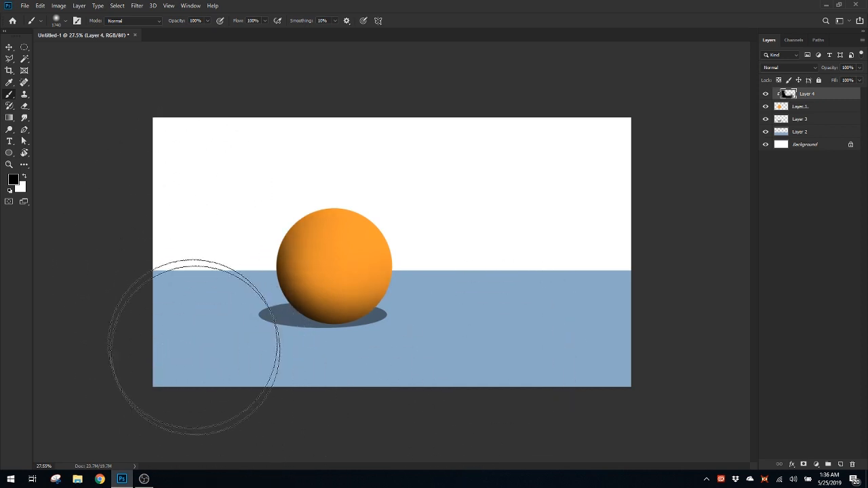
{"action": "left_click_drag", "start_coordinate": [280, 340], "coordinate": [194, 338]}
{"action": "mouse_move", "coordinate": [291, 306]}
{"action": "left_mouse_down"}
{"action": "mouse_move", "coordinate": [289, 319]}
{"action": "mouse_move", "coordinate": [295, 309]}
{"action": "left_mouse_up"}
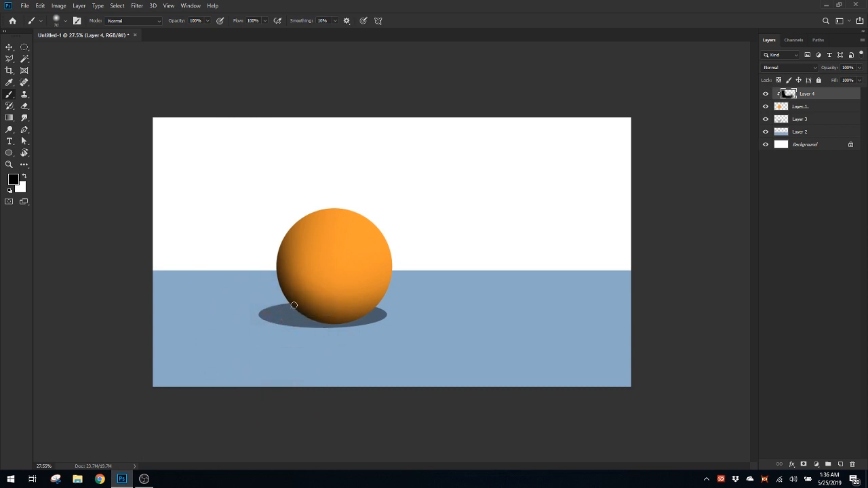
Lower the opacity of the black shading layer to 64%
{"action": "left_click", "coordinate": [860, 68]}
{"action": "mouse_move", "coordinate": [860, 79]}
{"action": "left_mouse_down"}
{"action": "mouse_move", "coordinate": [842, 81]}
{"action": "mouse_move", "coordinate": [846, 93]}
{"action": "left_mouse_up"}
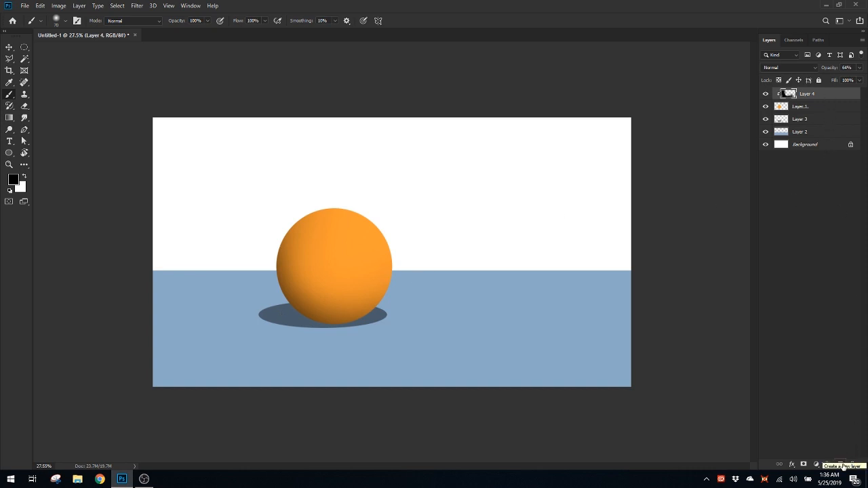
Create a new layer above Layer 4, clip it to the ball, and make white the foreground color
{"action": "left_click", "coordinate": [841, 465]}
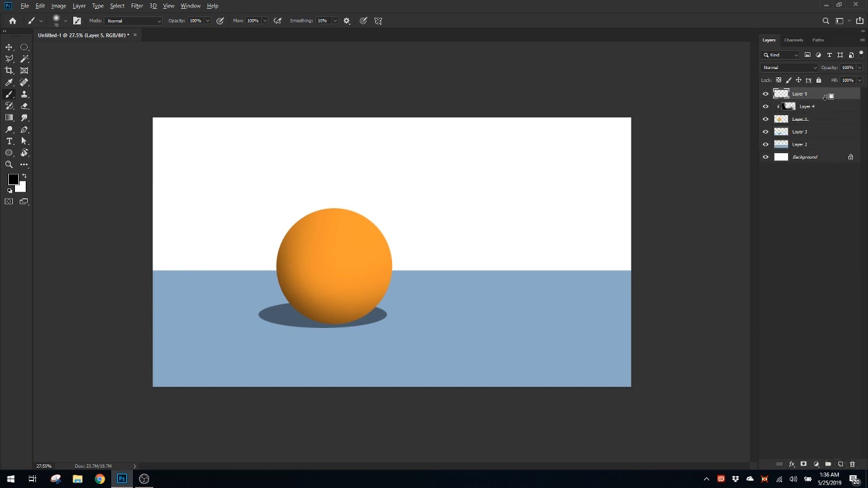
{"action": "left_click", "coordinate": [826, 97], "text": "alt"}
{"action": "key", "text": "alt+d"}
{"action": "left_click", "coordinate": [367, 4]}
{"action": "key", "text": "x"}
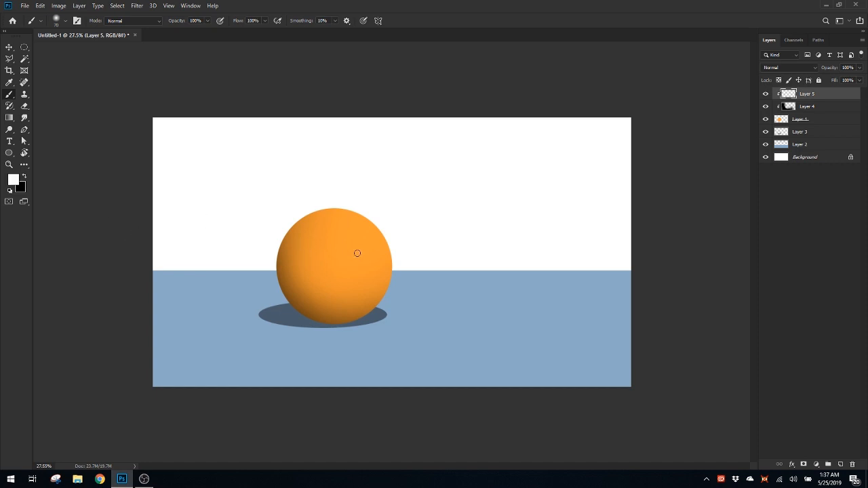
Paint a soft white highlight on the ball's upper right area with a brush of about 687 px
{"action": "mouse_move", "coordinate": [354, 245]}
{"action": "left_mouse_down"}
{"action": "mouse_move", "coordinate": [383, 258]}
{"action": "mouse_move", "coordinate": [352, 255]}
{"action": "mouse_move", "coordinate": [363, 250]}
{"action": "mouse_move", "coordinate": [358, 258]}
{"action": "mouse_move", "coordinate": [365, 251]}
{"action": "mouse_move", "coordinate": [351, 248]}
{"action": "left_mouse_up"}
{"action": "left_click", "coordinate": [352, 246]}
{"action": "left_click_drag", "start_coordinate": [431, 324], "coordinate": [453, 314]}
{"action": "left_click_drag", "start_coordinate": [349, 256], "coordinate": [363, 257]}
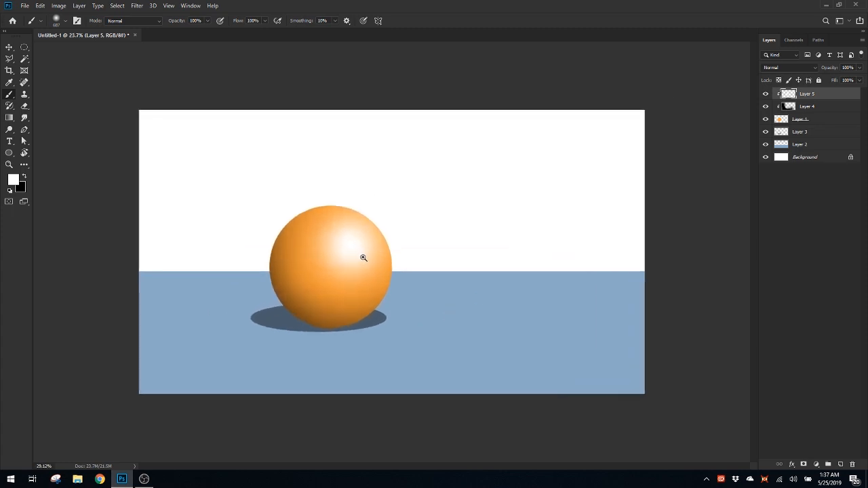
Set the highlight layer's opacity to 68% and toggle its visibility to compare the ball with and without it
{"action": "left_click", "coordinate": [861, 68]}
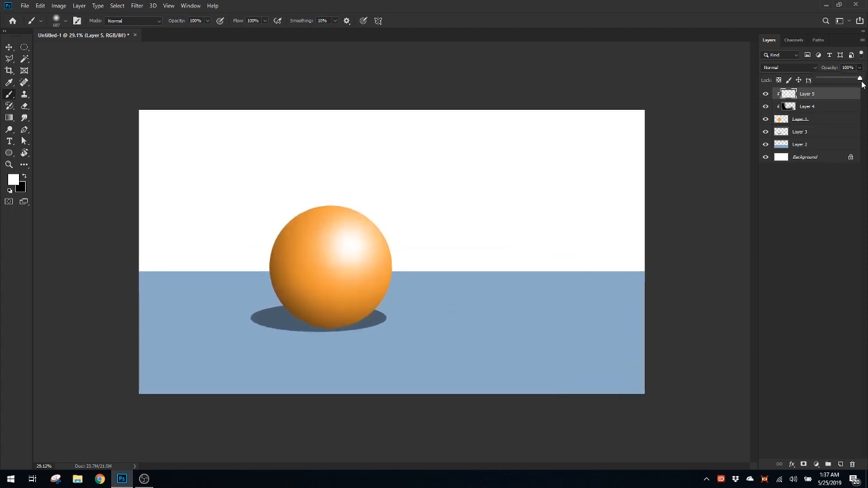
{"action": "left_click_drag", "start_coordinate": [860, 81], "coordinate": [846, 96]}
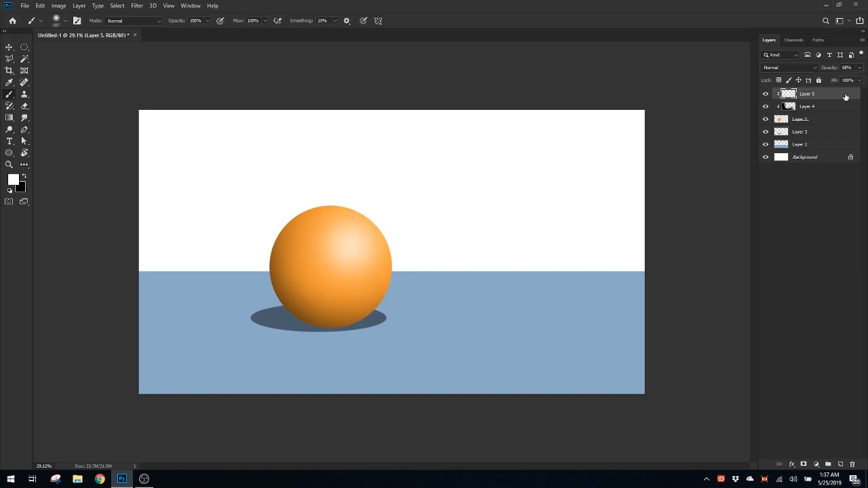
{"action": "left_click", "coordinate": [766, 94]}
{"action": "left_click", "coordinate": [765, 94]}
{"action": "left_click_drag", "start_coordinate": [403, 211], "coordinate": [401, 215]}
{"action": "scroll", "coordinate": [390, 267], "scroll_direction": "up", "scroll_amount": 1}
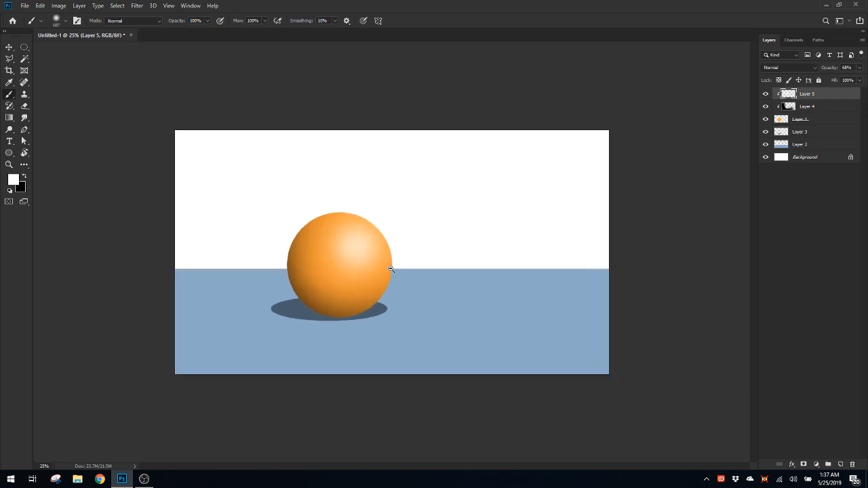
{"action": "scroll", "coordinate": [391, 269], "scroll_direction": "down", "scroll_amount": 3}
{"action": "scroll", "coordinate": [391, 270], "scroll_direction": "up", "scroll_amount": 4}
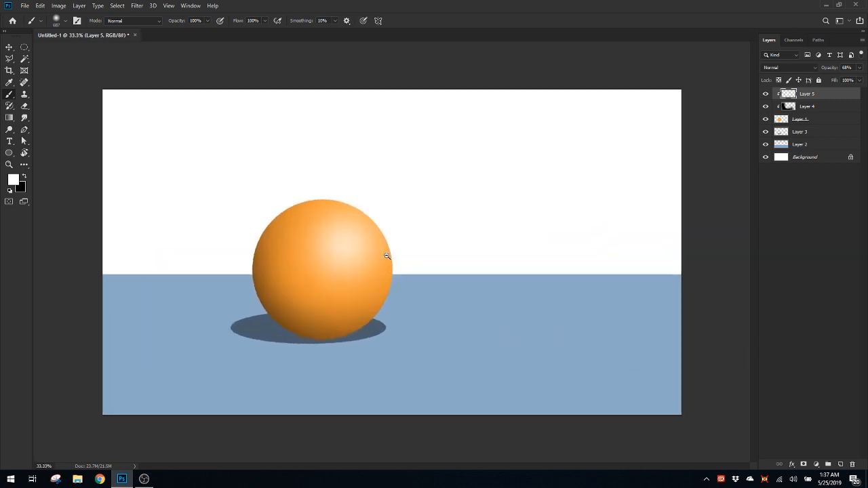
{"action": "scroll", "coordinate": [388, 259], "scroll_direction": "down", "scroll_amount": 2}
{"action": "scroll", "coordinate": [420, 235], "scroll_direction": "down", "scroll_amount": 2}
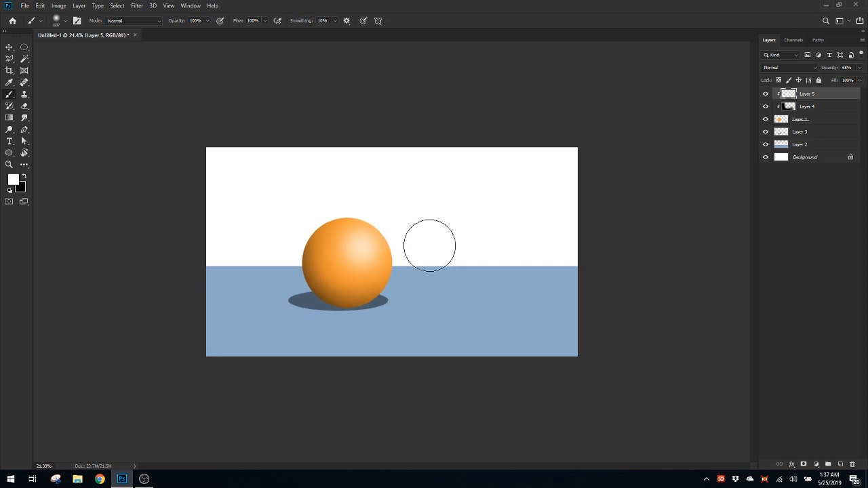
{"action": "left_click_drag", "start_coordinate": [437, 251], "coordinate": [419, 253]}
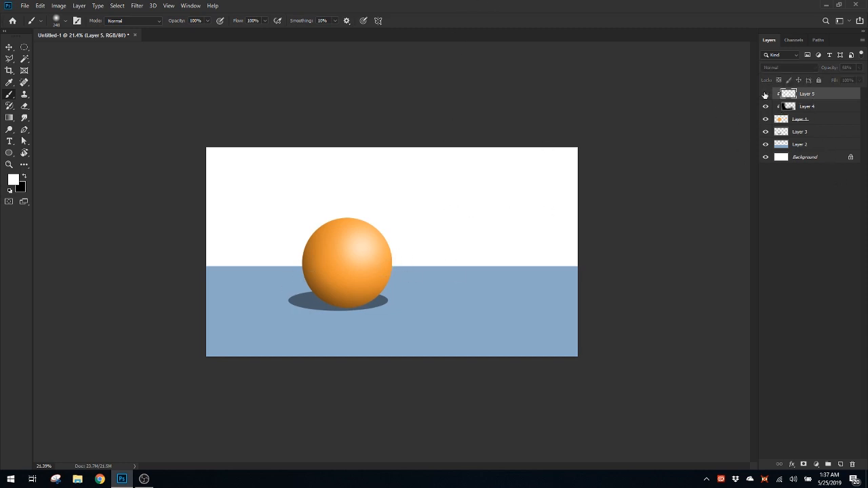
Fine-tune the opacity of the white highlight layer
{"action": "left_click", "coordinate": [859, 68]}
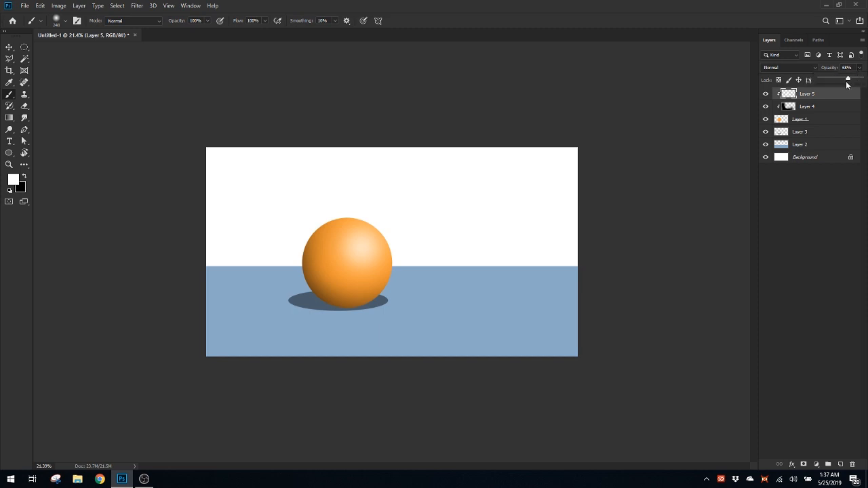
{"action": "left_click_drag", "start_coordinate": [847, 82], "coordinate": [847, 82]}
Create a new layer and move it directly above the Background layer, below Layer 2
{"action": "left_click", "coordinate": [841, 464]}
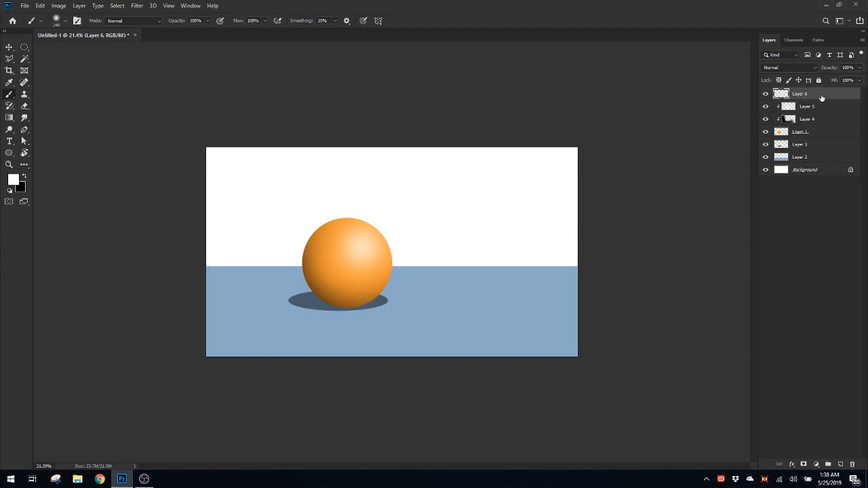
{"action": "left_click_drag", "start_coordinate": [822, 98], "coordinate": [814, 161]}
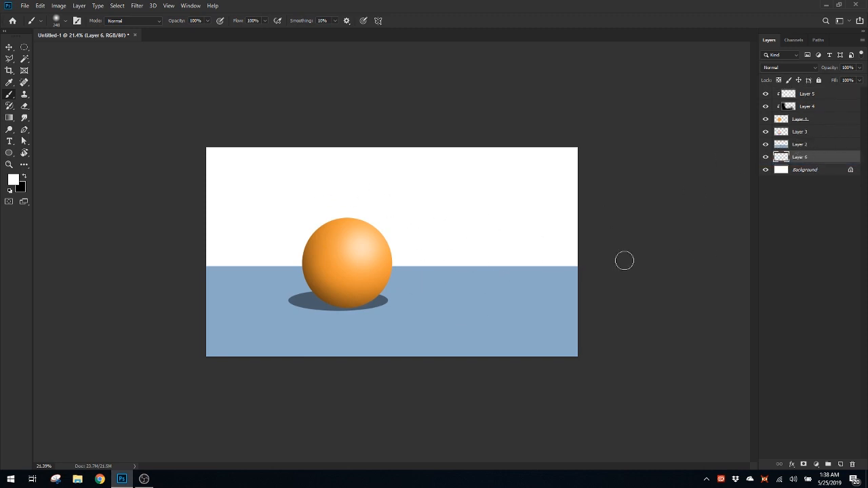
Activate the Gradient tool and set the foreground color to a light cyan blue, a3f0fc
{"action": "left_click_drag", "start_coordinate": [525, 265], "coordinate": [639, 268]}
{"action": "left_click_drag", "start_coordinate": [509, 223], "coordinate": [502, 298]}
{"action": "mouse_move", "coordinate": [501, 282]}
{"action": "left_mouse_down"}
{"action": "mouse_move", "coordinate": [531, 281]}
{"action": "mouse_move", "coordinate": [465, 276]}
{"action": "mouse_move", "coordinate": [525, 262]}
{"action": "mouse_move", "coordinate": [482, 281]}
{"action": "mouse_move", "coordinate": [432, 272]}
{"action": "mouse_move", "coordinate": [374, 289]}
{"action": "mouse_move", "coordinate": [402, 296]}
{"action": "left_mouse_up"}
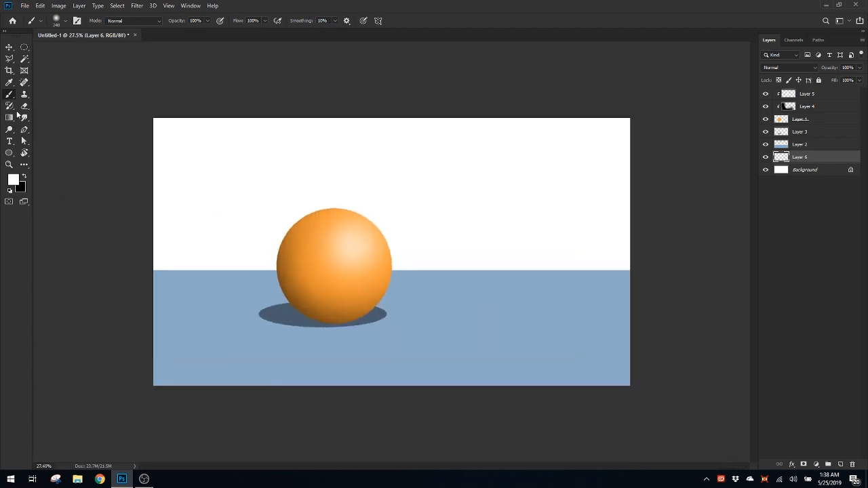
{"action": "left_click", "coordinate": [9, 118]}
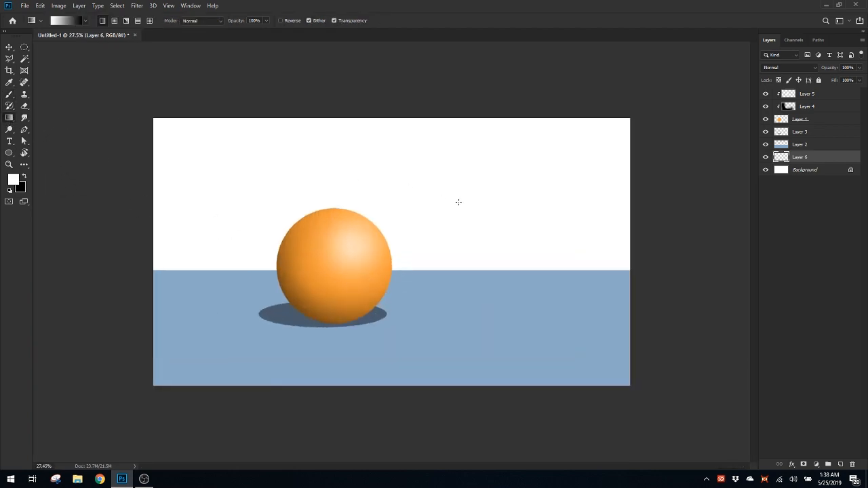
{"action": "left_click", "coordinate": [12, 180]}
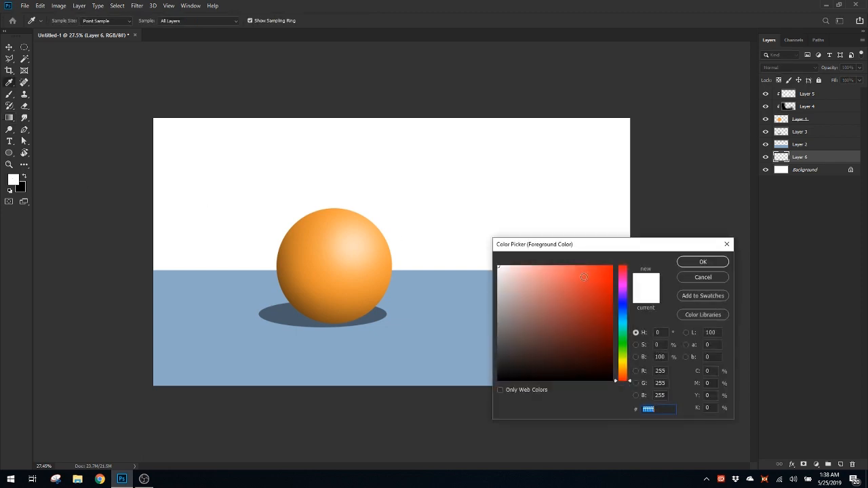
{"action": "left_click", "coordinate": [634, 321]}
{"action": "left_click", "coordinate": [538, 267]}
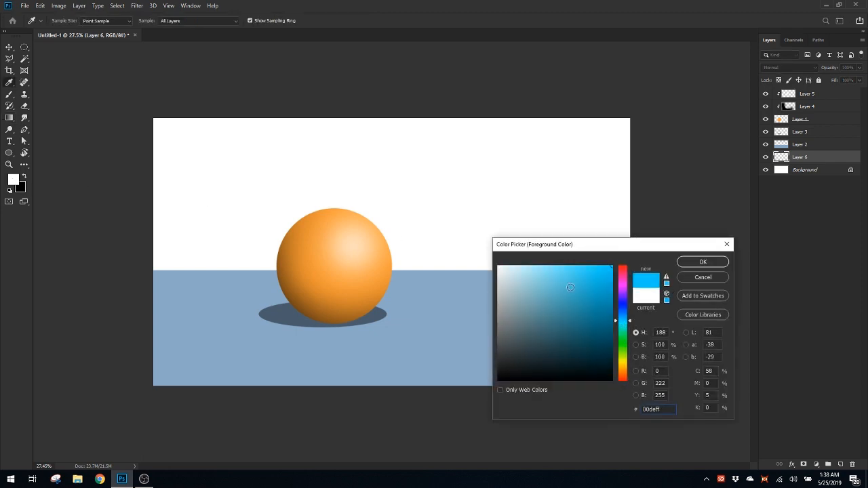
{"action": "left_click", "coordinate": [703, 262]}
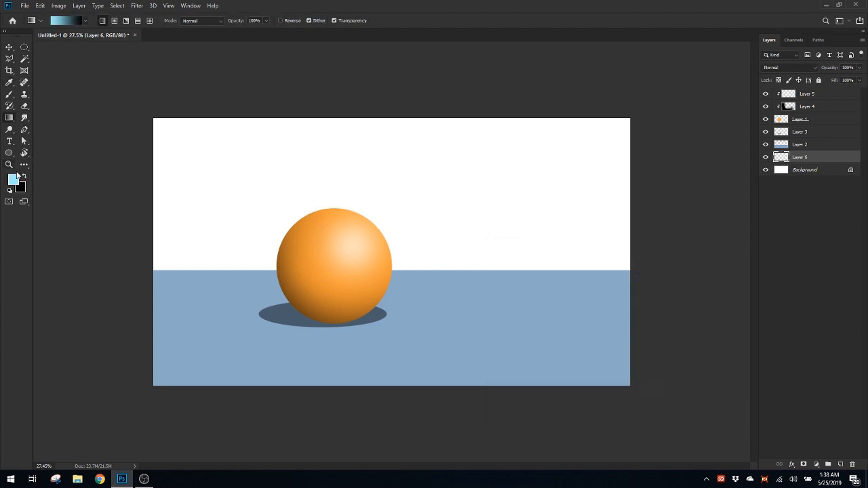
Change the foreground color to a medium sky blue, 75b0da
{"action": "left_click", "coordinate": [15, 177]}
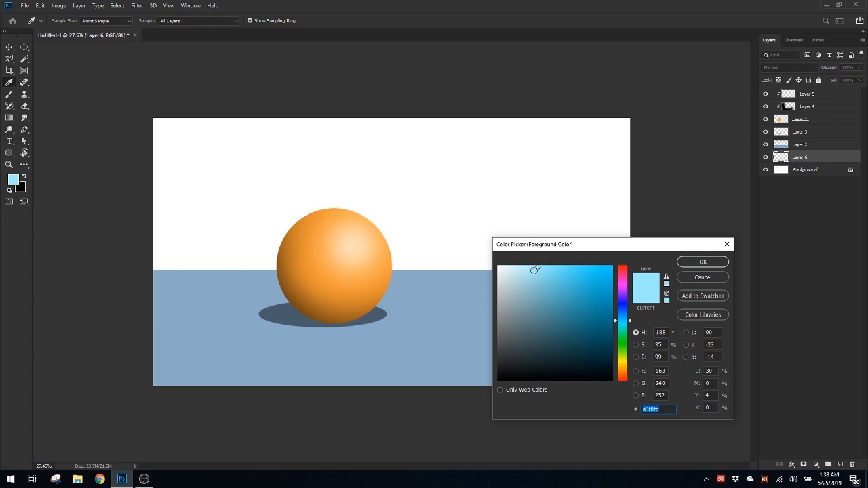
{"action": "left_click_drag", "start_coordinate": [623, 321], "coordinate": [625, 315]}
{"action": "mouse_move", "coordinate": [551, 286]}
{"action": "left_mouse_down"}
{"action": "mouse_move", "coordinate": [551, 274]}
{"action": "mouse_move", "coordinate": [551, 282]}
{"action": "left_mouse_up"}
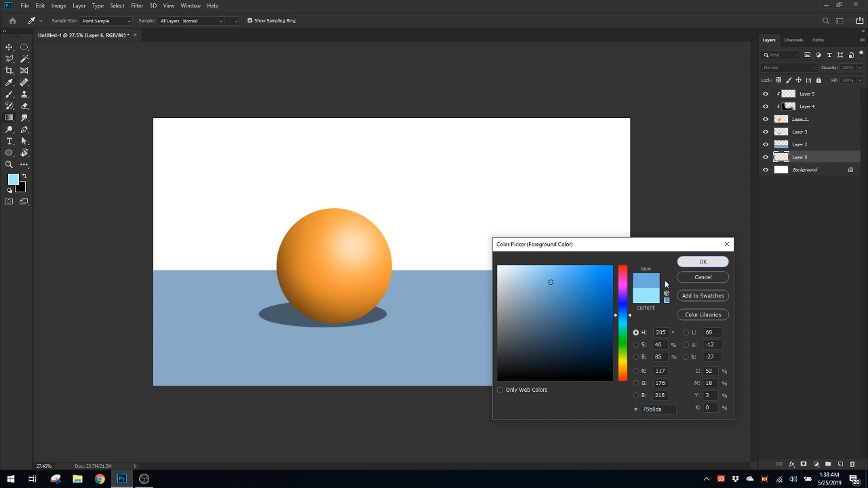
{"action": "left_click", "coordinate": [702, 262]}
Swap the foreground and background colors, and set the black foreground color to a pale yellow, f2f9db
{"action": "left_click", "coordinate": [23, 176]}
{"action": "left_click", "coordinate": [13, 179]}
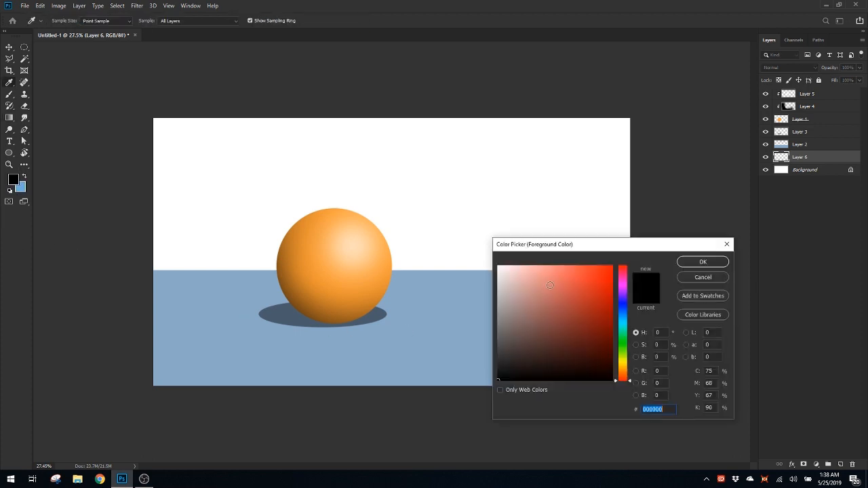
{"action": "left_click", "coordinate": [520, 271]}
{"action": "mouse_move", "coordinate": [622, 370]}
{"action": "left_mouse_down"}
{"action": "mouse_move", "coordinate": [623, 332]}
{"action": "mouse_move", "coordinate": [625, 357]}
{"action": "left_mouse_up"}
{"action": "left_click_drag", "start_coordinate": [514, 270], "coordinate": [512, 270]}
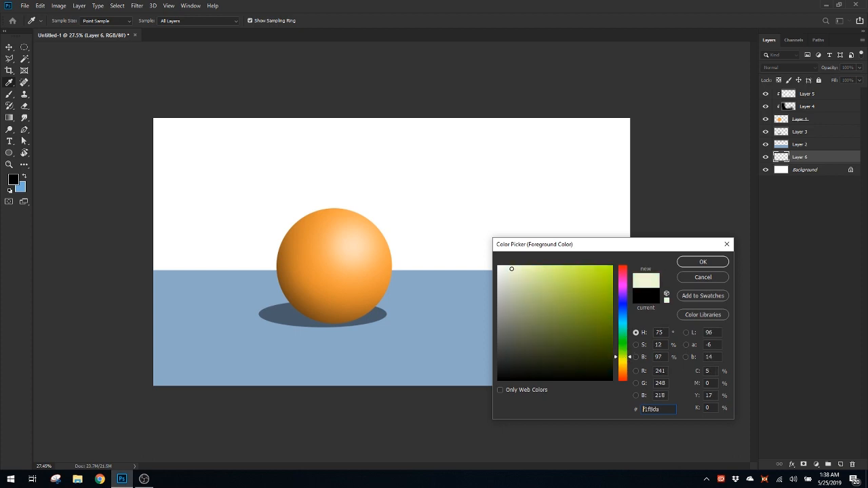
{"action": "left_click", "coordinate": [689, 263]}
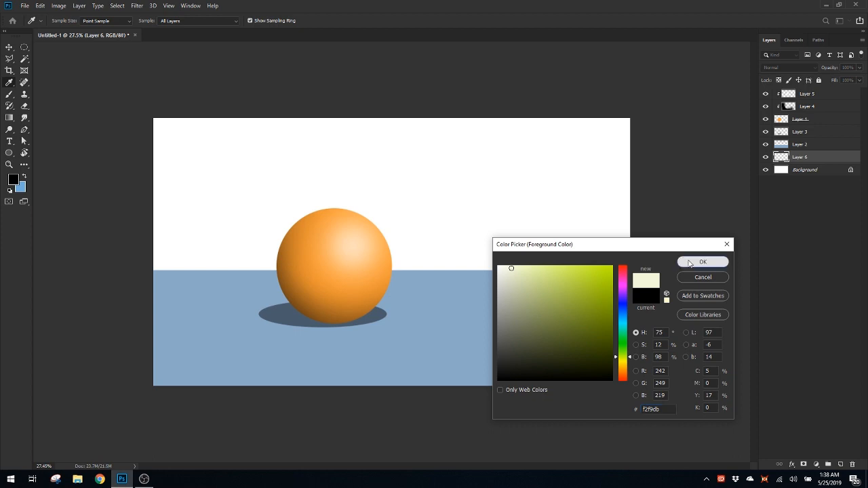
Fill Layer 6 with a linear gradient running from pale yellow just above the horizon up to blue near the canvas top
{"action": "key", "text": "g"}
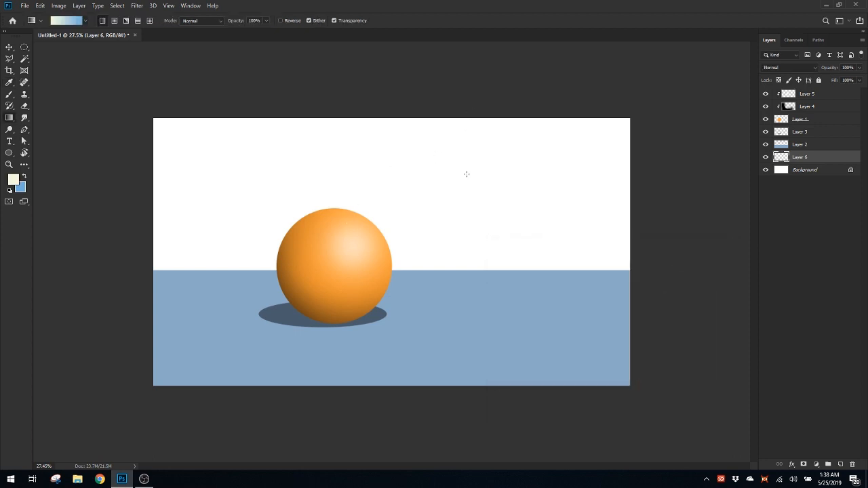
{"action": "left_click_drag", "start_coordinate": [466, 247], "coordinate": [462, 149]}
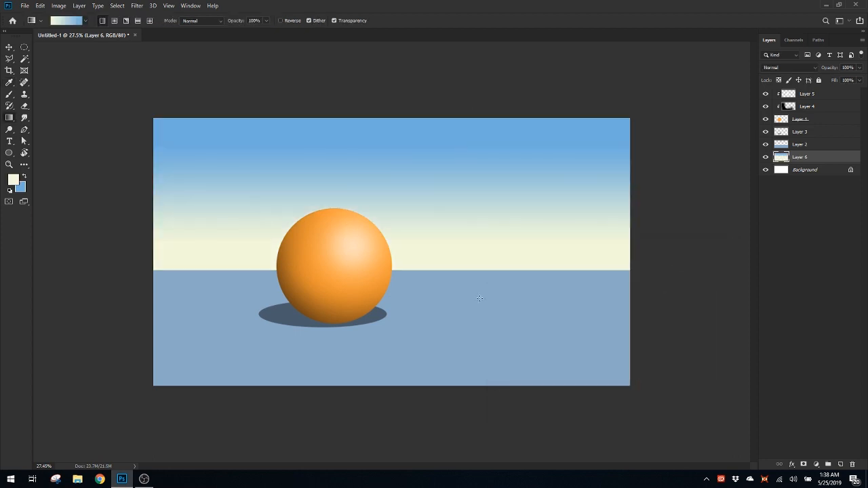
Try another upward gradient on Layer 6 and undo the gradient fills on that layer
{"action": "left_click_drag", "start_coordinate": [479, 299], "coordinate": [487, 177]}
{"action": "key", "text": "ctrl+z"}
{"action": "key", "text": "ctrl+z"}
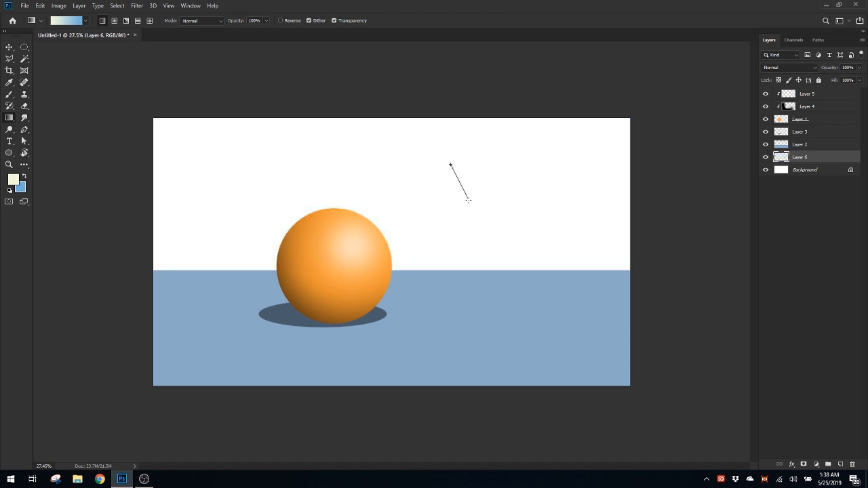
Try short and longer diagonal gradients from pale yellow to blue on Layer 6
{"action": "left_click_drag", "start_coordinate": [468, 200], "coordinate": [489, 220]}
{"action": "left_click_drag", "start_coordinate": [488, 220], "coordinate": [533, 206]}
{"action": "key", "text": "ctrl+z"}
{"action": "mouse_move", "coordinate": [470, 176]}
{"action": "left_mouse_down"}
{"action": "mouse_move", "coordinate": [500, 215]}
{"action": "mouse_move", "coordinate": [468, 171]}
{"action": "left_mouse_up"}
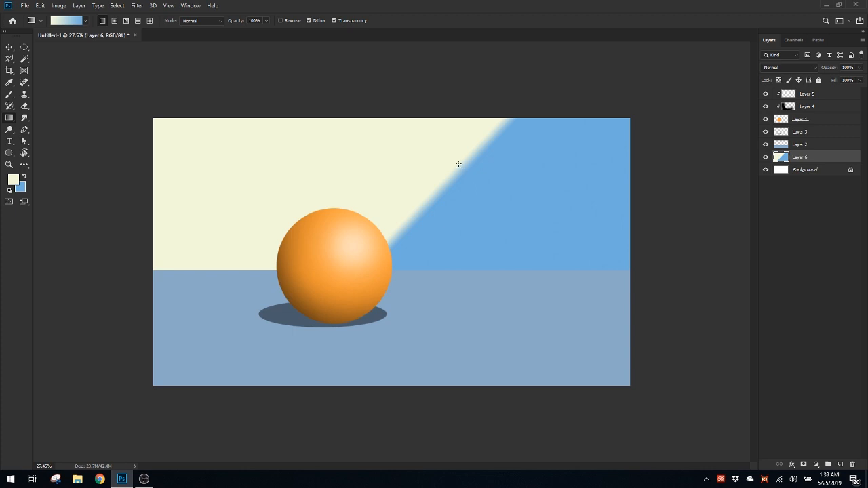
{"action": "left_click_drag", "start_coordinate": [463, 165], "coordinate": [525, 239]}
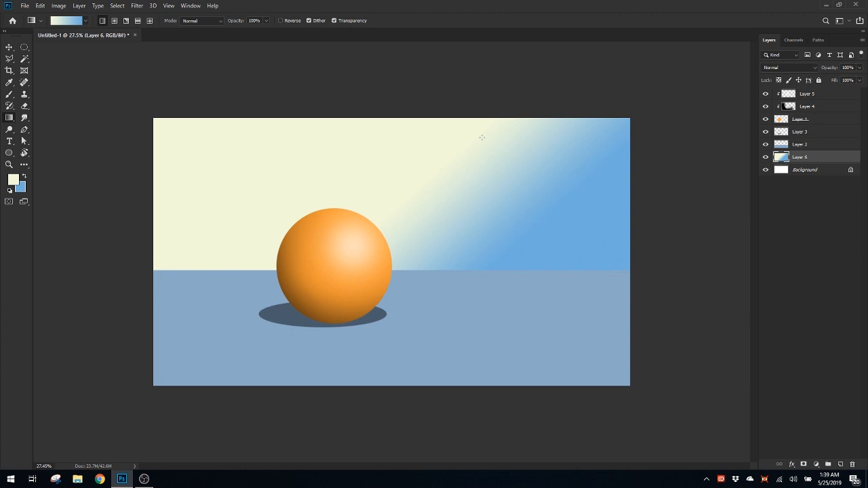
Redraw Layer 6's gradient in several directions, ending with a vertical blend from below the horizon up to the canvas top
{"action": "left_click_drag", "start_coordinate": [487, 210], "coordinate": [472, 269]}
{"action": "left_click_drag", "start_coordinate": [603, 226], "coordinate": [481, 132]}
{"action": "left_click_drag", "start_coordinate": [482, 289], "coordinate": [472, 112]}
{"action": "left_click_drag", "start_coordinate": [486, 322], "coordinate": [486, 121]}
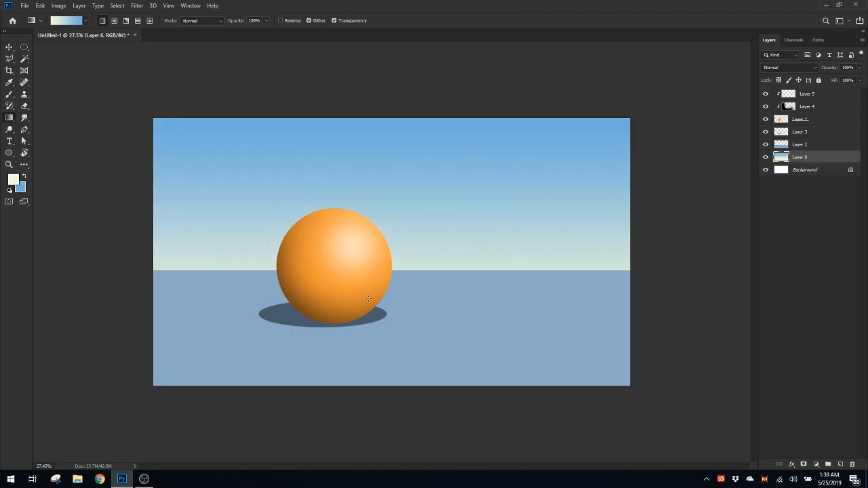
{"action": "left_click_drag", "start_coordinate": [433, 286], "coordinate": [432, 126]}
{"action": "left_click_drag", "start_coordinate": [429, 309], "coordinate": [430, 98]}
{"action": "left_click_drag", "start_coordinate": [437, 314], "coordinate": [434, 131]}
{"action": "left_click_drag", "start_coordinate": [427, 311], "coordinate": [421, 111]}
Change the foreground color to a warmer pale cream, f9f5db
{"action": "left_click", "coordinate": [13, 179]}
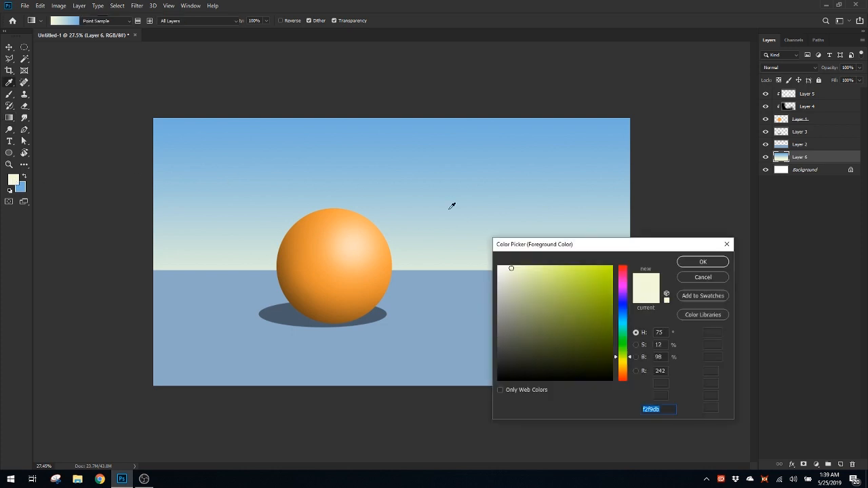
{"action": "left_click_drag", "start_coordinate": [623, 351], "coordinate": [622, 366]}
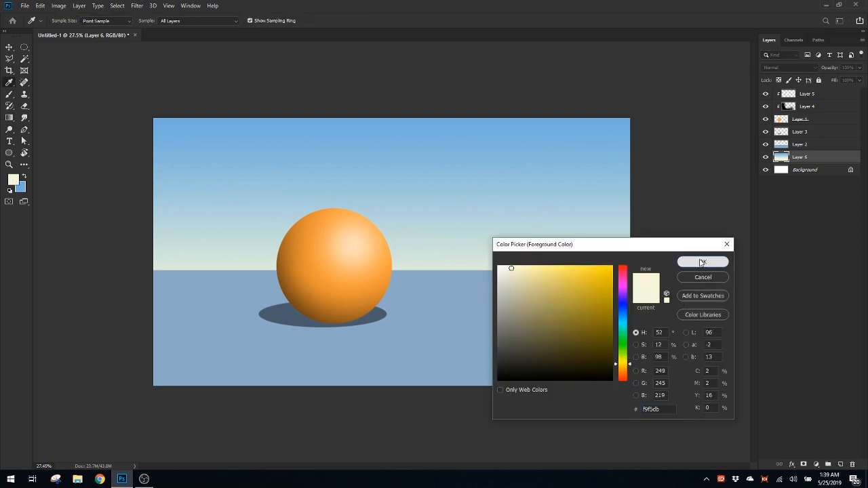
{"action": "left_click", "coordinate": [702, 262]}
Fill Layer 6 with vertical cream-to-blue gradients of varying length, starting below the horizon and ending near the canvas top
{"action": "left_click_drag", "start_coordinate": [477, 285], "coordinate": [477, 131]}
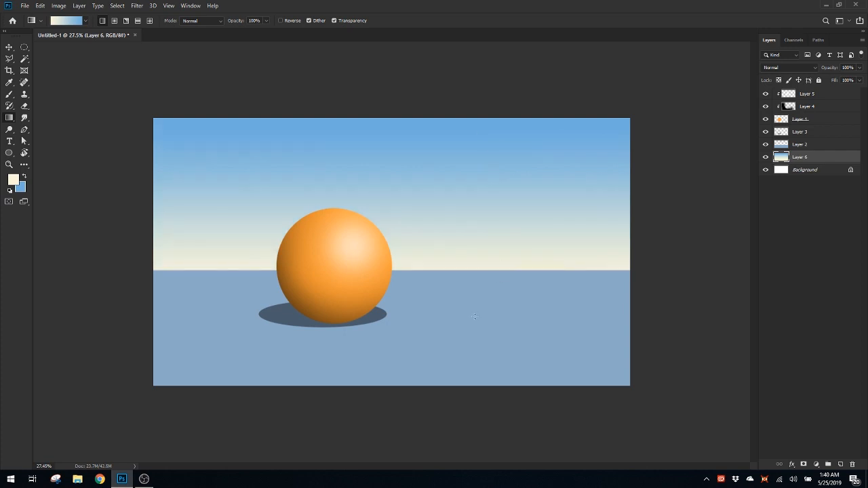
{"action": "left_click_drag", "start_coordinate": [475, 316], "coordinate": [472, 95]}
{"action": "left_click_drag", "start_coordinate": [462, 341], "coordinate": [462, 134]}
{"action": "left_click_drag", "start_coordinate": [464, 310], "coordinate": [464, 113]}
{"action": "left_click_drag", "start_coordinate": [457, 337], "coordinate": [466, 116]}
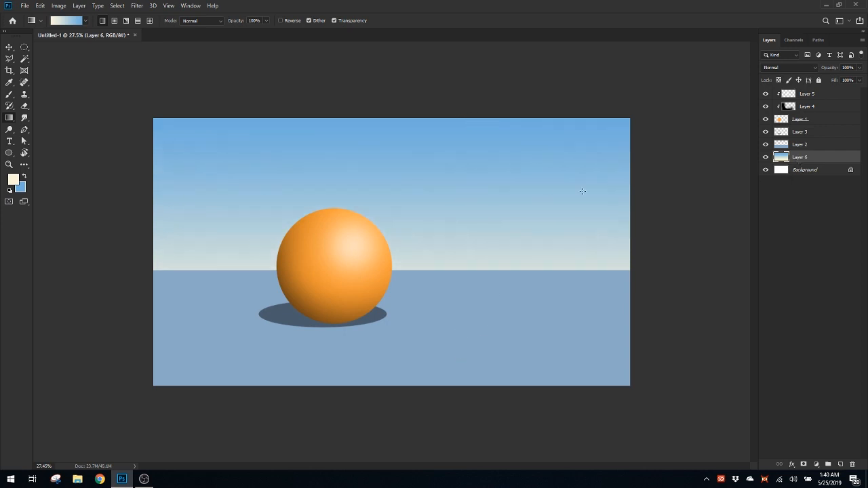
{"action": "mouse_move", "coordinate": [461, 235]}
{"action": "left_mouse_down"}
{"action": "mouse_move", "coordinate": [442, 228]}
{"action": "mouse_move", "coordinate": [454, 231]}
{"action": "left_mouse_up"}
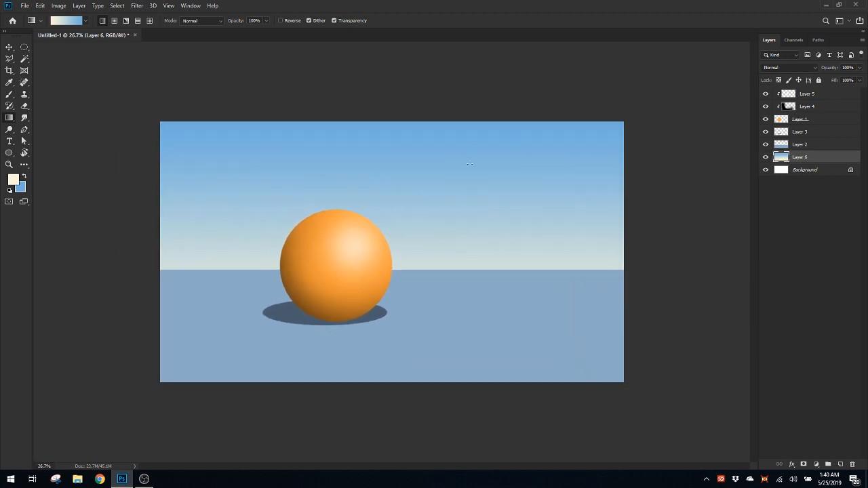
Try a reversed sky gradient on Layer 6, with cream at the canvas top blending down to blue
{"action": "left_click_drag", "start_coordinate": [471, 143], "coordinate": [466, 354]}
{"action": "key", "text": "ctrl+z"}
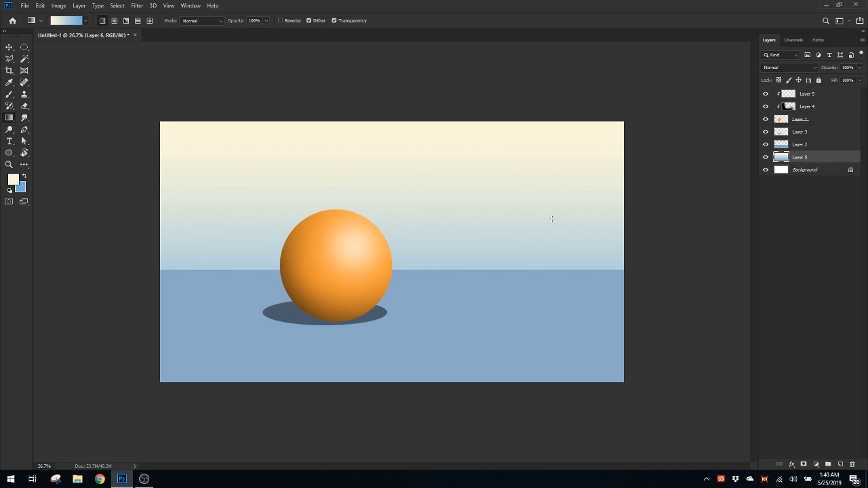
{"action": "left_click_drag", "start_coordinate": [482, 147], "coordinate": [487, 415]}
Fill Layer 6 with a vertical gradient from cream well below the horizon up to blue at the canvas top
{"action": "left_click_drag", "start_coordinate": [498, 339], "coordinate": [499, 48]}
{"action": "left_click_drag", "start_coordinate": [478, 342], "coordinate": [479, 108]}
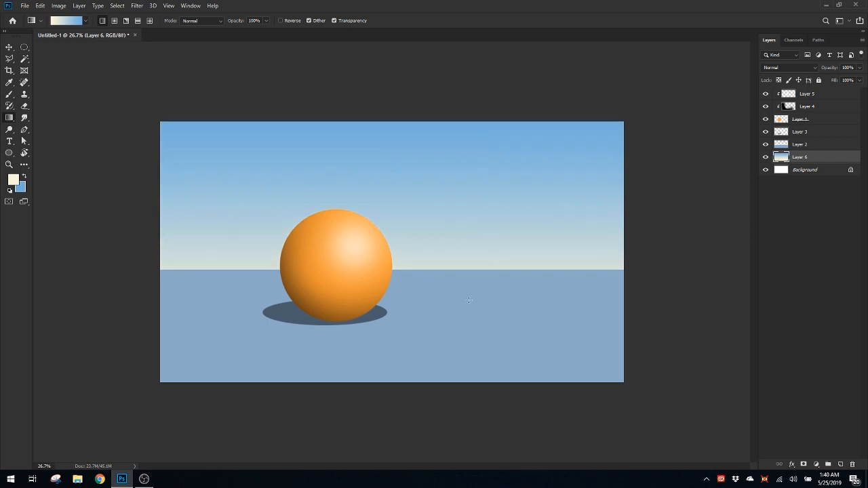
{"action": "left_click_drag", "start_coordinate": [469, 299], "coordinate": [464, 118]}
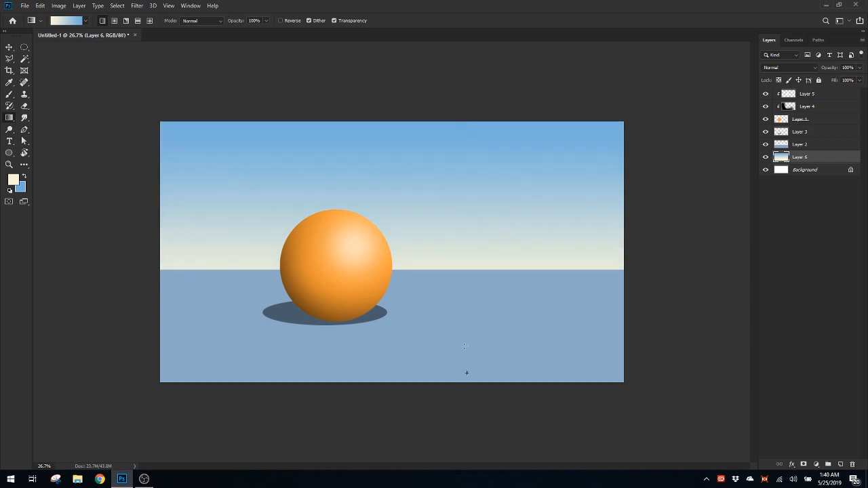
{"action": "left_click_drag", "start_coordinate": [467, 372], "coordinate": [462, 120]}
{"action": "left_click_drag", "start_coordinate": [449, 337], "coordinate": [452, 122]}
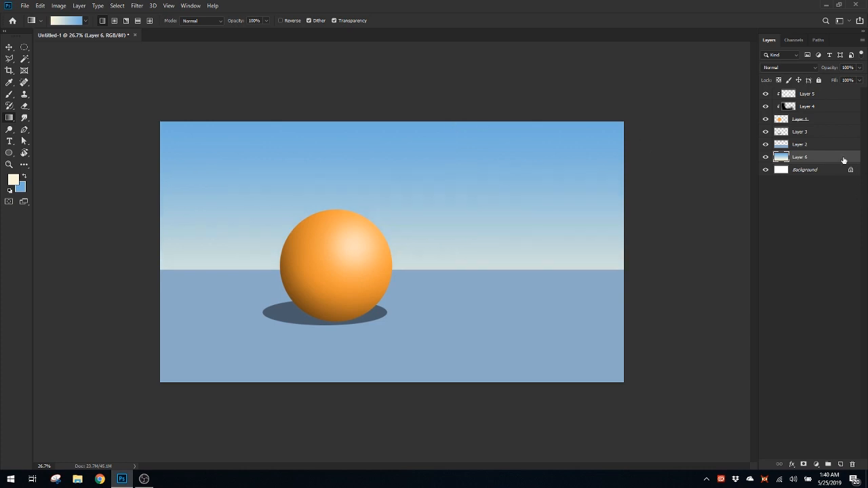
{"action": "left_click_drag", "start_coordinate": [461, 314], "coordinate": [523, 174]}
{"action": "key", "text": "ctrl+z"}
{"action": "left_click_drag", "start_coordinate": [481, 309], "coordinate": [480, 115]}
{"action": "left_click_drag", "start_coordinate": [468, 331], "coordinate": [468, 121]}
{"action": "left_click", "coordinate": [814, 98]}
{"action": "left_click_drag", "start_coordinate": [457, 244], "coordinate": [475, 256]}
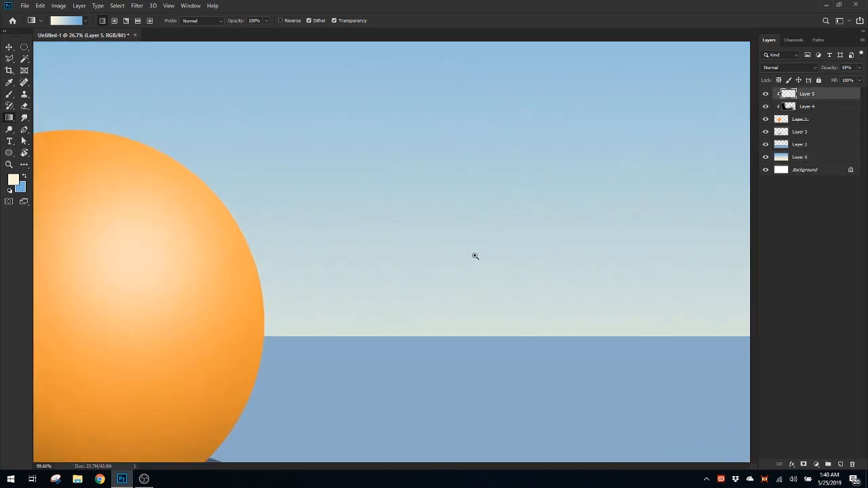
{"action": "key", "text": "ctrl+0"}
{"action": "left_click", "coordinate": [807, 170]}
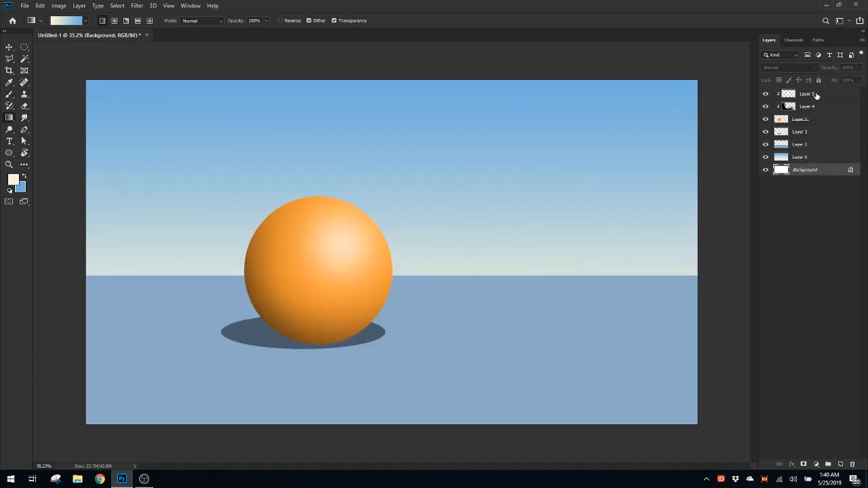
{"action": "left_click", "coordinate": [816, 95]}
{"action": "left_click_drag", "start_coordinate": [356, 230], "coordinate": [460, 254]}
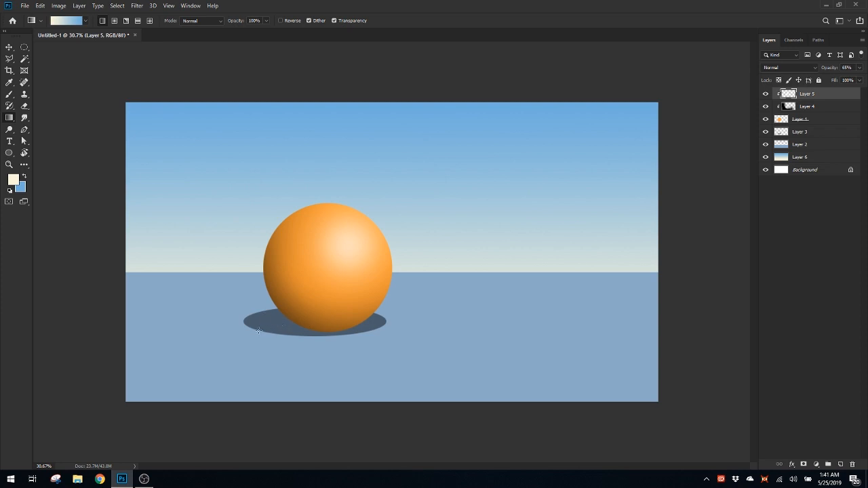
Select the ball's shadow layer, Layer 3, check it by toggling its visibility, and open the Gaussian Blur filter for it
{"action": "scroll", "coordinate": [269, 316], "scroll_direction": "up", "scroll_amount": 8}
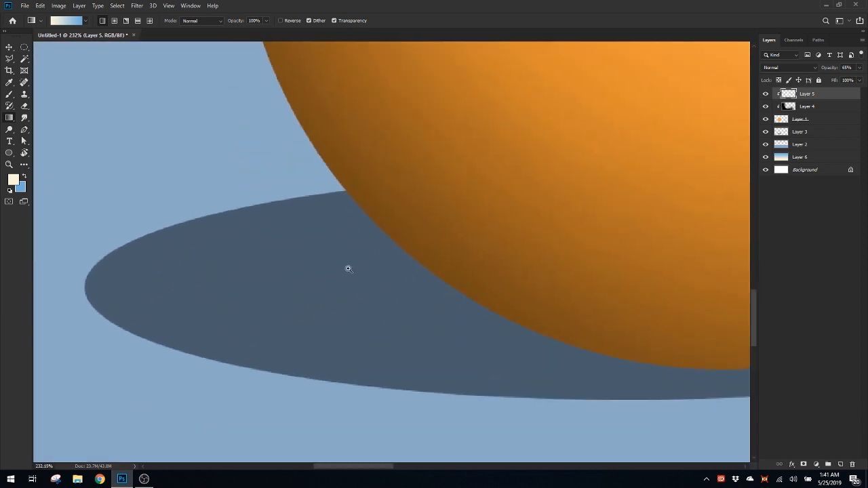
{"action": "key", "text": "ctrl+0"}
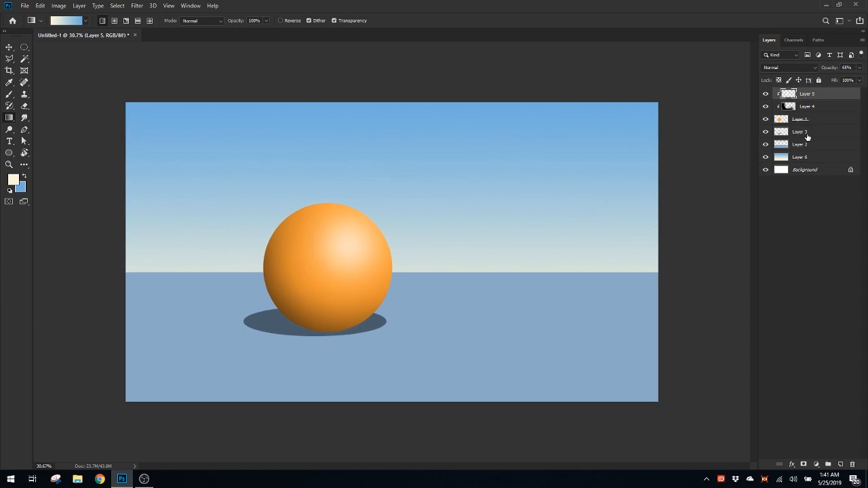
{"action": "left_click", "coordinate": [806, 133]}
{"action": "left_click", "coordinate": [766, 132]}
{"action": "left_click", "coordinate": [767, 132]}
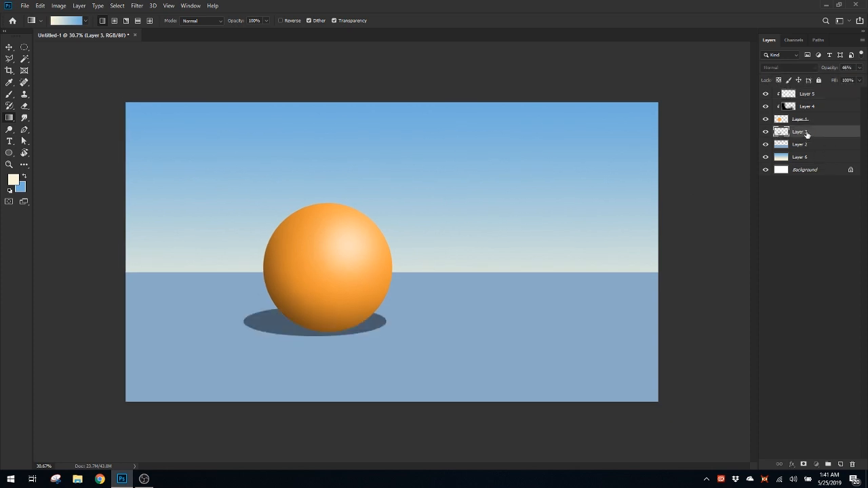
{"action": "left_click", "coordinate": [141, 8]}
{"action": "mouse_move", "coordinate": [142, 113]}
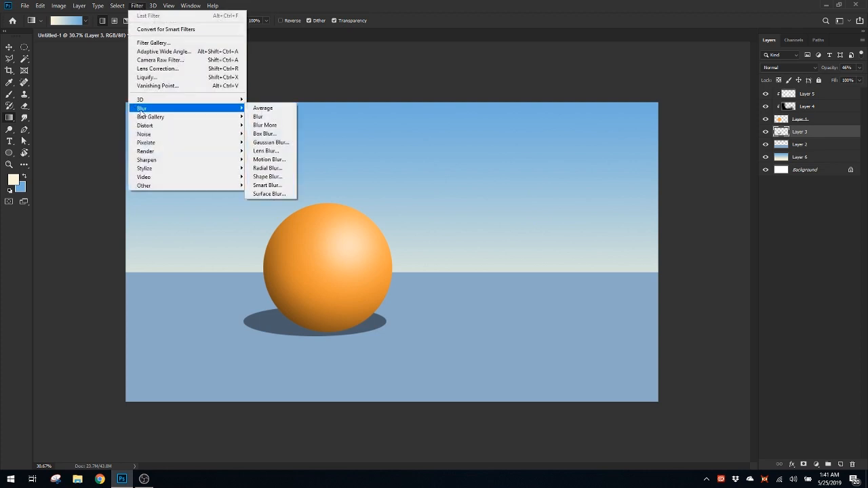
{"action": "left_click", "coordinate": [276, 144]}
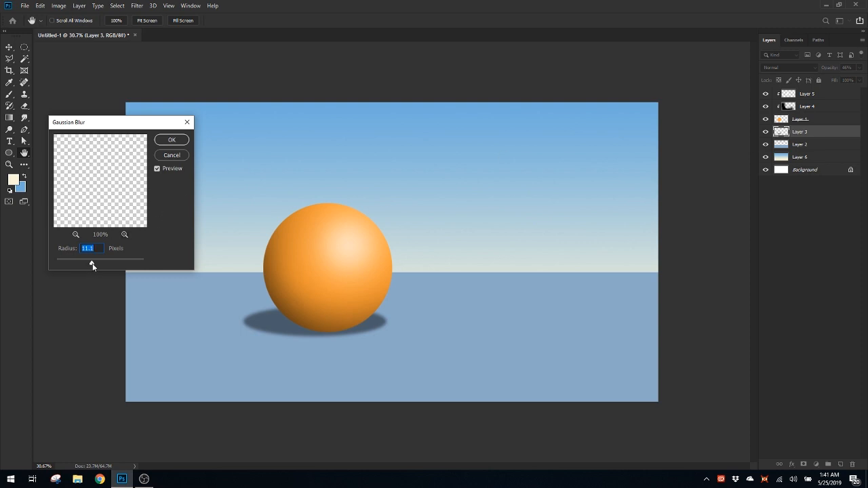
Apply the Gaussian Blur to the ball's shadow with a radius of 10.0 pixels
{"action": "left_click_drag", "start_coordinate": [108, 125], "coordinate": [117, 140]}
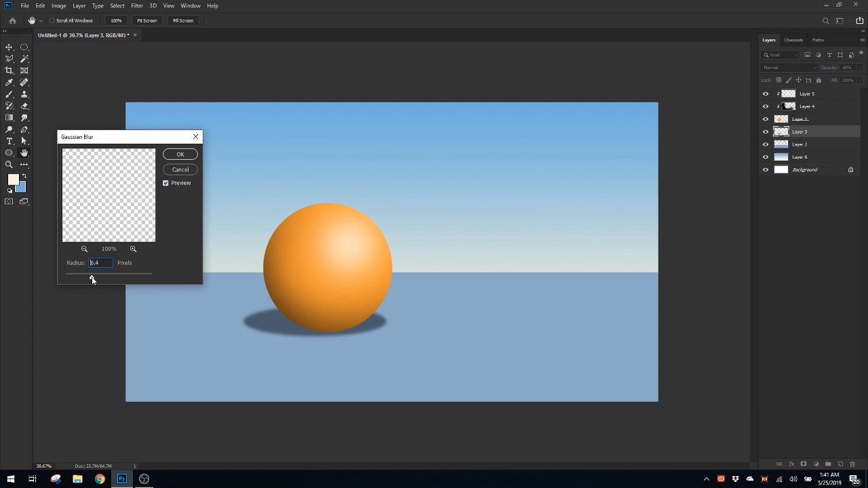
{"action": "mouse_move", "coordinate": [91, 277]}
{"action": "left_mouse_down"}
{"action": "mouse_move", "coordinate": [114, 280]}
{"action": "mouse_move", "coordinate": [97, 280]}
{"action": "left_mouse_up"}
{"action": "left_click_drag", "start_coordinate": [95, 279], "coordinate": [101, 278]}
{"action": "scroll", "coordinate": [319, 292], "scroll_direction": "down", "scroll_amount": 4}
{"action": "scroll", "coordinate": [373, 319], "scroll_direction": "up", "scroll_amount": 2}
{"action": "scroll", "coordinate": [400, 297], "scroll_direction": "up", "scroll_amount": 1}
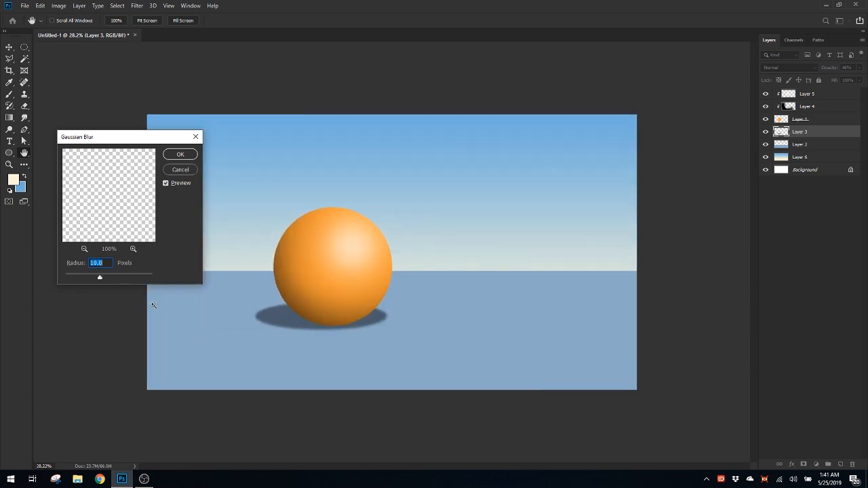
{"action": "left_click_drag", "start_coordinate": [100, 278], "coordinate": [101, 281]}
{"action": "left_click_drag", "start_coordinate": [101, 279], "coordinate": [100, 277]}
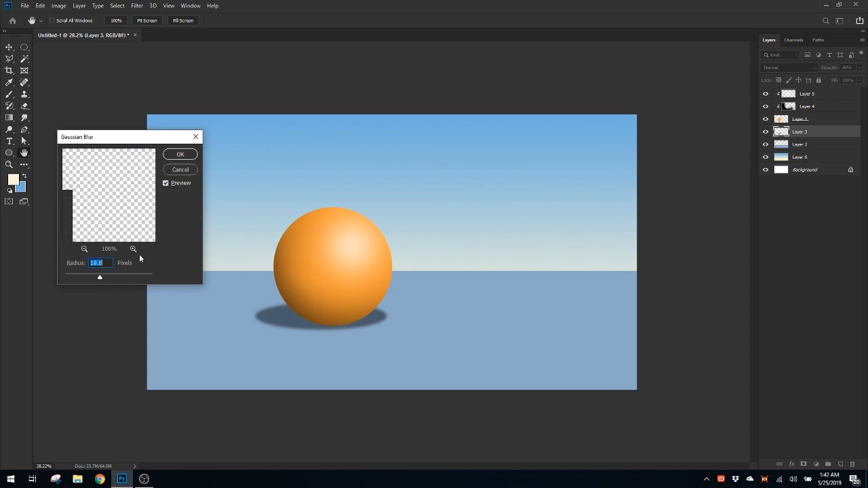
{"action": "left_click", "coordinate": [181, 155]}
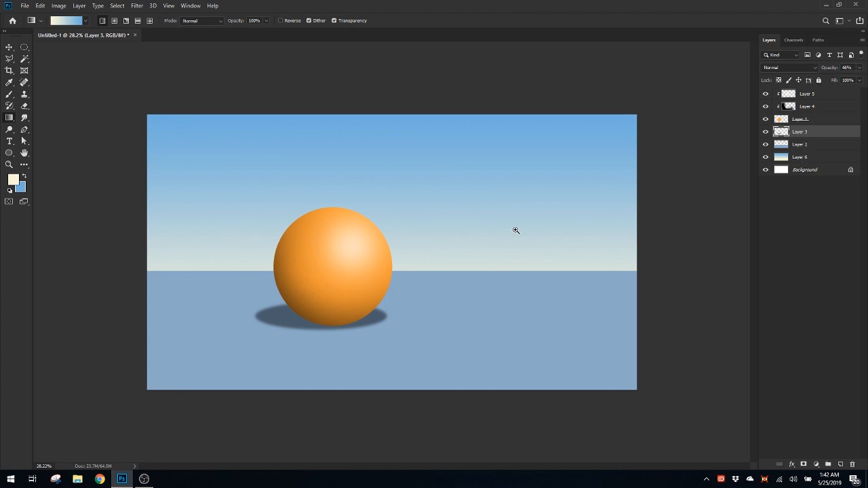
Move the blurred shadow on Layer 3 slightly down beneath the ball with Free Transform
{"action": "left_click_drag", "start_coordinate": [516, 231], "coordinate": [454, 258]}
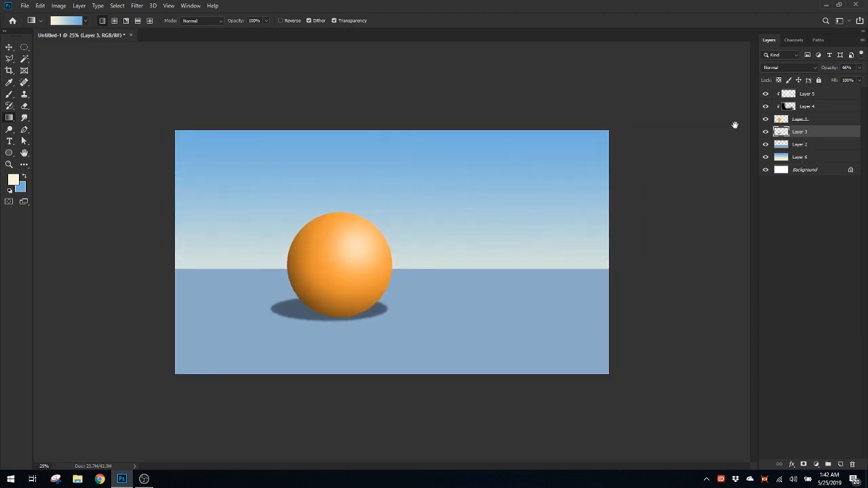
{"action": "left_click", "coordinate": [813, 120]}
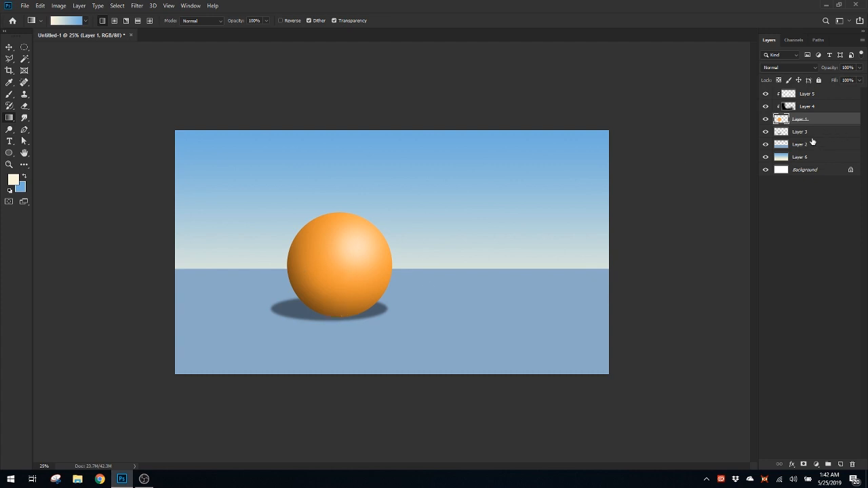
{"action": "left_click", "coordinate": [839, 132]}
{"action": "key", "text": "ctrl+t"}
{"action": "left_click_drag", "start_coordinate": [361, 314], "coordinate": [369, 319]}
{"action": "key", "text": "Return"}
{"action": "key", "text": "g"}
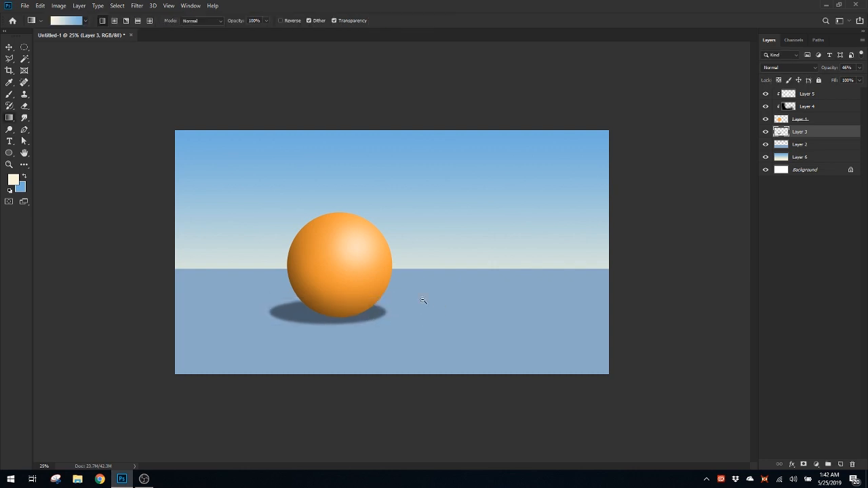
Go through the layers from Layer 5 to Layer 6 and back to review how the scene is stacked
{"action": "left_click_drag", "start_coordinate": [425, 301], "coordinate": [433, 302]}
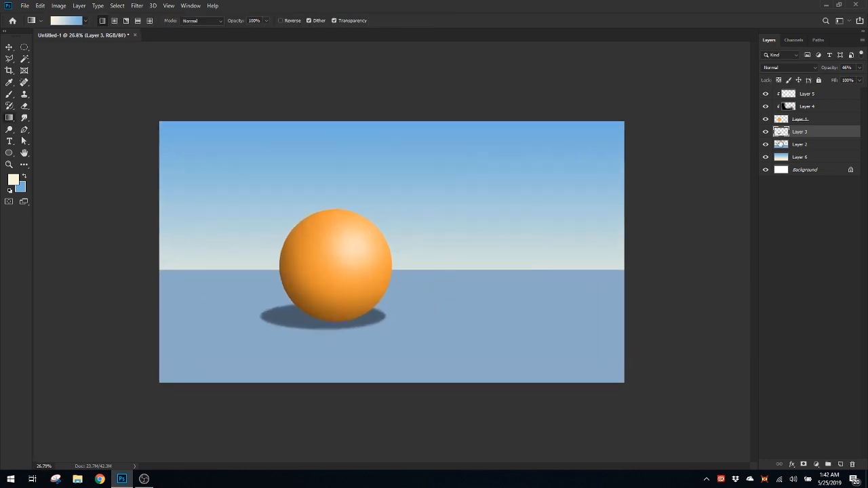
{"action": "mouse_move", "coordinate": [479, 236]}
{"action": "left_mouse_down"}
{"action": "mouse_move", "coordinate": [461, 238]}
{"action": "mouse_move", "coordinate": [470, 241]}
{"action": "left_mouse_up"}
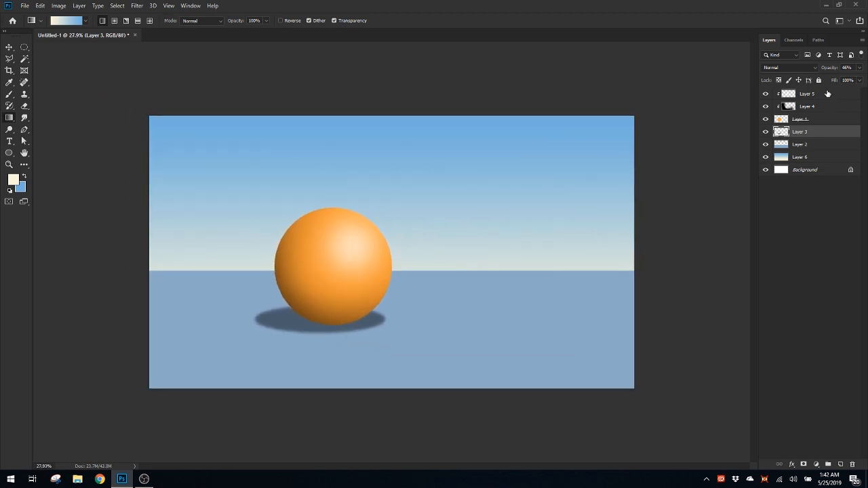
{"action": "left_click", "coordinate": [829, 94]}
{"action": "left_click", "coordinate": [828, 107]}
{"action": "left_click", "coordinate": [827, 120]}
{"action": "left_click", "coordinate": [823, 133]}
{"action": "left_click", "coordinate": [822, 146]}
{"action": "left_click", "coordinate": [822, 160]}
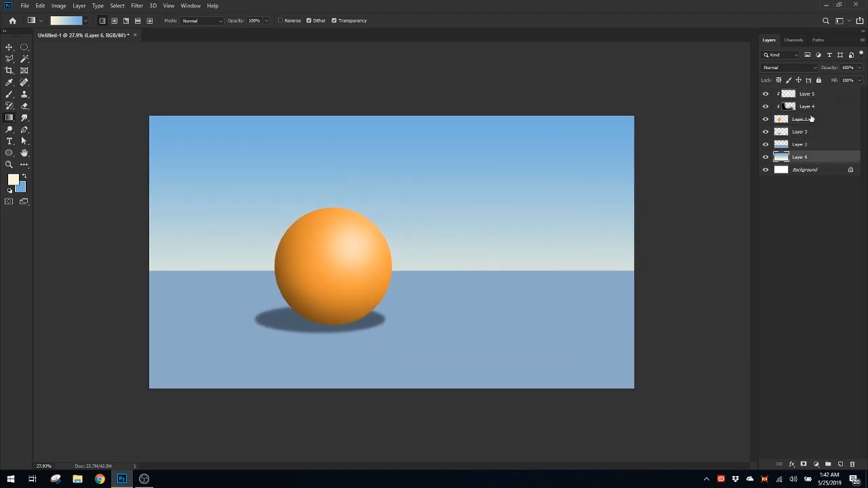
{"action": "left_click", "coordinate": [813, 135]}
{"action": "left_click", "coordinate": [812, 145]}
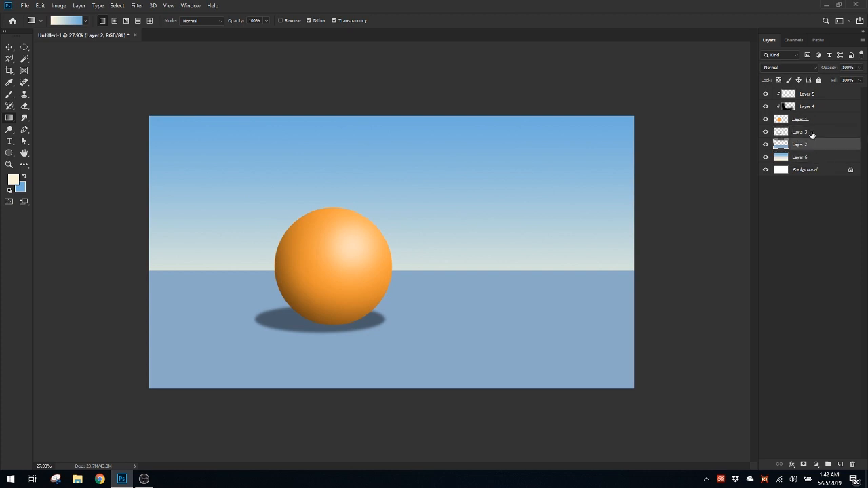
{"action": "left_click", "coordinate": [812, 134]}
{"action": "left_click", "coordinate": [812, 144]}
{"action": "left_click", "coordinate": [812, 132]}
{"action": "left_click", "coordinate": [814, 106]}
{"action": "left_click", "coordinate": [814, 94]}
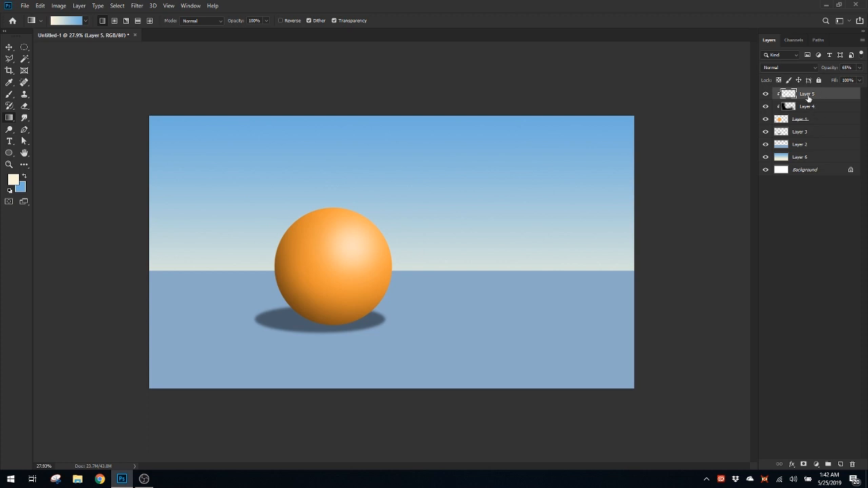
Rename Layer 5 as HIGHLIGHT, Layer 4 as BALL SHADING and Layer 1 as BALL
{"action": "double_click", "coordinate": [809, 94]}
{"action": "type", "text": "HIGHLIGHT"}
{"action": "key", "text": "Tab"}
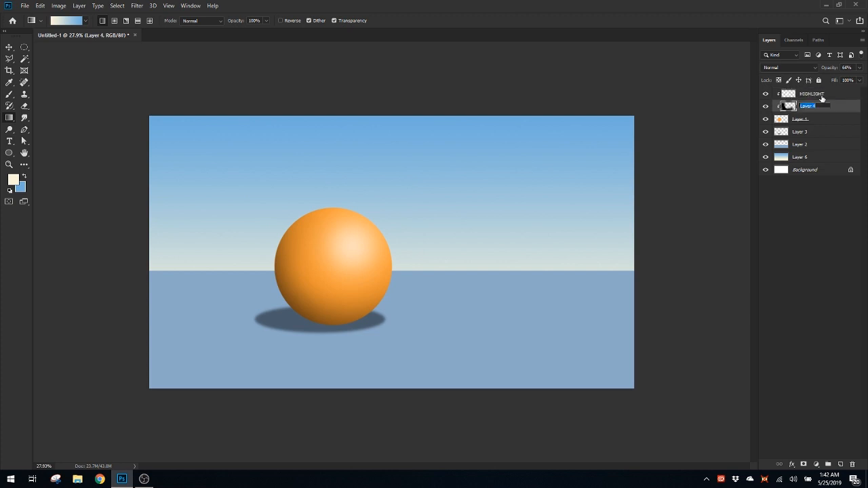
{"action": "type", "text": "BALL SHADING"}
{"action": "key", "text": "Tab"}
{"action": "type", "text": "BALL"}
{"action": "key", "text": "Tab"}
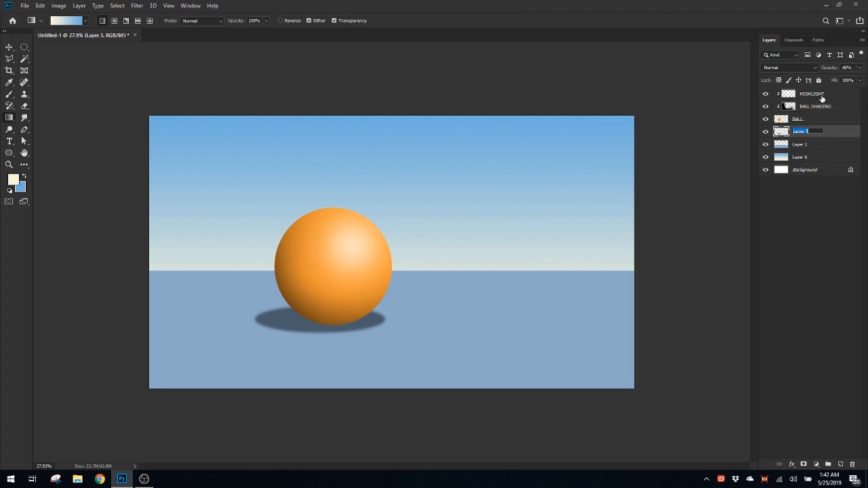
Rename Layer 3 as SHADOW, Layer 2 as FLOOR and Layer 6 as SKY
{"action": "type", "text": "SHADOW"}
{"action": "key", "text": "Tab"}
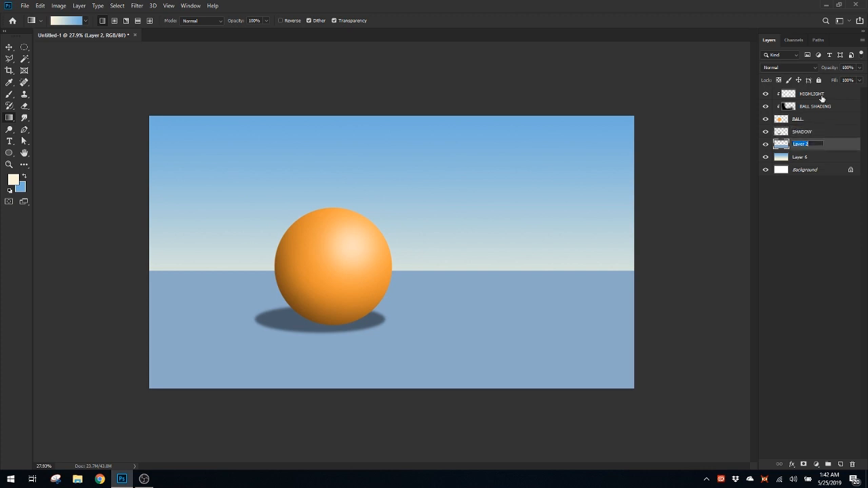
{"action": "type", "text": "FLOOR"}
{"action": "key", "text": "Tab"}
{"action": "type", "text": "S"}
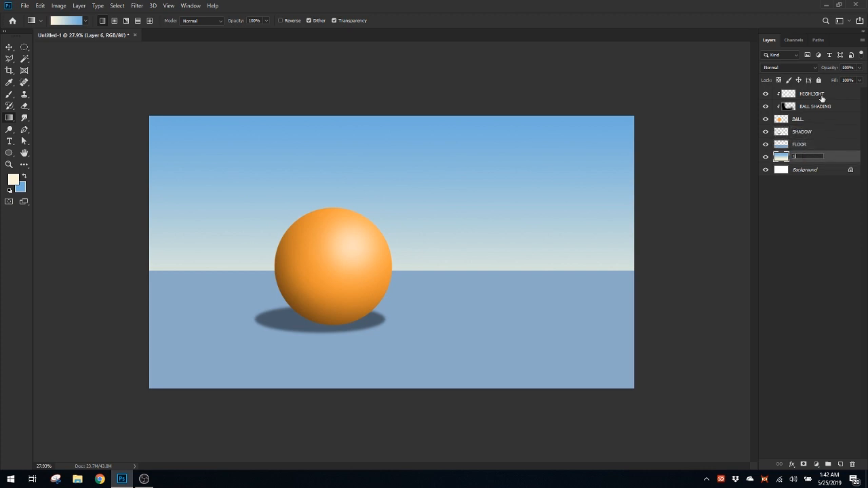
{"action": "key", "text": "Return"}
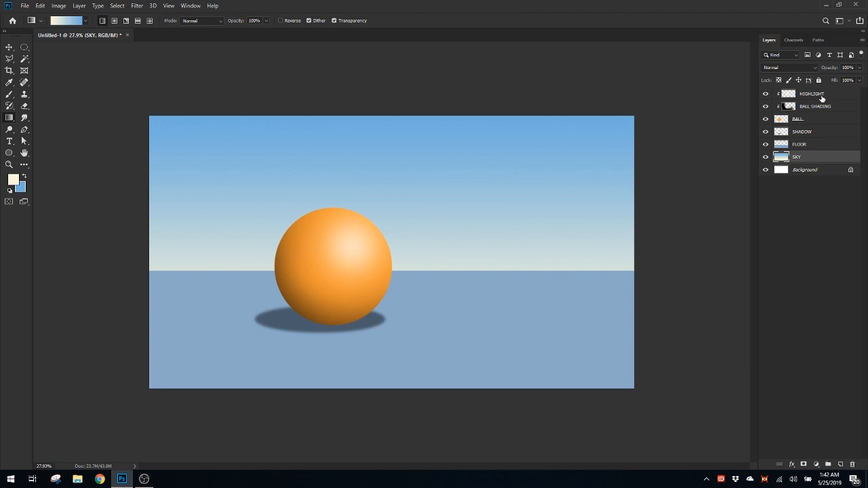
Select the HIGHLIGHT layer and save the document to the Desktop as Ball Project in Photoshop format with layers
{"action": "left_click", "coordinate": [821, 97]}
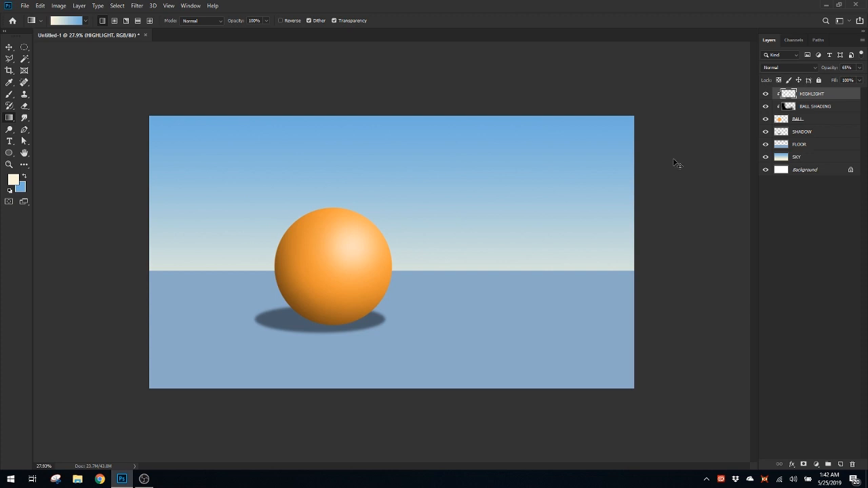
{"action": "key", "text": "ctrl+s"}
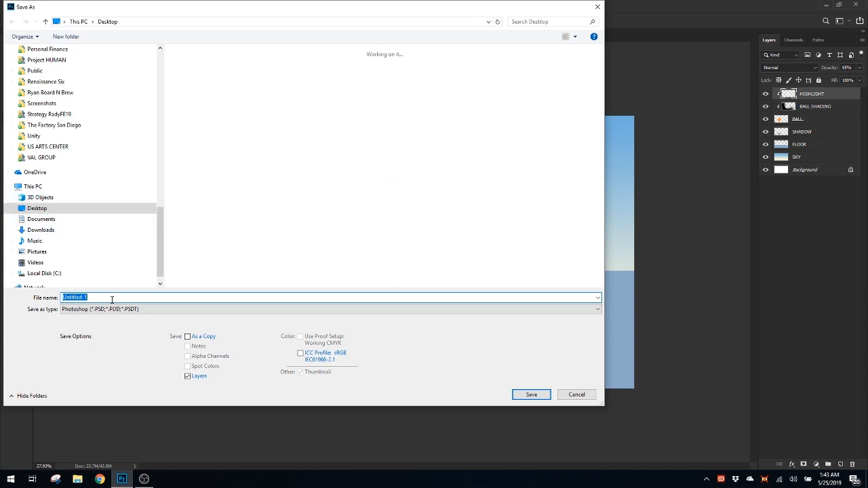
{"action": "type", "text": "Ball Project"}
{"action": "left_click", "coordinate": [525, 394]}
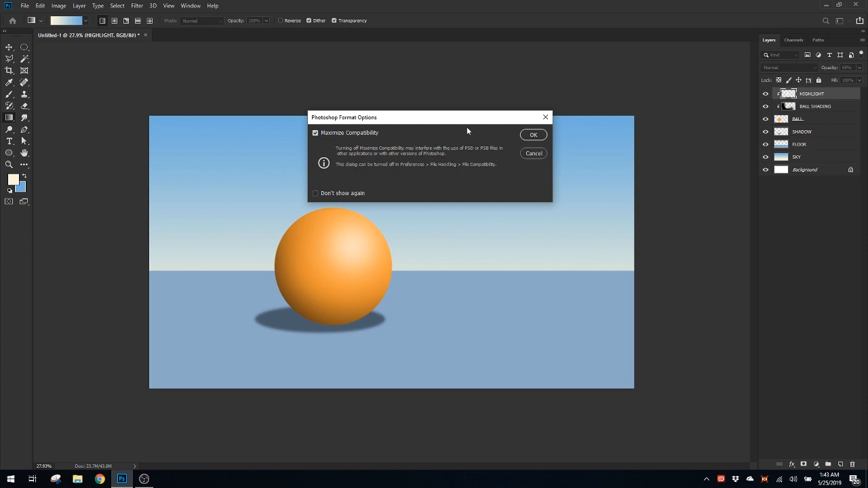
Finish the save with Maximize Compatibility, and inspect the properties of the Ball Project file on the desktop
{"action": "left_click", "coordinate": [533, 135]}
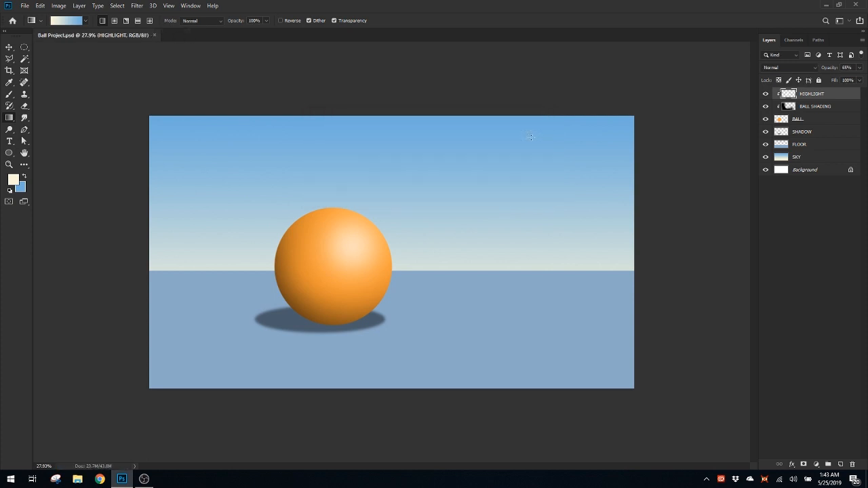
{"action": "left_click", "coordinate": [827, 6]}
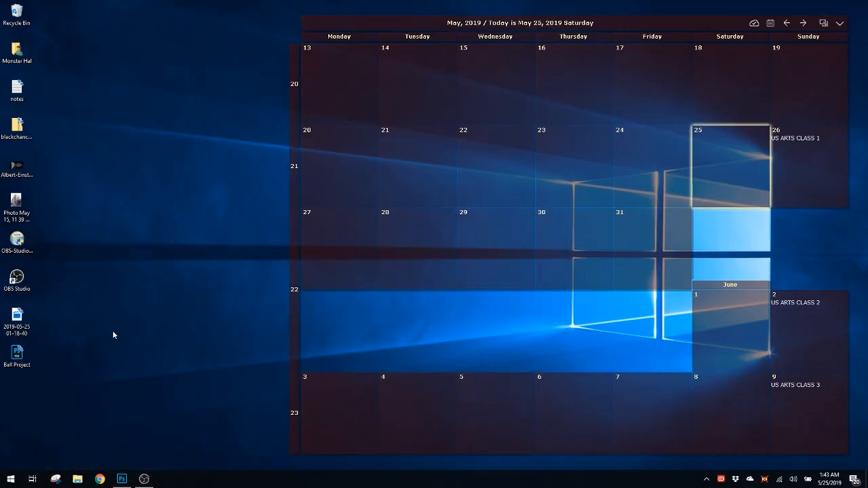
{"action": "left_click", "coordinate": [24, 353]}
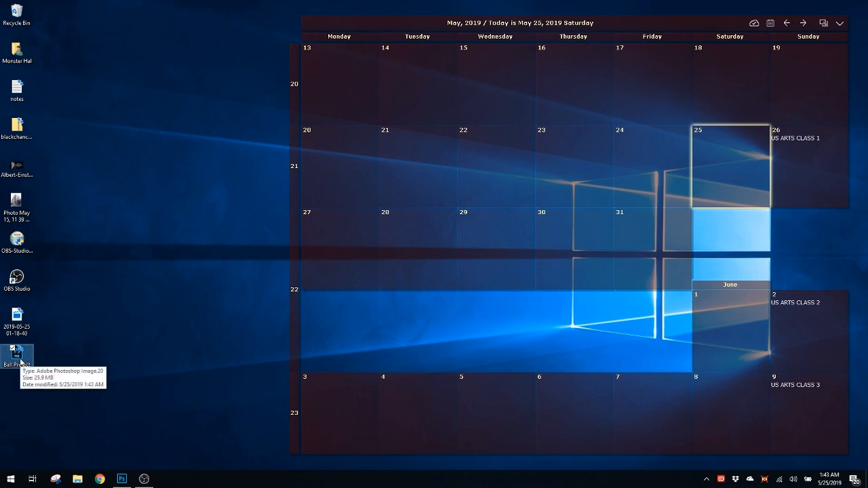
{"action": "right_click", "coordinate": [21, 357]}
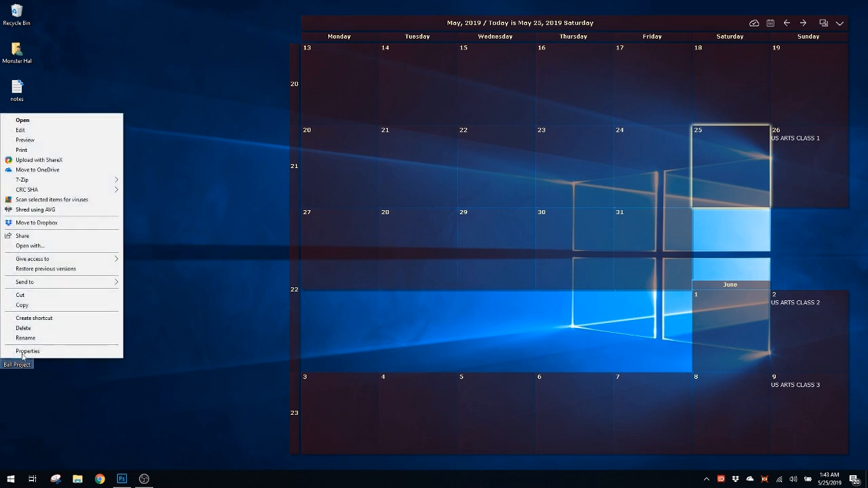
{"action": "left_click", "coordinate": [75, 354]}
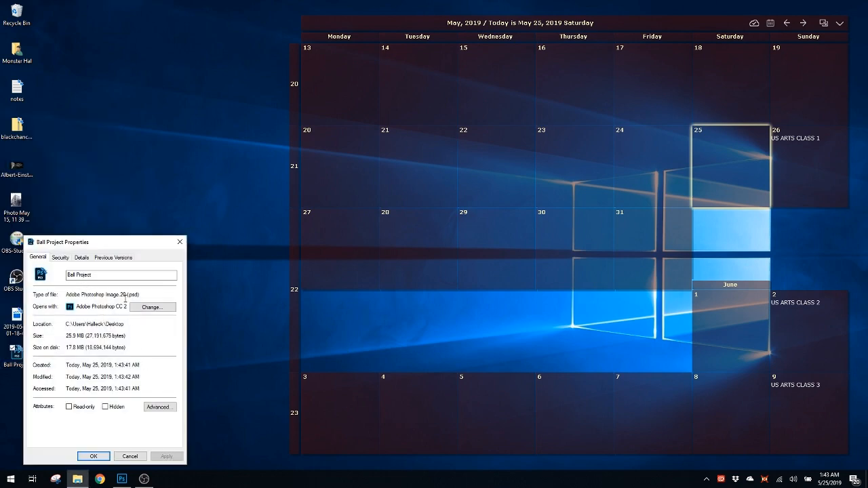
{"action": "left_click_drag", "start_coordinate": [128, 295], "coordinate": [142, 294]}
{"action": "left_click", "coordinate": [179, 242]}
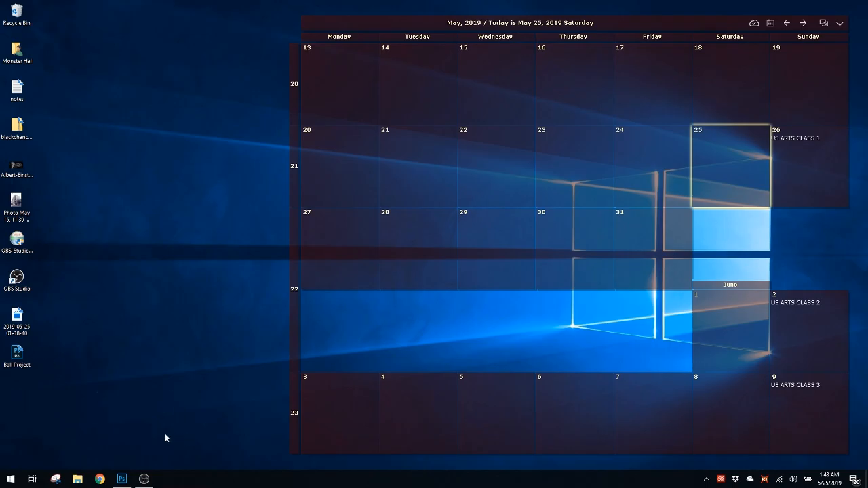
Return to Photoshop and go through the BALL SHADING, FLOOR and BALL layers, ending on the HIGHLIGHT layer
{"action": "left_click", "coordinate": [122, 479]}
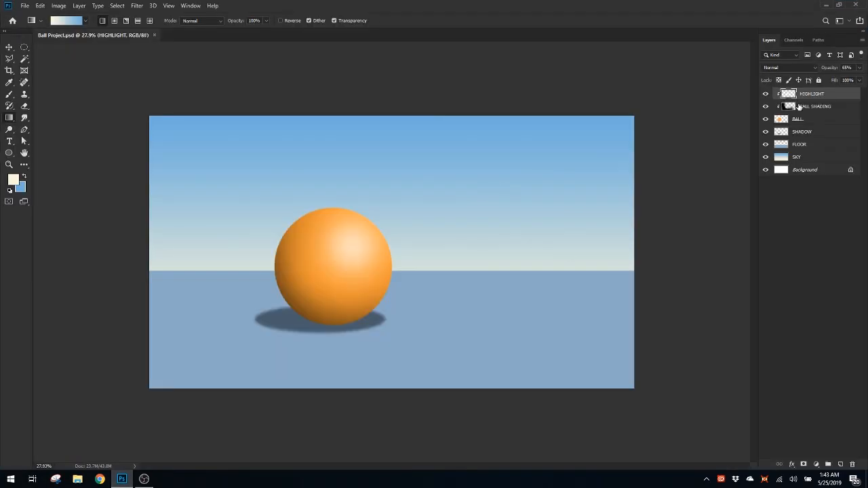
{"action": "left_click", "coordinate": [815, 109]}
{"action": "left_click", "coordinate": [811, 144]}
{"action": "left_click", "coordinate": [816, 121]}
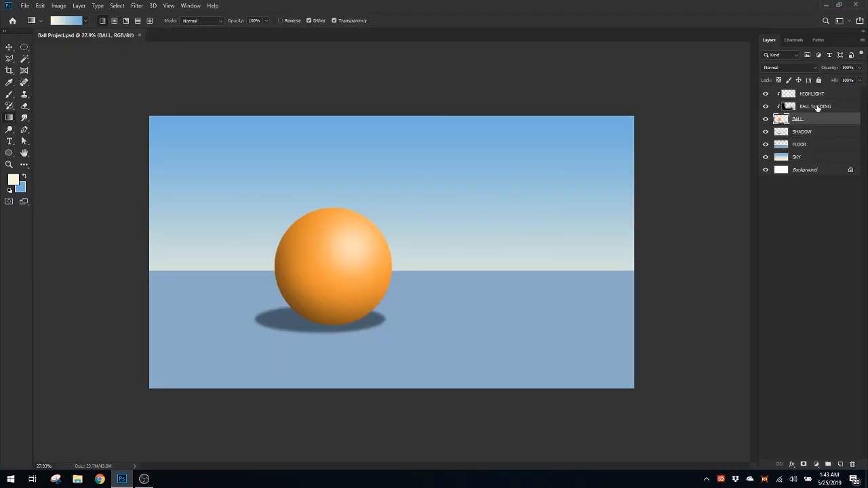
{"action": "left_click", "coordinate": [817, 107]}
{"action": "left_click", "coordinate": [813, 94]}
{"action": "left_click_drag", "start_coordinate": [407, 240], "coordinate": [412, 240]}
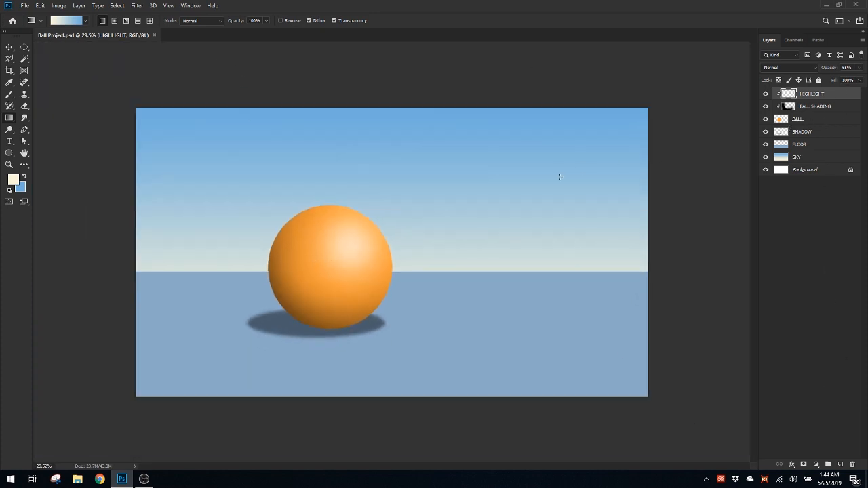
Add the placeholder text Lorem Ipsum in the sky above the ball and set its font to Arial Rounded MT Bold
{"action": "key", "text": "t"}
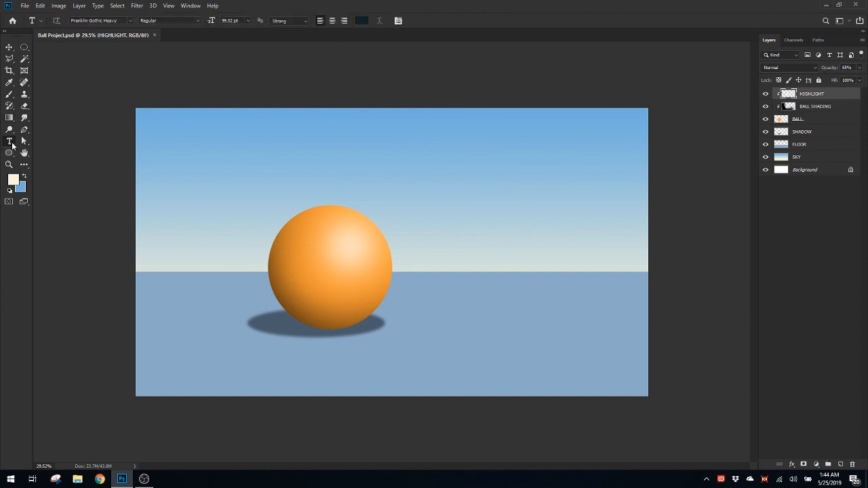
{"action": "left_click", "coordinate": [357, 182]}
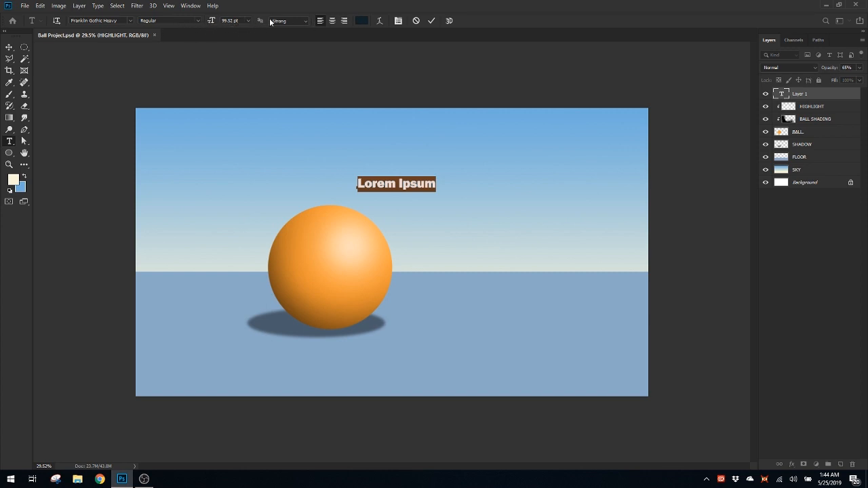
{"action": "left_click", "coordinate": [131, 21]}
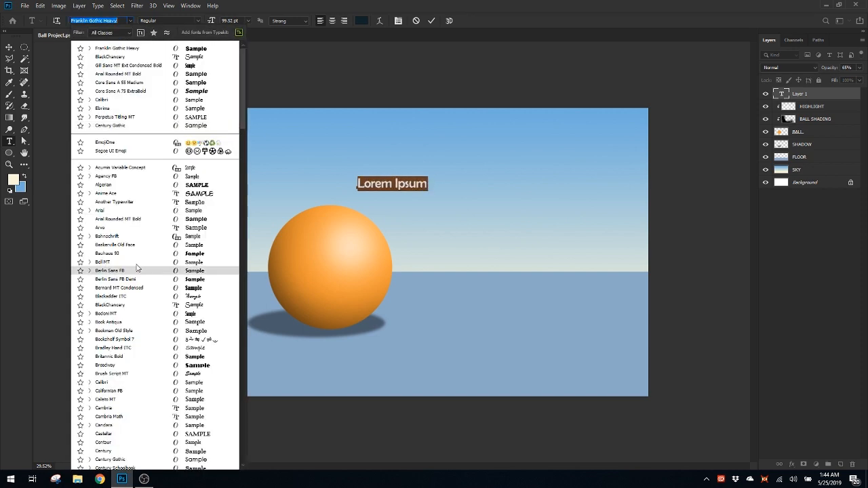
{"action": "left_click", "coordinate": [2, 480]}
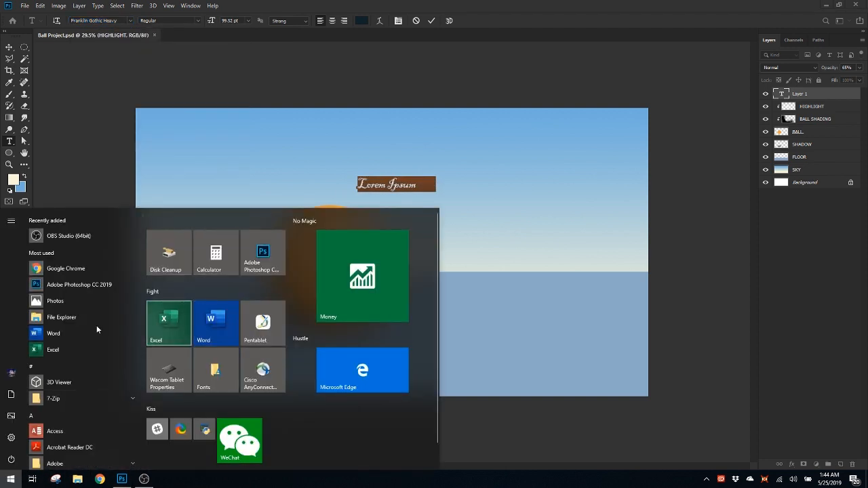
{"action": "left_click", "coordinate": [548, 4]}
{"action": "left_click", "coordinate": [131, 22]}
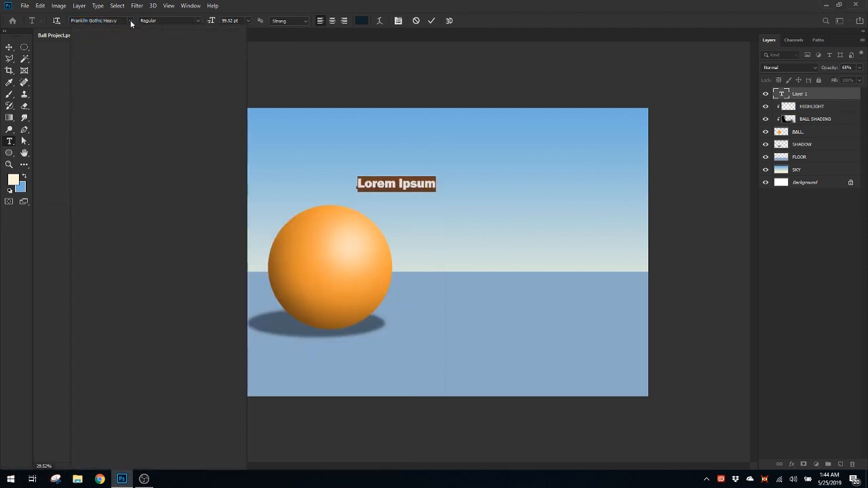
{"action": "left_click", "coordinate": [131, 23]}
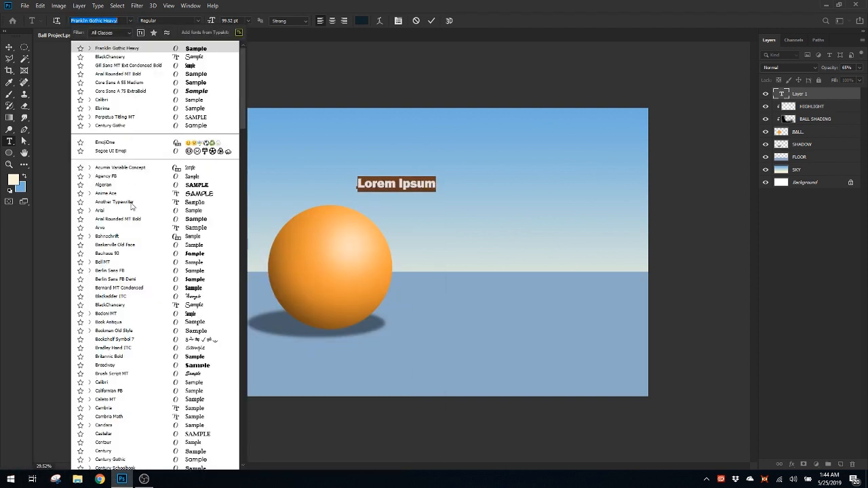
{"action": "left_click", "coordinate": [187, 74]}
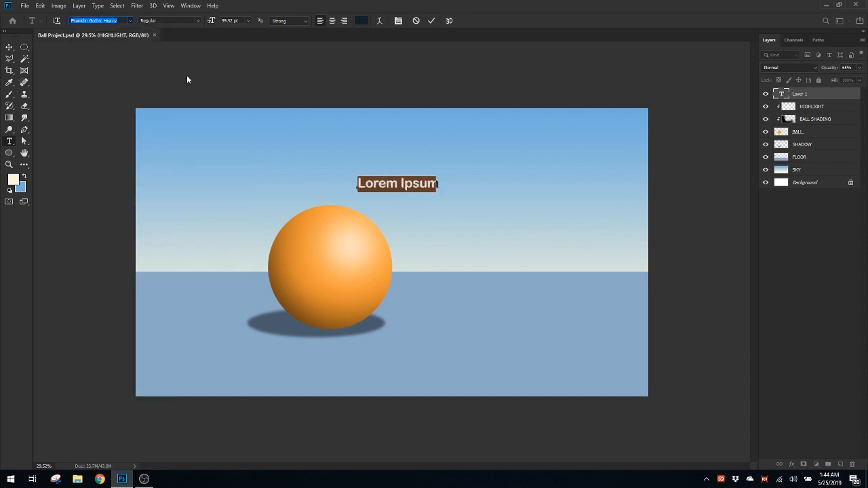
{"action": "left_click", "coordinate": [802, 96]}
Search Windows for Fonts and open the folder of installed fonts
{"action": "left_click", "coordinate": [10, 479]}
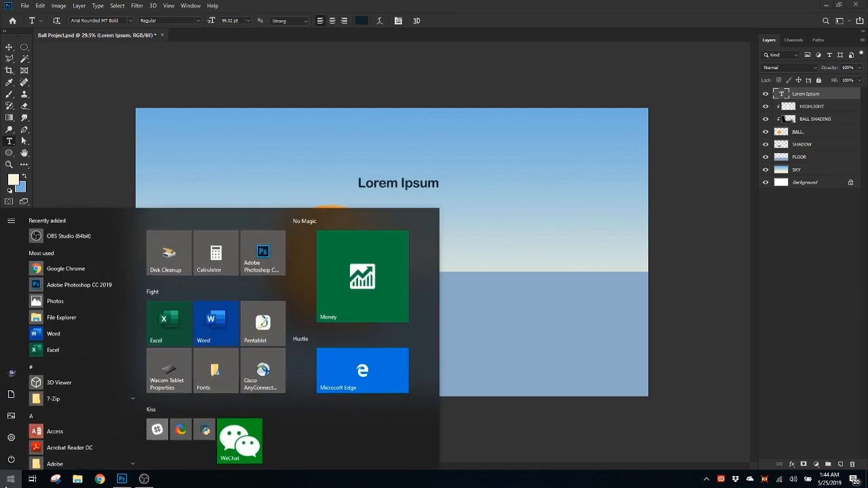
{"action": "left_click", "coordinate": [10, 479]}
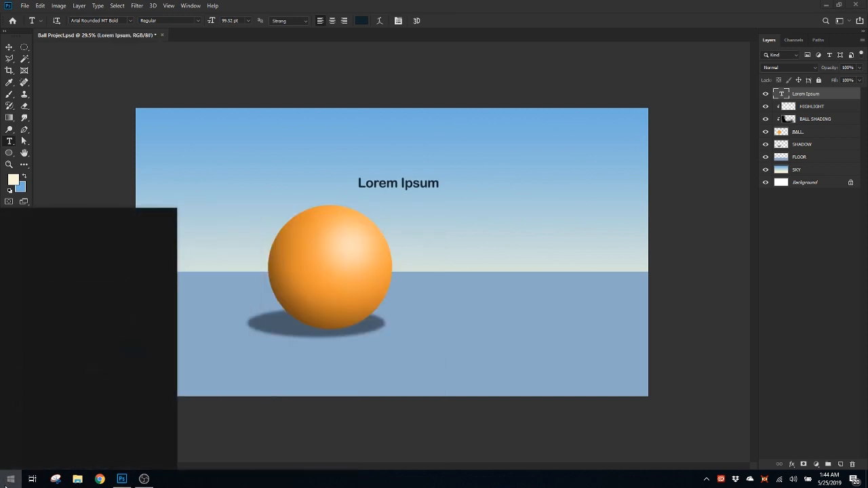
{"action": "type", "text": "font"}
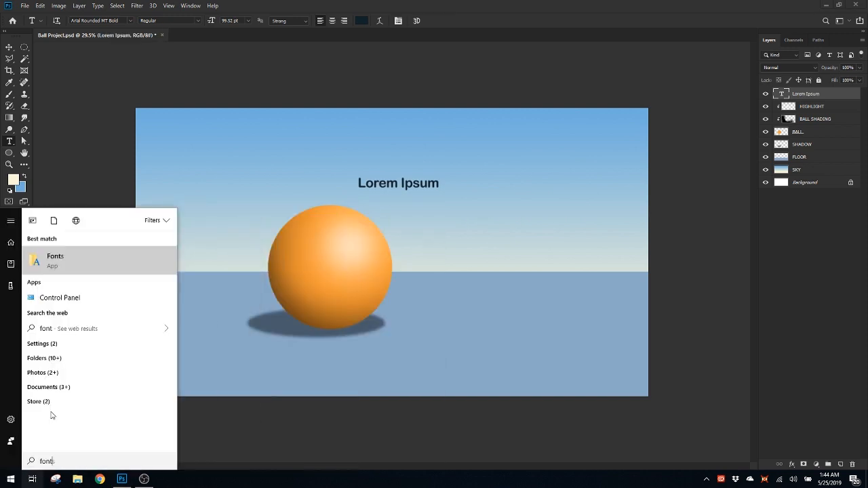
{"action": "left_click", "coordinate": [58, 266]}
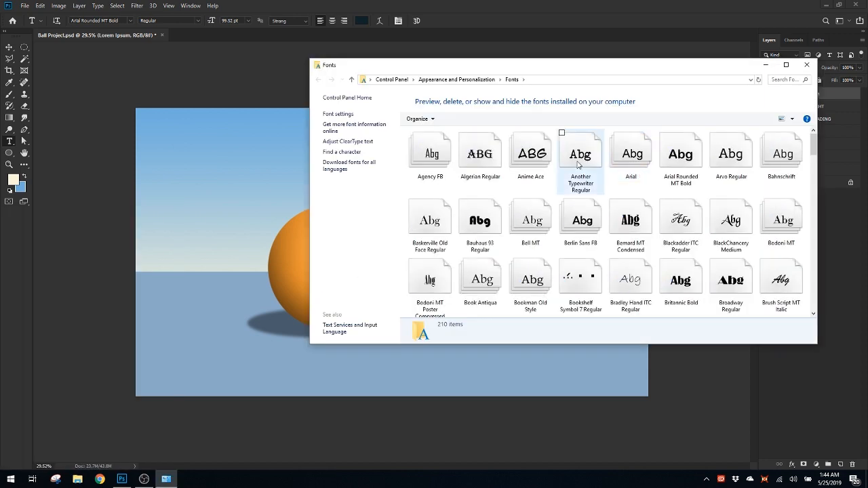
View the file properties of the Another Typewriter Regular font in the Fonts folder
{"action": "left_click", "coordinate": [579, 160]}
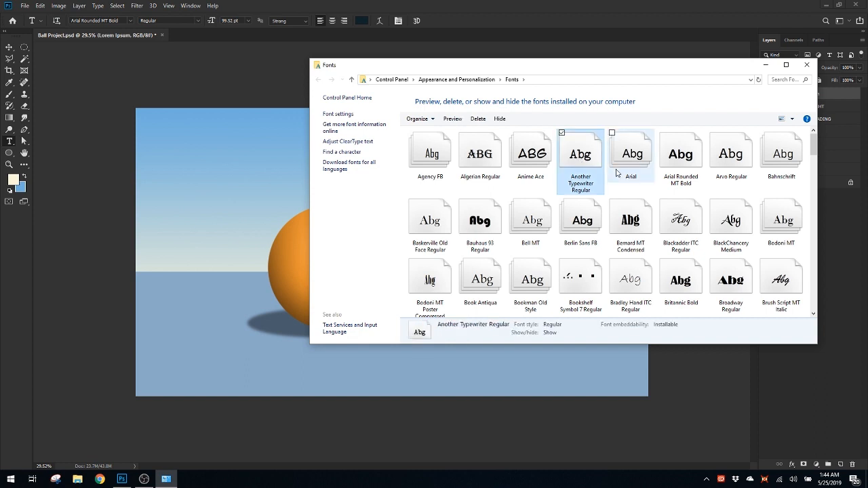
{"action": "right_click", "coordinate": [583, 159]}
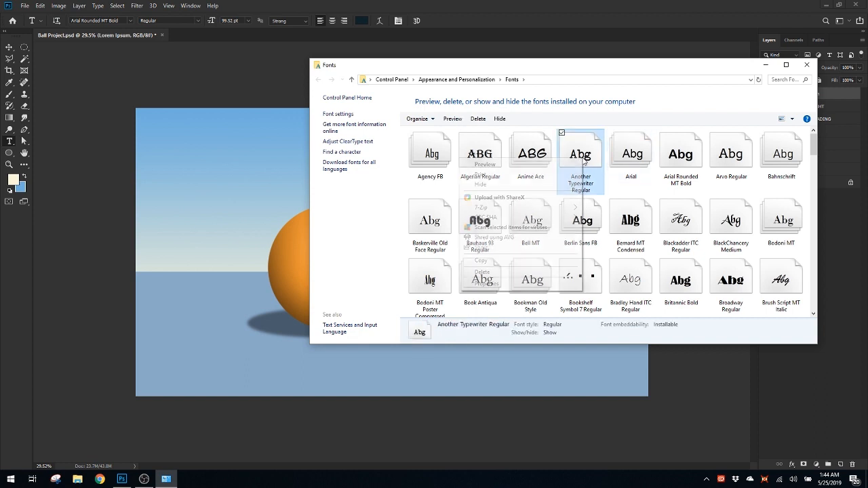
{"action": "left_click", "coordinate": [489, 285]}
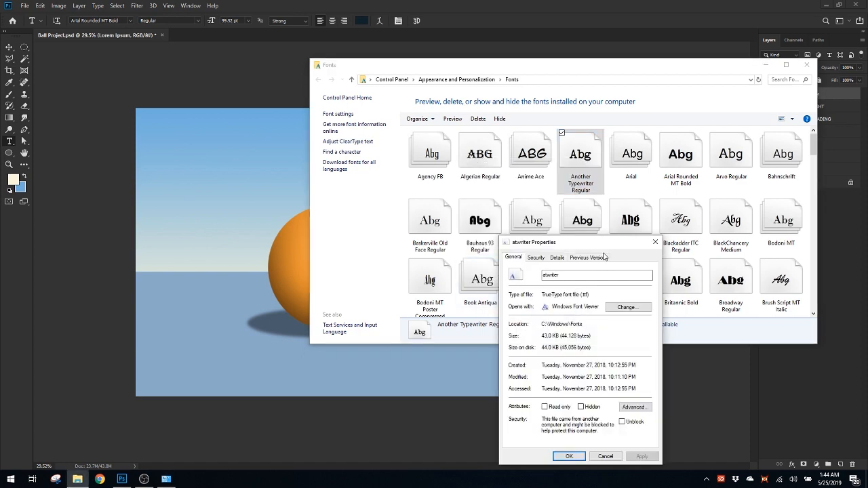
{"action": "left_click_drag", "start_coordinate": [607, 247], "coordinate": [497, 195]}
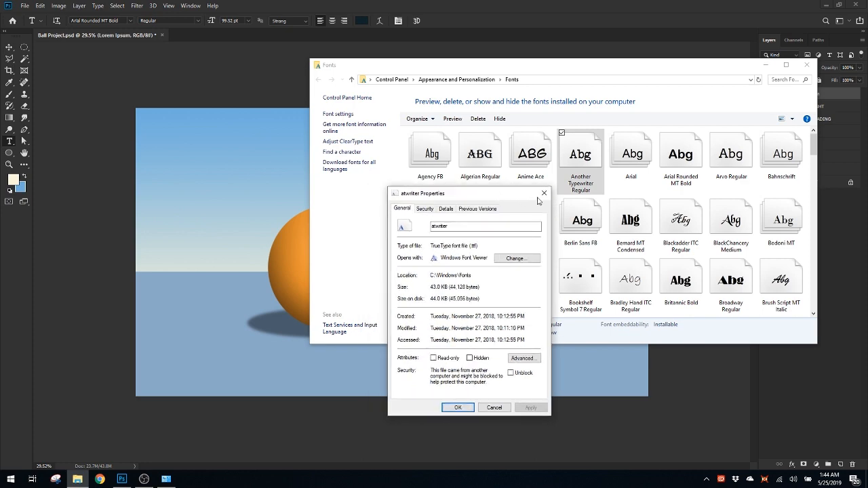
{"action": "left_click", "coordinate": [545, 196]}
{"action": "left_click_drag", "start_coordinate": [616, 66], "coordinate": [600, 70]}
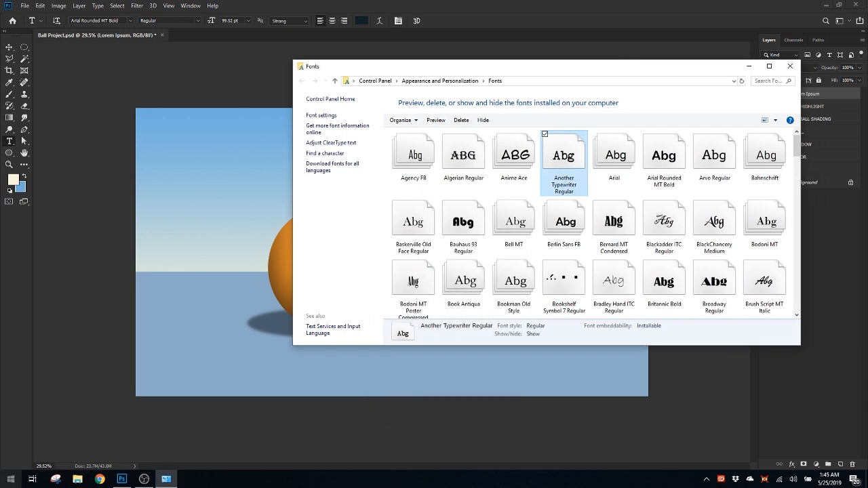
Switch to Chrome and search Google for royalty free fonts
{"action": "left_click", "coordinate": [100, 479]}
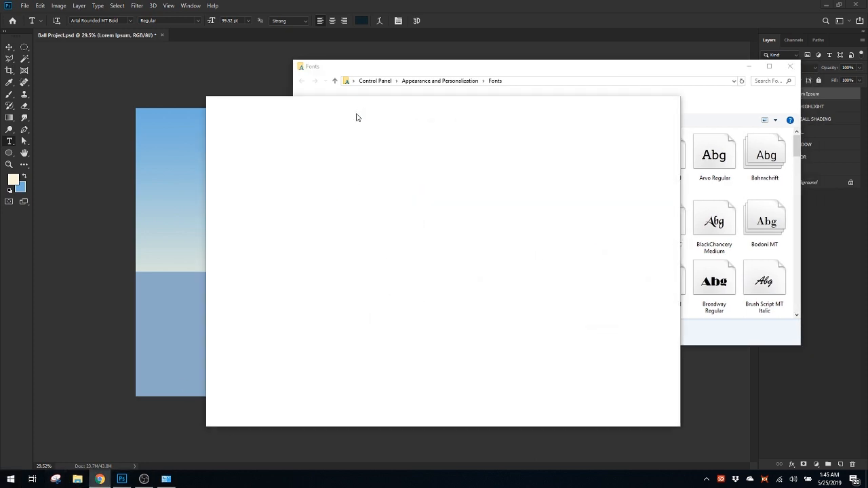
{"action": "type", "text": "free font"}
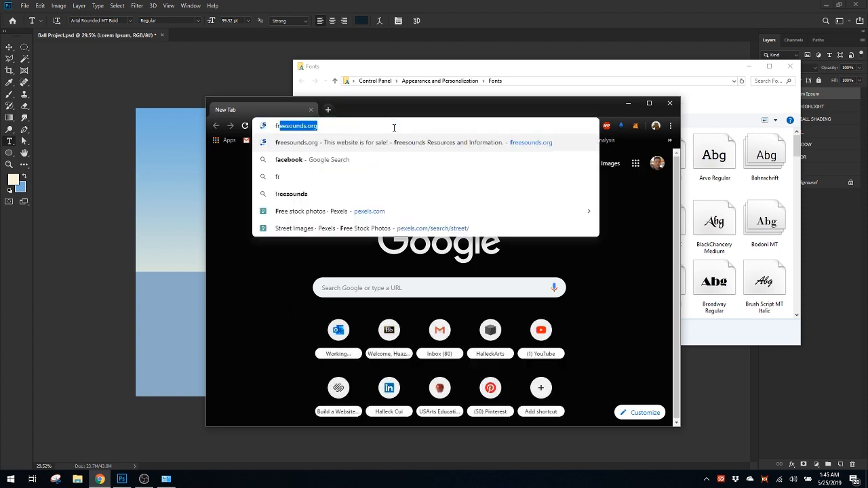
{"action": "key", "text": "BackSpace"}
{"action": "key", "text": "BackSpace"}
{"action": "key", "text": "BackSpace"}
{"action": "key", "text": "BackSpace"}
{"action": "key", "text": "BackSpace"}
{"action": "key", "text": "BackSpace"}
{"action": "key", "text": "BackSpace"}
{"action": "key", "text": "BackSpace"}
{"action": "key", "text": "BackSpace"}
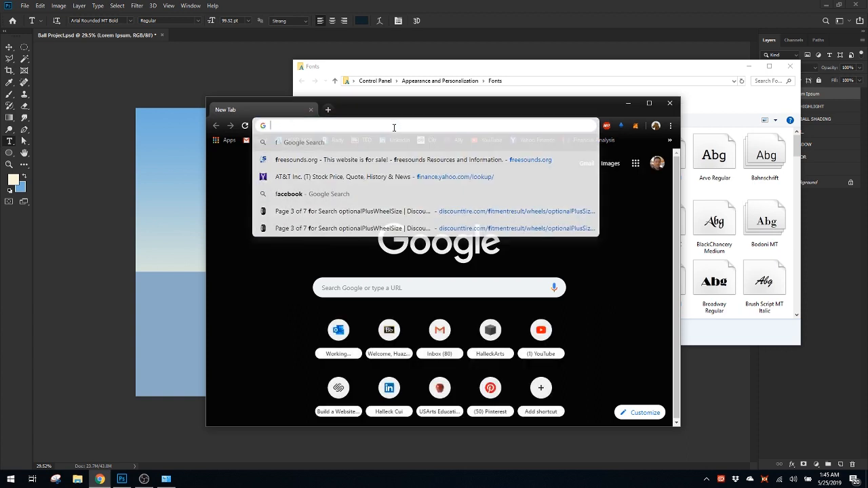
{"action": "type", "text": "royalty free fonts"}
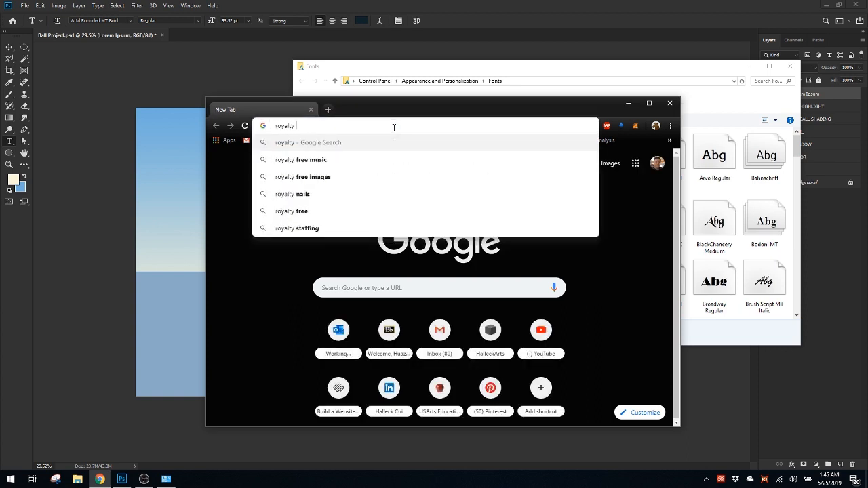
{"action": "key", "text": "Return"}
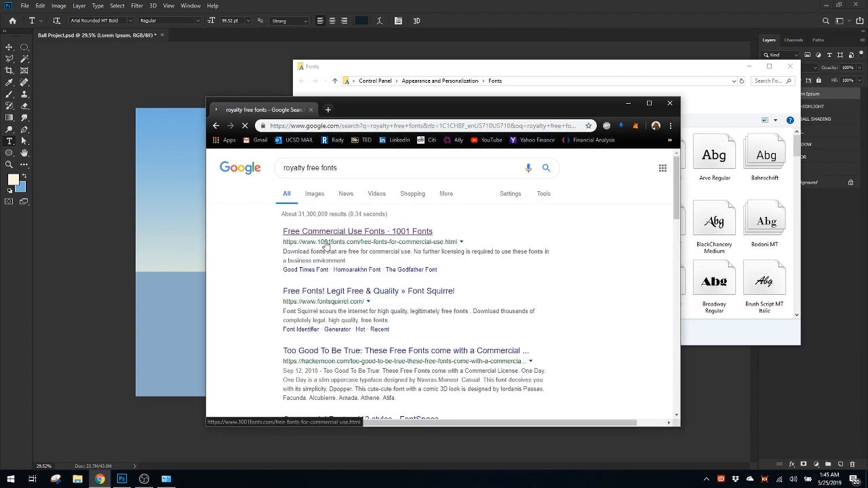
Open the 1001 Fonts free commercial use page and download the Homoarakhn font to the Desktop as homoarakhn
{"action": "left_click", "coordinate": [363, 233]}
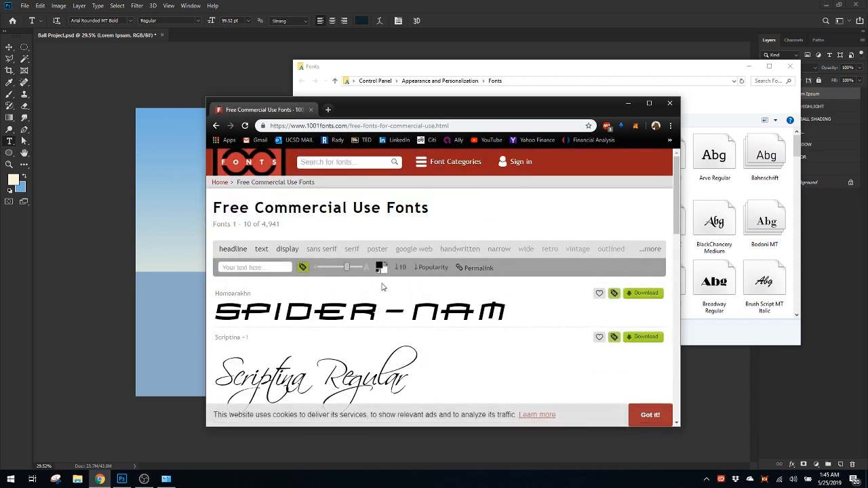
{"action": "scroll", "coordinate": [333, 165], "scroll_direction": "down", "scroll_amount": 1}
{"action": "left_click", "coordinate": [645, 249]}
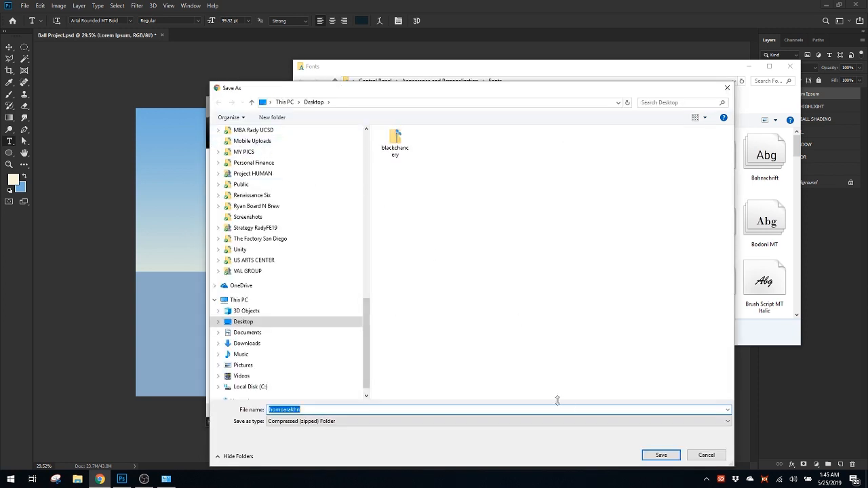
{"action": "left_click", "coordinate": [660, 455]}
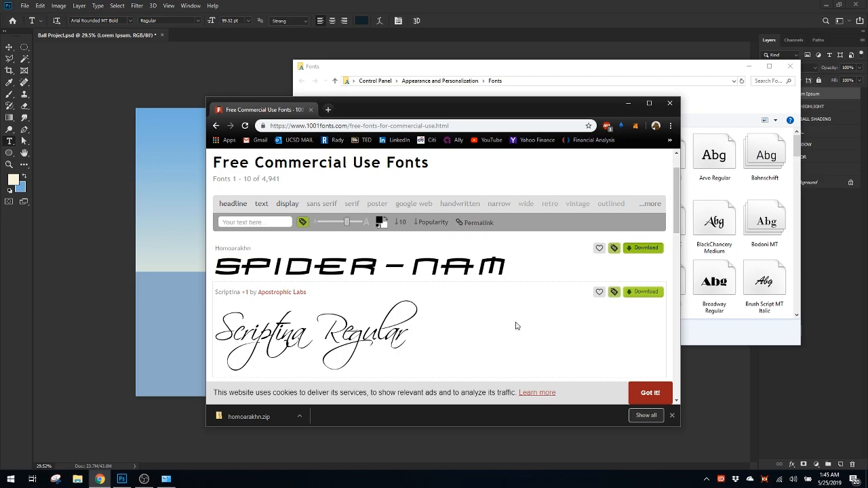
Open the downloaded homoarakhn archive and extract the HOMOARAK TrueType font file to the Desktop
{"action": "key", "text": "super+d"}
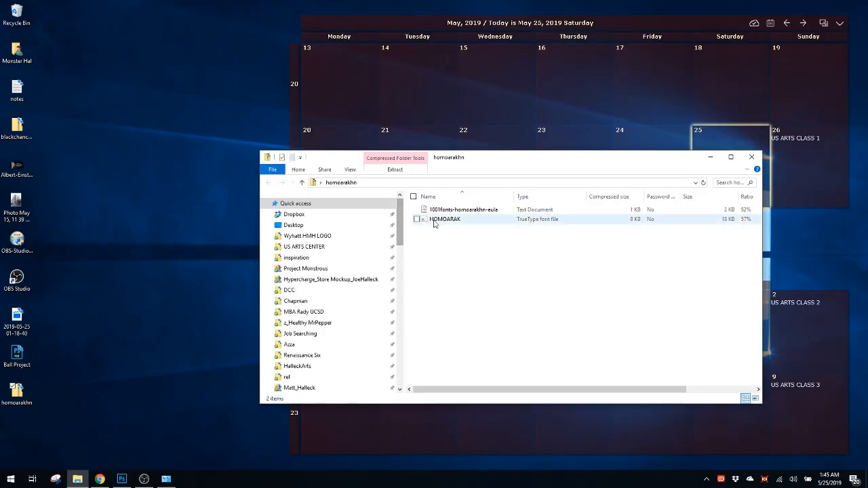
{"action": "left_click", "coordinate": [475, 209]}
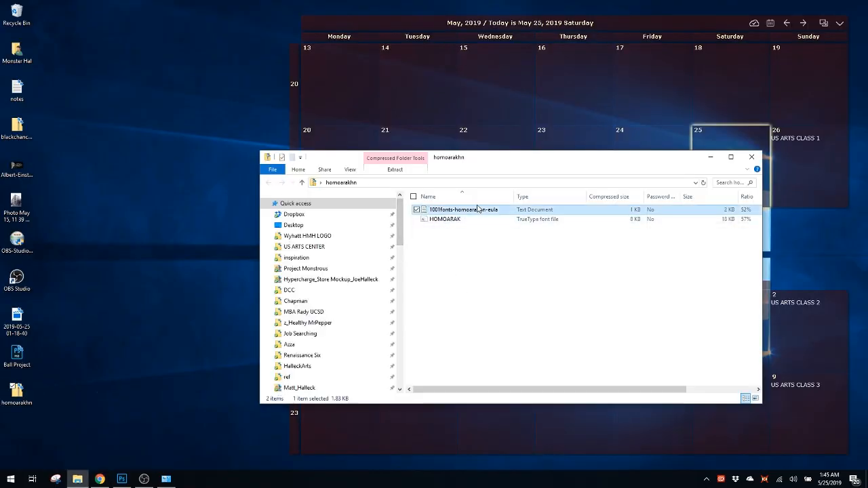
{"action": "left_click", "coordinate": [507, 220]}
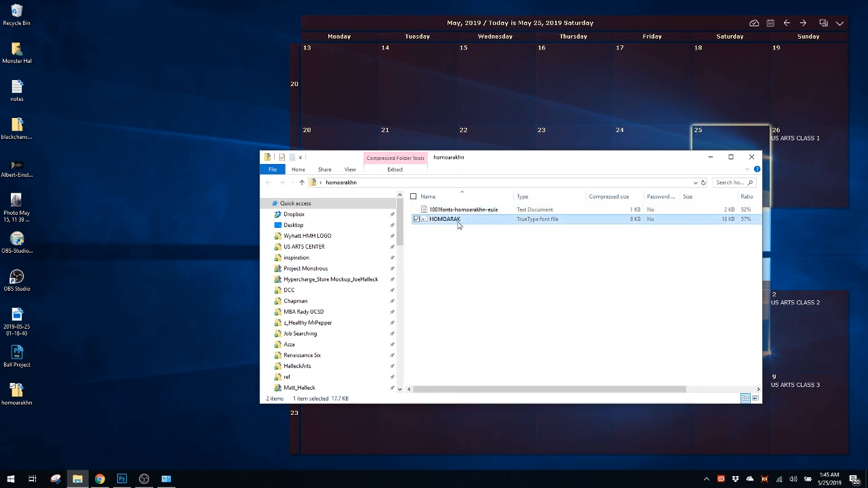
{"action": "left_click_drag", "start_coordinate": [463, 221], "coordinate": [542, 196]}
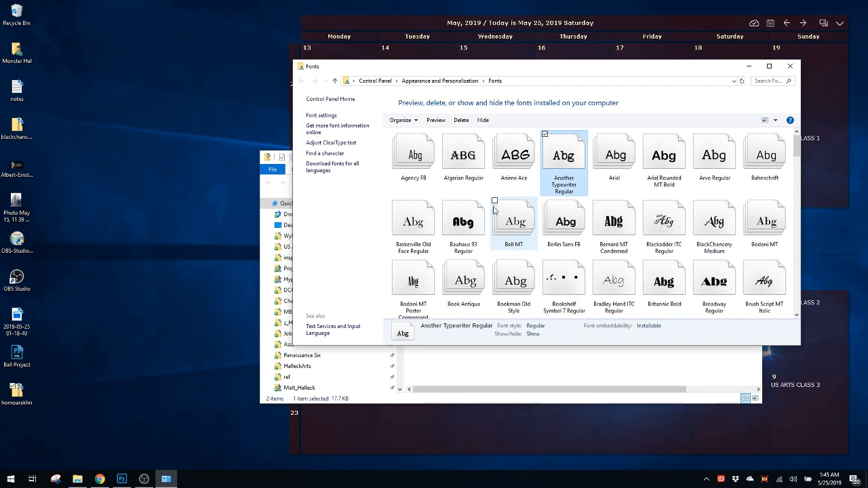
{"action": "left_click_drag", "start_coordinate": [551, 60], "coordinate": [738, 61]}
{"action": "left_click", "coordinate": [411, 279]}
{"action": "left_click_drag", "start_coordinate": [435, 219], "coordinate": [17, 427]}
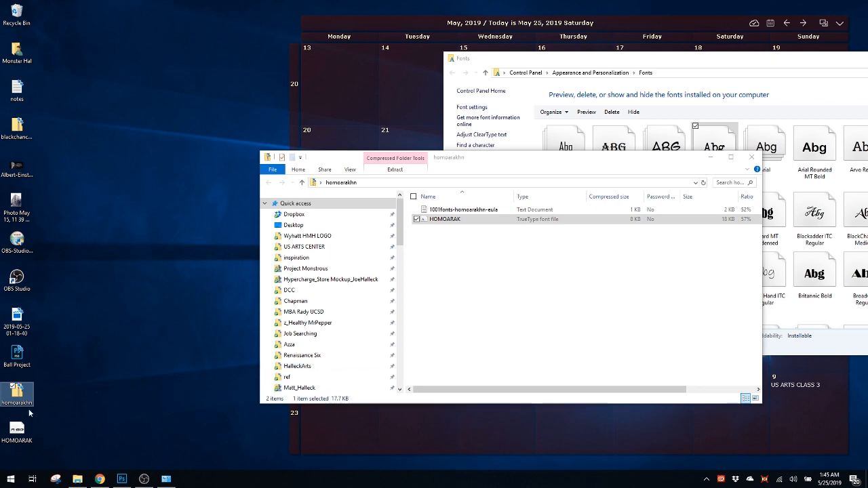
Install the HOMOARAK font by adding its file from the Desktop to the Windows Fonts folder
{"action": "left_click_drag", "start_coordinate": [652, 156], "coordinate": [569, 381]}
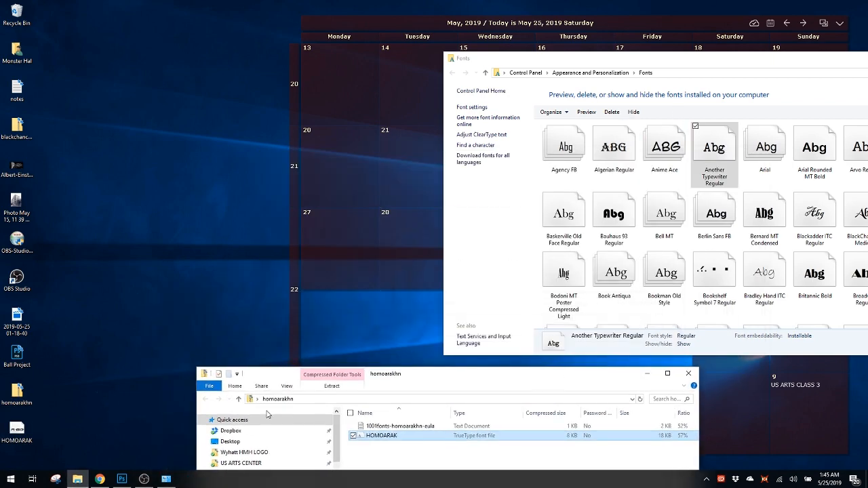
{"action": "left_click_drag", "start_coordinate": [16, 431], "coordinate": [697, 180]}
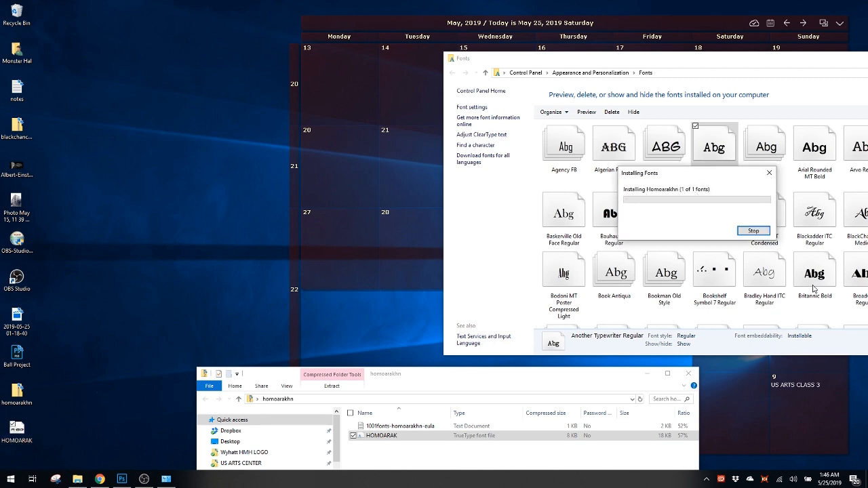
{"action": "left_click_drag", "start_coordinate": [749, 60], "coordinate": [528, 47]}
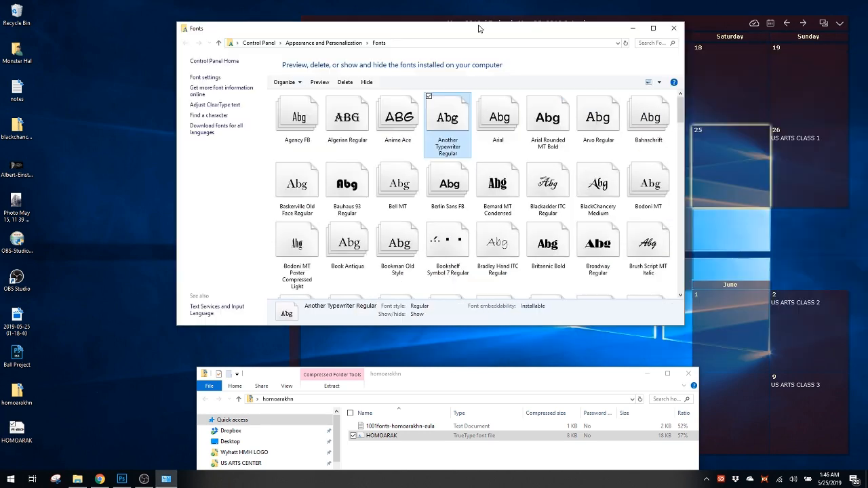
{"action": "left_click", "coordinate": [122, 479]}
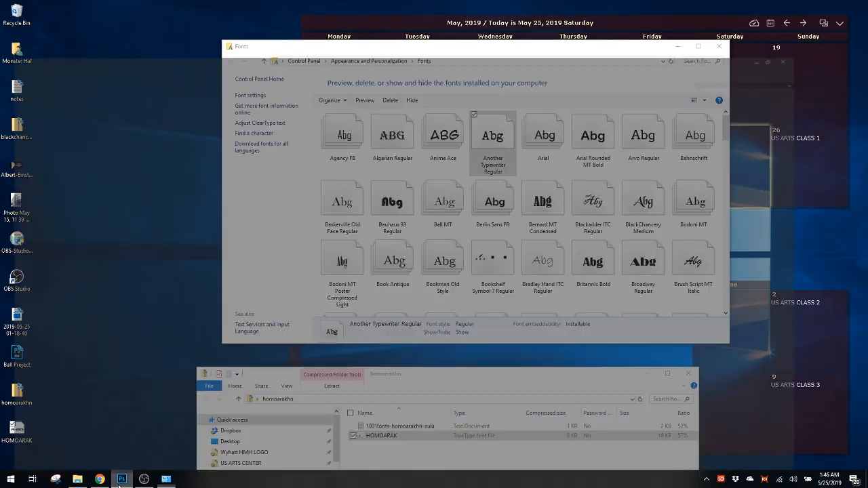
{"action": "left_click", "coordinate": [121, 20]}
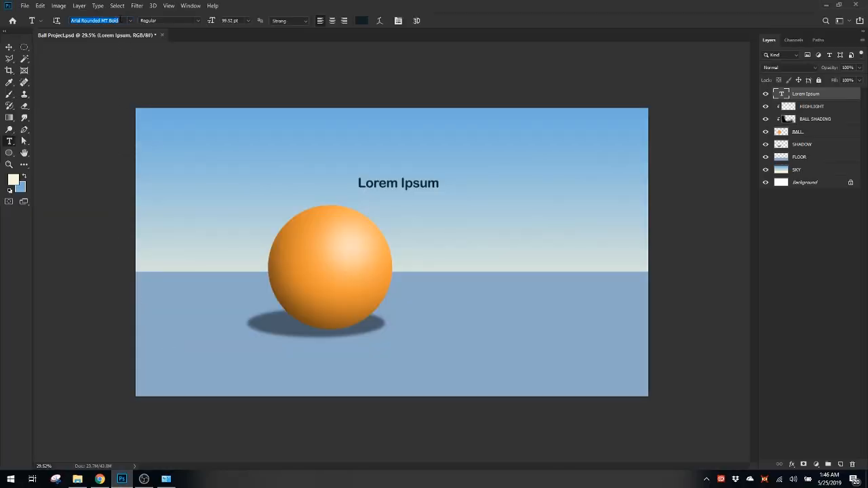
{"action": "key", "text": "BackSpace"}
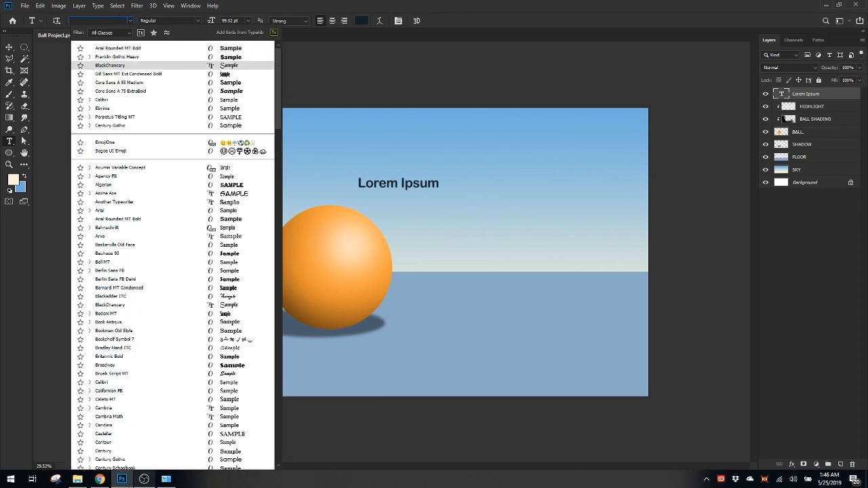
{"action": "left_click", "coordinate": [167, 479]}
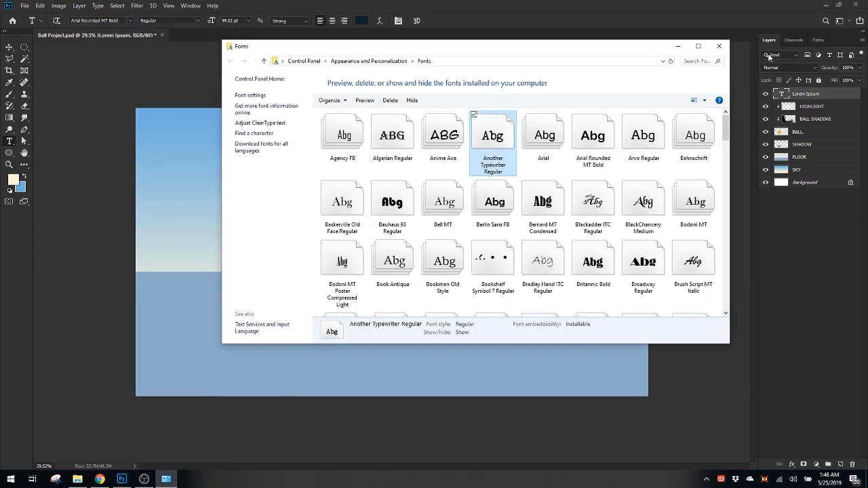
{"action": "left_click", "coordinate": [826, 5]}
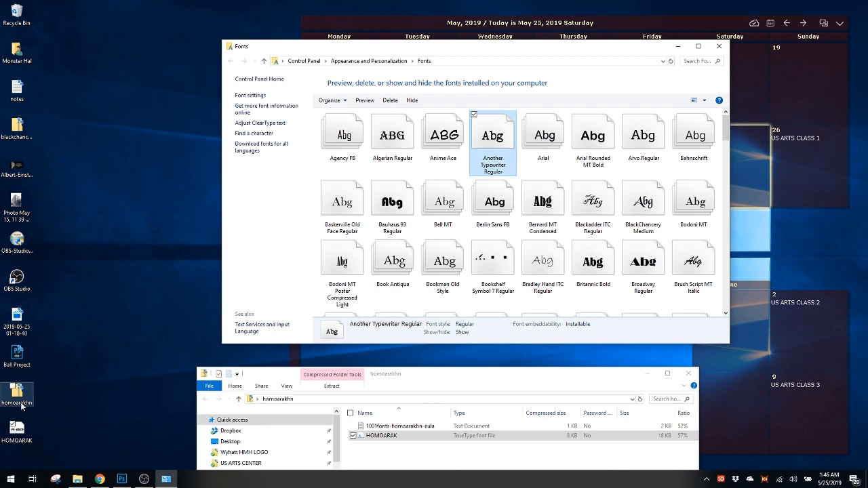
Switch to Photoshop and set the Lorem Ipsum text layer's font to Homoarakhn Regular
{"action": "left_click", "coordinate": [122, 479]}
{"action": "left_click", "coordinate": [119, 20]}
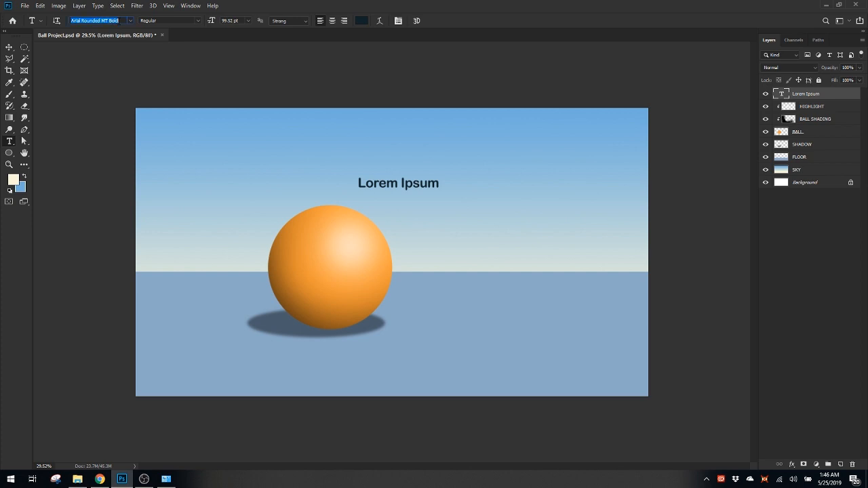
{"action": "type", "text": "homo"}
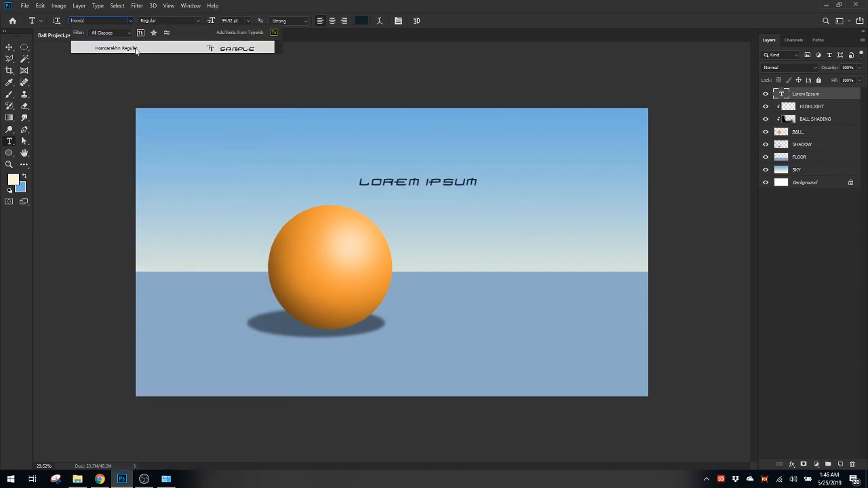
{"action": "left_click", "coordinate": [135, 48]}
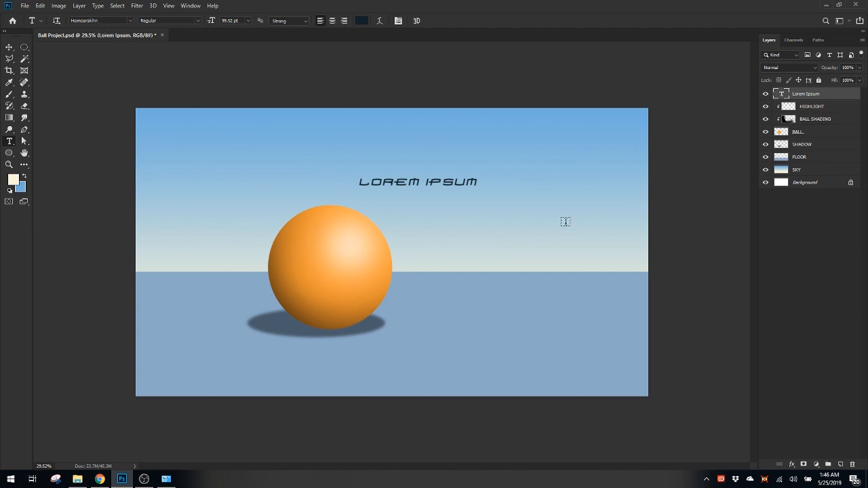
Replace the Lorem Ipsum text with YOUR NAME on two lines and move it onto the upper part of the orange ball
{"action": "left_click", "coordinate": [393, 181]}
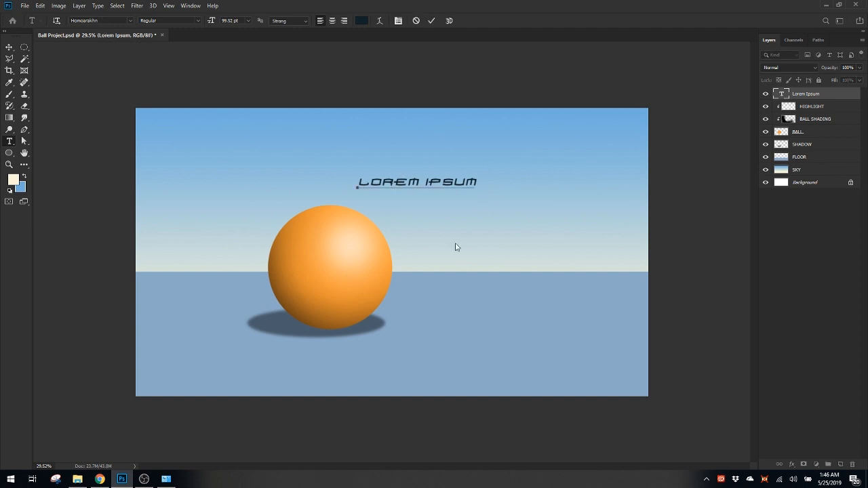
{"action": "key", "text": "Left"}
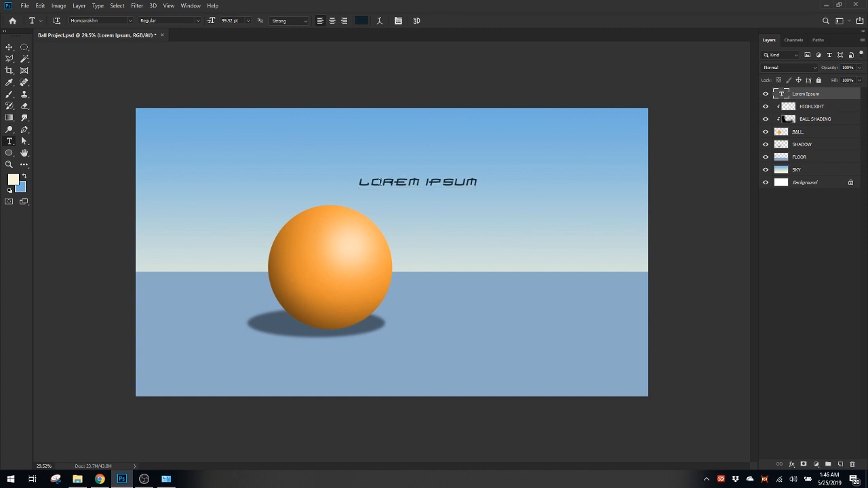
{"action": "type", "text": "S"}
{"action": "key", "text": "ctrl+a"}
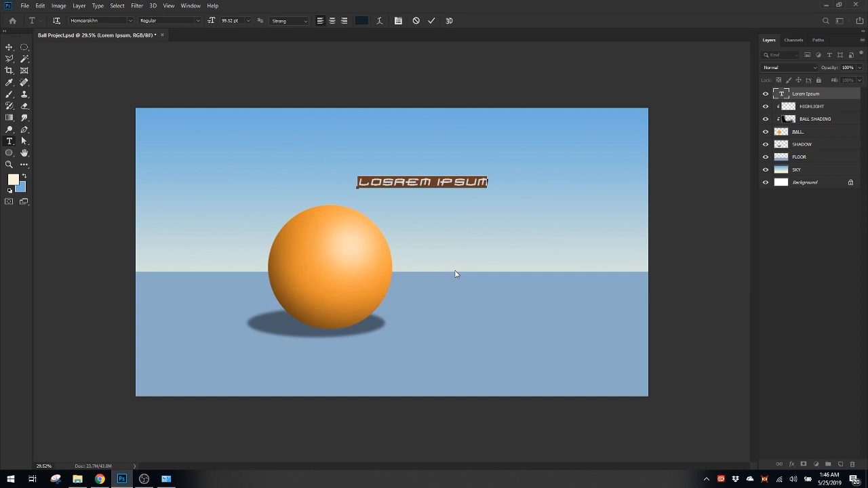
{"action": "type", "text": "YOUR "}
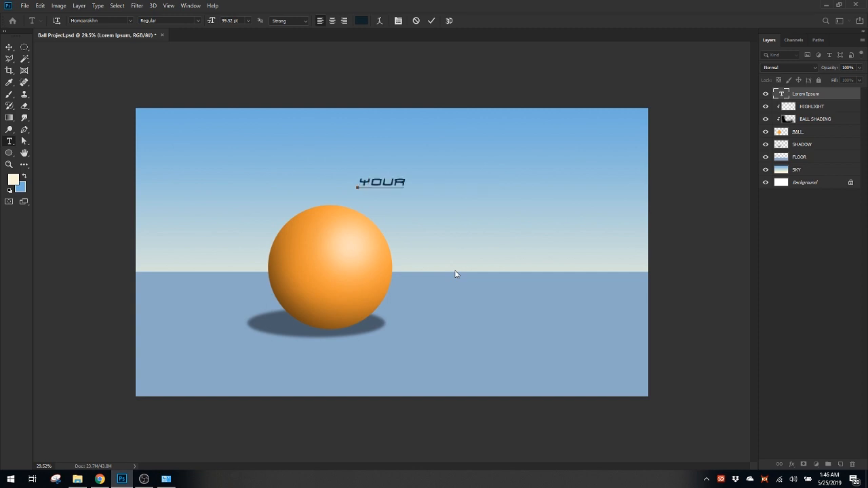
{"action": "type", "text": "NAME"}
{"action": "left_click", "coordinate": [810, 95]}
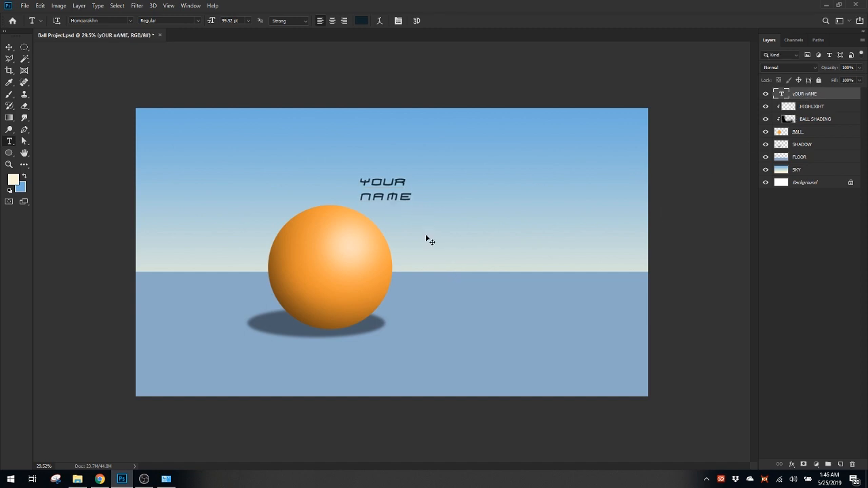
{"action": "left_click_drag", "start_coordinate": [398, 189], "coordinate": [345, 248]}
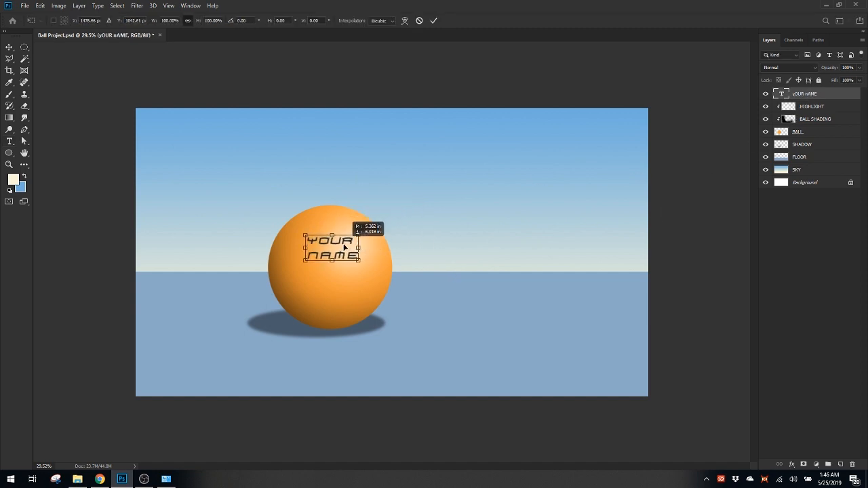
{"action": "key", "text": "Return"}
Try warping the YOUR NAME text with the horizontal Arc style at a +50% bend
{"action": "key", "text": "t"}
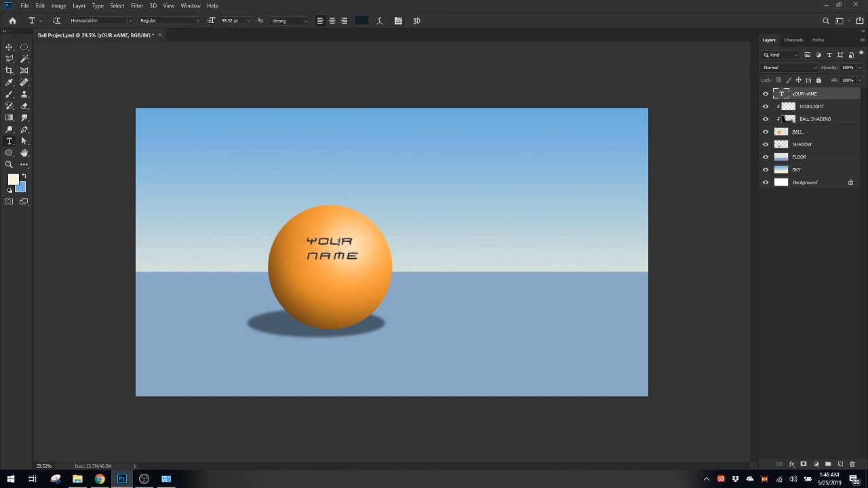
{"action": "left_click", "coordinate": [338, 241]}
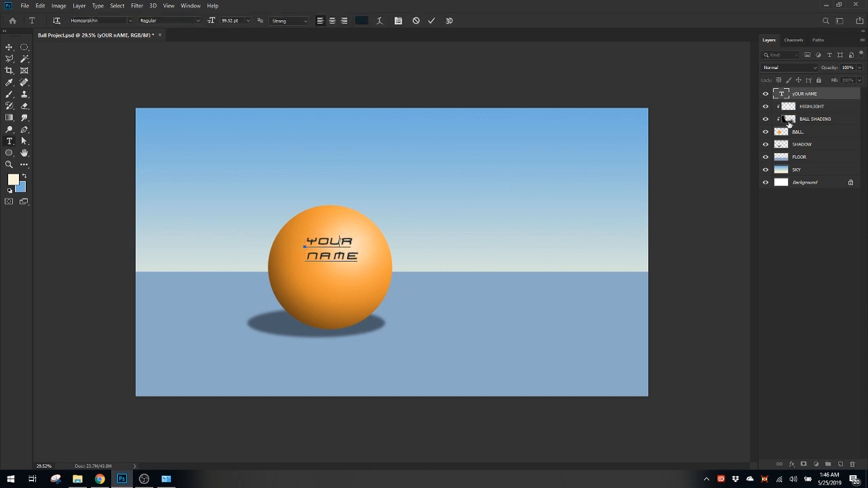
{"action": "key", "text": "ctrl+a"}
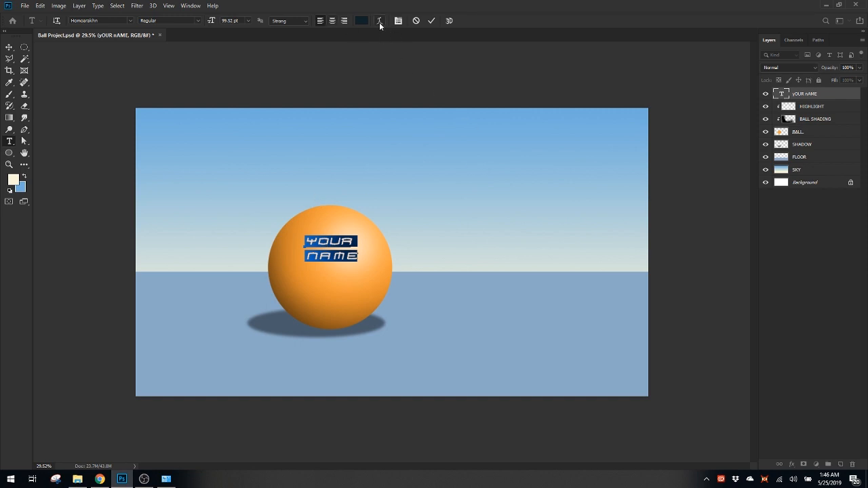
{"action": "left_click", "coordinate": [797, 96]}
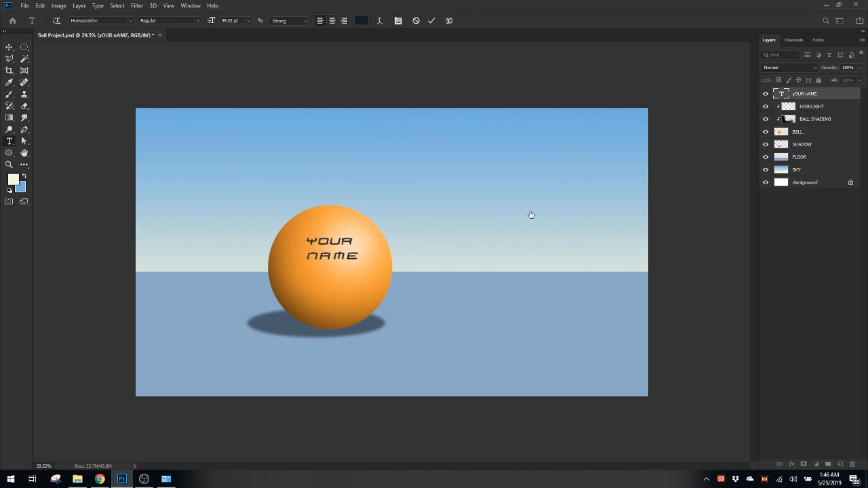
{"action": "left_click", "coordinate": [531, 215]}
{"action": "left_click", "coordinate": [380, 21]}
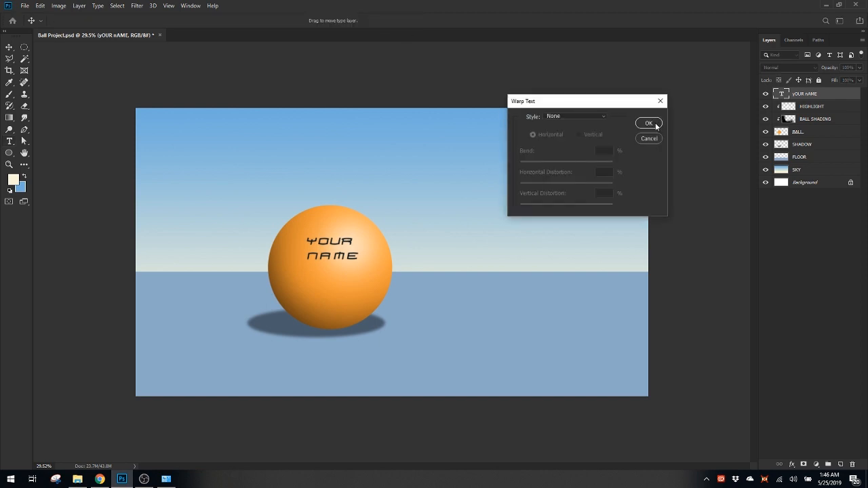
{"action": "left_click", "coordinate": [588, 119]}
{"action": "scroll", "coordinate": [583, 132], "scroll_direction": "up", "scroll_amount": 5}
{"action": "left_click", "coordinate": [575, 140]}
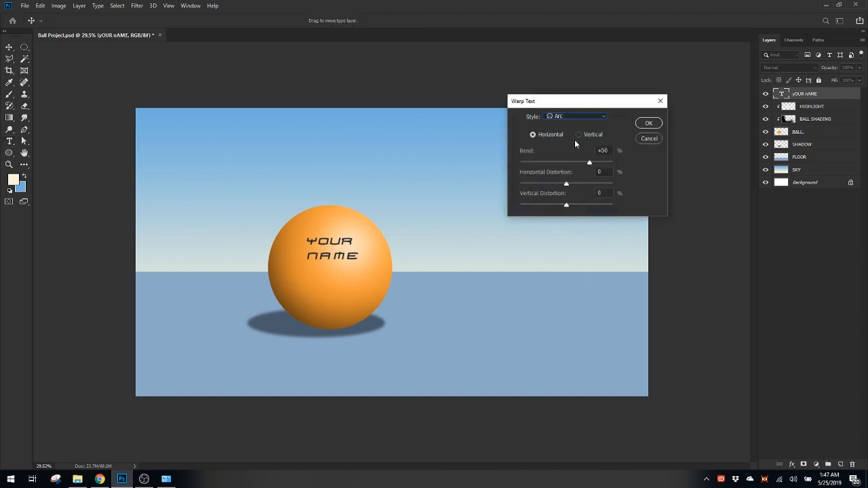
{"action": "left_click", "coordinate": [647, 125]}
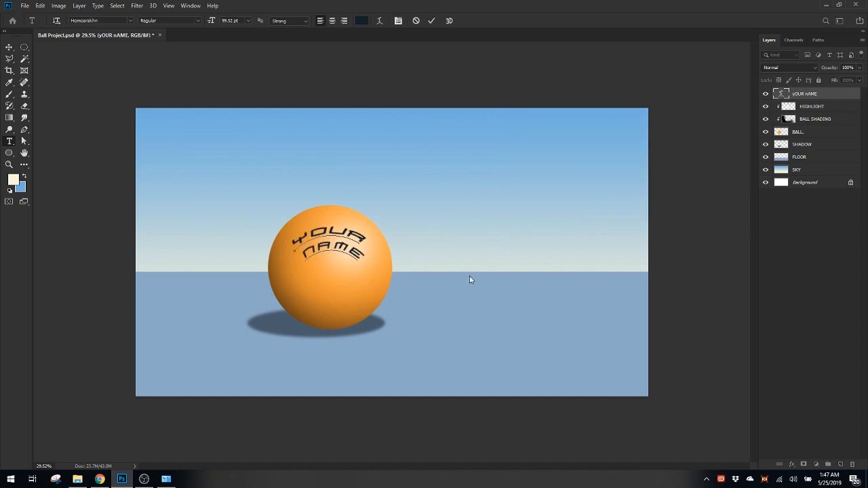
Warp the YOUR NAME text on the ball with the horizontal Arc style and a bend of +19%
{"action": "left_click", "coordinate": [337, 243]}
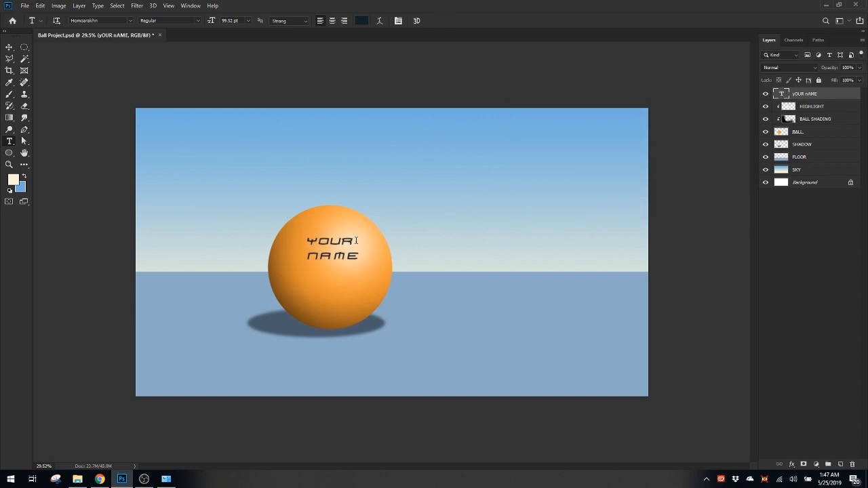
{"action": "left_click", "coordinate": [379, 21]}
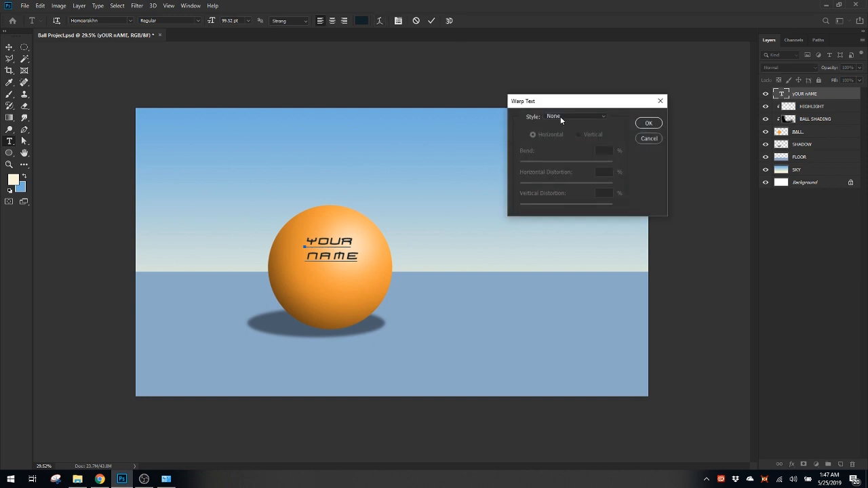
{"action": "left_click", "coordinate": [561, 116]}
{"action": "left_click", "coordinate": [568, 141]}
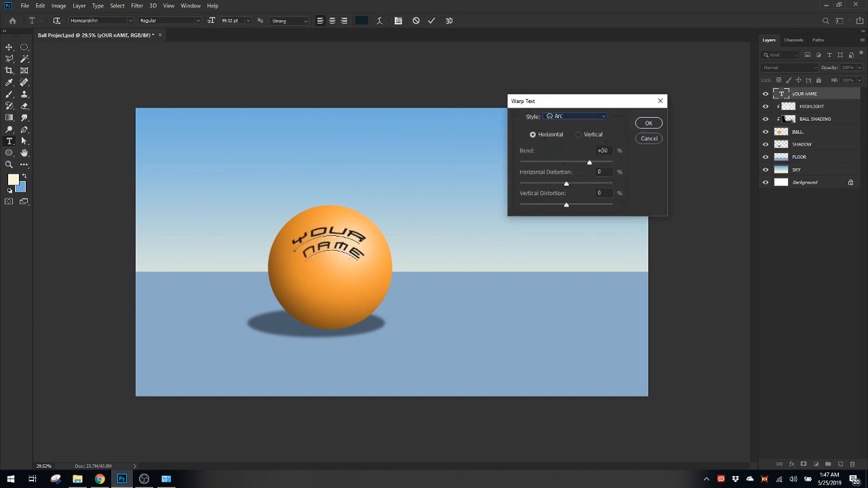
{"action": "left_click_drag", "start_coordinate": [589, 163], "coordinate": [577, 160]}
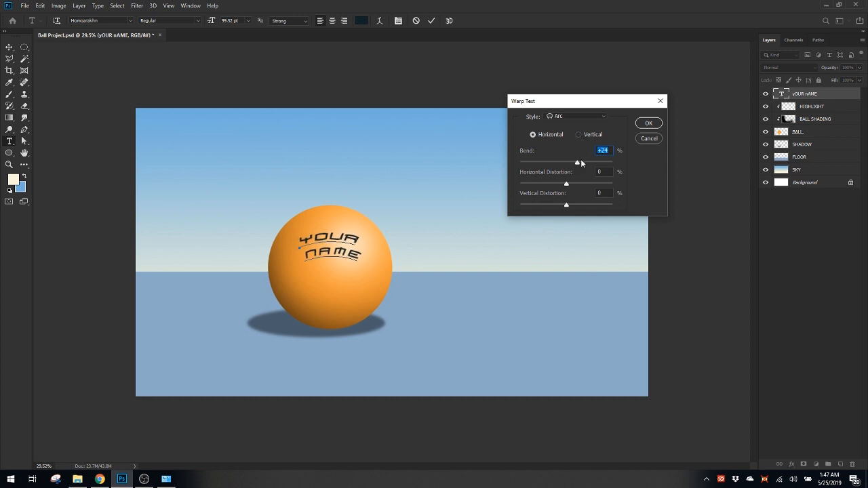
{"action": "left_click_drag", "start_coordinate": [578, 165], "coordinate": [576, 164]}
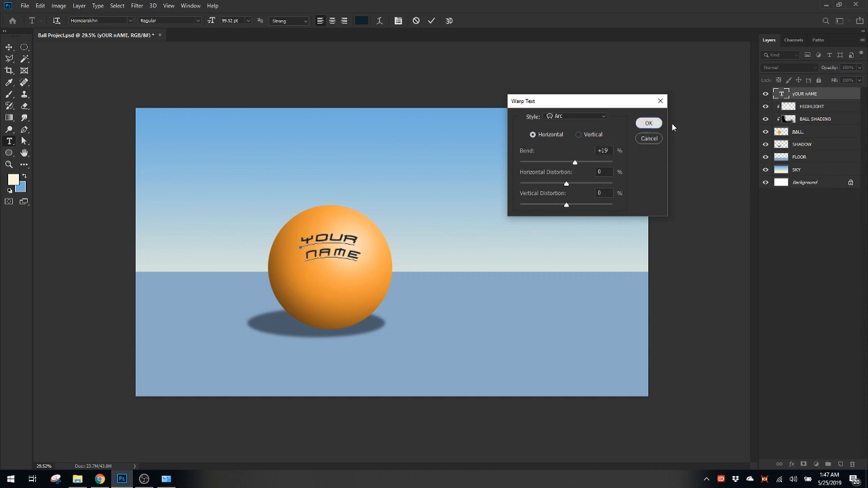
{"action": "left_click", "coordinate": [648, 123]}
{"action": "scroll", "coordinate": [371, 284], "scroll_direction": "up", "scroll_amount": 2}
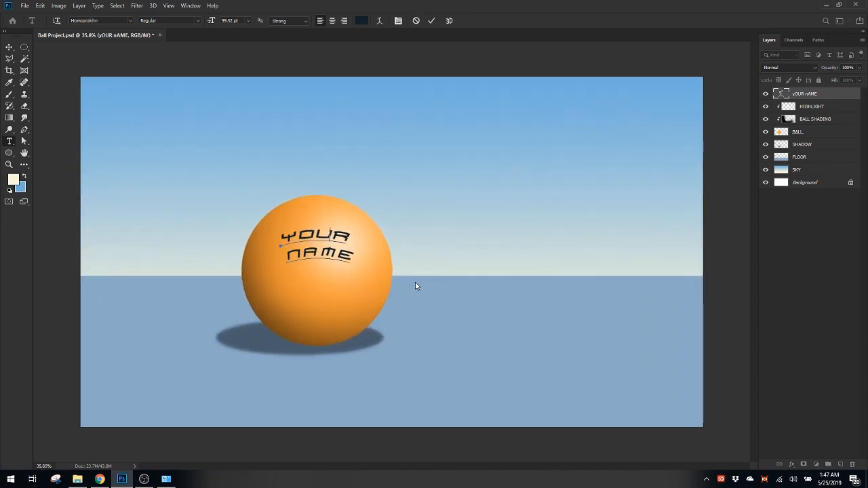
Set the whole YOUR NAME text's font size to 127.52 pt and its vertical scale to 116%
{"action": "key", "text": "ctrl"}
{"action": "key", "text": "ctrl+a"}
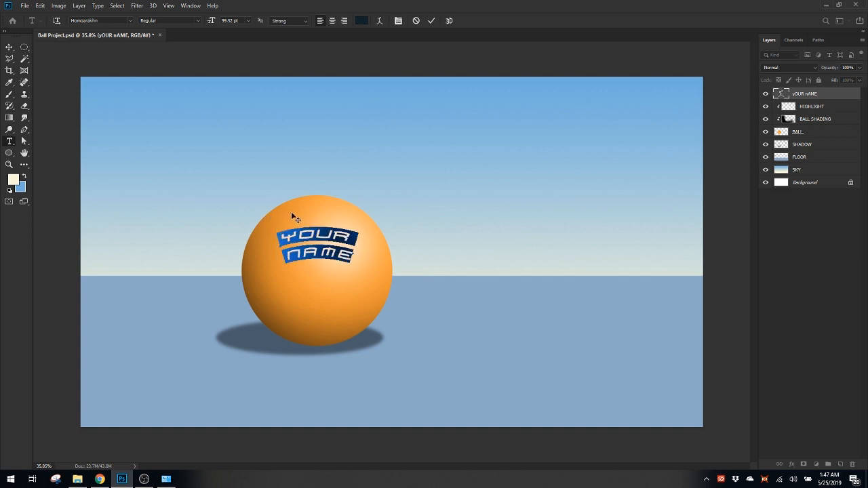
{"action": "left_click", "coordinate": [398, 23]}
{"action": "left_click_drag", "start_coordinate": [108, 240], "coordinate": [509, 188]}
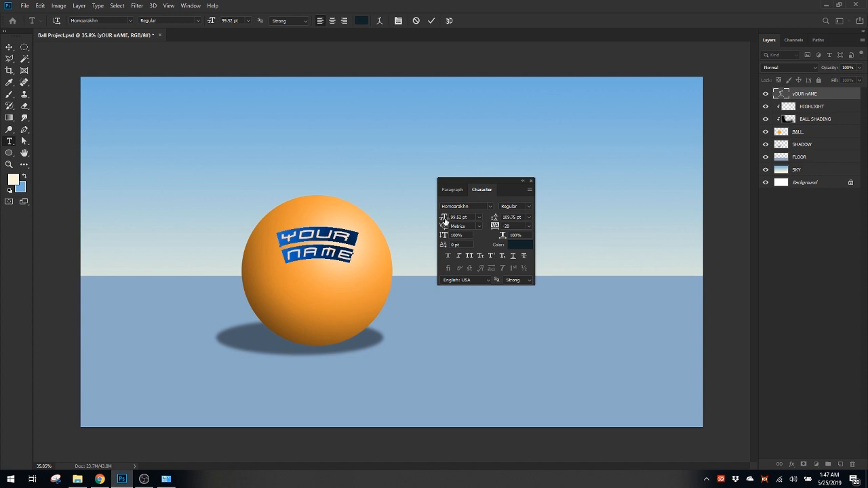
{"action": "mouse_move", "coordinate": [444, 219]}
{"action": "left_mouse_down"}
{"action": "mouse_move", "coordinate": [453, 219]}
{"action": "mouse_move", "coordinate": [442, 220]}
{"action": "left_mouse_up"}
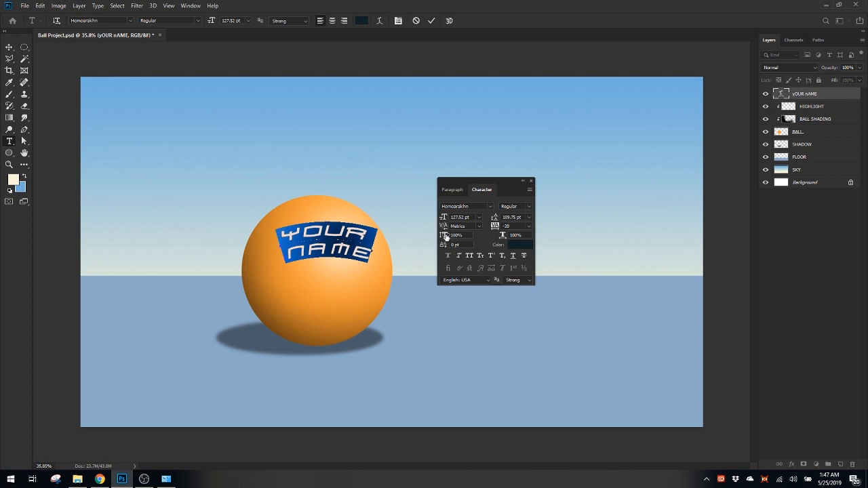
{"action": "left_click_drag", "start_coordinate": [445, 236], "coordinate": [472, 244]}
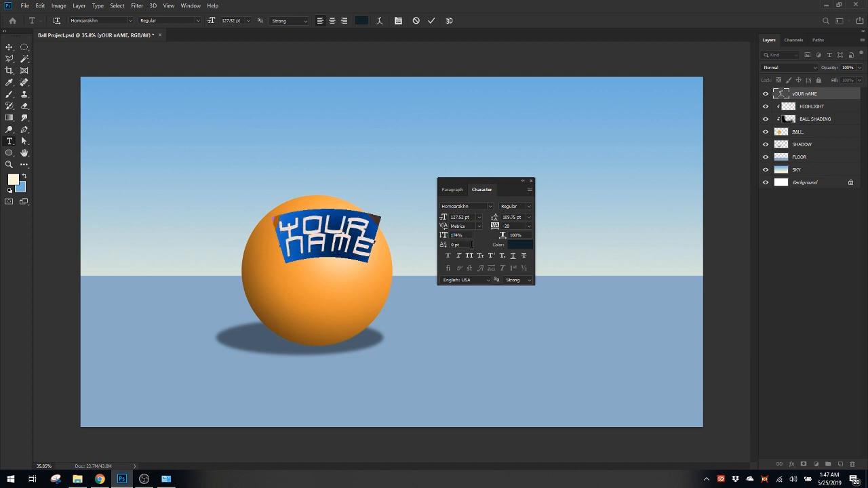
{"action": "key", "text": "ctrl+z"}
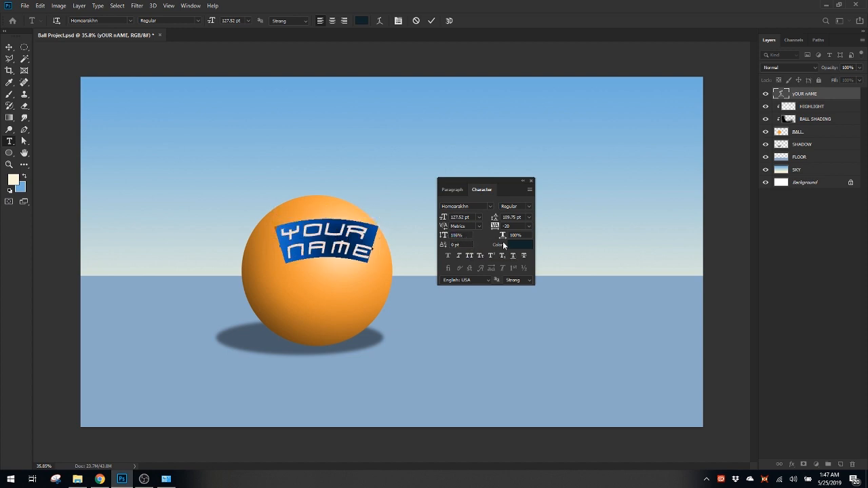
Set the YOUR NAME text's baseline shift to 14 pt, leading to 107.75 pt and tracking to -140
{"action": "left_click_drag", "start_coordinate": [445, 246], "coordinate": [388, 251]}
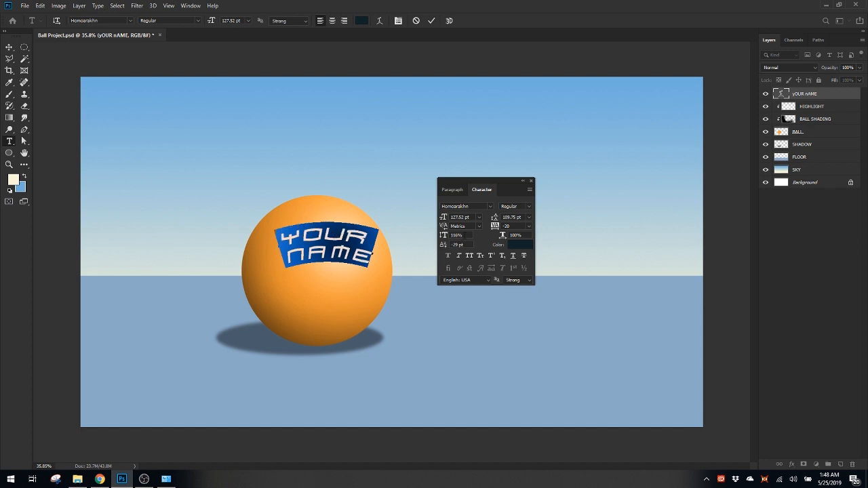
{"action": "left_click_drag", "start_coordinate": [450, 248], "coordinate": [470, 254]}
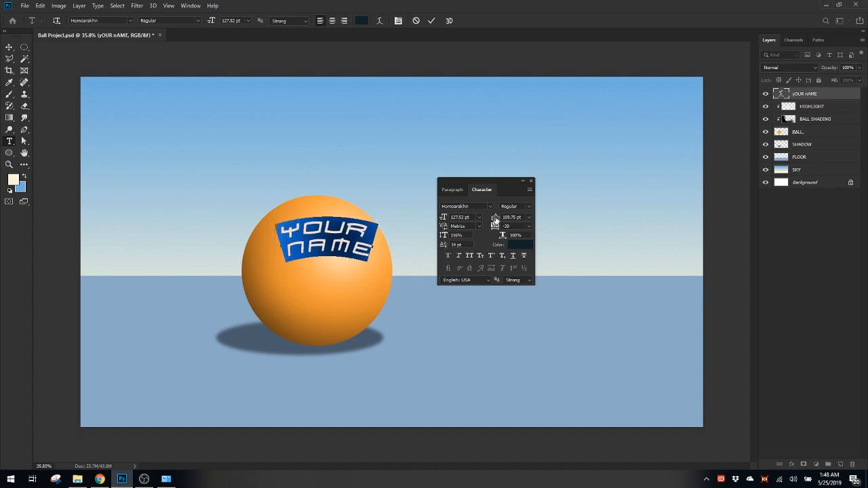
{"action": "mouse_move", "coordinate": [496, 219]}
{"action": "left_mouse_down"}
{"action": "mouse_move", "coordinate": [481, 221]}
{"action": "mouse_move", "coordinate": [527, 222]}
{"action": "mouse_move", "coordinate": [482, 222]}
{"action": "mouse_move", "coordinate": [509, 230]}
{"action": "mouse_move", "coordinate": [493, 235]}
{"action": "left_mouse_up"}
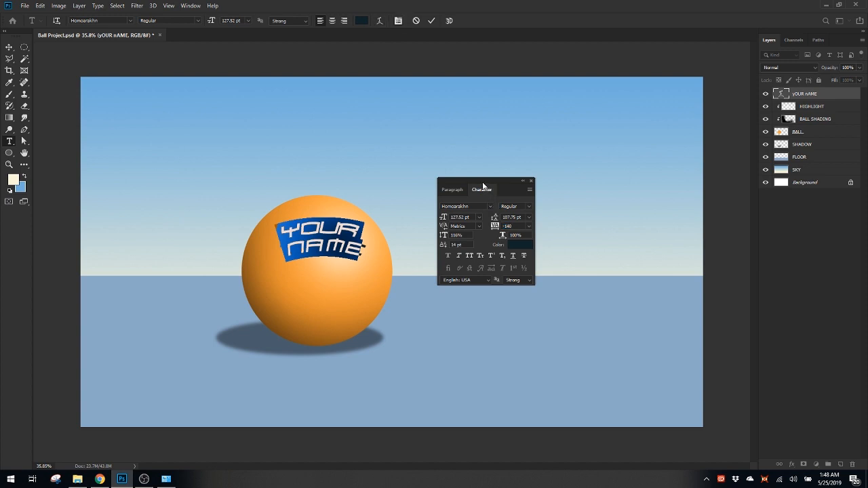
Close the Character settings and commit the edits to the YOUR NAME text
{"action": "left_click_drag", "start_coordinate": [483, 185], "coordinate": [481, 122]}
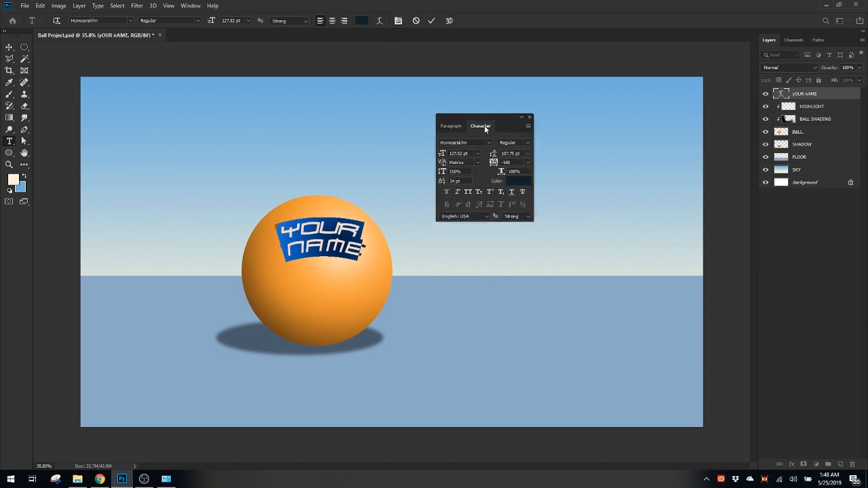
{"action": "left_click", "coordinate": [192, 6]}
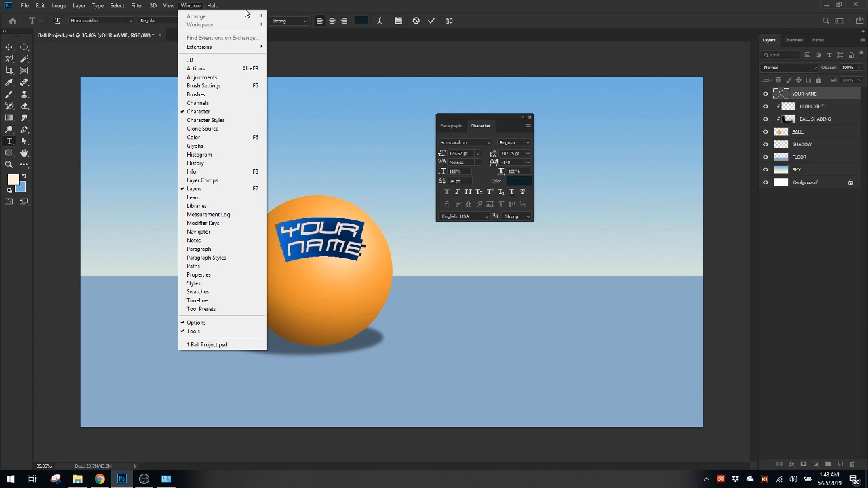
{"action": "left_click", "coordinate": [299, 5]}
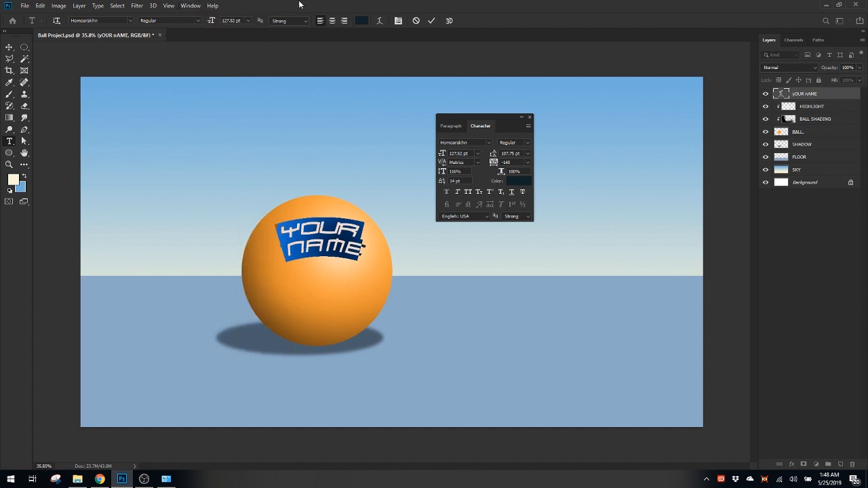
{"action": "left_click", "coordinate": [522, 119]}
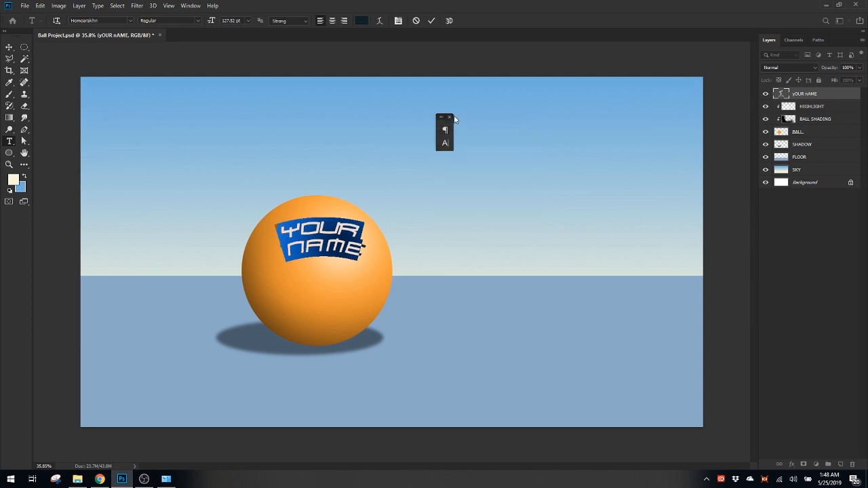
{"action": "left_click", "coordinate": [434, 266]}
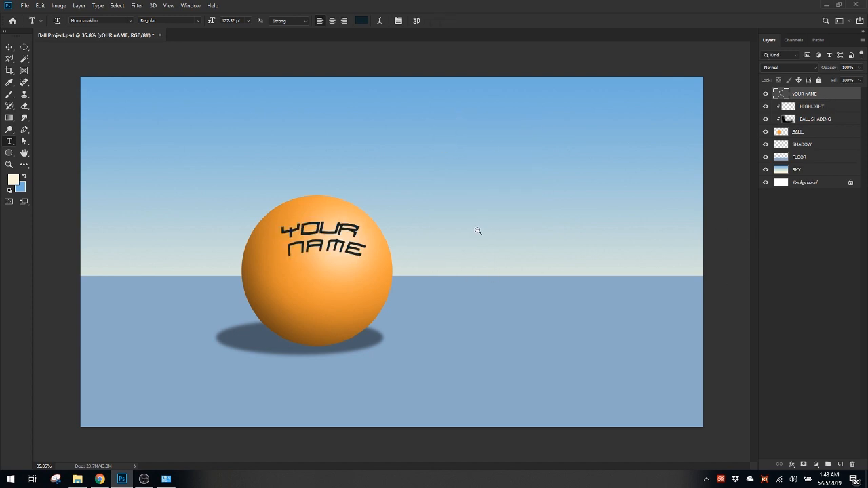
Shift the YOUR NAME text slightly to the left on the ball with Free Transform
{"action": "key", "text": "ctrl+0"}
{"action": "key", "text": "ctrl+t"}
{"action": "left_click_drag", "start_coordinate": [332, 231], "coordinate": [324, 231]}
{"action": "key", "text": "Return"}
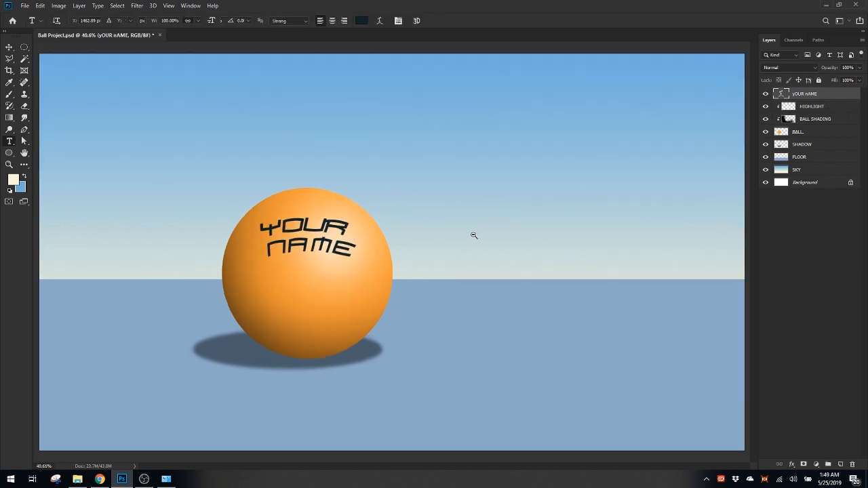
{"action": "left_click_drag", "start_coordinate": [473, 236], "coordinate": [478, 260]}
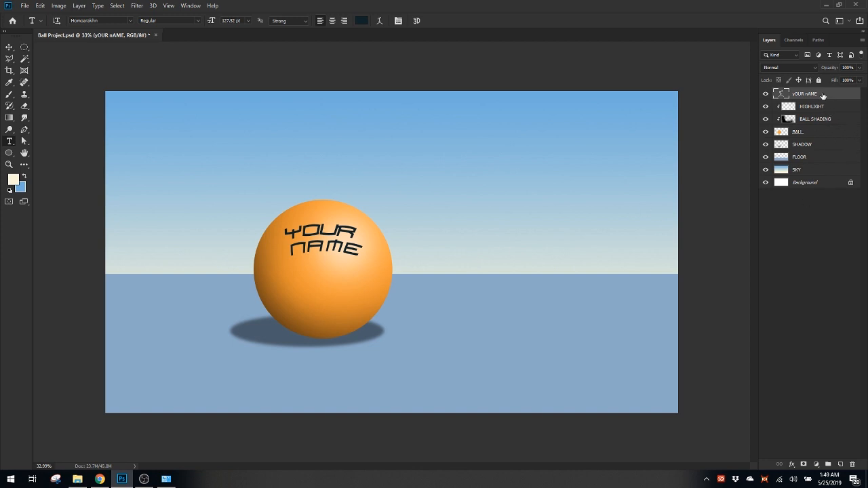
Try moving only the BALL layer into the sky at the right with Free Transform, then cancel
{"action": "left_click", "coordinate": [800, 134]}
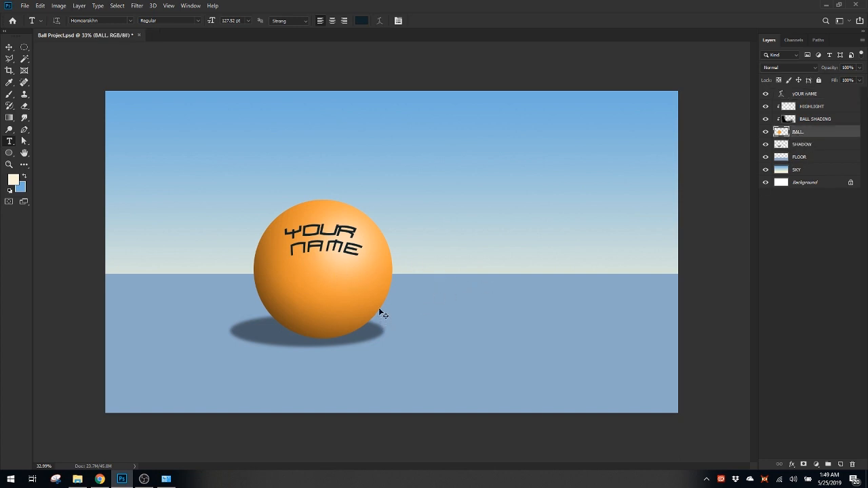
{"action": "key", "text": "ctrl+t"}
{"action": "left_click_drag", "start_coordinate": [369, 292], "coordinate": [603, 219]}
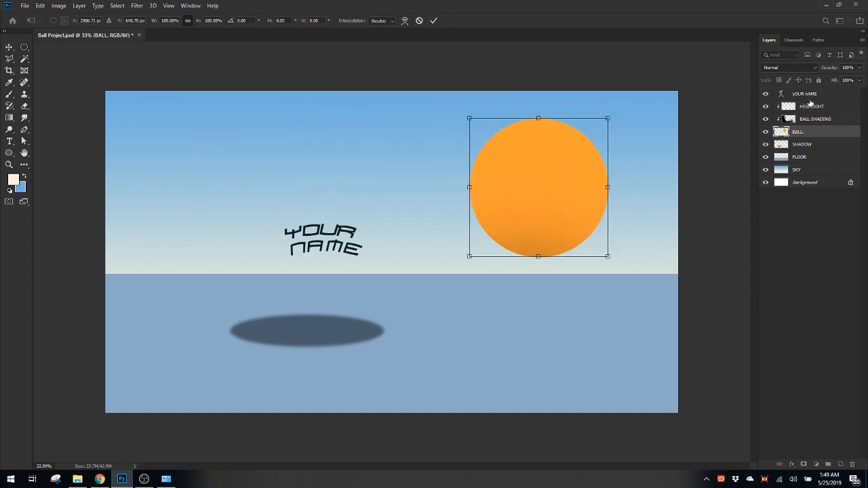
{"action": "key", "text": "Escape"}
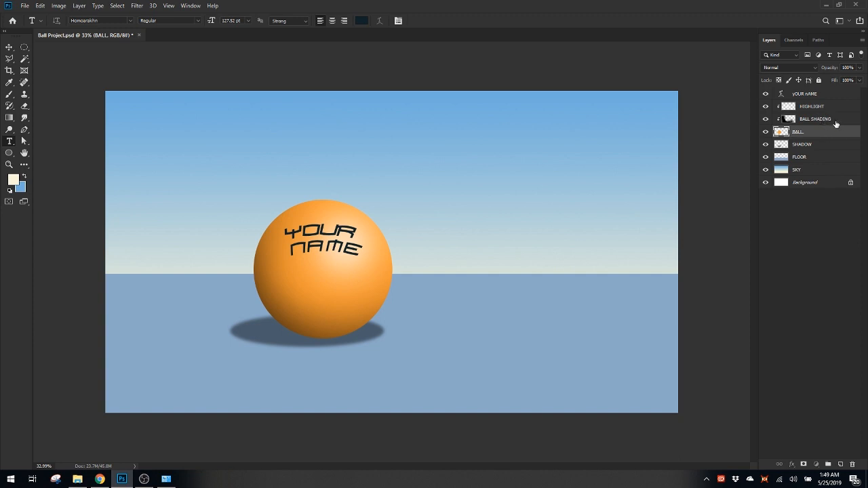
Try moving the BALL, BALL SHADING and HIGHLIGHT layers upward together with Free Transform, then cancel
{"action": "left_click", "coordinate": [836, 119], "text": "shift"}
{"action": "left_click", "coordinate": [837, 107], "text": "shift"}
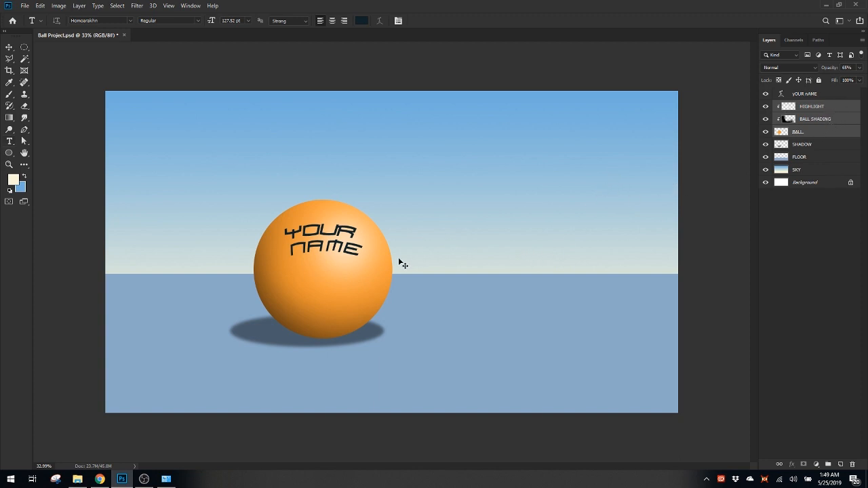
{"action": "key", "text": "ctrl+t"}
{"action": "left_click_drag", "start_coordinate": [378, 273], "coordinate": [361, 246]}
{"action": "key", "text": "Escape"}
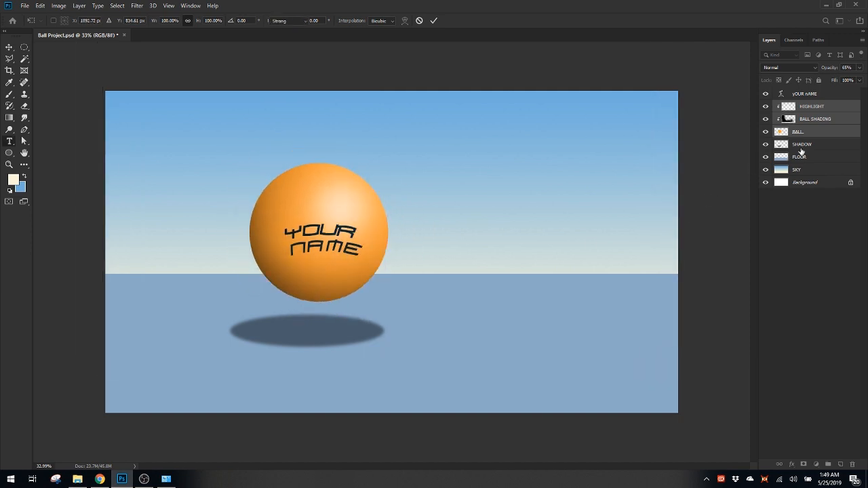
Try moving the SHADOW, BALL, BALL SHADING and HIGHLIGHT layers together with Free Transform, then cancel
{"action": "left_click", "coordinate": [820, 143]}
{"action": "left_click", "coordinate": [821, 132], "text": "ctrl"}
{"action": "left_click", "coordinate": [821, 121], "text": "ctrl"}
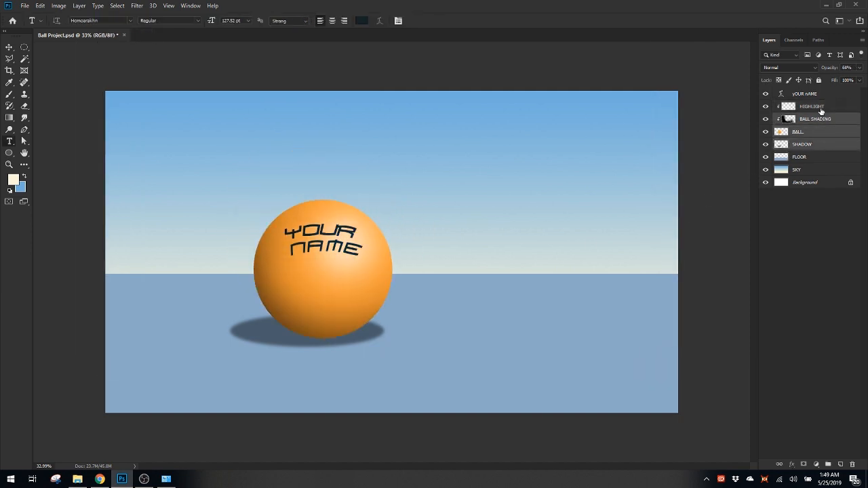
{"action": "left_click", "coordinate": [821, 109], "text": "ctrl"}
{"action": "key", "text": "ctrl+t"}
{"action": "mouse_move", "coordinate": [392, 257]}
{"action": "left_mouse_down"}
{"action": "mouse_move", "coordinate": [344, 269]}
{"action": "mouse_move", "coordinate": [410, 265]}
{"action": "left_mouse_up"}
{"action": "left_click_drag", "start_coordinate": [368, 267], "coordinate": [366, 265]}
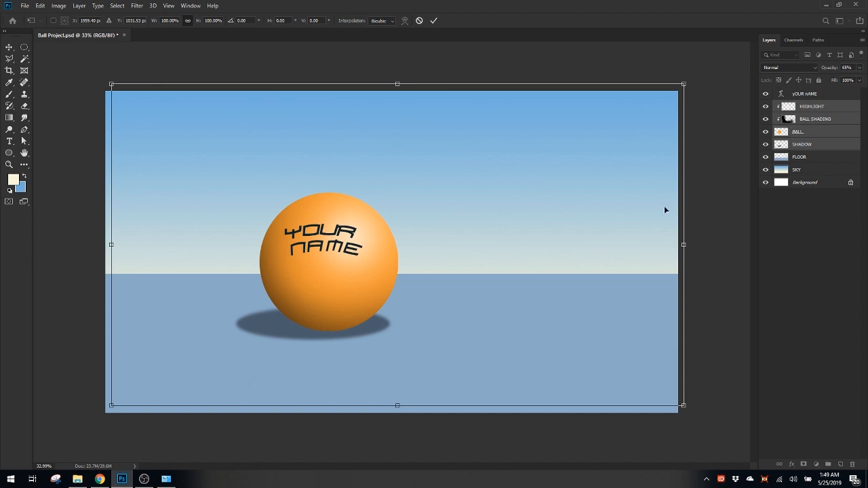
{"action": "key", "text": "Escape"}
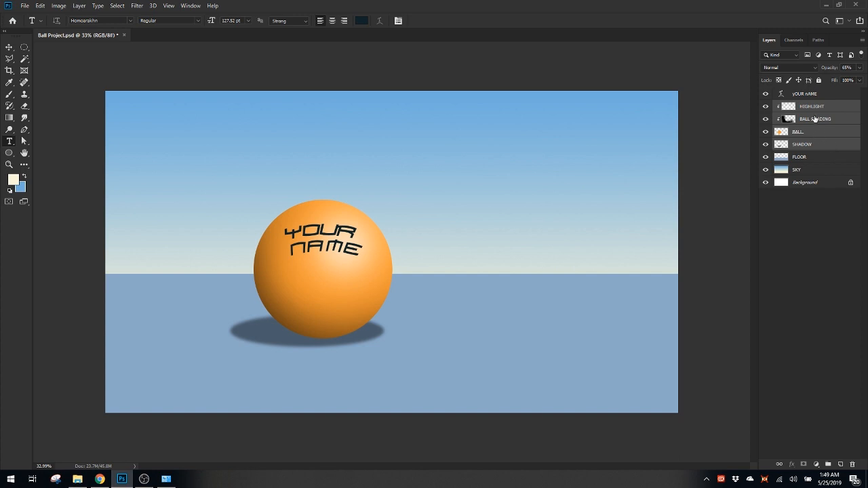
Duplicate the five layers from YOUR NAME through SHADOW and put the copies in one layer group
{"action": "left_click", "coordinate": [813, 146]}
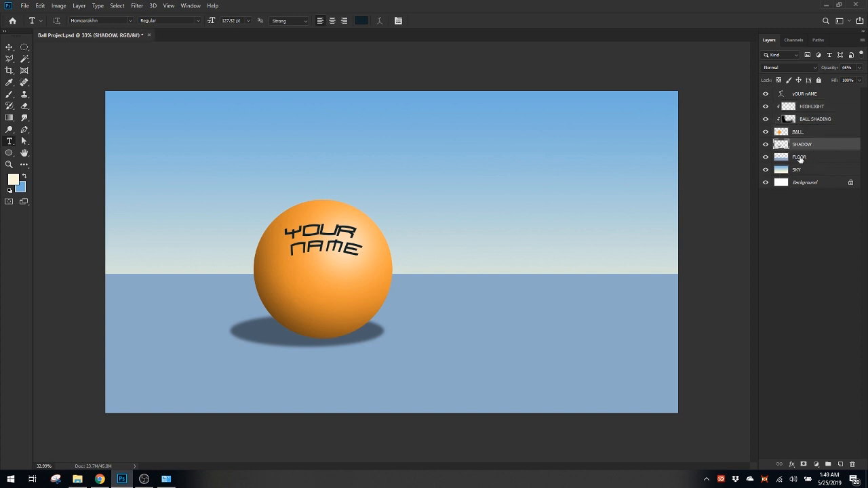
{"action": "left_click", "coordinate": [816, 109]}
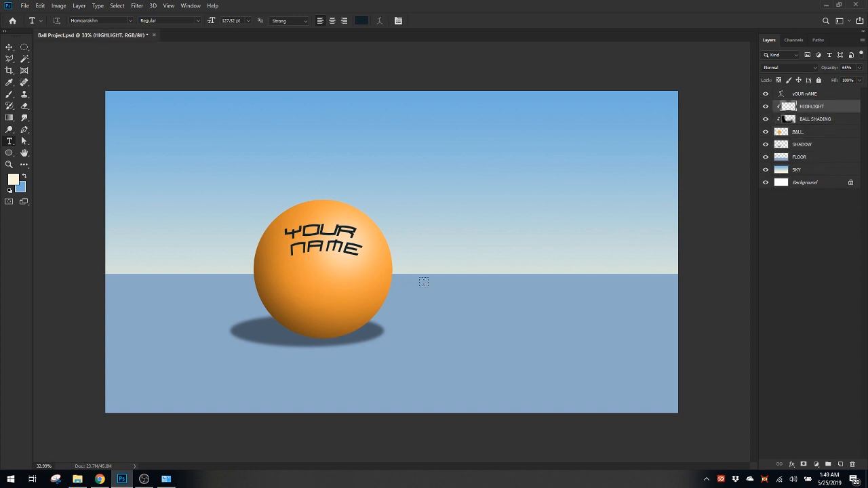
{"action": "left_click", "coordinate": [814, 96]}
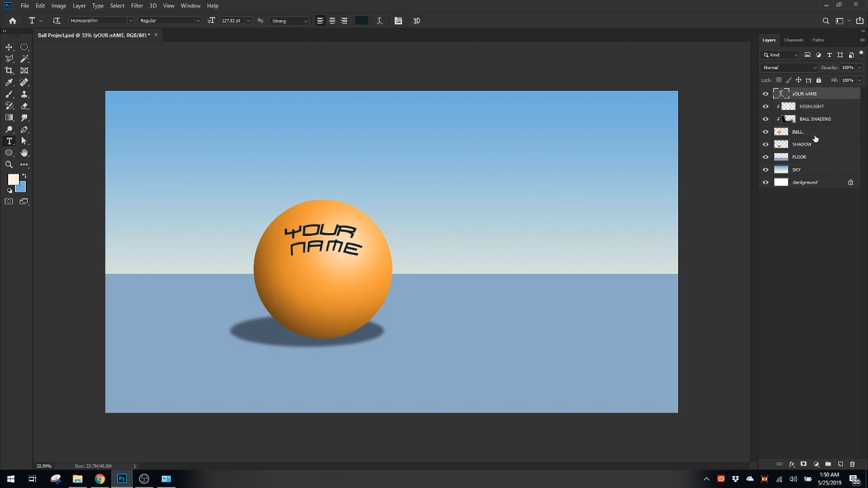
{"action": "left_click", "coordinate": [815, 135], "text": "shift"}
{"action": "left_click", "coordinate": [817, 146], "text": "shift"}
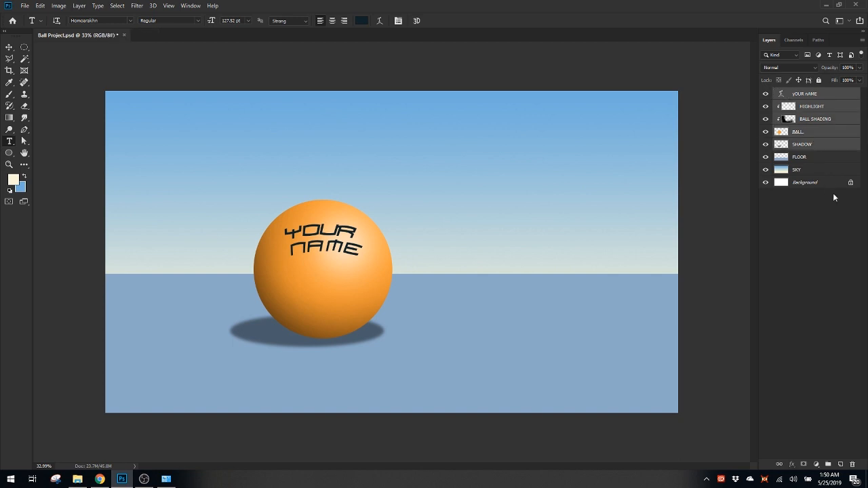
{"action": "left_click", "coordinate": [827, 95]}
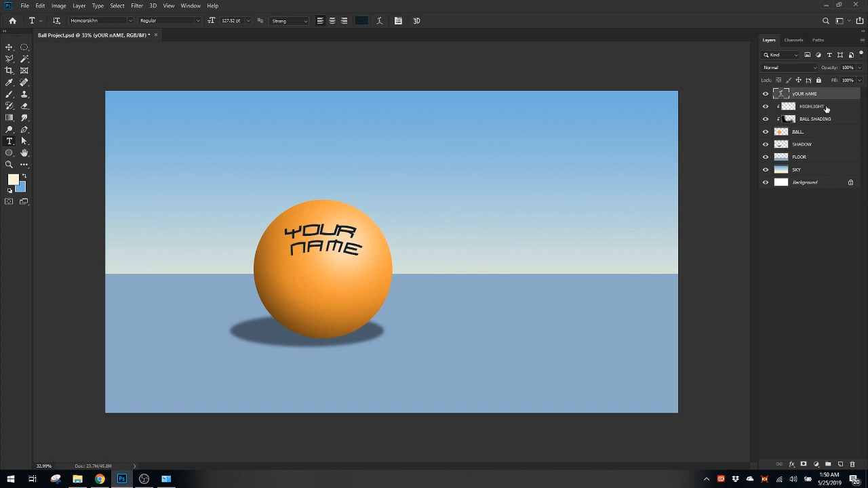
{"action": "left_click", "coordinate": [819, 145], "text": "shift"}
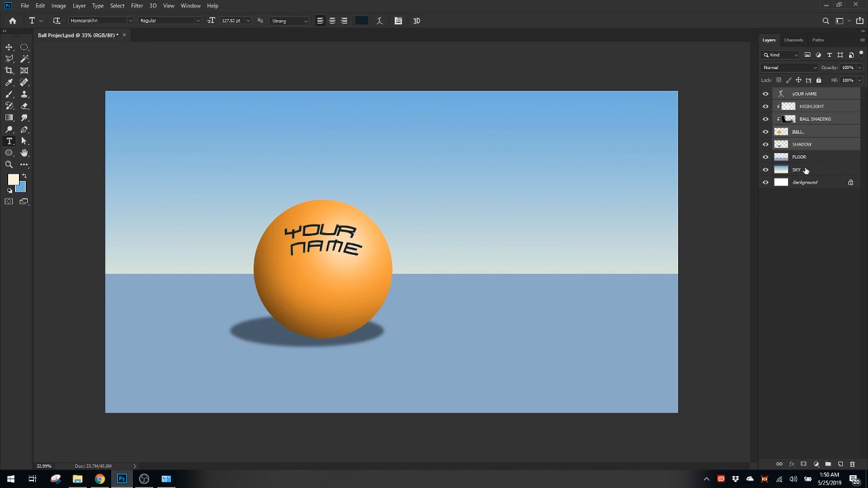
{"action": "key", "text": "ctrl+j"}
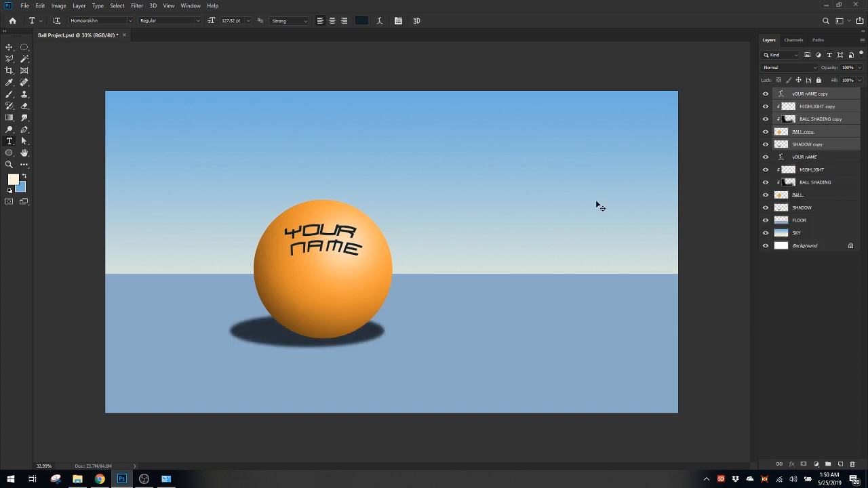
{"action": "key", "text": "ctrl+g"}
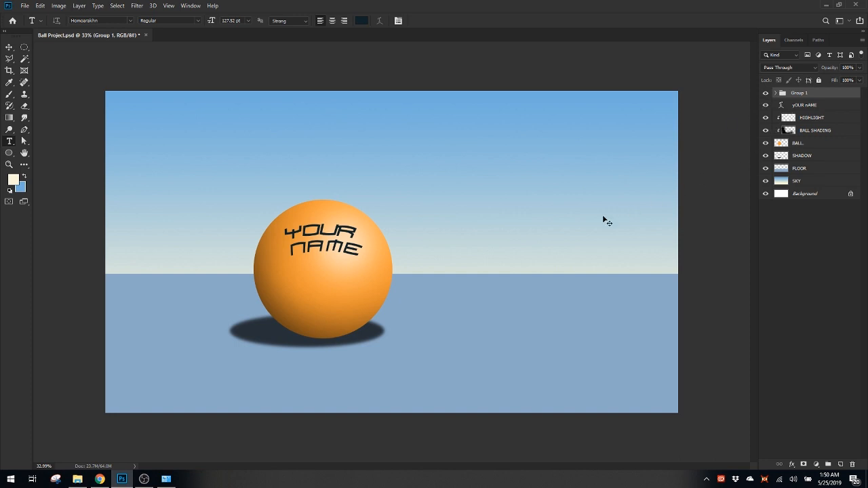
Move the grouped ball copy horizontally to the right of the original ball with Free Transform
{"action": "key", "text": "ctrl+t"}
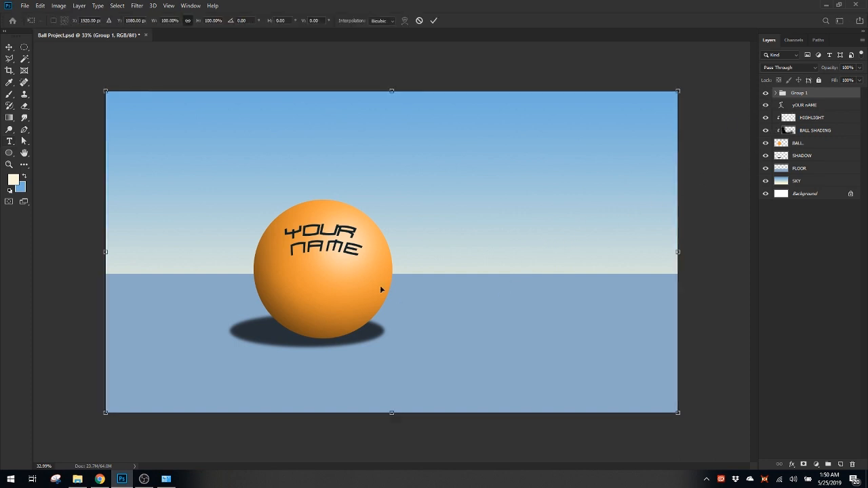
{"action": "left_click_drag", "start_coordinate": [380, 289], "coordinate": [582, 290]}
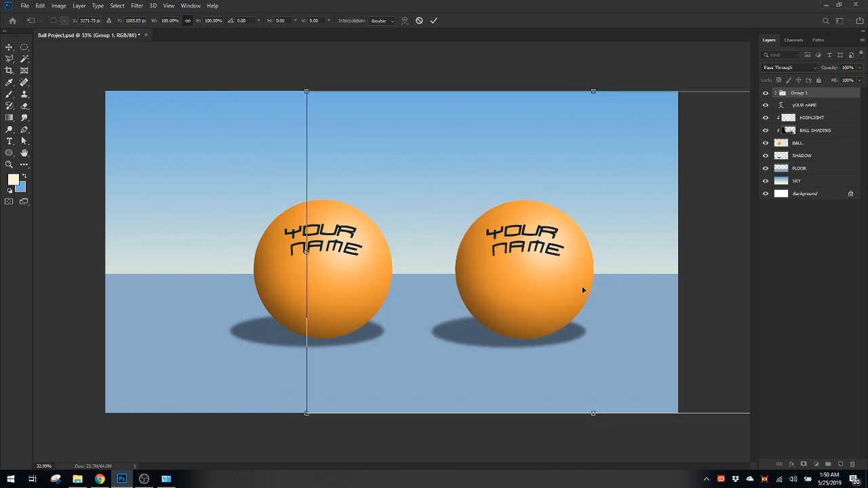
{"action": "key", "text": "Return"}
{"action": "key", "text": "t"}
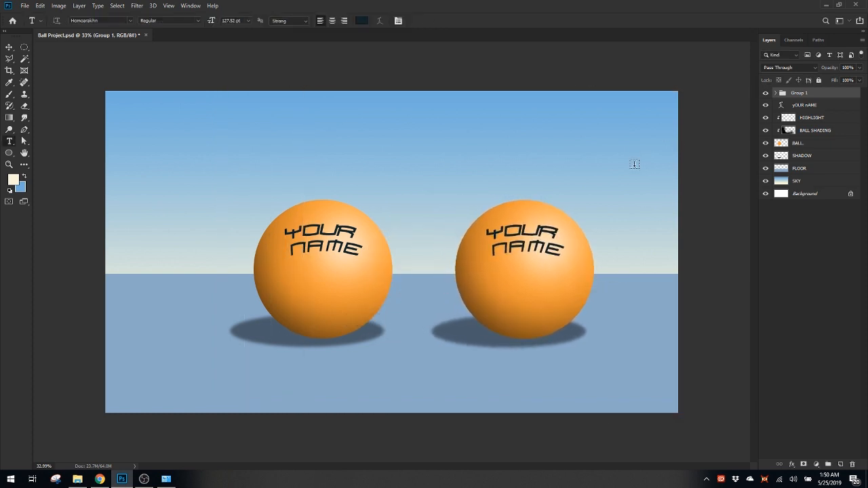
Group the original ball's YOUR NAME, HIGHLIGHT, BALL SHADING and BALL layers
{"action": "left_click", "coordinate": [805, 107]}
{"action": "left_click", "coordinate": [808, 143], "text": "shift"}
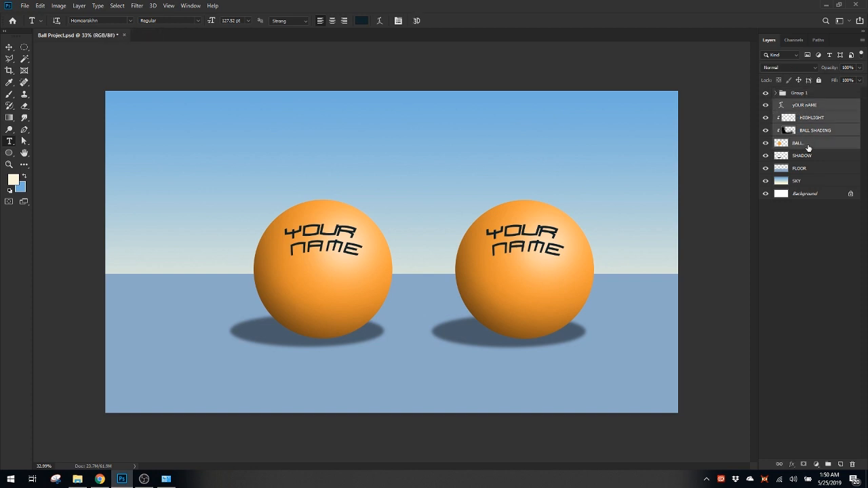
{"action": "key", "text": "ctrl+g"}
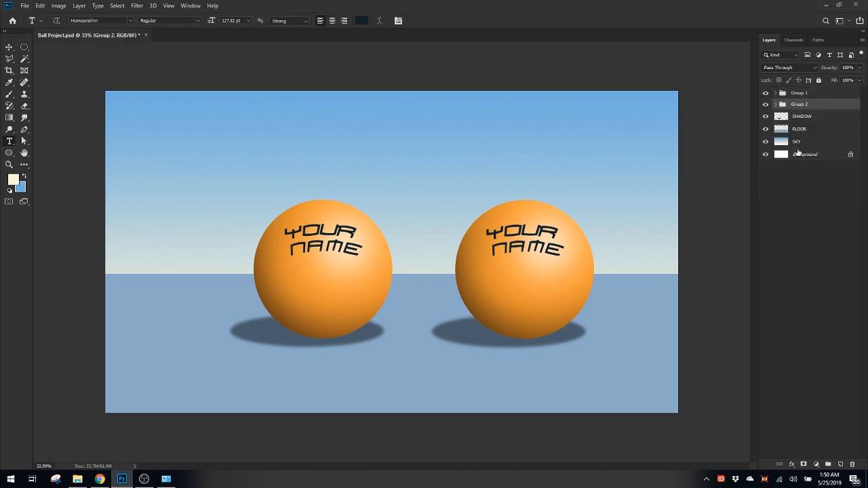
Toggle the new group's visibility to check which parts of the original ball it contains
{"action": "left_click", "coordinate": [766, 105]}
{"action": "left_click", "coordinate": [766, 104]}
{"action": "left_click", "coordinate": [765, 105]}
{"action": "left_click", "coordinate": [765, 106]}
{"action": "mouse_move", "coordinate": [452, 251]}
{"action": "left_mouse_down"}
{"action": "mouse_move", "coordinate": [430, 248]}
{"action": "mouse_move", "coordinate": [454, 253]}
{"action": "left_mouse_up"}
{"action": "left_click", "coordinate": [766, 104]}
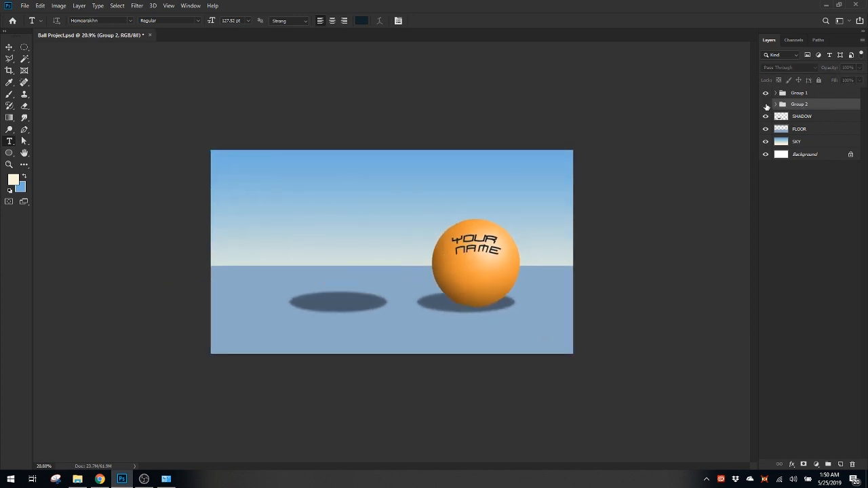
{"action": "left_click", "coordinate": [766, 105]}
Rename the original ball's group as ball1 and the copied ball's group as BALL 2
{"action": "double_click", "coordinate": [799, 104]}
{"action": "type", "text": "Ball2"}
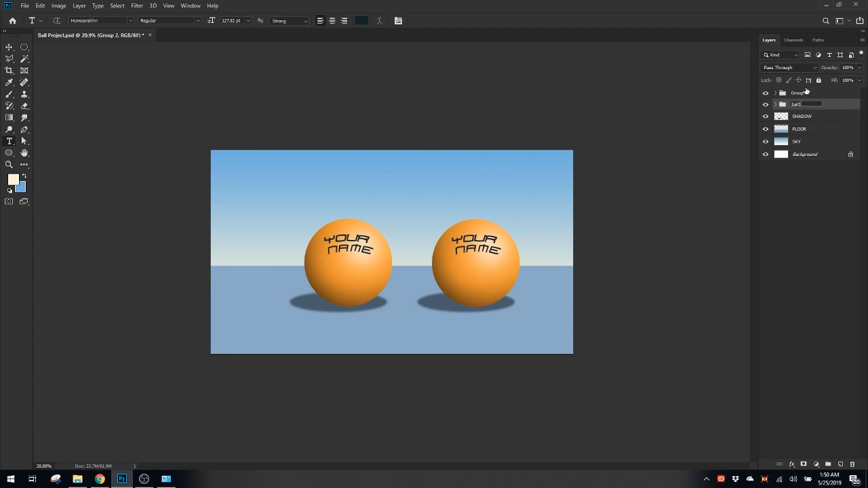
{"action": "double_click", "coordinate": [802, 94]}
{"action": "type", "text": "ba"}
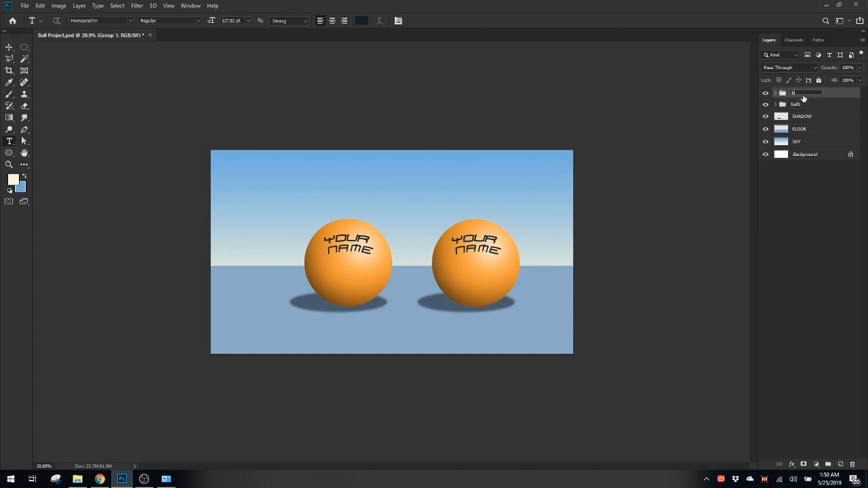
{"action": "type", "text": "LL 2"}
{"action": "key", "text": "Return"}
Scale the BALL 2 group down proportionally with Free Transform and position the smaller ball to the right of the original
{"action": "scroll", "coordinate": [442, 259], "scroll_direction": "up", "scroll_amount": 3}
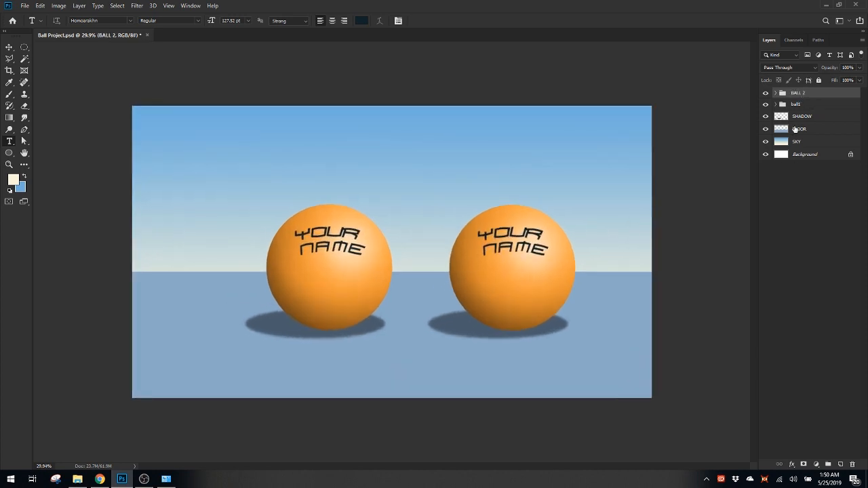
{"action": "key", "text": "ctrl+t"}
{"action": "key", "text": "ctrl+minus"}
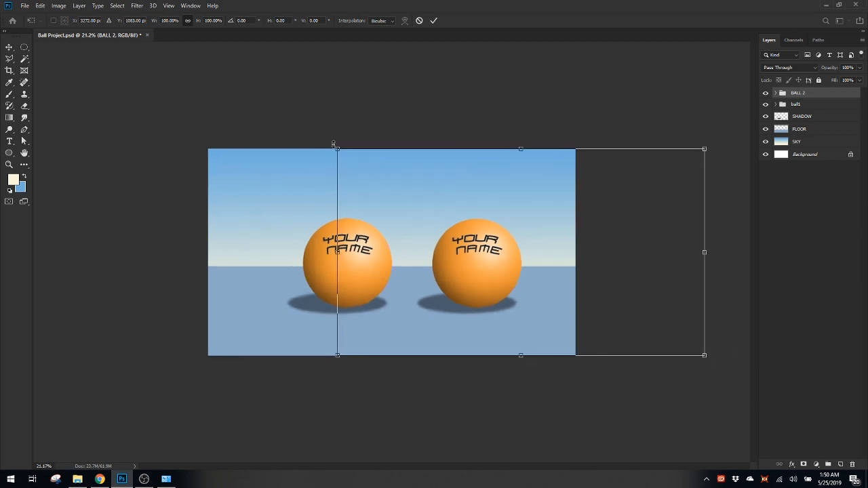
{"action": "left_click_drag", "start_coordinate": [339, 151], "coordinate": [445, 210]}
{"action": "mouse_move", "coordinate": [527, 272]}
{"action": "left_mouse_down"}
{"action": "mouse_move", "coordinate": [482, 241]}
{"action": "mouse_move", "coordinate": [520, 270]}
{"action": "left_mouse_up"}
{"action": "key", "text": "Return"}
Examine the BALL 2 group's bounding box with Free Transform, then cancel the transform
{"action": "key", "text": "t"}
{"action": "key", "text": "ctrl+t"}
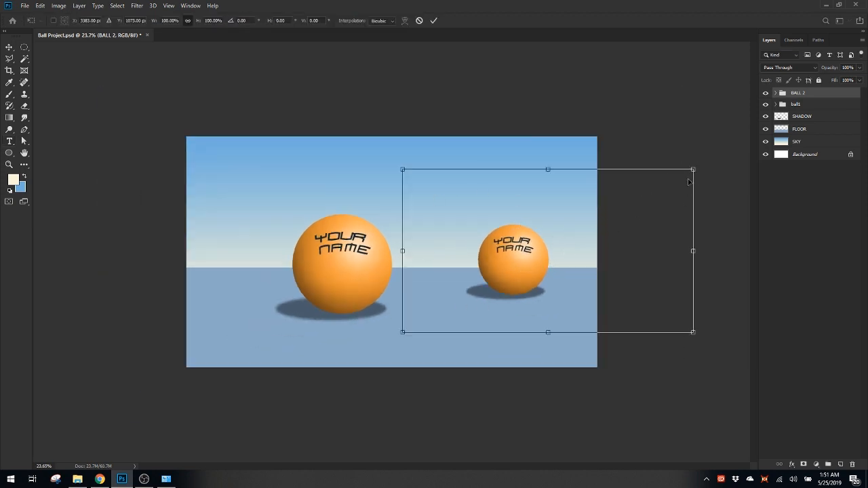
{"action": "left_click_drag", "start_coordinate": [402, 168], "coordinate": [394, 165]}
{"action": "key", "text": "Escape"}
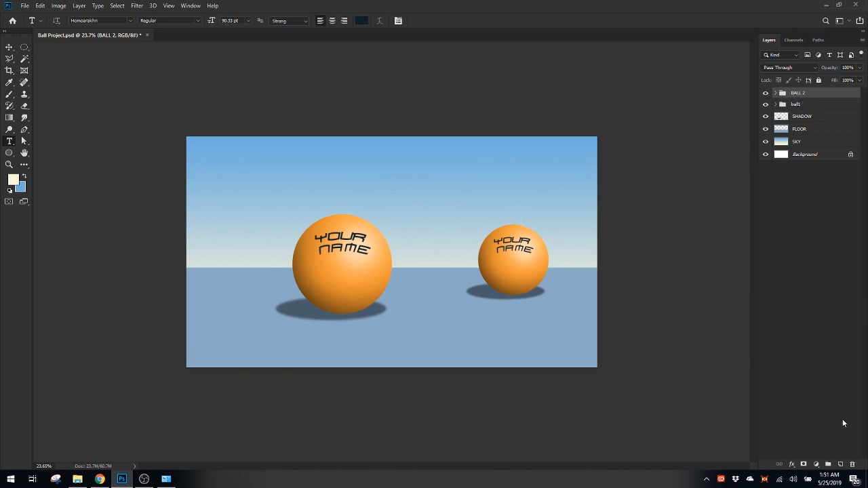
Add an empty layer above the BALL 2 group and merge the two into one layer
{"action": "left_click", "coordinate": [843, 465]}
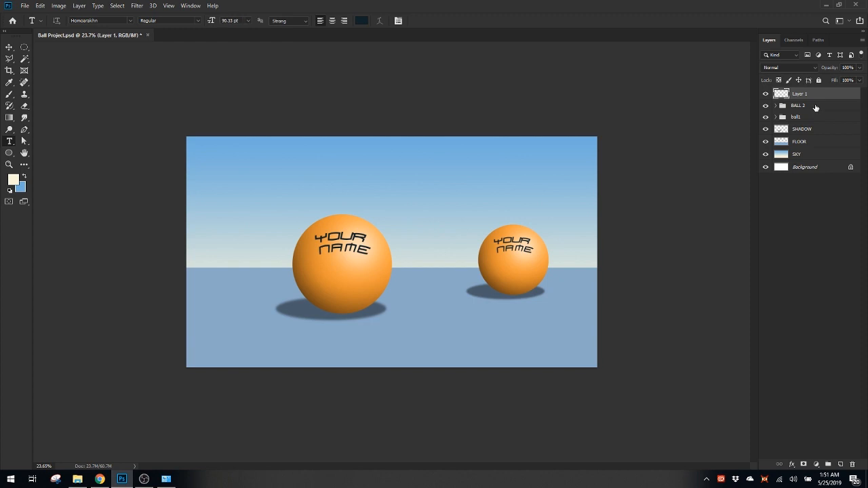
{"action": "left_click", "coordinate": [816, 107], "text": "shift"}
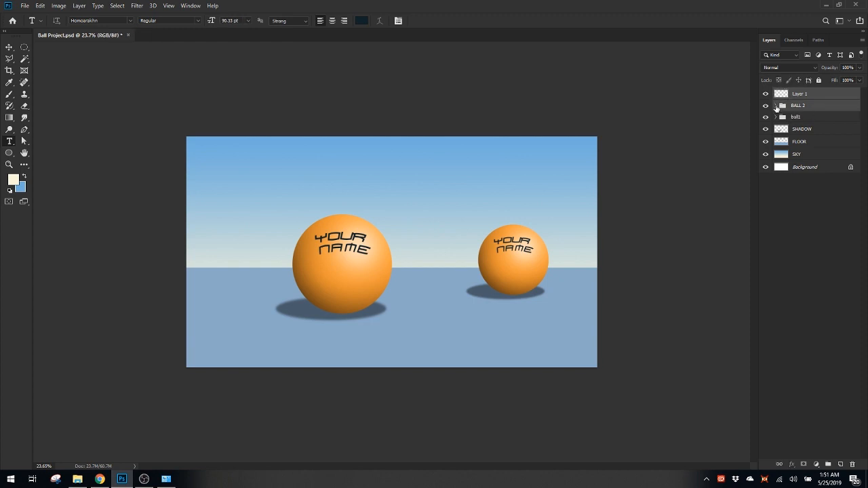
{"action": "right_click", "coordinate": [819, 109]}
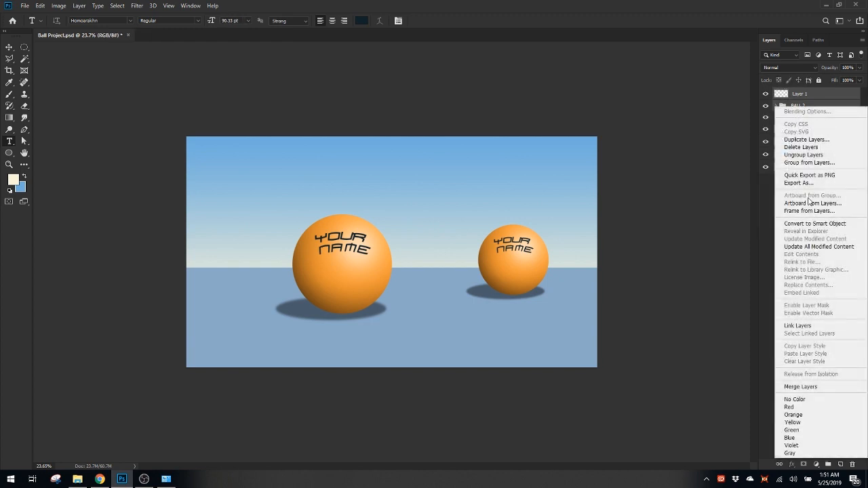
{"action": "left_click", "coordinate": [801, 386]}
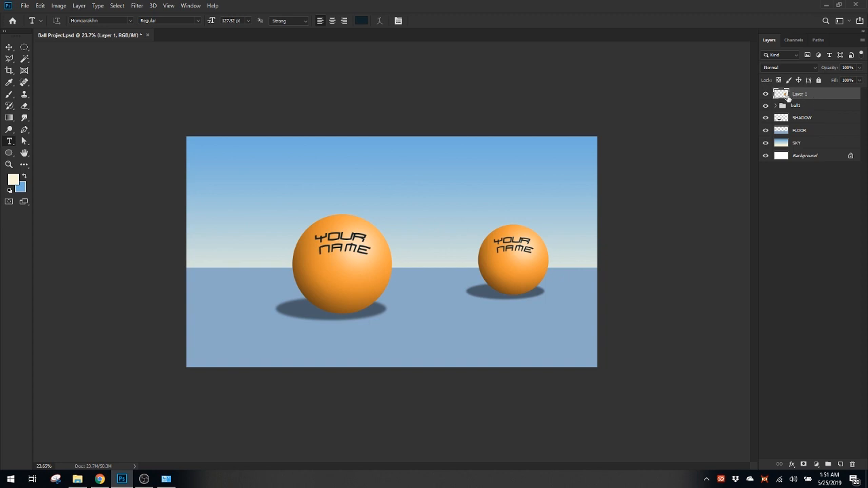
Try moving and enlarging the merged ball with Free Transform, then undo back to the separate BALL 2 group
{"action": "key", "text": "ctrl+t"}
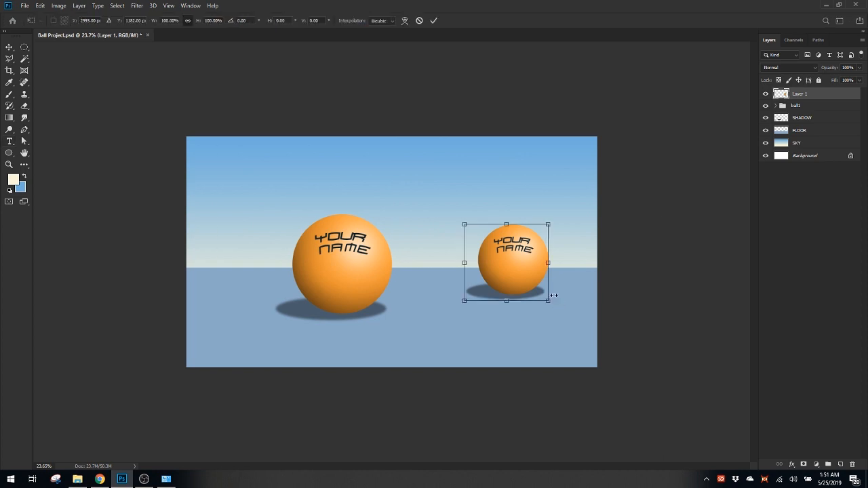
{"action": "mouse_move", "coordinate": [539, 247]}
{"action": "left_mouse_down"}
{"action": "mouse_move", "coordinate": [519, 222]}
{"action": "mouse_move", "coordinate": [533, 234]}
{"action": "mouse_move", "coordinate": [528, 247]}
{"action": "left_mouse_up"}
{"action": "key", "text": "ctrl+0"}
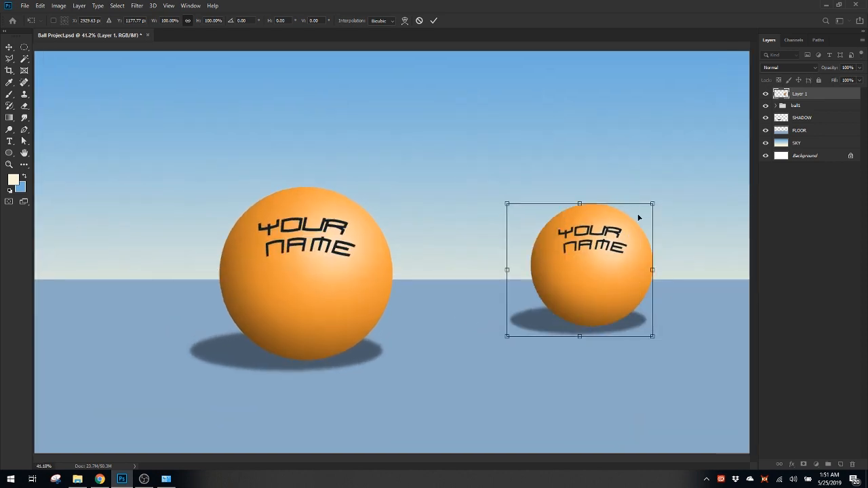
{"action": "mouse_move", "coordinate": [652, 203]}
{"action": "left_mouse_down"}
{"action": "mouse_move", "coordinate": [637, 235]}
{"action": "mouse_move", "coordinate": [678, 224]}
{"action": "mouse_move", "coordinate": [663, 195]}
{"action": "left_mouse_up"}
{"action": "key", "text": "Return"}
{"action": "key", "text": "t"}
{"action": "key", "text": "ctrl+minus"}
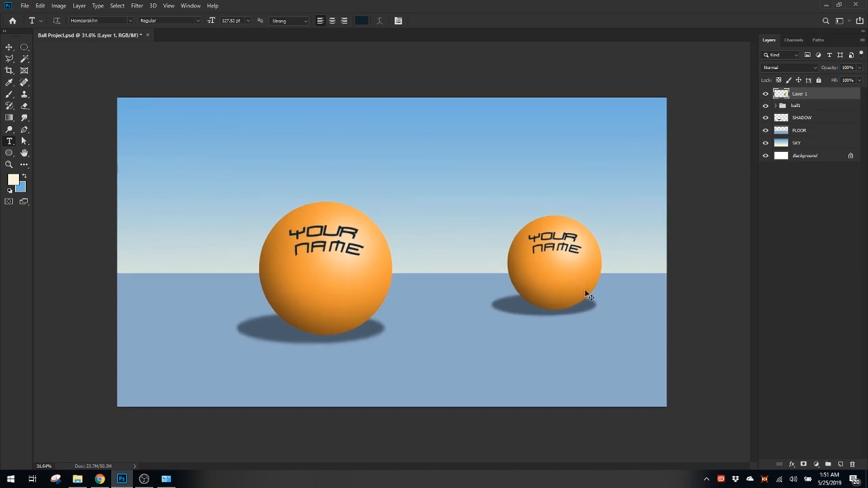
{"action": "key", "text": "Escape"}
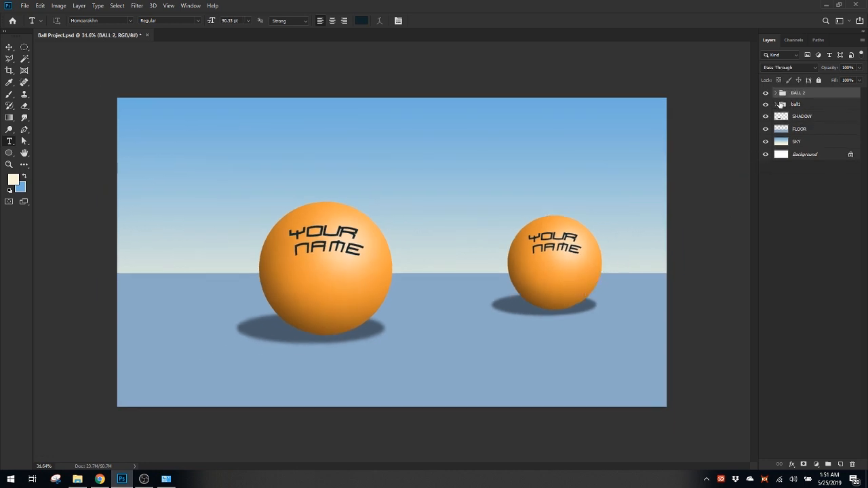
Expand the BALL 2 group to view its layers, then convert the group to a smart object
{"action": "left_click", "coordinate": [776, 93]}
{"action": "left_click", "coordinate": [776, 93]}
{"action": "left_click", "coordinate": [776, 93]}
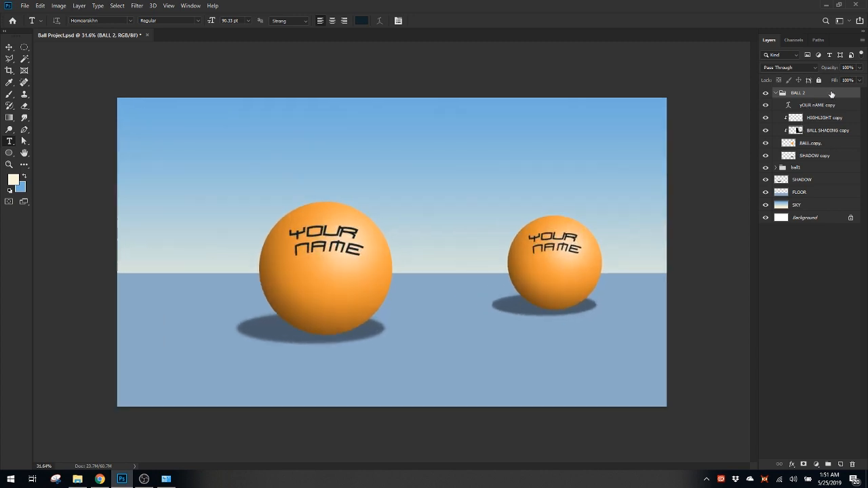
{"action": "right_click", "coordinate": [832, 93]}
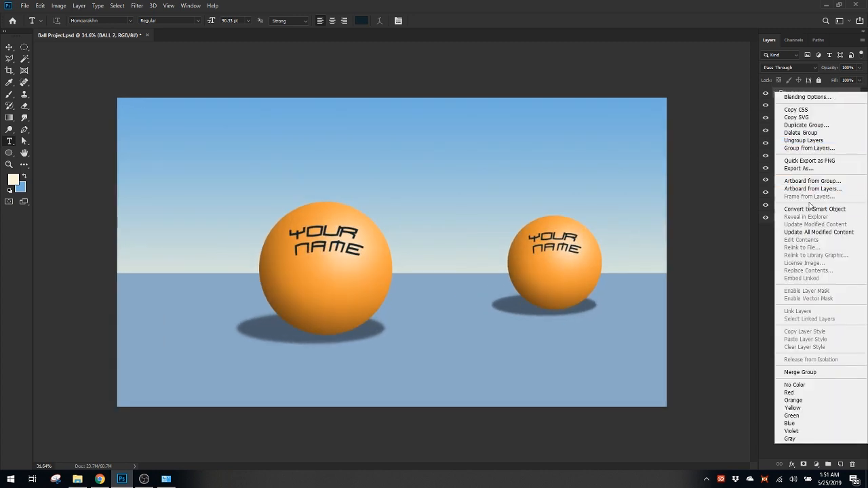
{"action": "left_click", "coordinate": [806, 210]}
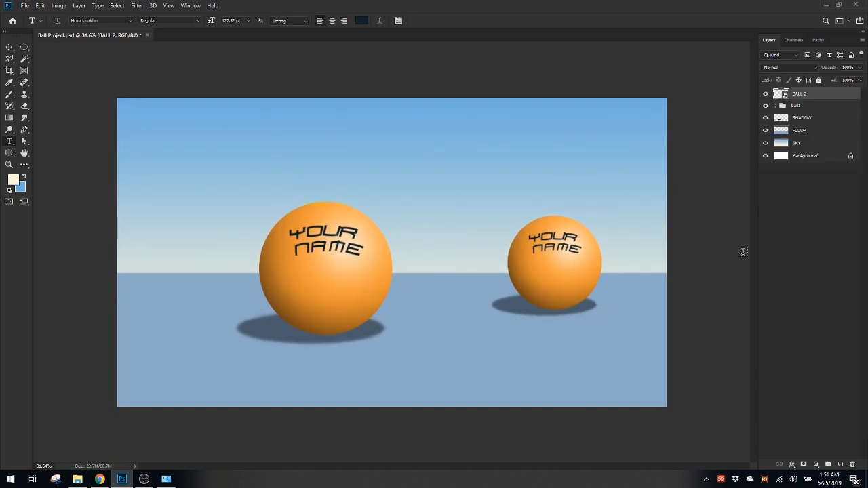
Examine the BALL 2 smart object's bounding box with Free Transform, then cancel the transform
{"action": "key", "text": "ctrl+t"}
{"action": "mouse_move", "coordinate": [476, 223]}
{"action": "left_mouse_down"}
{"action": "mouse_move", "coordinate": [453, 224]}
{"action": "mouse_move", "coordinate": [471, 224]}
{"action": "left_mouse_up"}
{"action": "left_click_drag", "start_coordinate": [595, 215], "coordinate": [564, 216]}
{"action": "key", "text": "t"}
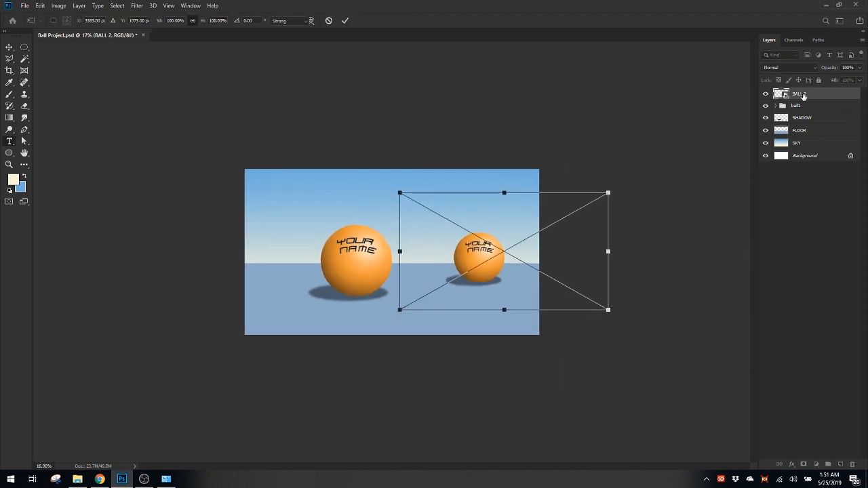
{"action": "left_click_drag", "start_coordinate": [491, 257], "coordinate": [508, 260]}
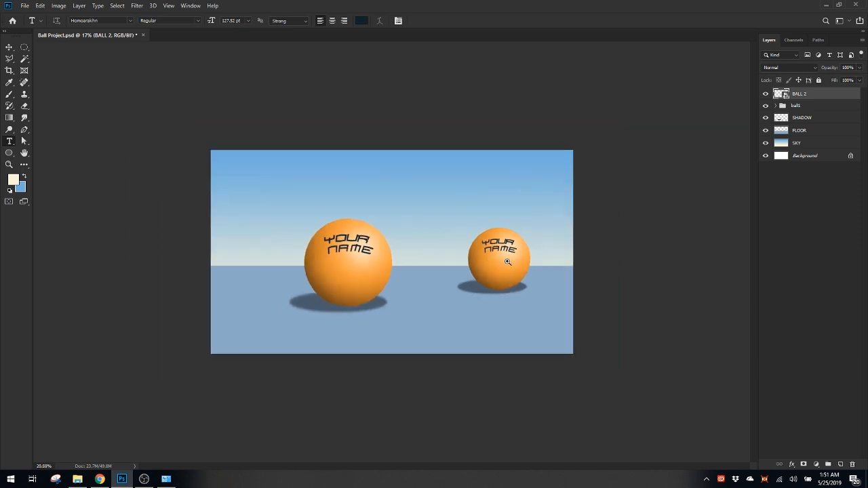
Toggle the BALL 2 smart object's visibility and try scaling it down with Free Transform, then cancel
{"action": "left_click", "coordinate": [766, 95]}
{"action": "left_click", "coordinate": [766, 95]}
{"action": "key", "text": "ctrl+t"}
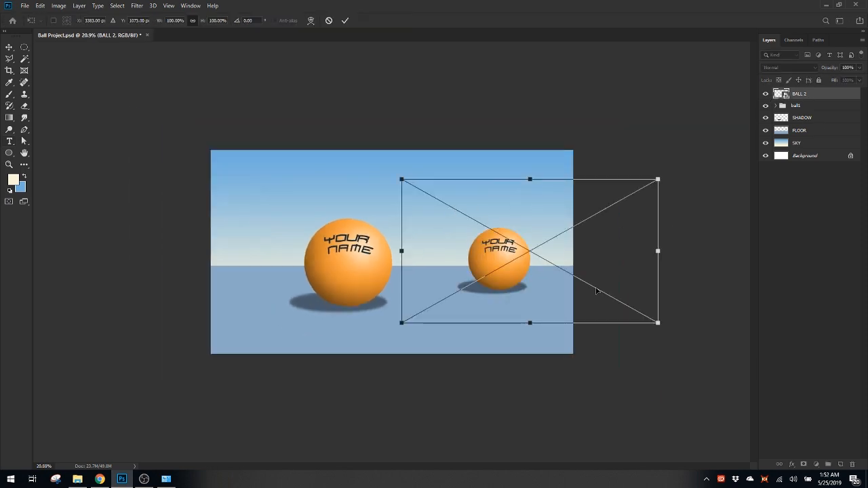
{"action": "key", "text": "Escape"}
{"action": "mouse_move", "coordinate": [577, 247]}
{"action": "left_mouse_down"}
{"action": "mouse_move", "coordinate": [624, 247]}
{"action": "mouse_move", "coordinate": [583, 247]}
{"action": "left_mouse_up"}
{"action": "key", "text": "ctrl+t"}
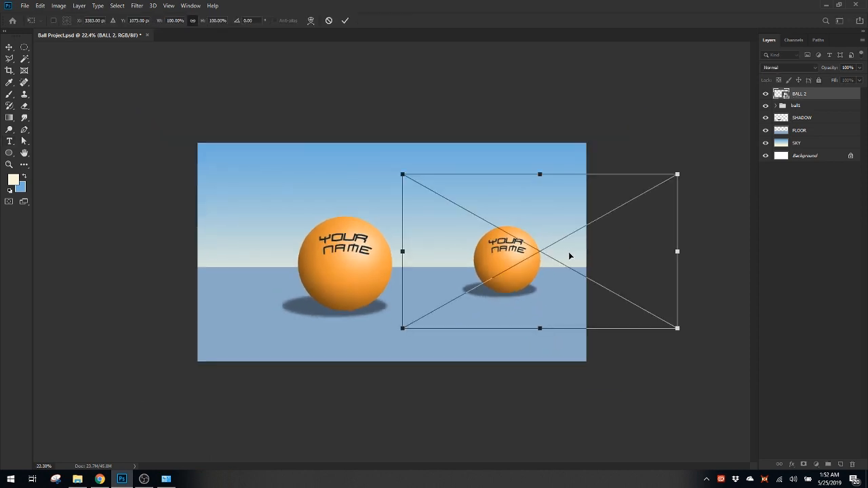
{"action": "left_click_drag", "start_coordinate": [678, 174], "coordinate": [567, 320]}
{"action": "key", "text": "Return"}
{"action": "key", "text": "Escape"}
Toggle the visibility of the ball1 group and the BALL 2 smart object to compare them
{"action": "left_click", "coordinate": [800, 104]}
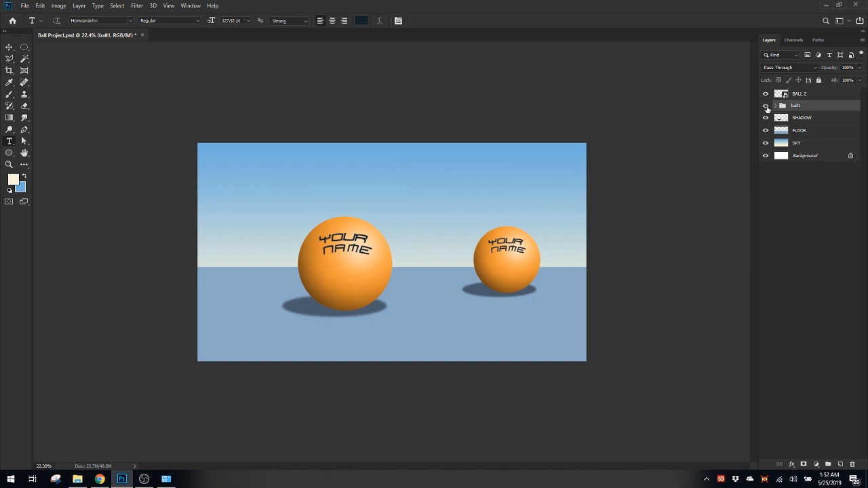
{"action": "left_click", "coordinate": [765, 106]}
{"action": "left_click", "coordinate": [766, 106]}
{"action": "left_click", "coordinate": [781, 94]}
{"action": "left_click", "coordinate": [766, 93]}
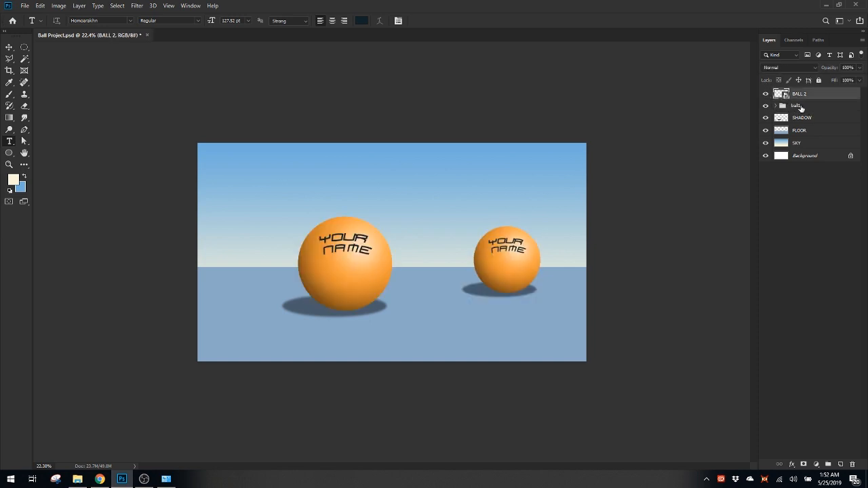
{"action": "left_click", "coordinate": [766, 93]}
{"action": "left_click", "coordinate": [766, 94]}
Duplicate the BALL 2 smart object and move the copy up and left, between and above the two balls
{"action": "key", "text": "ctrl+j"}
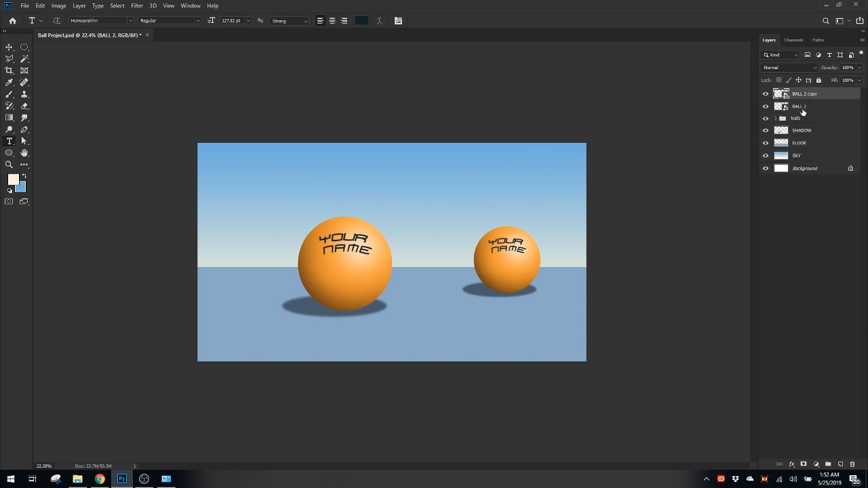
{"action": "key", "text": "ctrl+t"}
{"action": "left_click_drag", "start_coordinate": [547, 227], "coordinate": [479, 177]}
{"action": "key", "text": "Return"}
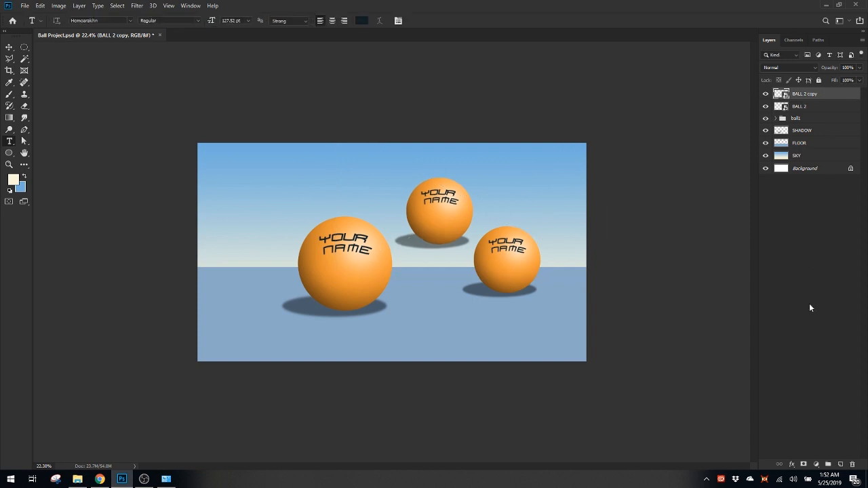
Merge the BALL 2 copy with a new empty layer and toggle the merged layer's visibility to check it
{"action": "left_click", "coordinate": [840, 463]}
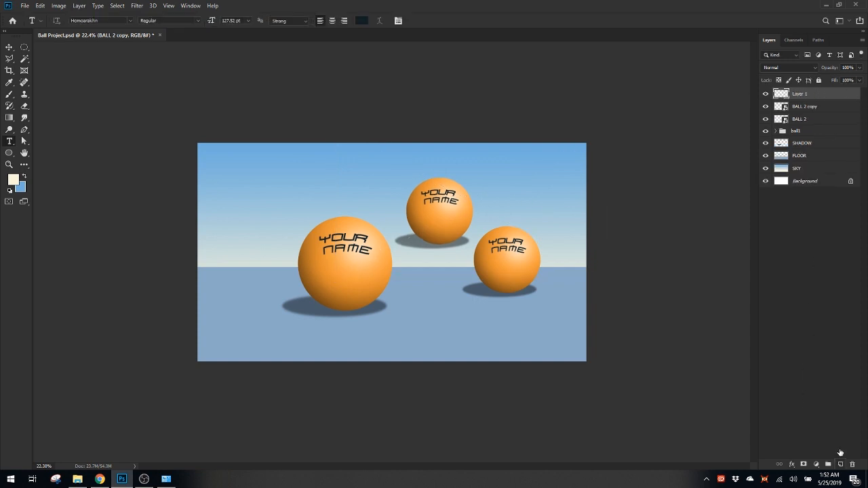
{"action": "right_click", "coordinate": [840, 107]}
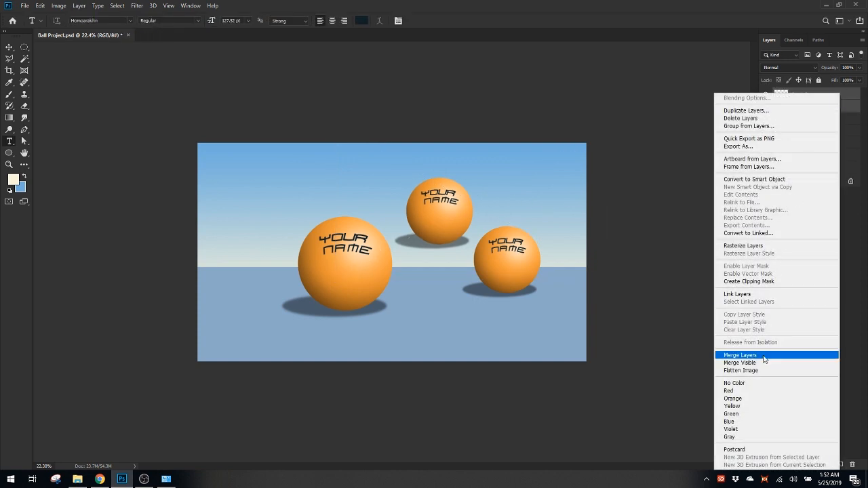
{"action": "left_click", "coordinate": [800, 354]}
{"action": "left_click", "coordinate": [766, 95]}
{"action": "left_click", "coordinate": [765, 94]}
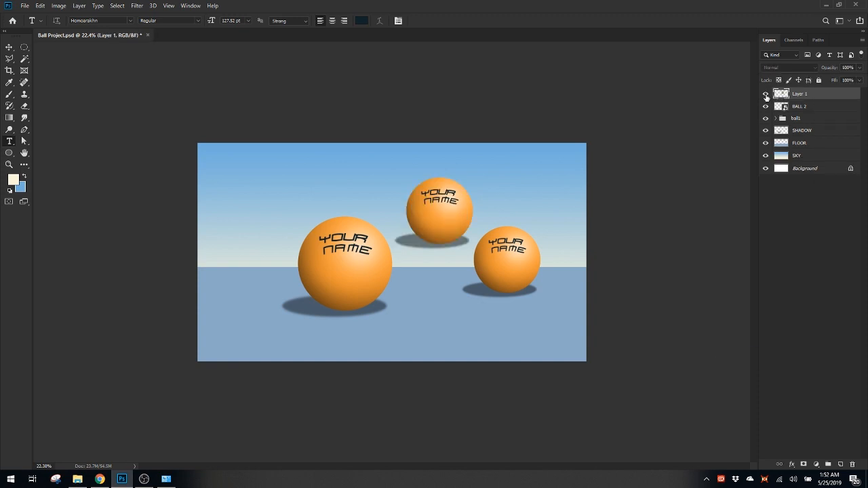
{"action": "left_click", "coordinate": [765, 94]}
{"action": "left_click", "coordinate": [766, 94]}
{"action": "left_click", "coordinate": [766, 95]}
{"action": "left_click", "coordinate": [766, 94]}
Move the merged third ball down onto the floor, in front of and between the other two balls
{"action": "key", "text": "ctrl+t"}
{"action": "left_click_drag", "start_coordinate": [471, 203], "coordinate": [466, 311]}
{"action": "key", "text": "Return"}
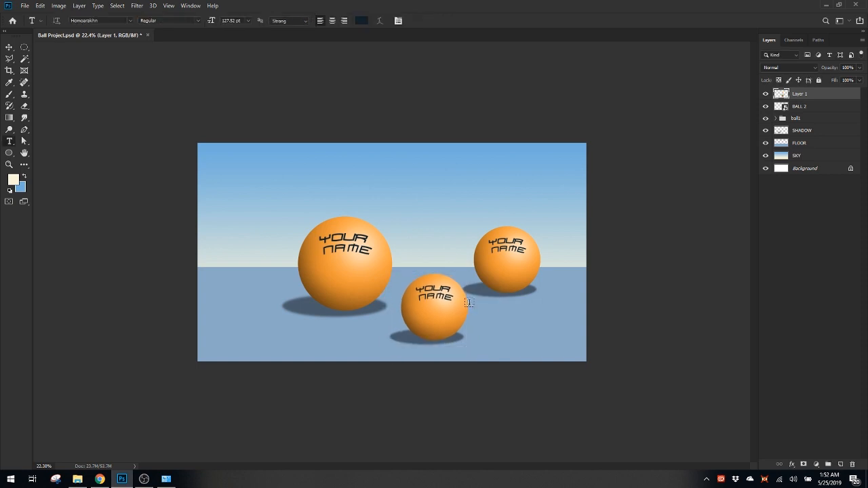
Shrink the merged third ball in two successive Free Transforms until it is only about 10 pixels wide
{"action": "key", "text": "ctrl+t"}
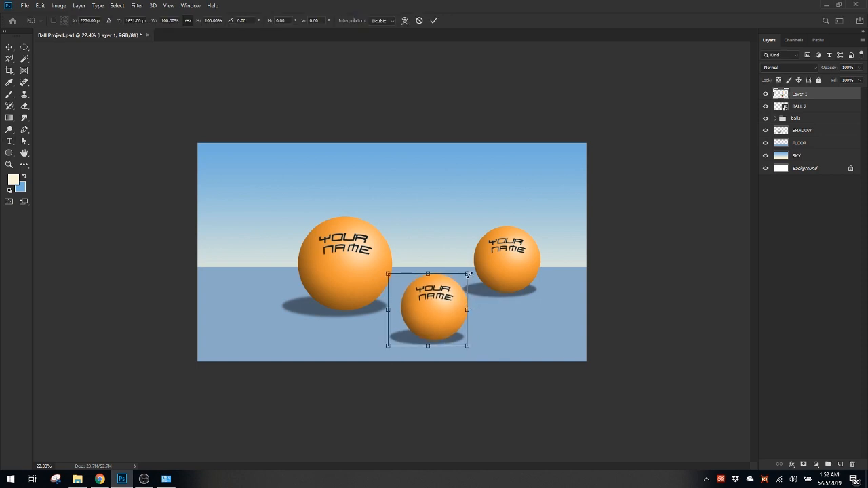
{"action": "left_click_drag", "start_coordinate": [468, 274], "coordinate": [481, 366]}
{"action": "key", "text": "Return"}
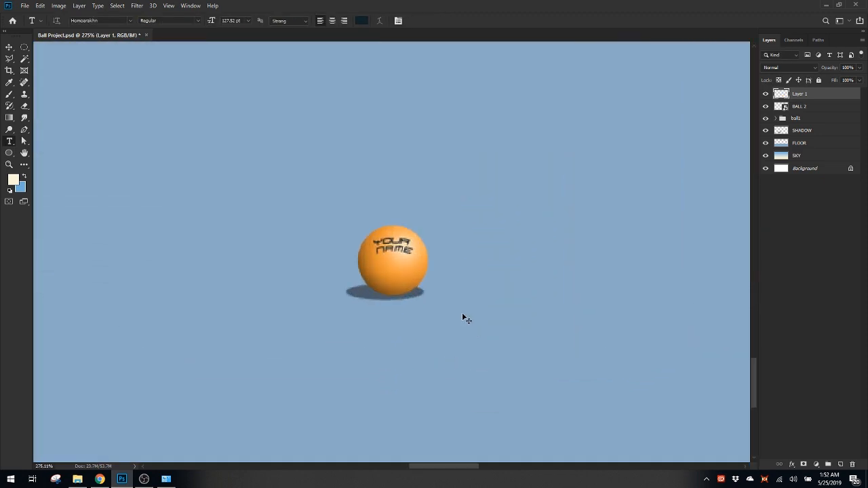
{"action": "key", "text": "ctrl+t"}
{"action": "left_click_drag", "start_coordinate": [428, 226], "coordinate": [457, 324]}
{"action": "key", "text": "Return"}
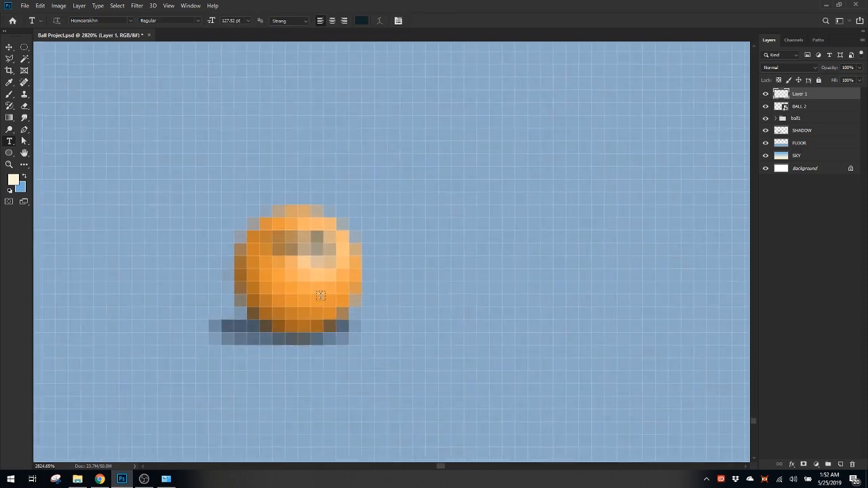
Examine the tiny merged ball in Layer 1 at pixel level and against the larger balls in the scene
{"action": "left_click_drag", "start_coordinate": [441, 276], "coordinate": [319, 255]}
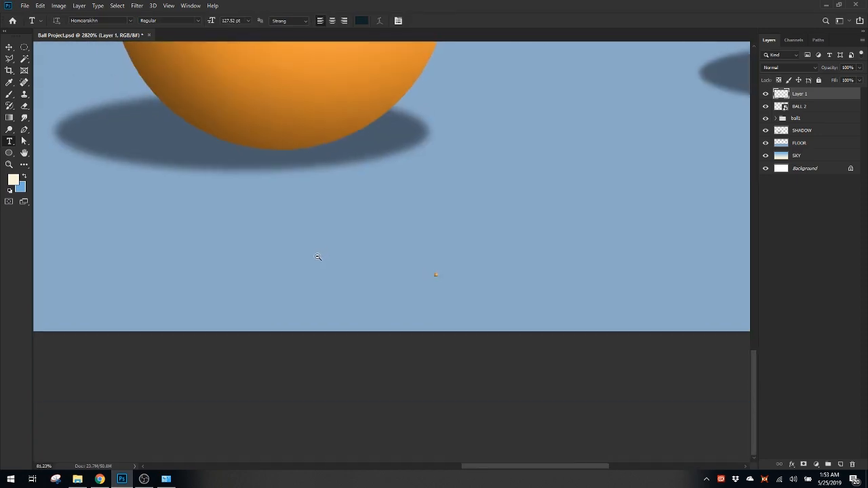
{"action": "left_click_drag", "start_coordinate": [459, 257], "coordinate": [433, 264]}
{"action": "left_click_drag", "start_coordinate": [487, 259], "coordinate": [520, 272]}
{"action": "left_click_drag", "start_coordinate": [395, 393], "coordinate": [453, 415]}
{"action": "left_click_drag", "start_coordinate": [373, 445], "coordinate": [235, 334]}
{"action": "left_click_drag", "start_coordinate": [354, 338], "coordinate": [328, 336]}
{"action": "left_click_drag", "start_coordinate": [407, 349], "coordinate": [387, 336]}
{"action": "left_click_drag", "start_coordinate": [268, 321], "coordinate": [363, 333]}
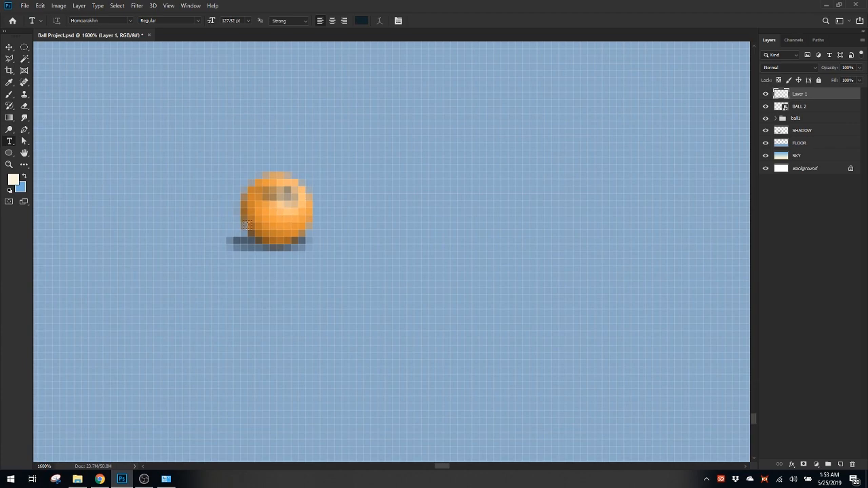
{"action": "left_click_drag", "start_coordinate": [368, 243], "coordinate": [300, 227]}
{"action": "left_click_drag", "start_coordinate": [466, 264], "coordinate": [382, 243]}
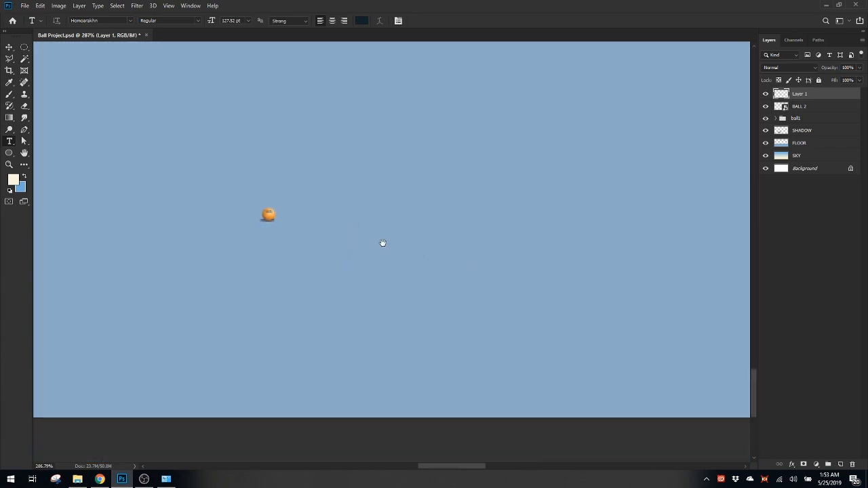
Enlarge the tiny merged ball in Layer 1 with Free Transform to roughly the size of the second ball
{"action": "key", "text": "ctrl+t"}
{"action": "left_click_drag", "start_coordinate": [279, 206], "coordinate": [572, 102]}
{"action": "left_click_drag", "start_coordinate": [572, 221], "coordinate": [482, 218]}
{"action": "left_click_drag", "start_coordinate": [484, 224], "coordinate": [365, 362]}
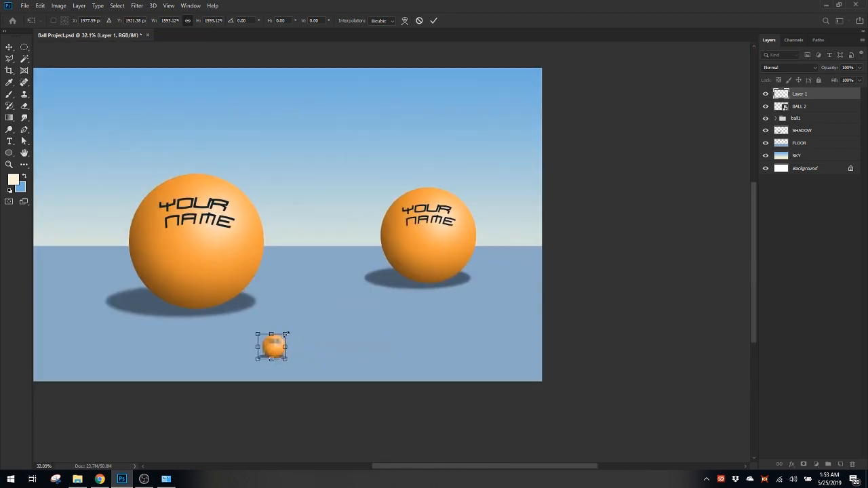
{"action": "left_click_drag", "start_coordinate": [287, 334], "coordinate": [425, 272]}
{"action": "key", "text": "Return"}
{"action": "key", "text": "t"}
Move the enlarged merged ball up into the sky, above and between the other two balls
{"action": "key", "text": "ctrl+t"}
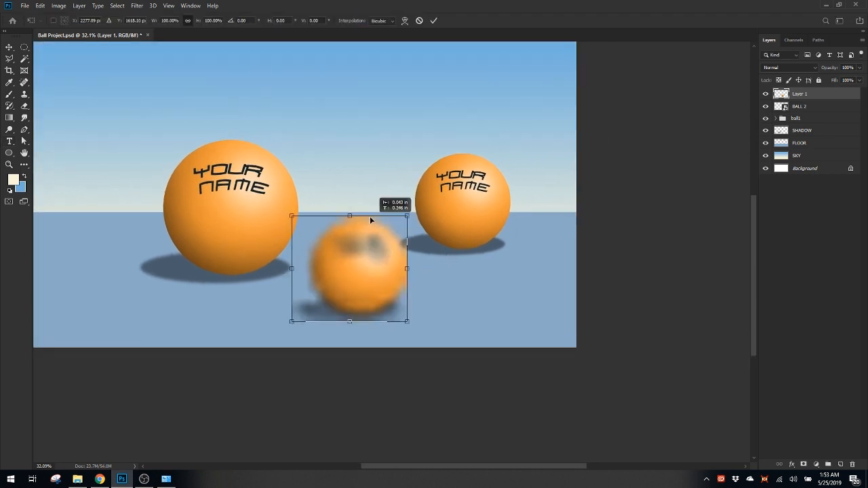
{"action": "left_click_drag", "start_coordinate": [370, 219], "coordinate": [325, 175]}
{"action": "key", "text": "t"}
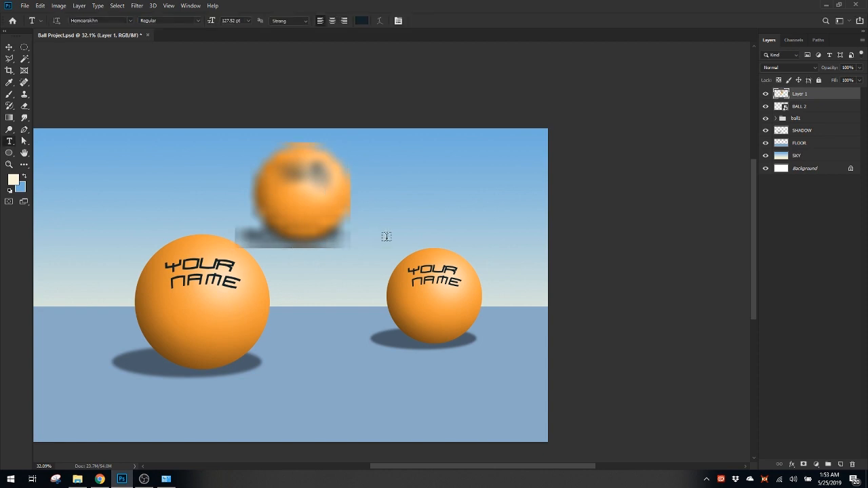
Shrink the BALL 2 smart object with Free Transform until its ball is only about 8 pixels wide
{"action": "left_click", "coordinate": [800, 111]}
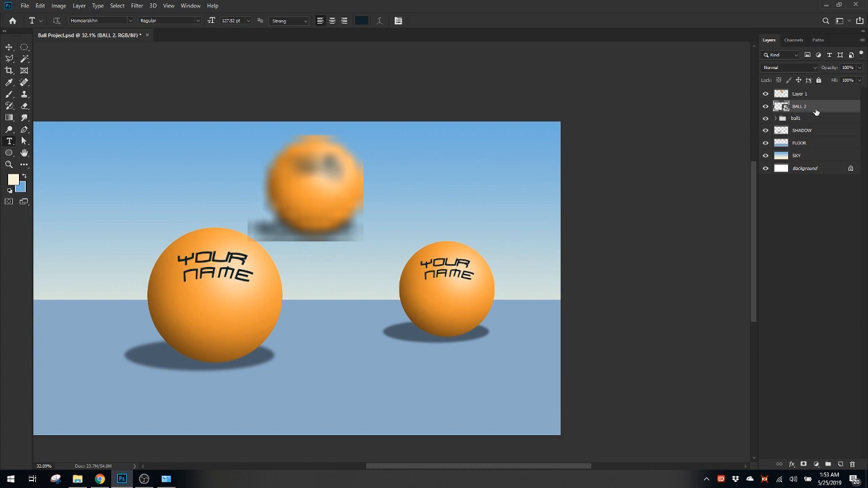
{"action": "key", "text": "ctrl+t"}
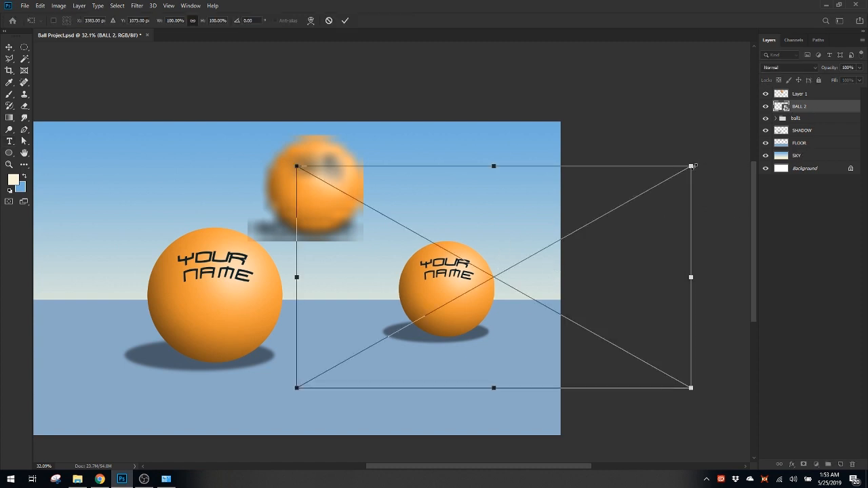
{"action": "left_click_drag", "start_coordinate": [695, 166], "coordinate": [414, 410]}
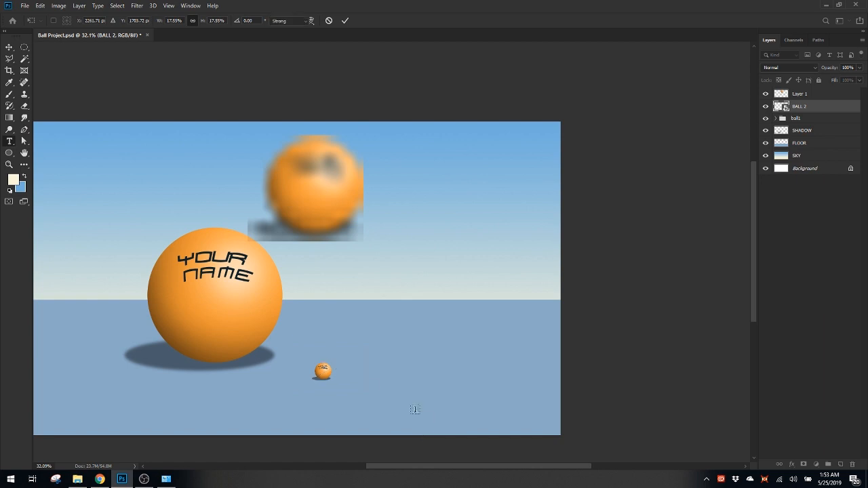
{"action": "scroll", "coordinate": [471, 275], "scroll_direction": "up", "scroll_amount": 6}
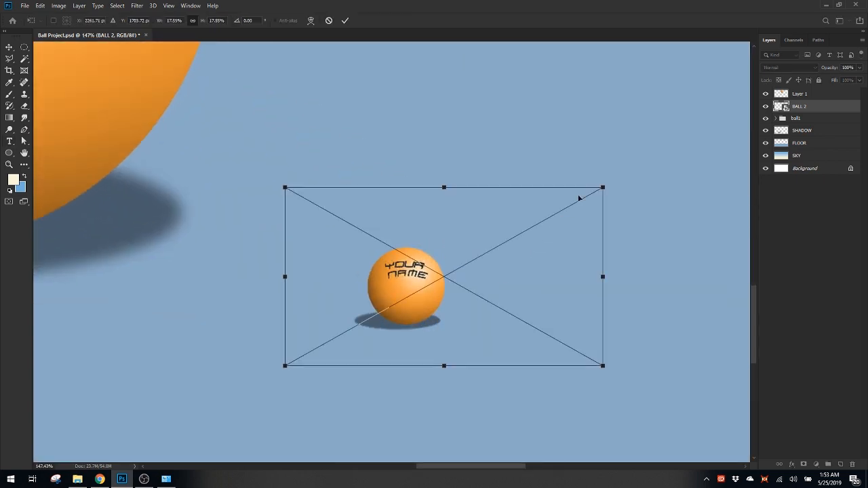
{"action": "left_click_drag", "start_coordinate": [603, 187], "coordinate": [339, 407]}
{"action": "key", "text": "Return"}
Shrink the BALL 2 smart object further, down to 0.92% of its original size
{"action": "scroll", "coordinate": [326, 387], "scroll_direction": "up", "scroll_amount": 10}
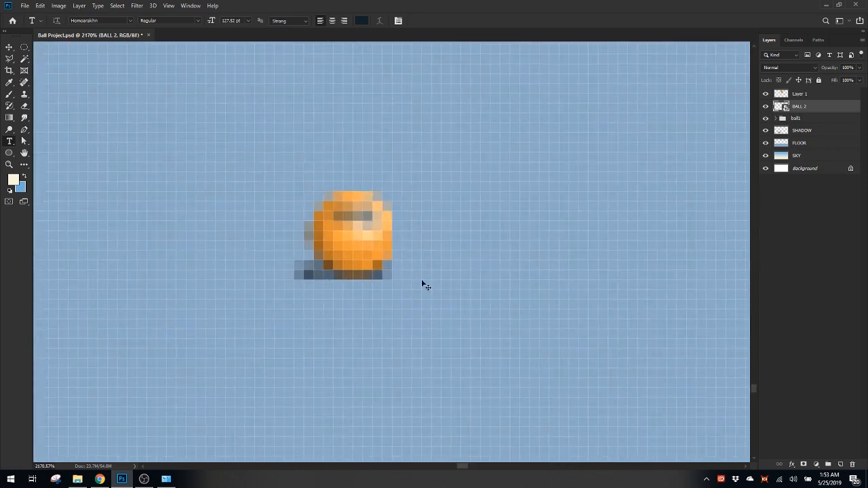
{"action": "left_click_drag", "start_coordinate": [568, 121], "coordinate": [493, 249]}
{"action": "key", "text": "Return"}
{"action": "key", "text": "t"}
{"action": "scroll", "coordinate": [441, 273], "scroll_direction": "down", "scroll_amount": 8}
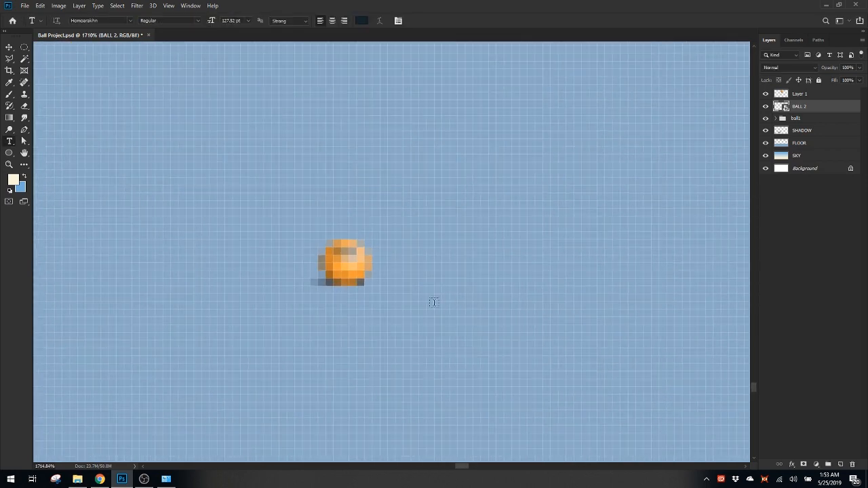
{"action": "scroll", "coordinate": [454, 325], "scroll_direction": "down", "scroll_amount": 2}
Enlarge the BALL 2 smart object with Free Transform to about 107% of its original size
{"action": "key", "text": "ctrl+t"}
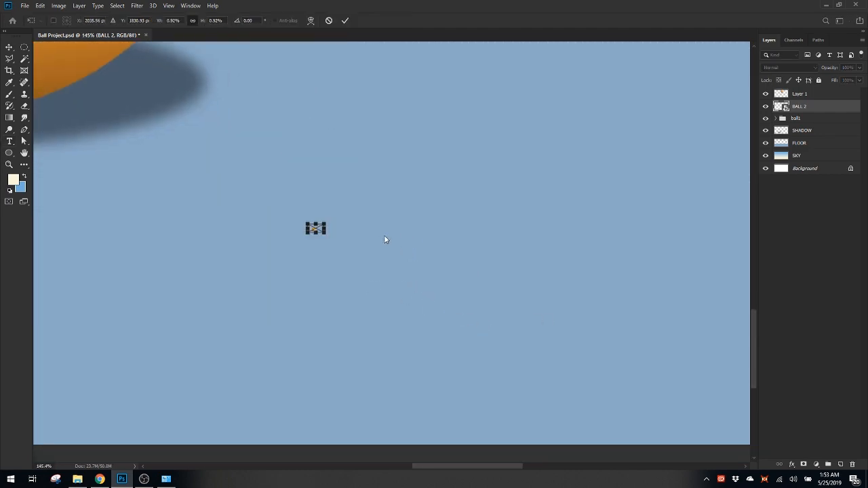
{"action": "left_click_drag", "start_coordinate": [331, 222], "coordinate": [587, 188]}
{"action": "scroll", "coordinate": [587, 188], "scroll_direction": "down", "scroll_amount": 4}
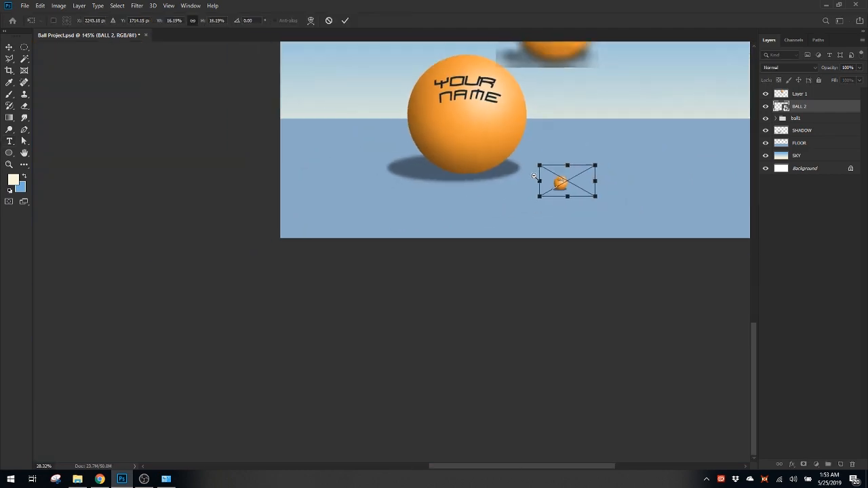
{"action": "left_click_drag", "start_coordinate": [436, 260], "coordinate": [605, 164]}
{"action": "scroll", "coordinate": [463, 270], "scroll_direction": "up", "scroll_amount": 2}
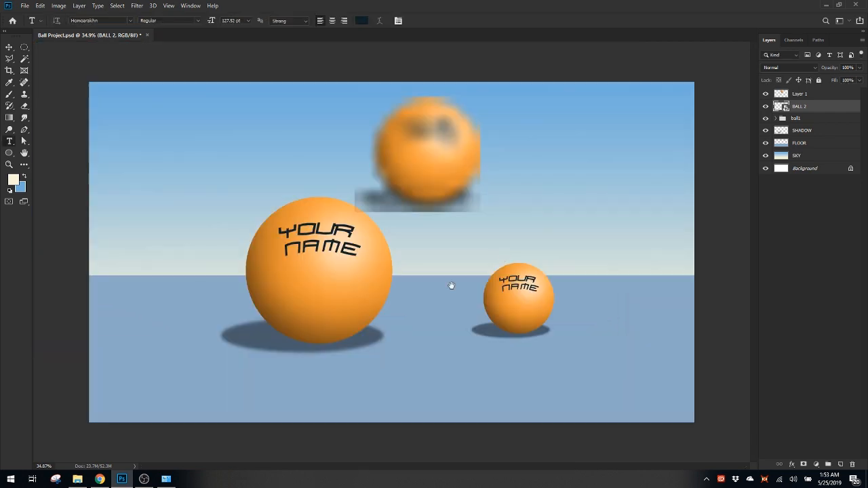
{"action": "left_click_drag", "start_coordinate": [408, 208], "coordinate": [223, 139]}
{"action": "key", "text": "Return"}
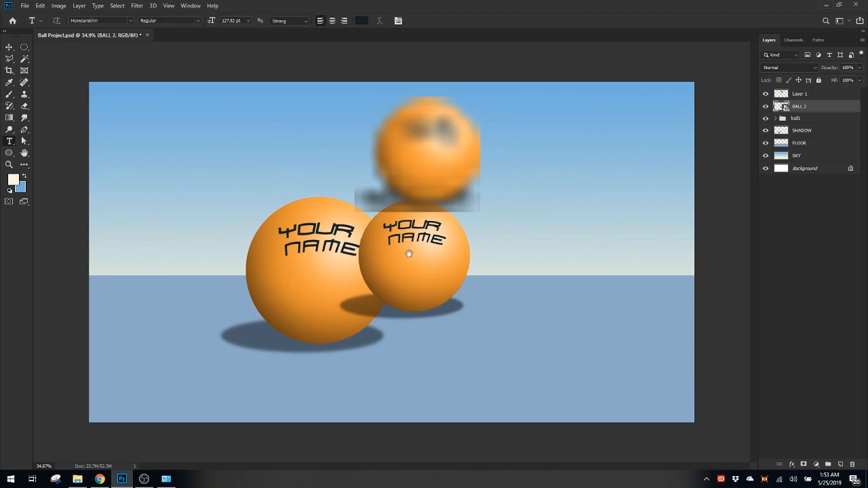
Move the BALL 2 smart object down onto the floor beside the first ball, clear of the blurry merged ball
{"action": "scroll", "coordinate": [405, 252], "scroll_direction": "up", "scroll_amount": 5}
{"action": "scroll", "coordinate": [406, 251], "scroll_direction": "down", "scroll_amount": 5}
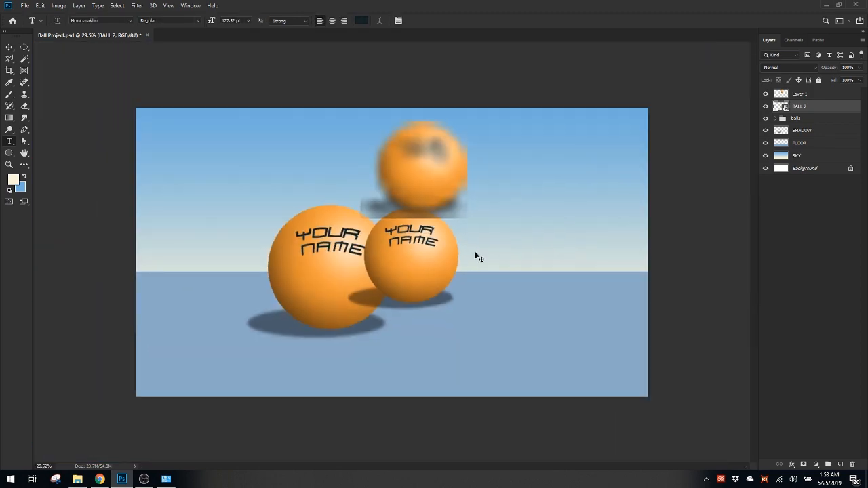
{"action": "key", "text": "ctrl+t"}
{"action": "left_click_drag", "start_coordinate": [444, 256], "coordinate": [511, 283]}
{"action": "key", "text": "Return"}
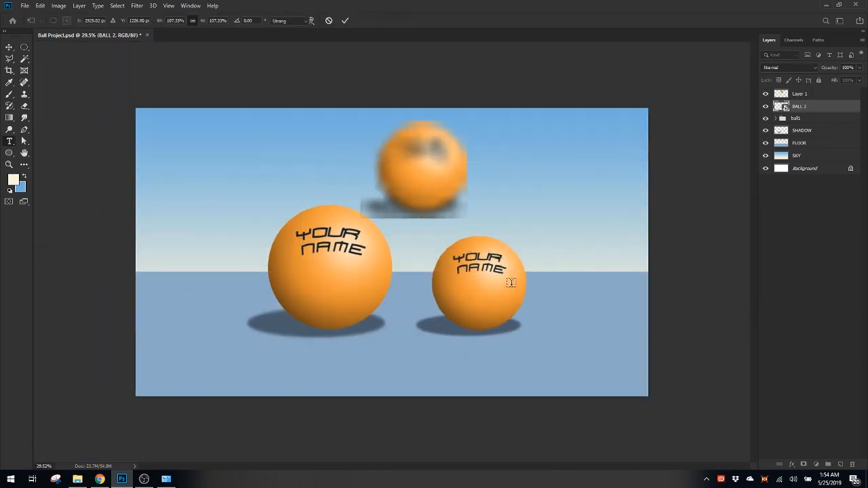
{"action": "key", "text": "t"}
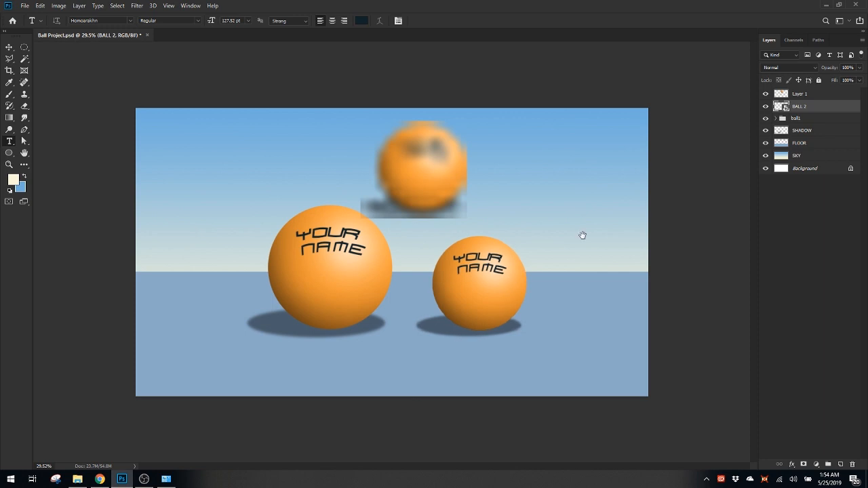
Open the BALL 2 smart object's contents, select the BALL copy layer and place the document in a smaller floating window clear of the scene's second ball
{"action": "double_click", "coordinate": [782, 107]}
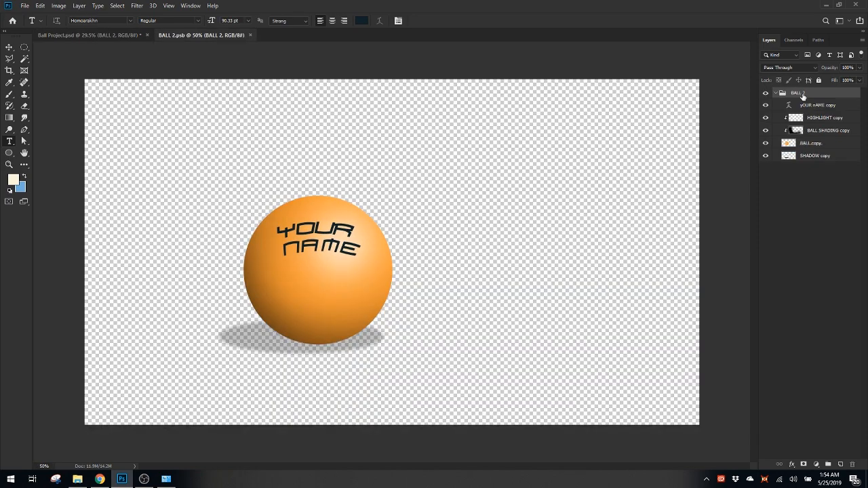
{"action": "left_click", "coordinate": [794, 144]}
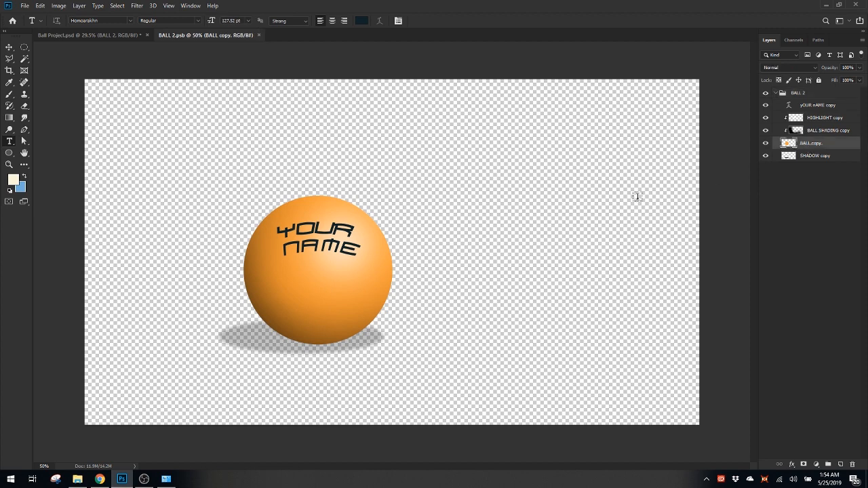
{"action": "left_click_drag", "start_coordinate": [222, 35], "coordinate": [148, 40]}
{"action": "left_click_drag", "start_coordinate": [496, 349], "coordinate": [490, 307]}
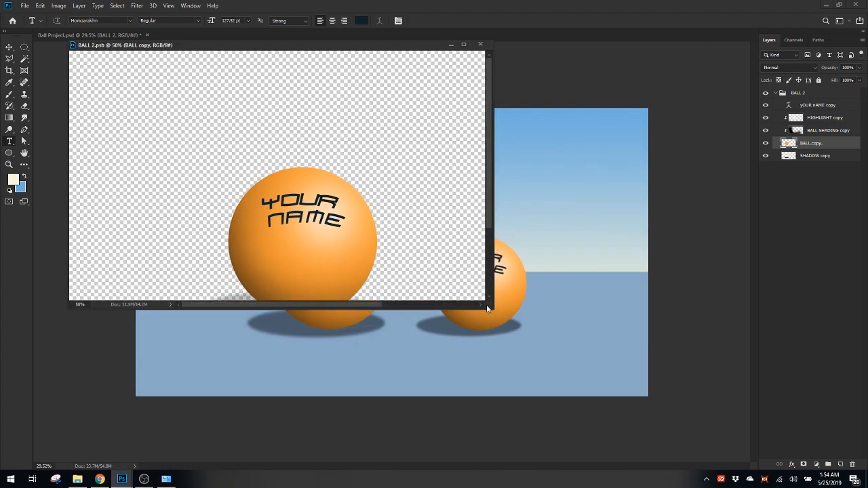
{"action": "scroll", "coordinate": [302, 162], "scroll_direction": "down", "scroll_amount": 5}
{"action": "scroll", "coordinate": [295, 155], "scroll_direction": "up", "scroll_amount": 4}
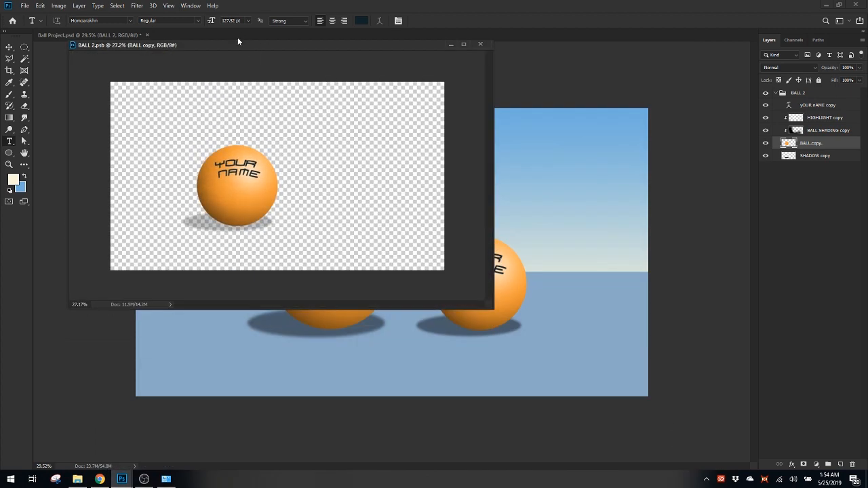
{"action": "left_click_drag", "start_coordinate": [236, 44], "coordinate": [235, 99]}
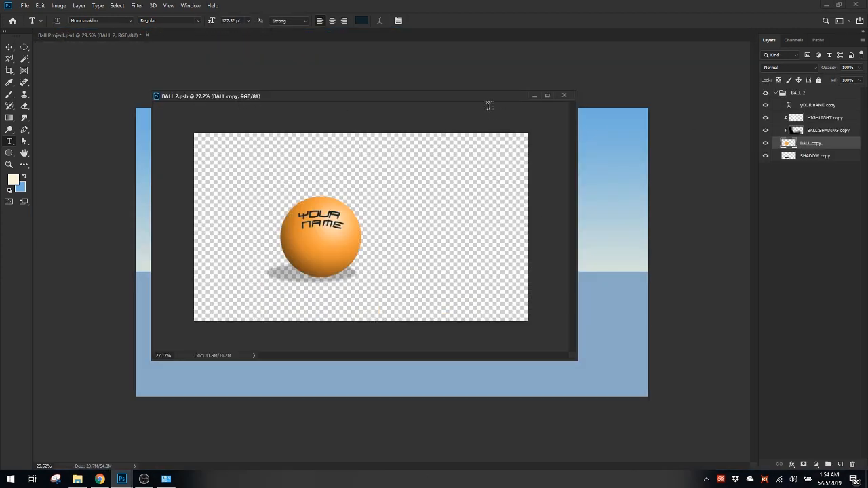
{"action": "left_click_drag", "start_coordinate": [485, 96], "coordinate": [315, 249]}
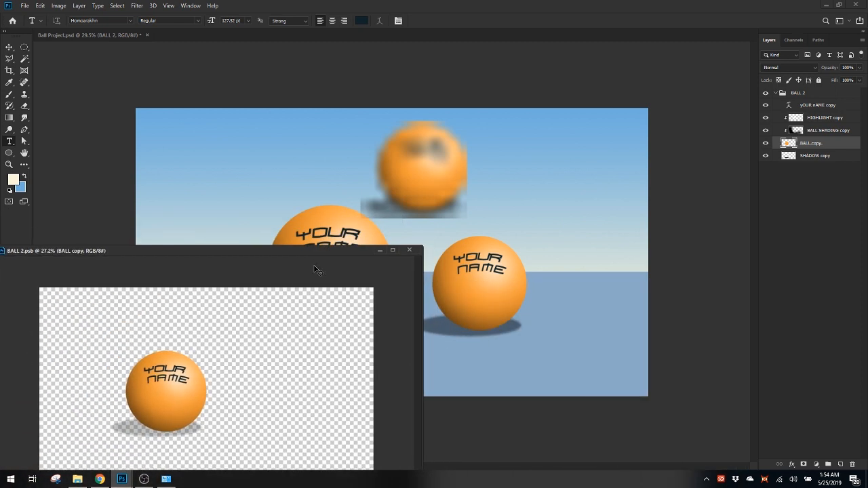
Set the BALL copy layer's hue to -75 with Hue/Saturation and save the smart object's contents
{"action": "key", "text": "ctrl+t"}
{"action": "key", "text": "Return"}
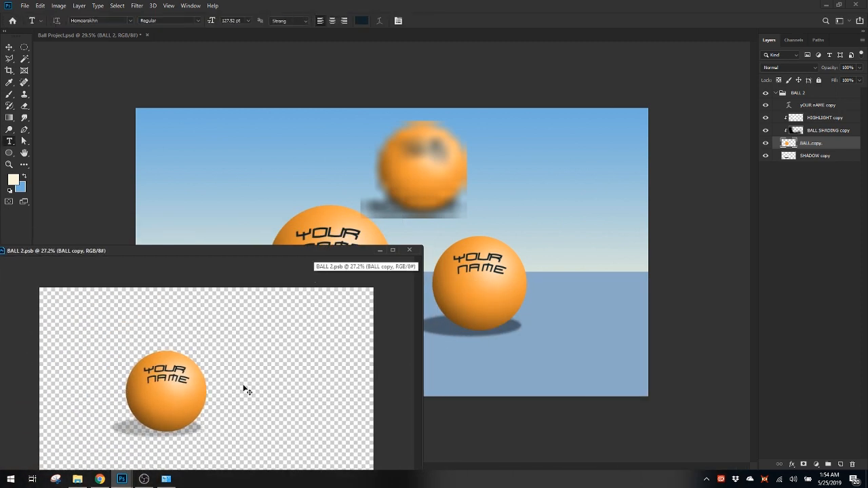
{"action": "key", "text": "ctrl+u"}
{"action": "left_click_drag", "start_coordinate": [175, 274], "coordinate": [172, 165]}
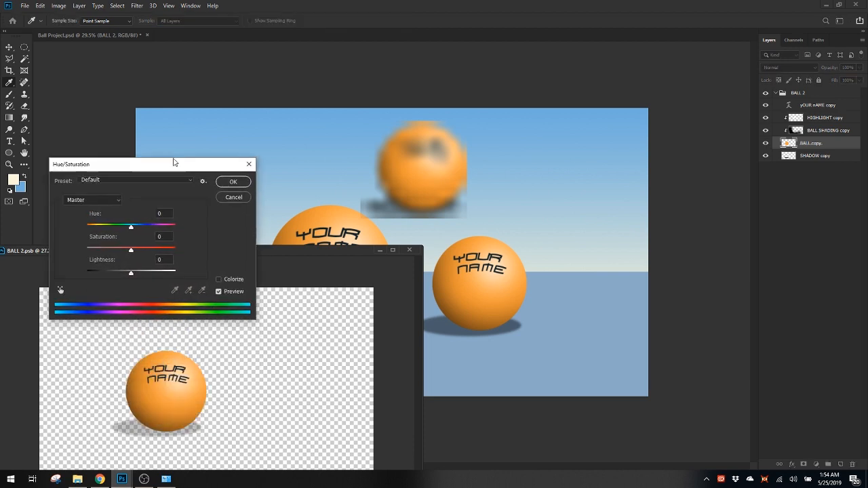
{"action": "left_click", "coordinate": [131, 227]}
{"action": "left_click_drag", "start_coordinate": [125, 230], "coordinate": [106, 228]}
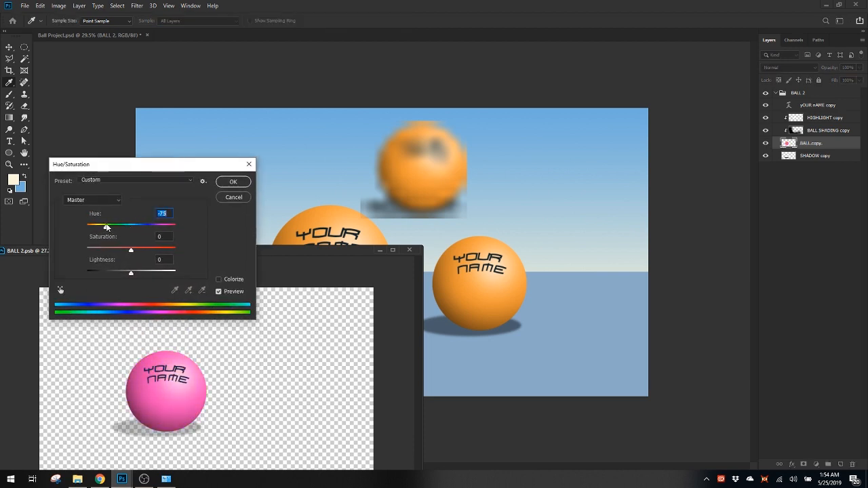
{"action": "key", "text": "t"}
{"action": "left_click", "coordinate": [232, 182]}
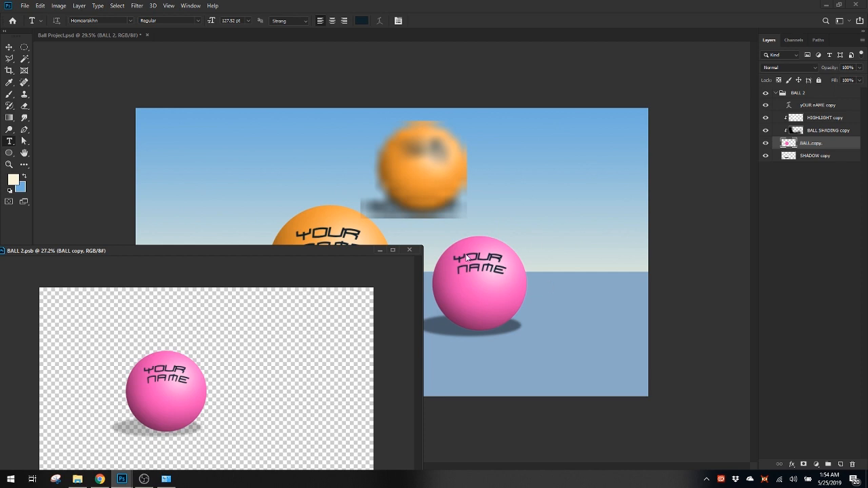
Dab one soft cream Brush spot beside the pink ball and add a new empty layer above the text layer
{"action": "key", "text": "b"}
{"action": "left_click", "coordinate": [222, 363]}
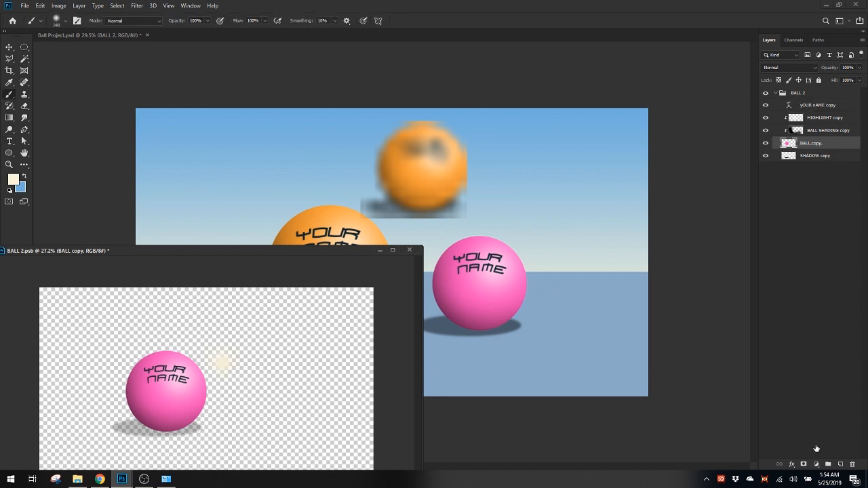
{"action": "left_click", "coordinate": [840, 464]}
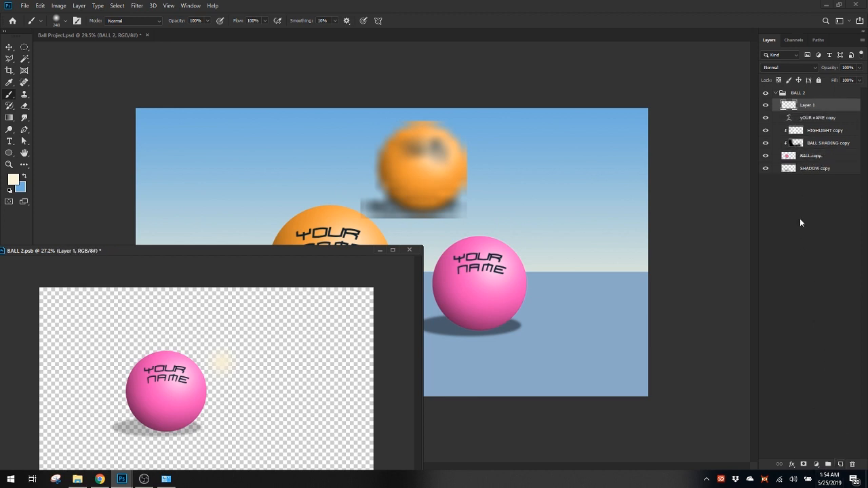
Compare the layers of the main Ball Project scene with those inside the BALL 2 smart object document
{"action": "left_click_drag", "start_coordinate": [226, 252], "coordinate": [248, 218]}
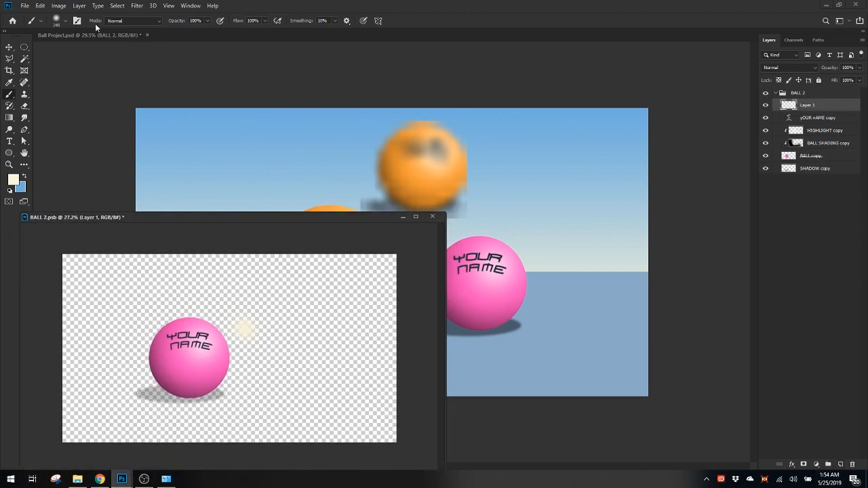
{"action": "left_click", "coordinate": [107, 34]}
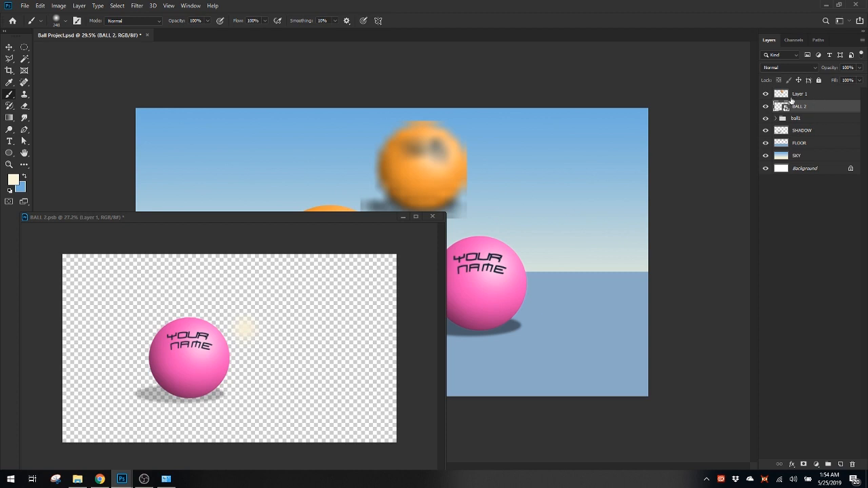
{"action": "left_click", "coordinate": [328, 242]}
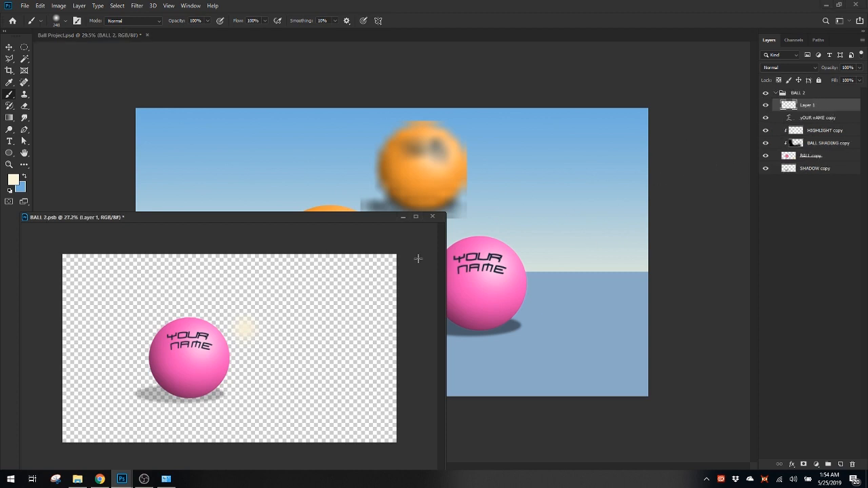
{"action": "left_click_drag", "start_coordinate": [89, 217], "coordinate": [84, 212]}
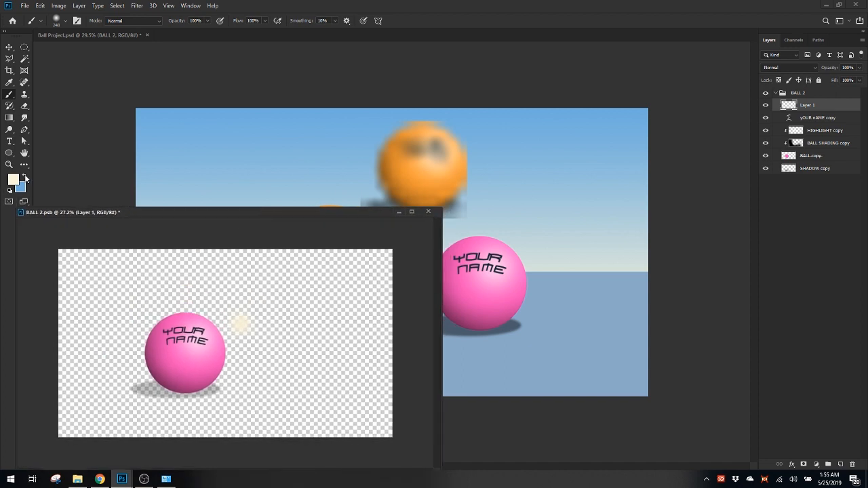
Scribble a loose blue Brush line beside, over and around the pink ball on Layer 1 of the smart object's contents
{"action": "key", "text": "x"}
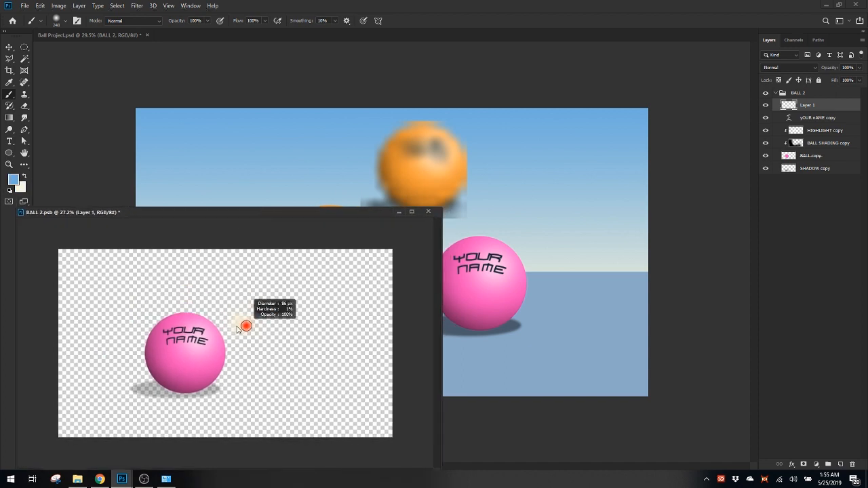
{"action": "mouse_move", "coordinate": [238, 325]}
{"action": "left_mouse_down"}
{"action": "mouse_move", "coordinate": [295, 298]}
{"action": "mouse_move", "coordinate": [284, 358]}
{"action": "mouse_move", "coordinate": [298, 385]}
{"action": "left_mouse_up"}
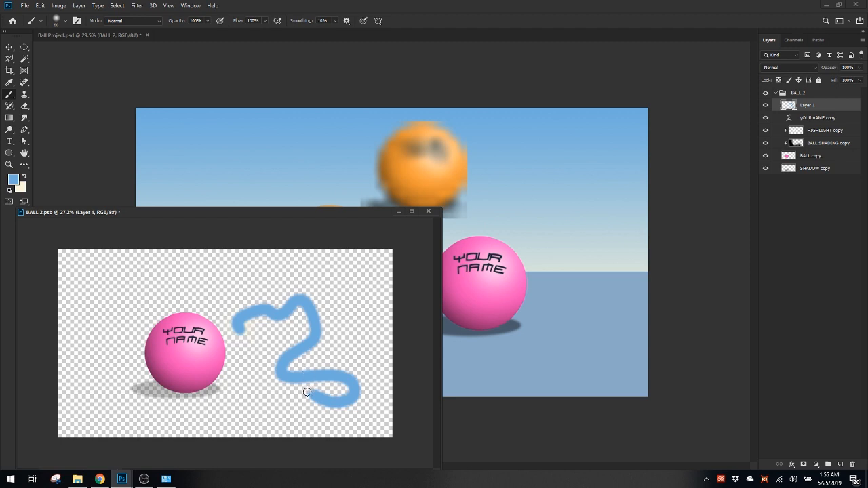
{"action": "mouse_move", "coordinate": [307, 392]}
{"action": "left_mouse_down"}
{"action": "mouse_move", "coordinate": [273, 411]}
{"action": "mouse_move", "coordinate": [257, 371]}
{"action": "mouse_move", "coordinate": [274, 356]}
{"action": "mouse_move", "coordinate": [240, 361]}
{"action": "mouse_move", "coordinate": [218, 268]}
{"action": "mouse_move", "coordinate": [149, 285]}
{"action": "mouse_move", "coordinate": [146, 360]}
{"action": "mouse_move", "coordinate": [98, 338]}
{"action": "mouse_move", "coordinate": [173, 401]}
{"action": "mouse_move", "coordinate": [131, 390]}
{"action": "mouse_move", "coordinate": [253, 377]}
{"action": "mouse_move", "coordinate": [263, 358]}
{"action": "left_mouse_up"}
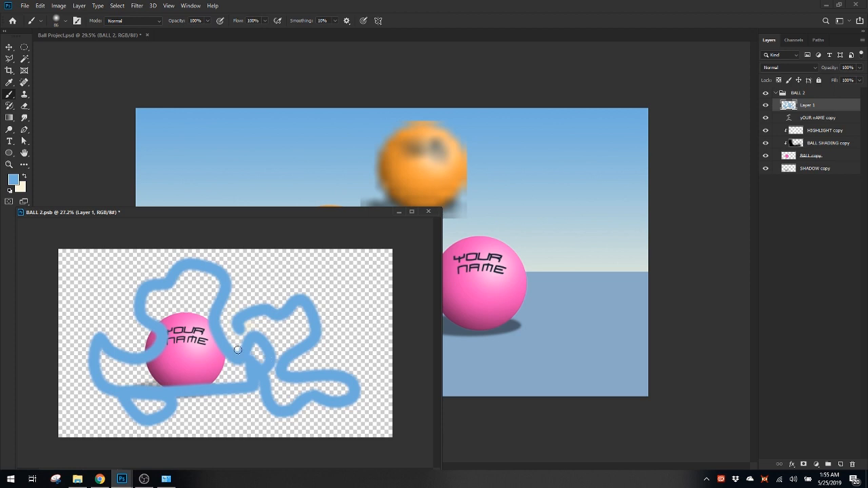
Invert the colours of the scribble on Layer 1 and save the smart object's contents
{"action": "key", "text": "ctrl+i"}
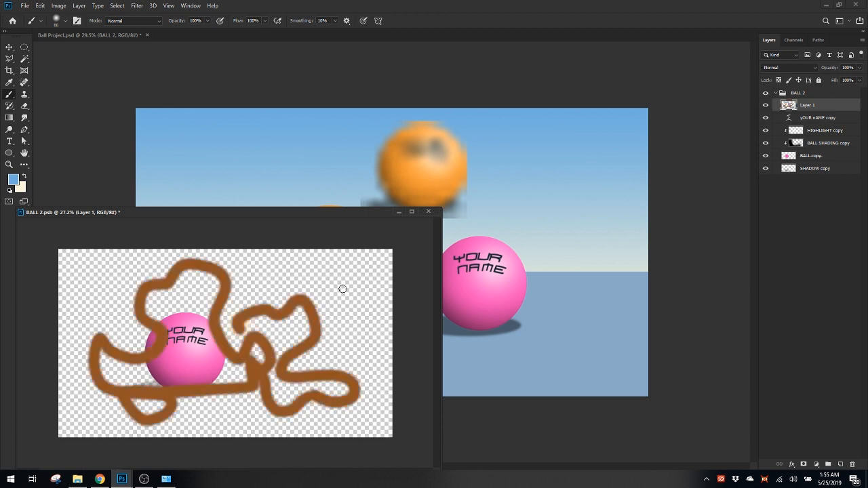
{"action": "key", "text": "ctrl+s"}
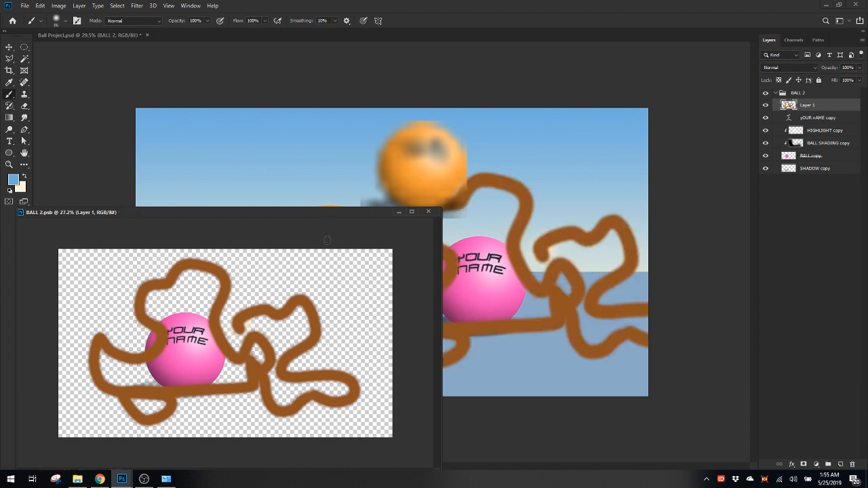
Move the floating BALL 2 document around to compare it with the main scene, and close it
{"action": "left_click_drag", "start_coordinate": [339, 221], "coordinate": [385, 136]}
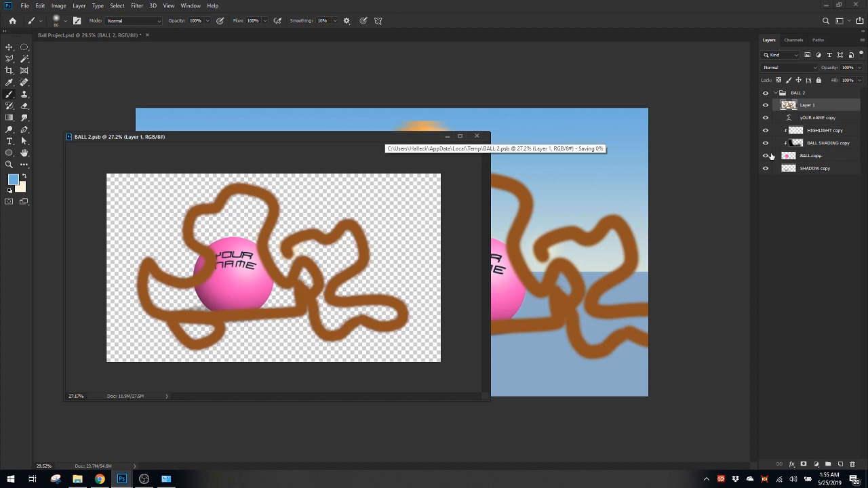
{"action": "left_click_drag", "start_coordinate": [345, 138], "coordinate": [145, 269]}
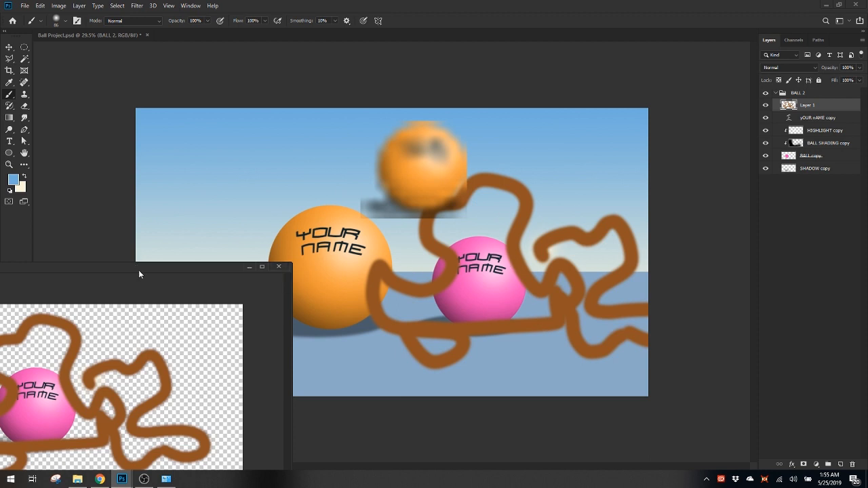
{"action": "left_click_drag", "start_coordinate": [138, 270], "coordinate": [338, 102]}
{"action": "left_click_drag", "start_coordinate": [256, 109], "coordinate": [106, 249]}
{"action": "left_click_drag", "start_coordinate": [204, 251], "coordinate": [200, 244]}
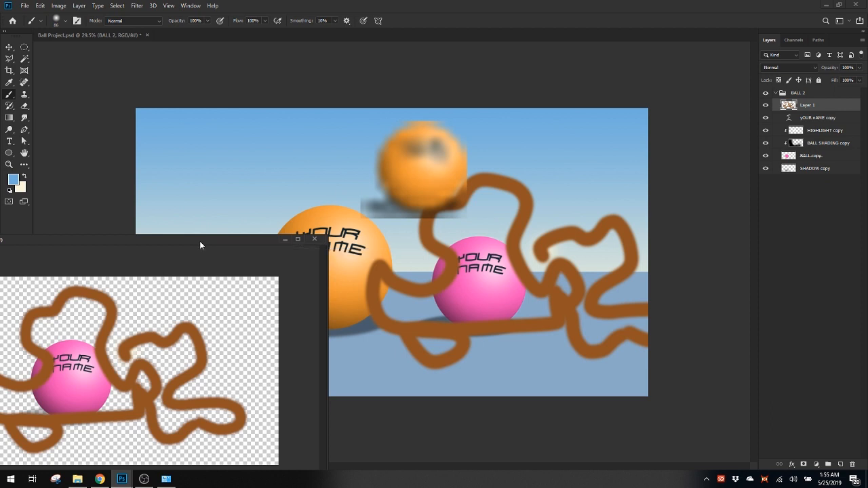
{"action": "left_click_drag", "start_coordinate": [201, 245], "coordinate": [377, 139]}
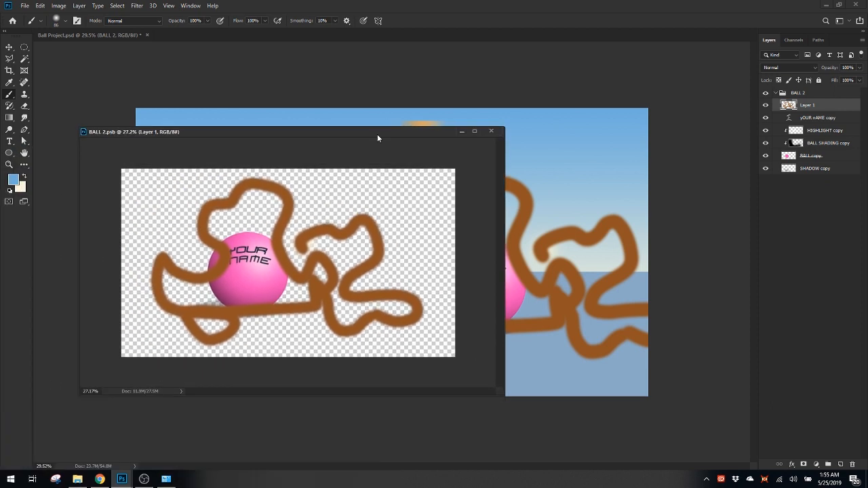
{"action": "left_click", "coordinate": [492, 133]}
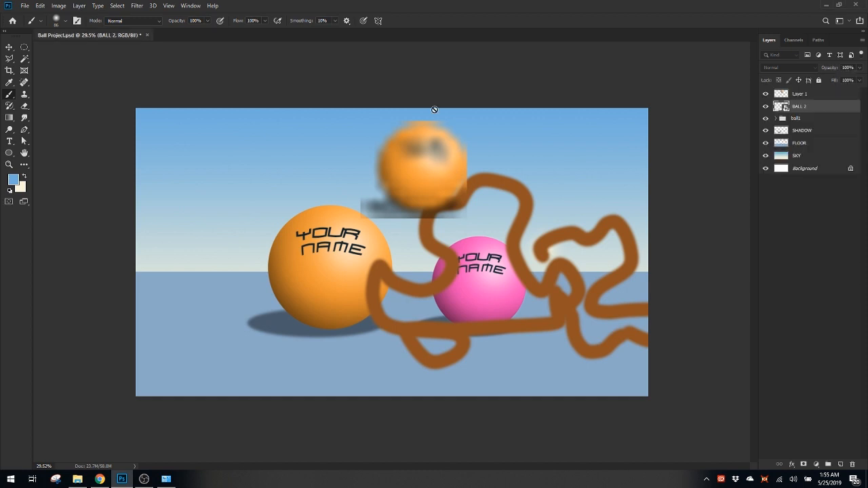
Delete the BALL 2 smart object and Layer 1 from the Ball Project scene
{"action": "left_click", "coordinate": [650, 132]}
{"action": "key", "text": "Escape"}
{"action": "key", "text": "Delete"}
{"action": "left_click", "coordinate": [804, 97]}
{"action": "left_click", "coordinate": [766, 94]}
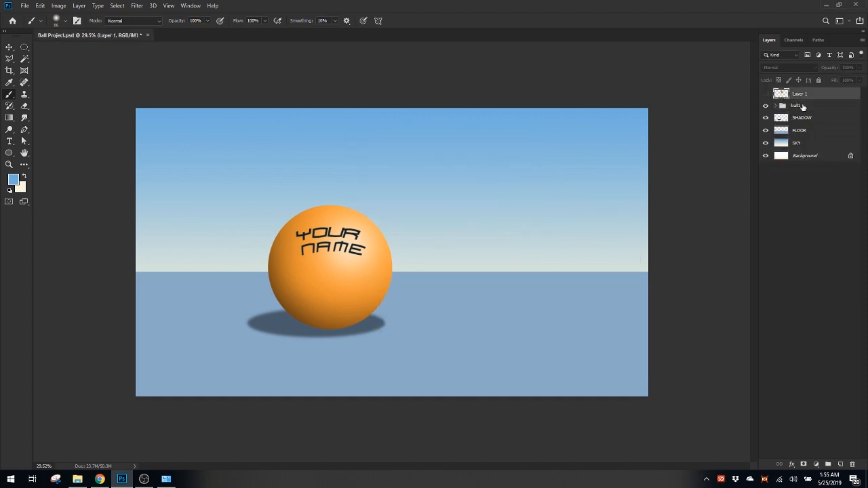
{"action": "key", "text": "Delete"}
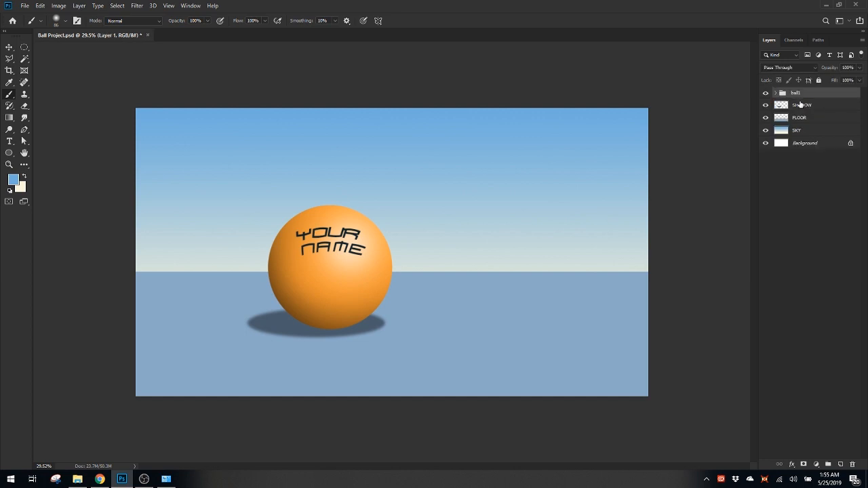
Hide and show the ball1 group to check which parts of the ball it contains
{"action": "left_click", "coordinate": [766, 93]}
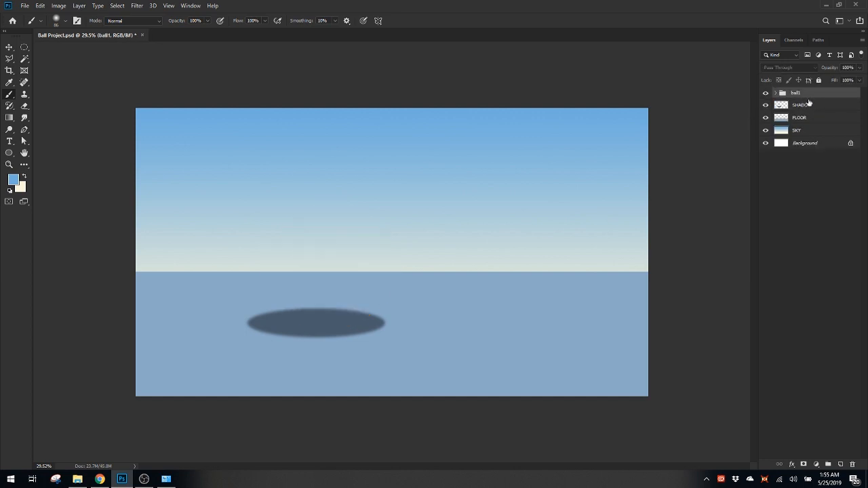
{"action": "left_click", "coordinate": [766, 93]}
{"action": "left_click", "coordinate": [776, 163]}
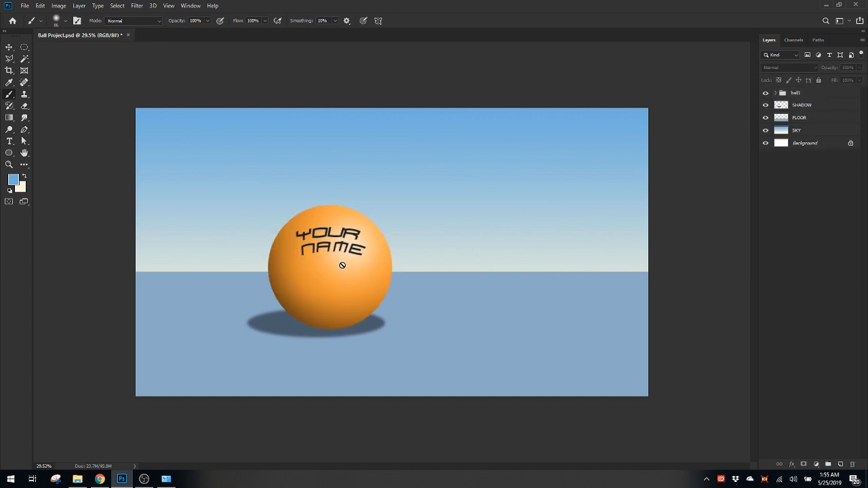
Duplicate the ball1 group and move the copy to the right of the original ball
{"action": "left_click", "coordinate": [834, 95]}
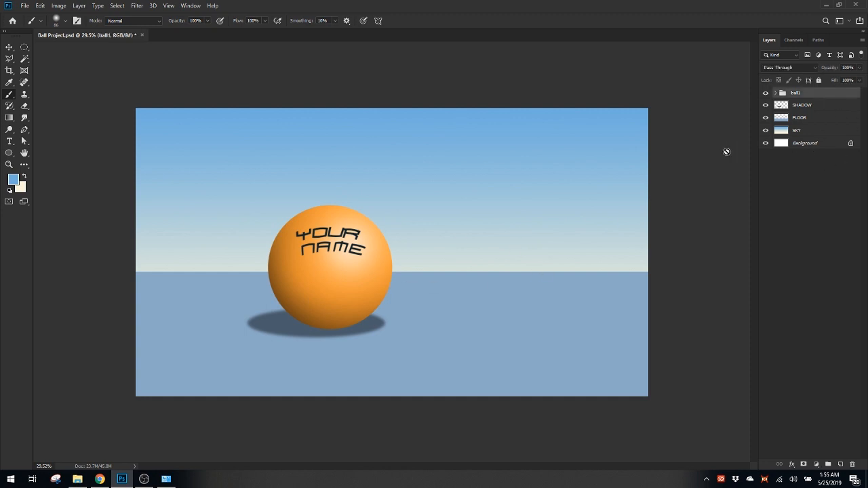
{"action": "key", "text": "ctrl+j"}
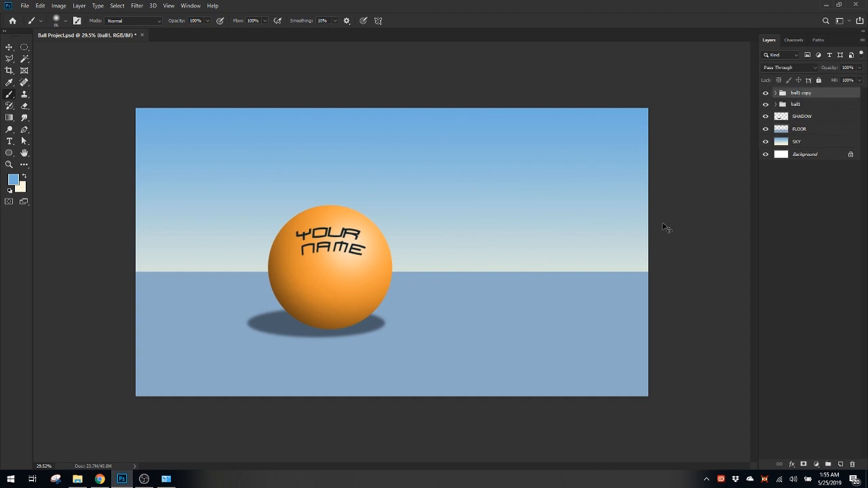
{"action": "key", "text": "ctrl+t"}
{"action": "key", "text": "ctrl+y"}
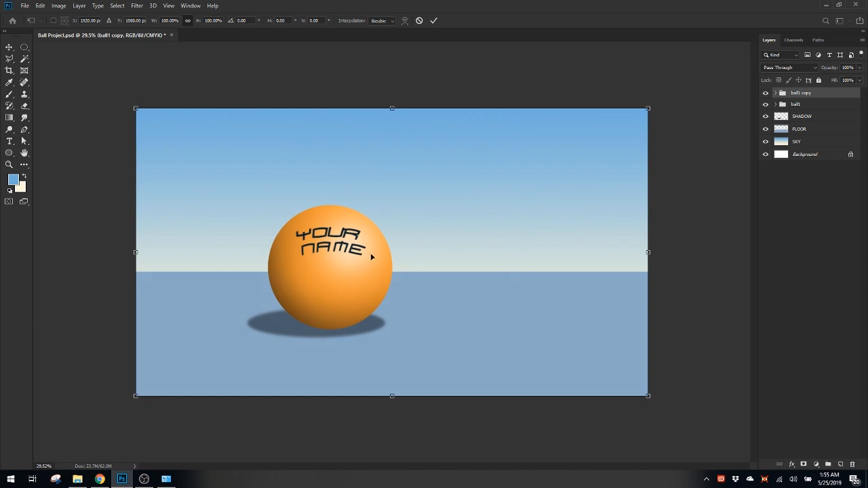
{"action": "key", "text": "Escape"}
{"action": "key", "text": "ctrl+t"}
{"action": "left_click_drag", "start_coordinate": [367, 249], "coordinate": [551, 253]}
{"action": "key", "text": "Return"}
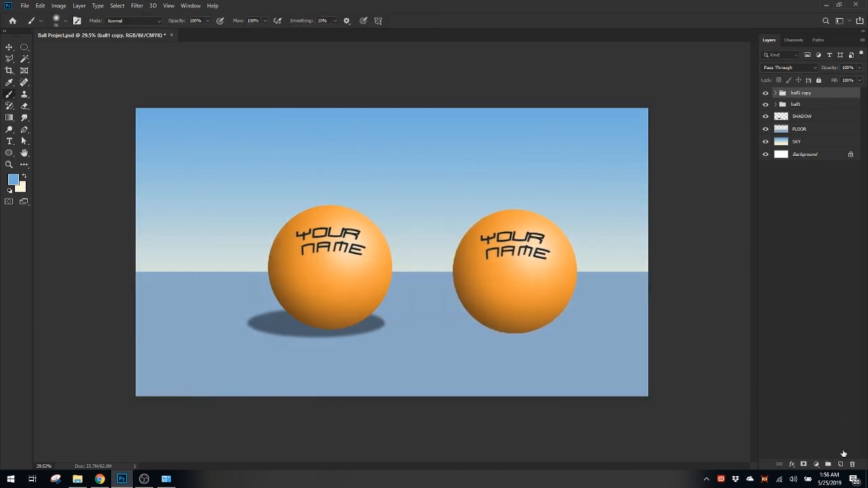
Delete the duplicated ball group that has no shadow
{"action": "left_click", "coordinate": [841, 464]}
{"action": "key", "text": "ctrl+z"}
{"action": "key", "text": "Delete"}
Move the SHADOW layer into the ball1 group, beneath the BALL layer
{"action": "left_click", "coordinate": [776, 92]}
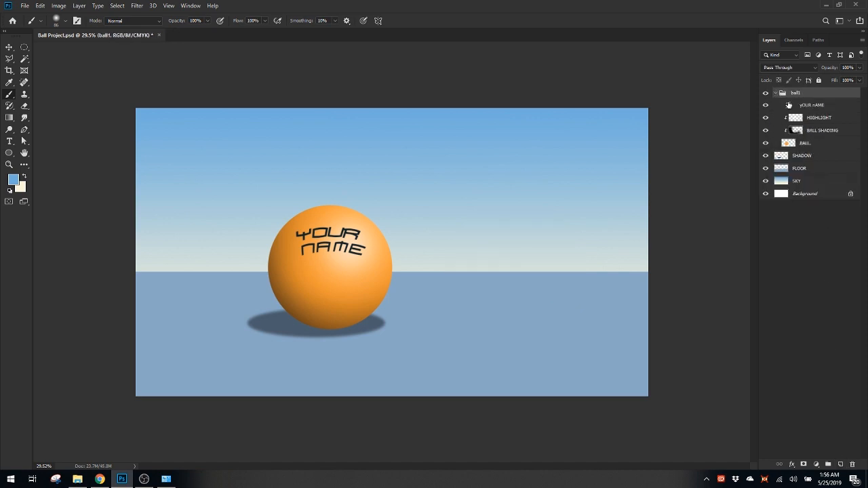
{"action": "left_click_drag", "start_coordinate": [798, 162], "coordinate": [813, 148]}
Duplicate the ball1 group with its shadow and move the copy straight to the right of the original ball
{"action": "key", "text": "ctrl+j"}
{"action": "key", "text": "ctrl+t"}
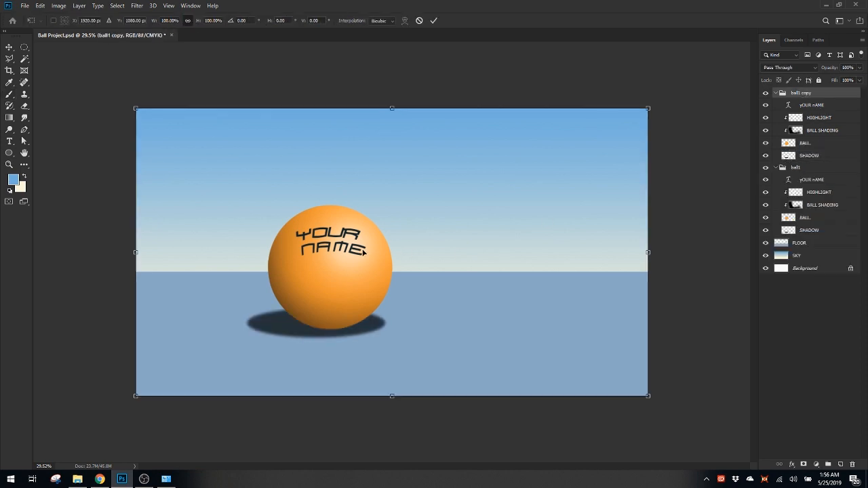
{"action": "left_click_drag", "start_coordinate": [362, 249], "coordinate": [543, 249]}
{"action": "key", "text": "Return"}
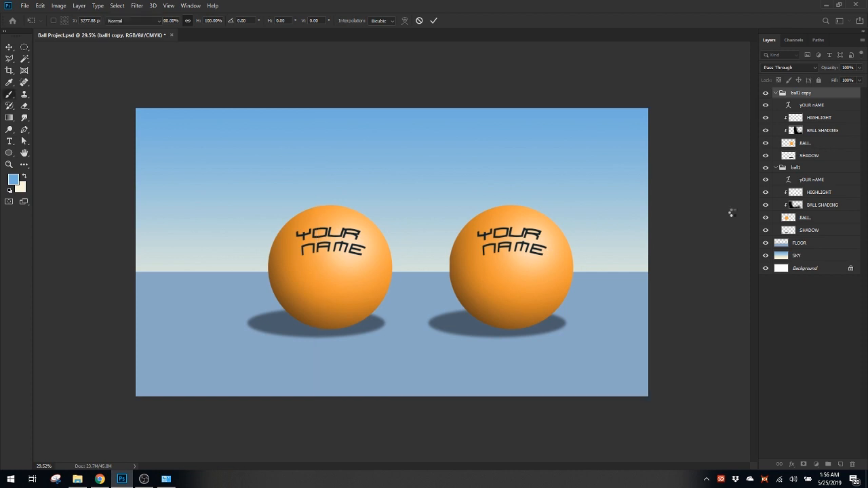
{"action": "left_click", "coordinate": [830, 465]}
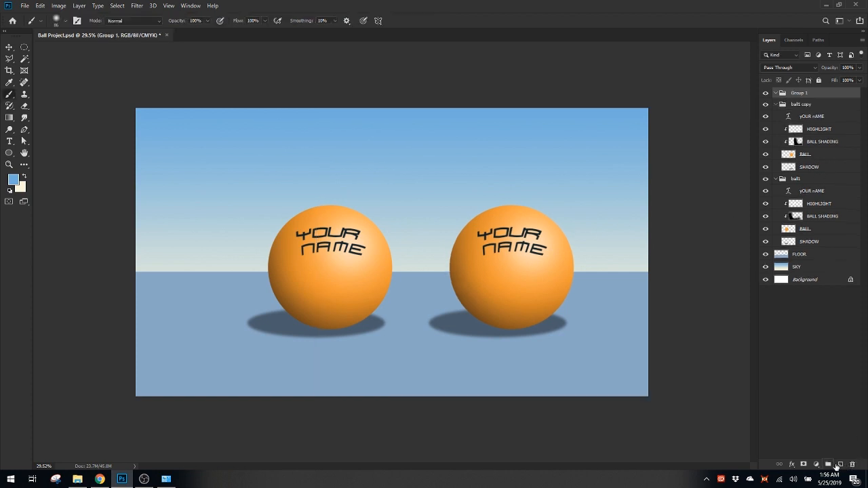
{"action": "key", "text": "ctrl+z"}
{"action": "left_click", "coordinate": [841, 465]}
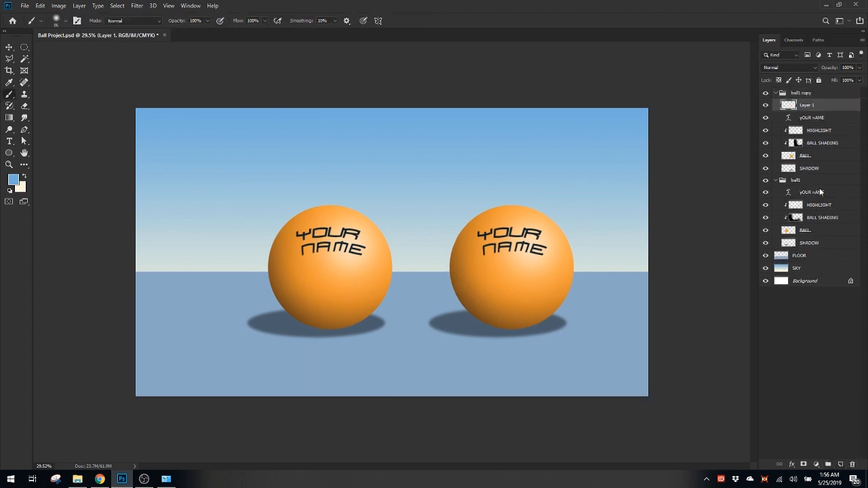
{"action": "key", "text": "ctrl+z"}
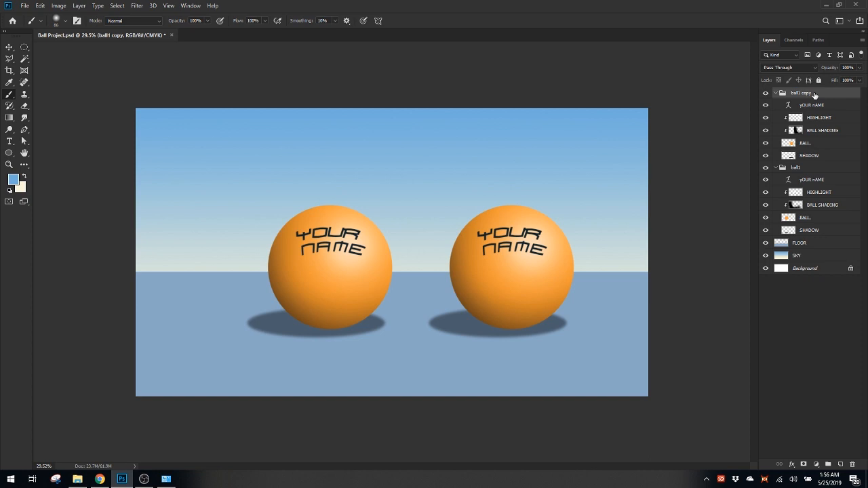
Add an empty layer above the collapsed ball1 copy group and merge the two into a single layer
{"action": "left_click", "coordinate": [776, 93]}
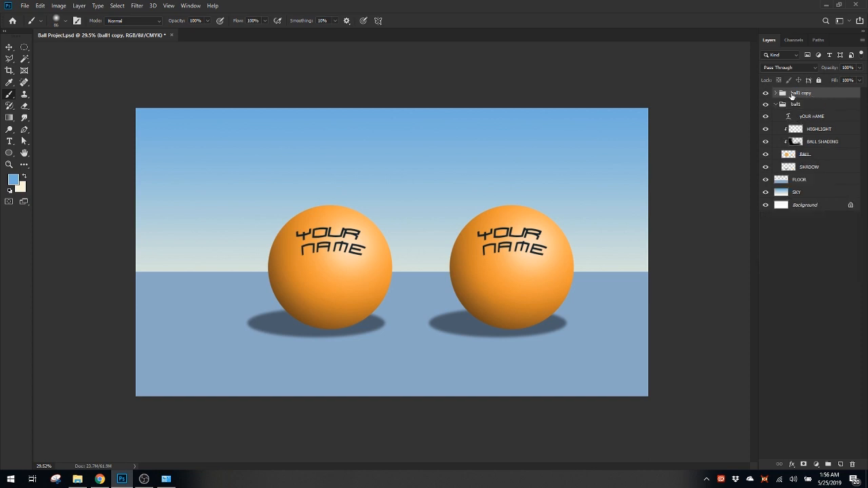
{"action": "left_click", "coordinate": [841, 463]}
{"action": "left_click", "coordinate": [827, 106], "text": "shift"}
{"action": "right_click", "coordinate": [827, 110]}
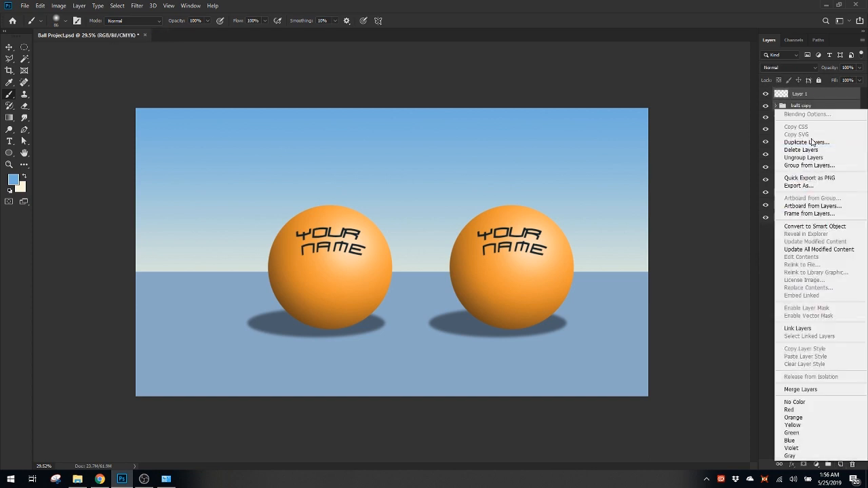
{"action": "left_click", "coordinate": [804, 390]}
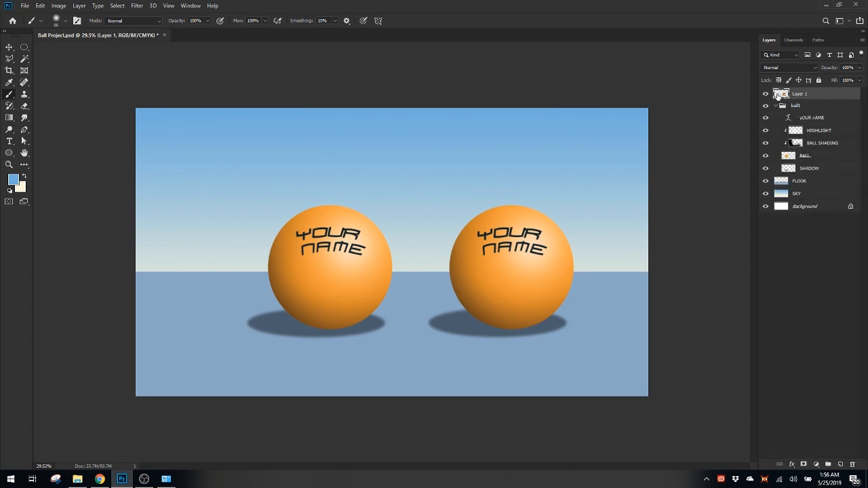
Check the merged second-ball layer by toggling its visibility, and convert it to a smart object
{"action": "left_click", "coordinate": [766, 94]}
{"action": "left_click", "coordinate": [766, 94]}
{"action": "left_click", "coordinate": [766, 93]}
{"action": "left_click", "coordinate": [765, 93]}
{"action": "right_click", "coordinate": [829, 99]}
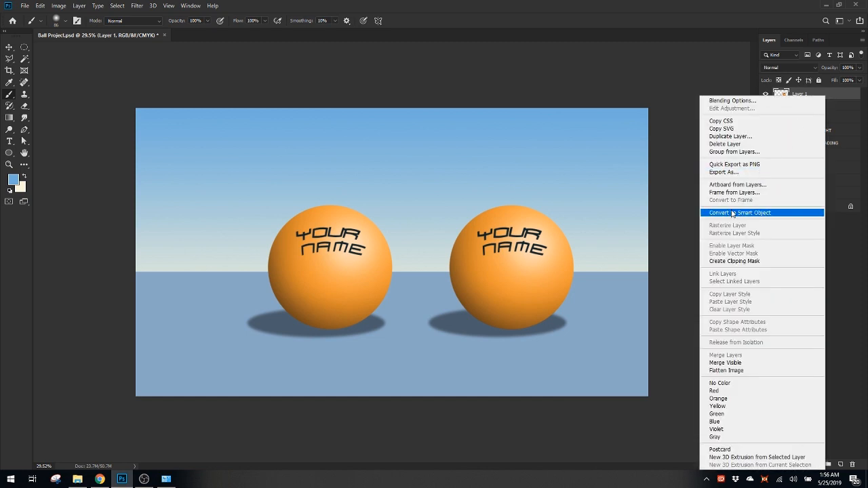
{"action": "left_click", "coordinate": [731, 216]}
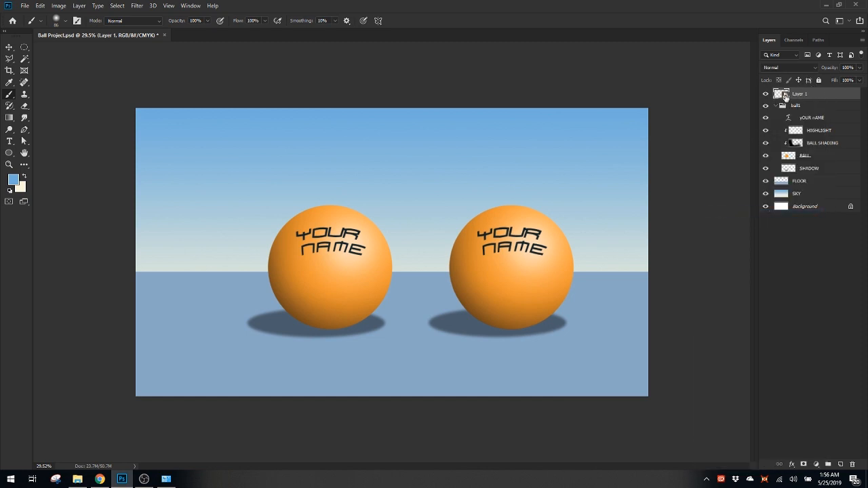
Scale the second ball's smart object down to about 29% and place it at the horizon, right of the large ball
{"action": "key", "text": "ctrl+t"}
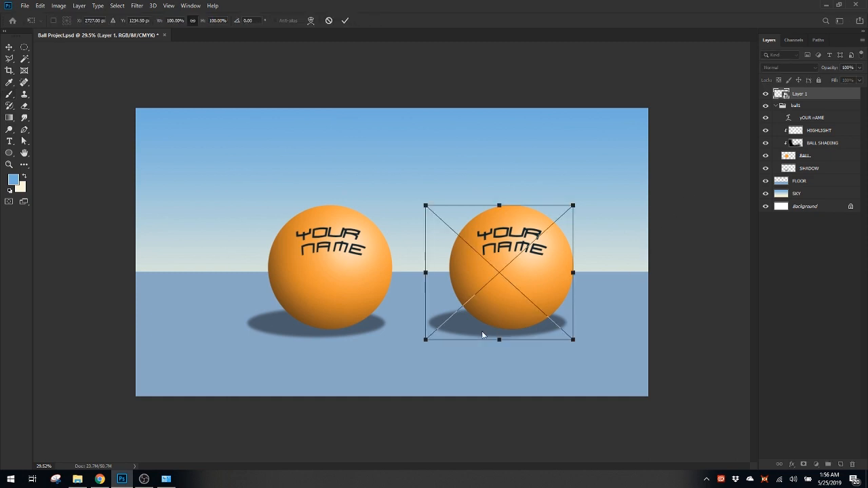
{"action": "left_click_drag", "start_coordinate": [425, 339], "coordinate": [526, 252]}
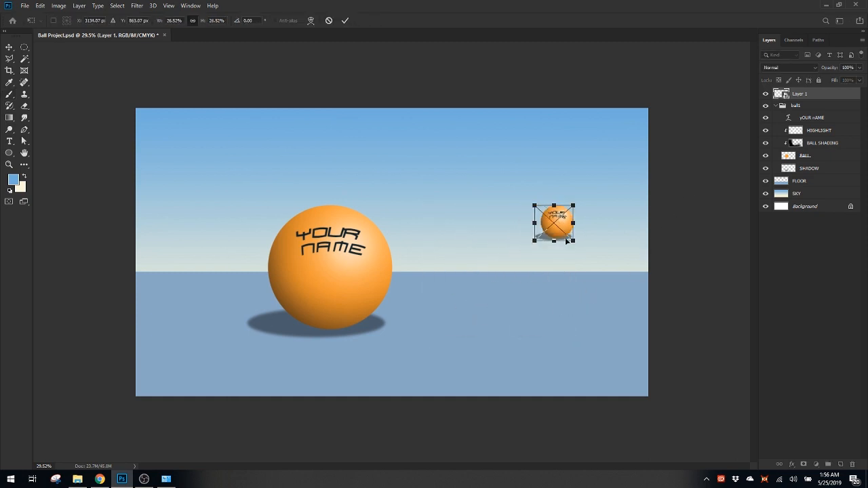
{"action": "mouse_move", "coordinate": [568, 215]}
{"action": "left_mouse_down"}
{"action": "mouse_move", "coordinate": [521, 253]}
{"action": "mouse_move", "coordinate": [552, 225]}
{"action": "mouse_move", "coordinate": [544, 252]}
{"action": "left_mouse_up"}
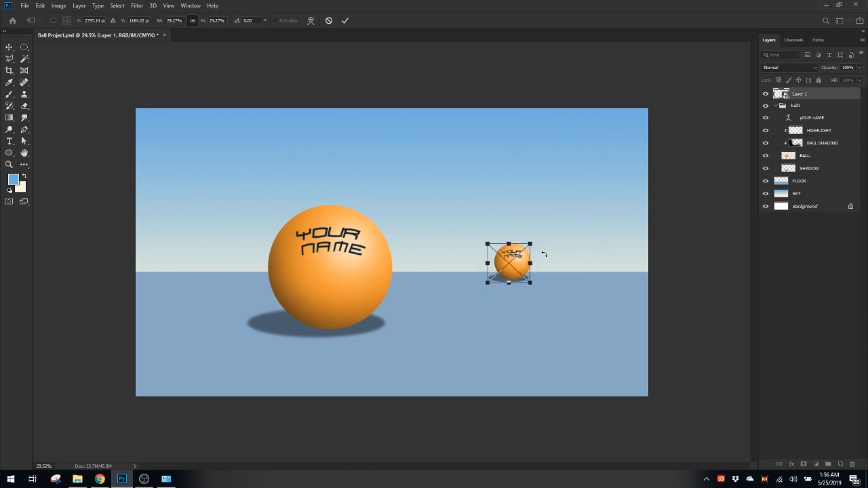
{"action": "key", "text": "Return"}
Open the contents of the small ball's smart object, Layer 1
{"action": "key", "text": "b"}
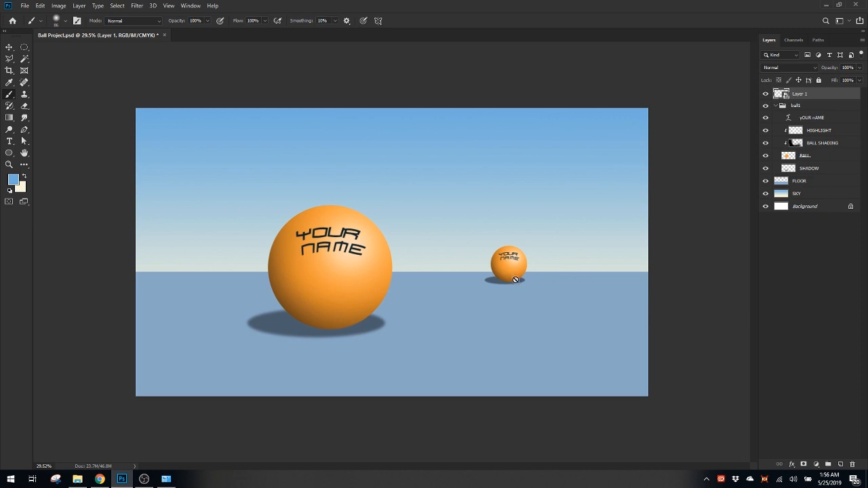
{"action": "mouse_move", "coordinate": [516, 285]}
{"action": "left_mouse_down"}
{"action": "mouse_move", "coordinate": [546, 294]}
{"action": "mouse_move", "coordinate": [481, 307]}
{"action": "left_mouse_up"}
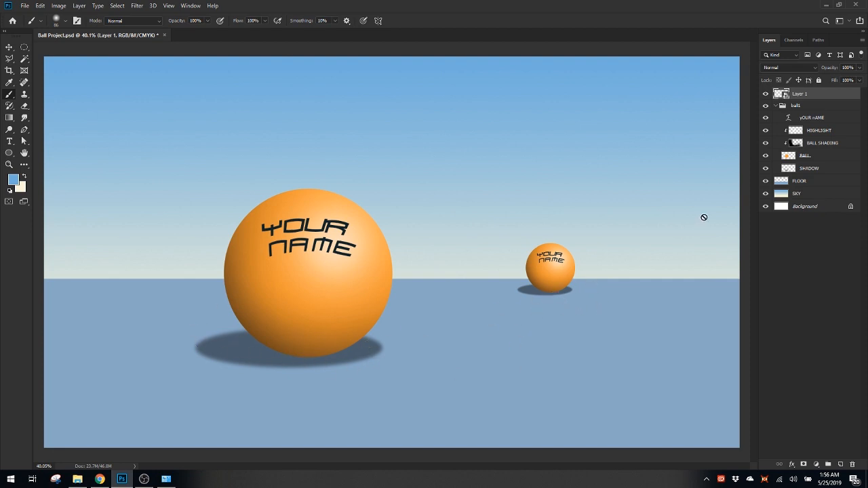
{"action": "double_click", "coordinate": [782, 94]}
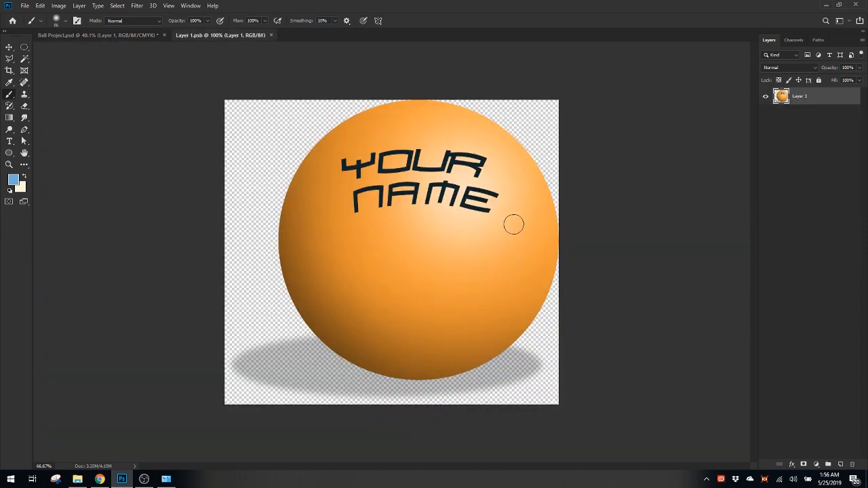
Float the Layer 1.psb window over the ball scene to compare it with the project's layers, then close it and decline rasterizing the smart object
{"action": "left_click_drag", "start_coordinate": [240, 35], "coordinate": [86, 189]}
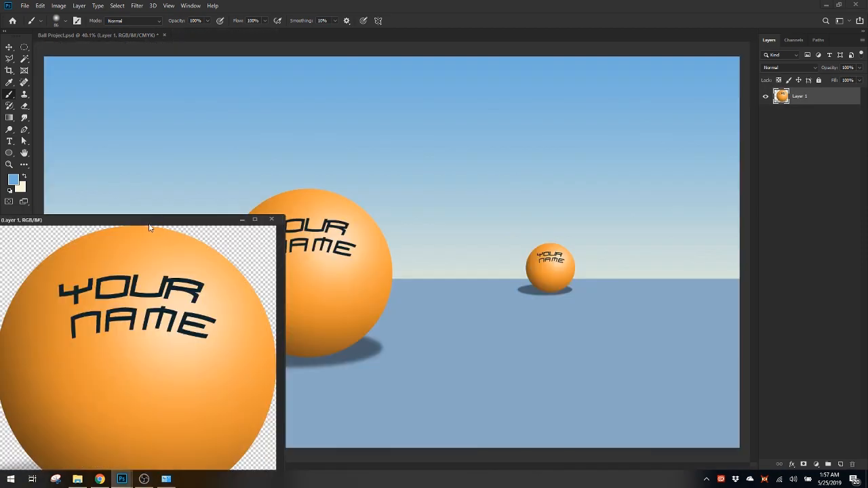
{"action": "left_click_drag", "start_coordinate": [150, 226], "coordinate": [284, 96]}
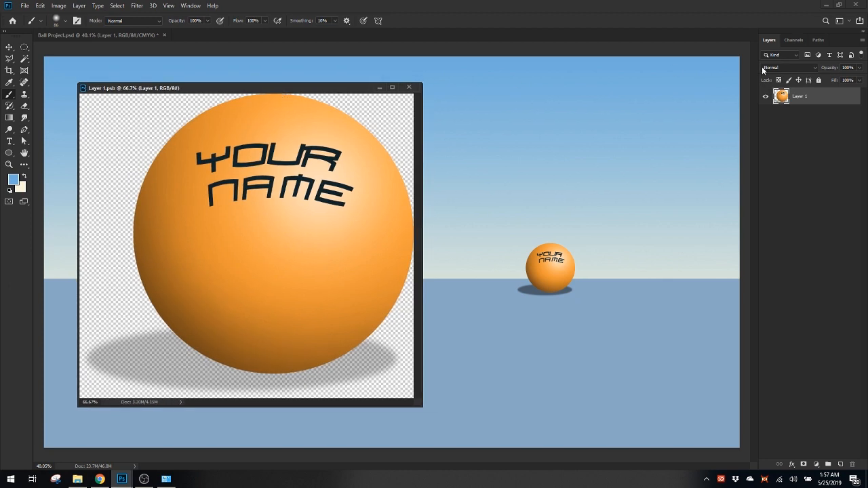
{"action": "left_click", "coordinate": [559, 301]}
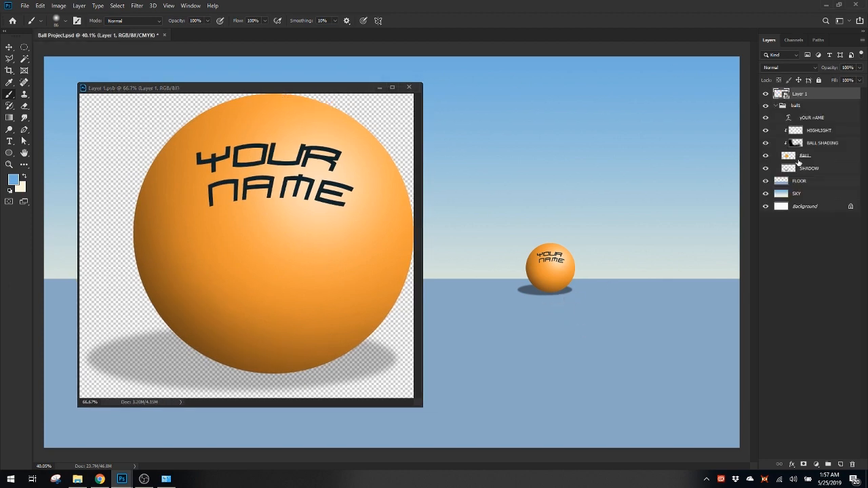
{"action": "left_click", "coordinate": [799, 107]}
{"action": "left_click", "coordinate": [799, 96]}
{"action": "left_click", "coordinate": [409, 86]}
{"action": "left_click", "coordinate": [534, 154]}
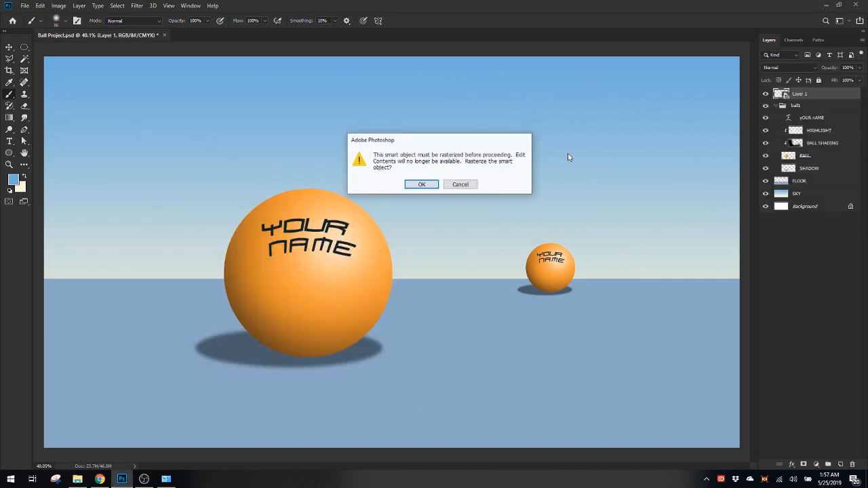
{"action": "left_click", "coordinate": [459, 185]}
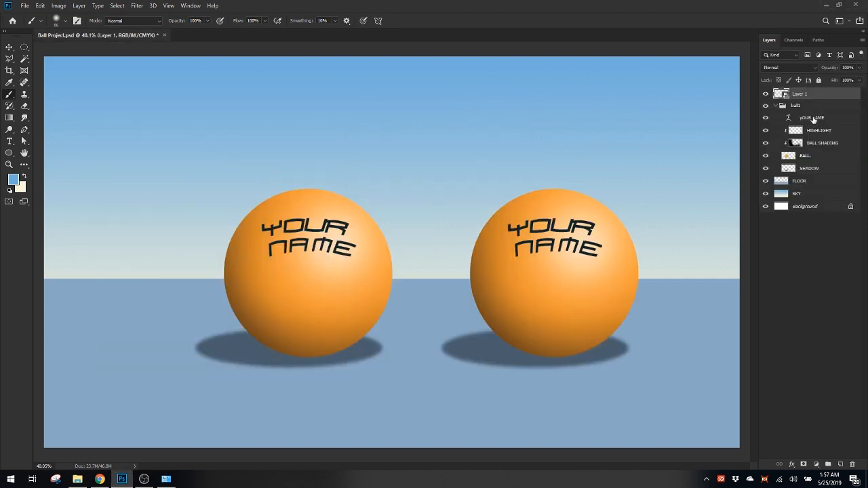
Undo the second ball's scaling, its smart object conversion and the layer merge
{"action": "key", "text": "ctrl+z"}
{"action": "key", "text": "ctrl+z"}
{"action": "key", "text": "ctrl+z"}
{"action": "key", "text": "z"}
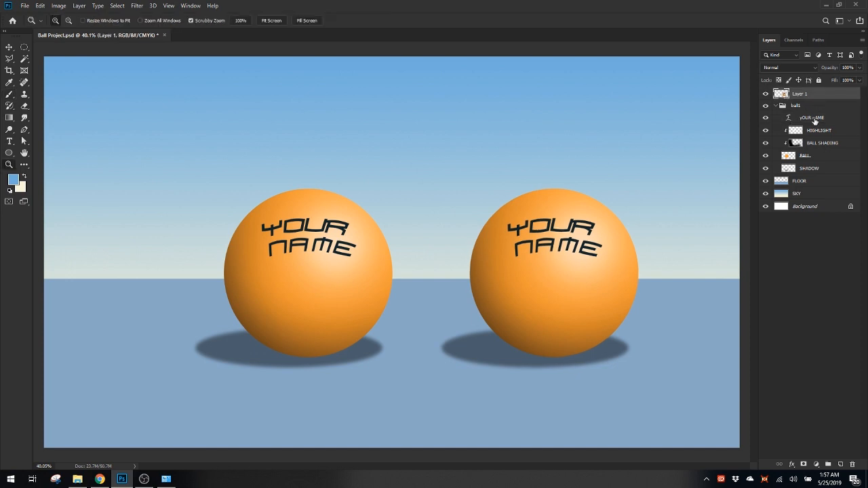
{"action": "key", "text": "ctrl+z"}
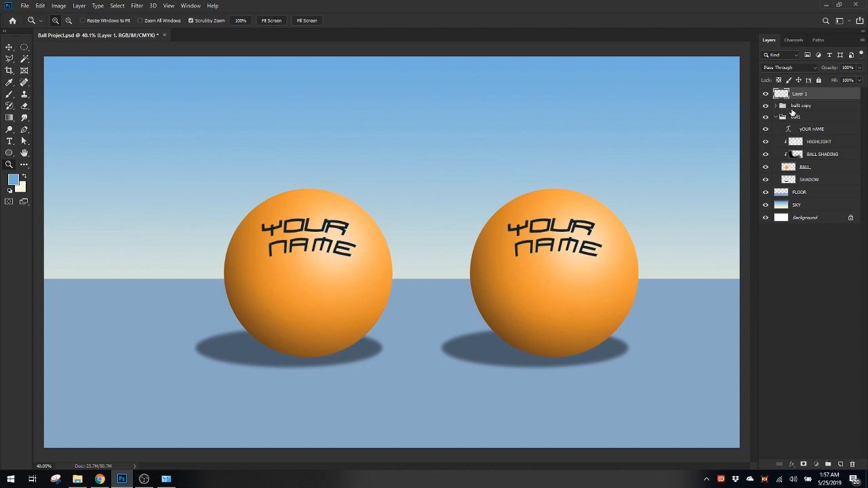
Move the SHADOW layer out of the ball1 copy group to just below it, and collapse the group
{"action": "left_click", "coordinate": [794, 107]}
{"action": "left_click", "coordinate": [776, 106]}
{"action": "left_click", "coordinate": [807, 170]}
{"action": "mouse_move", "coordinate": [806, 174]}
{"action": "left_mouse_down"}
{"action": "mouse_move", "coordinate": [822, 175]}
{"action": "mouse_move", "coordinate": [812, 172]}
{"action": "left_mouse_up"}
{"action": "left_click", "coordinate": [776, 108]}
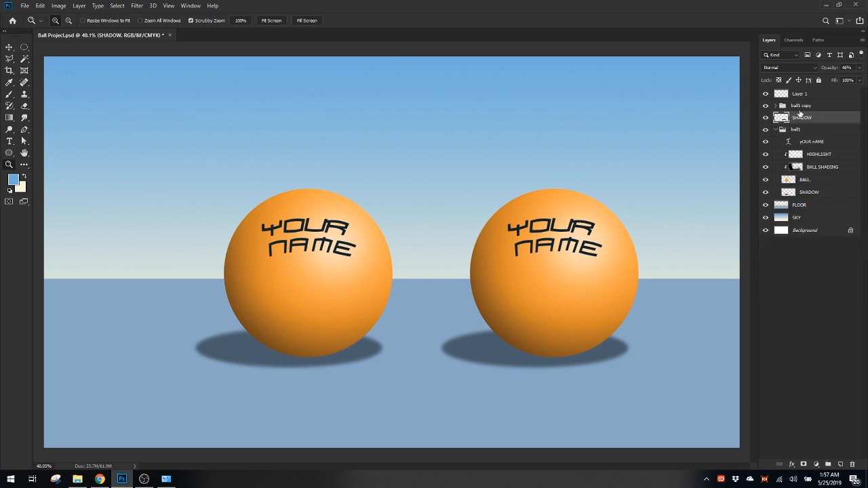
Merge the empty Layer 1 with the ball1 copy group and check the merged ball by toggling its visibility
{"action": "left_click", "coordinate": [811, 96]}
{"action": "left_click", "coordinate": [813, 106], "text": "shift"}
{"action": "right_click", "coordinate": [814, 106]}
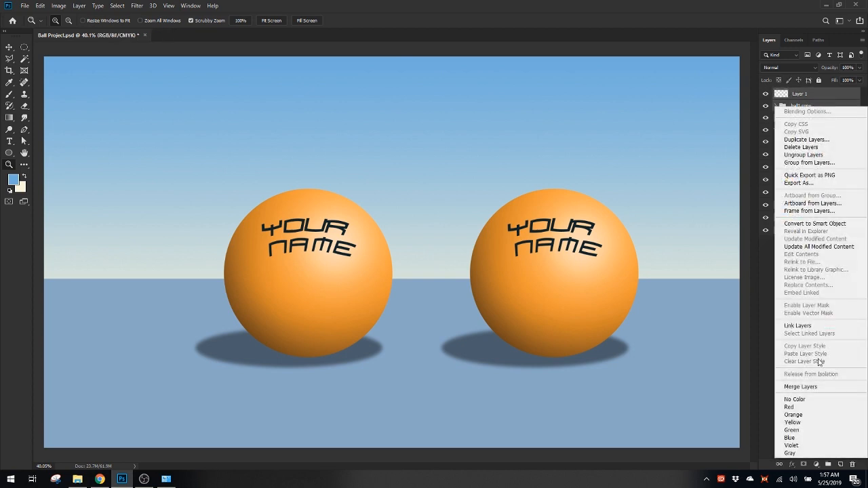
{"action": "left_click", "coordinate": [800, 387]}
{"action": "left_click", "coordinate": [766, 95]}
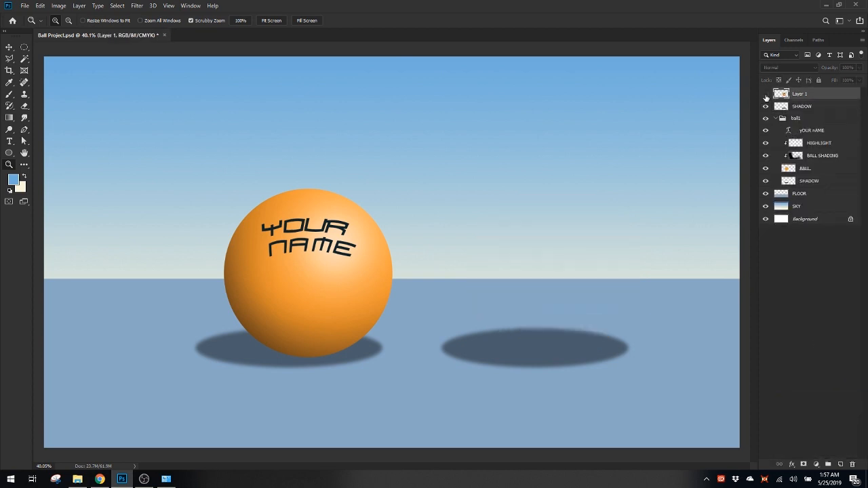
{"action": "left_click", "coordinate": [766, 94]}
Convert the merged Layer 1 and the separate SHADOW layer below it together into one smart object
{"action": "left_click", "coordinate": [812, 107]}
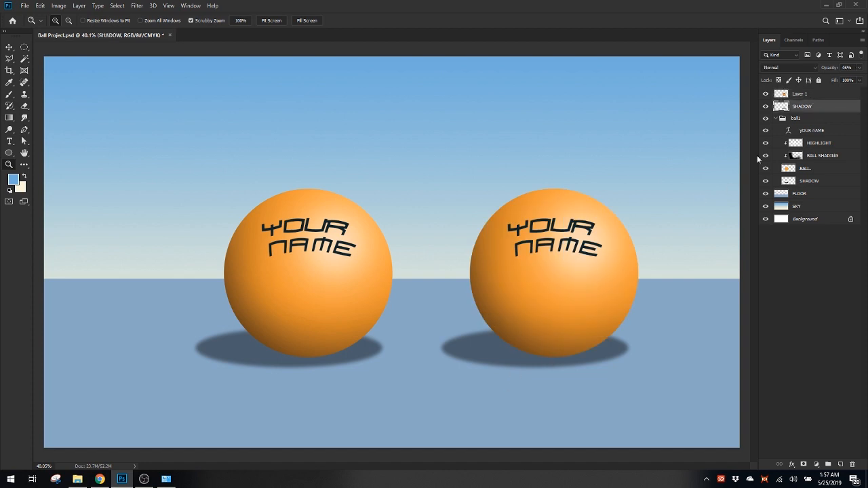
{"action": "left_click", "coordinate": [818, 98], "text": "shift"}
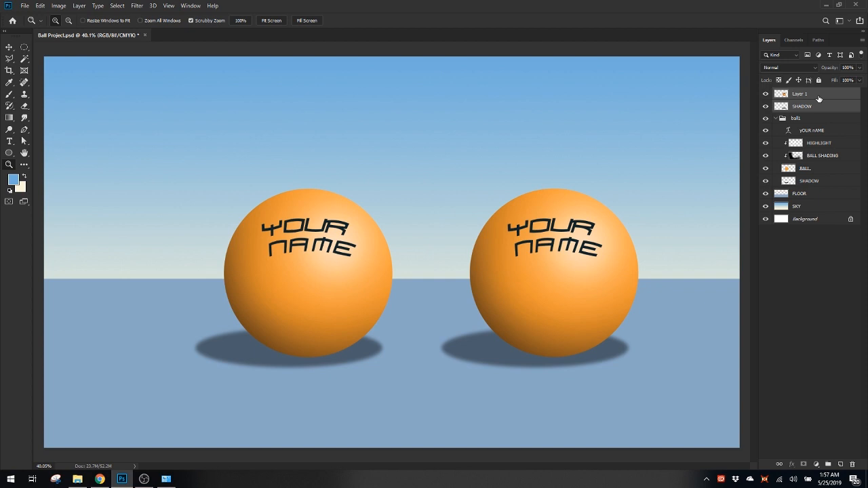
{"action": "right_click", "coordinate": [819, 99]}
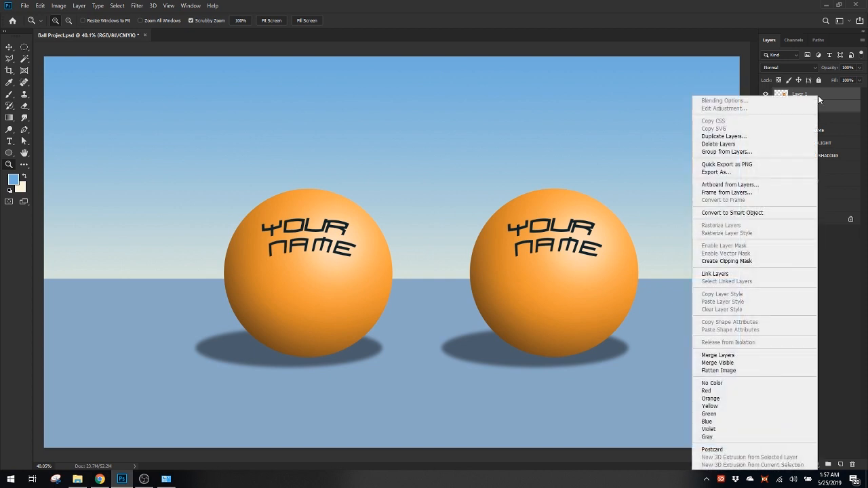
{"action": "left_click", "coordinate": [826, 97]}
{"action": "left_click", "coordinate": [829, 107]}
{"action": "left_click", "coordinate": [829, 97]}
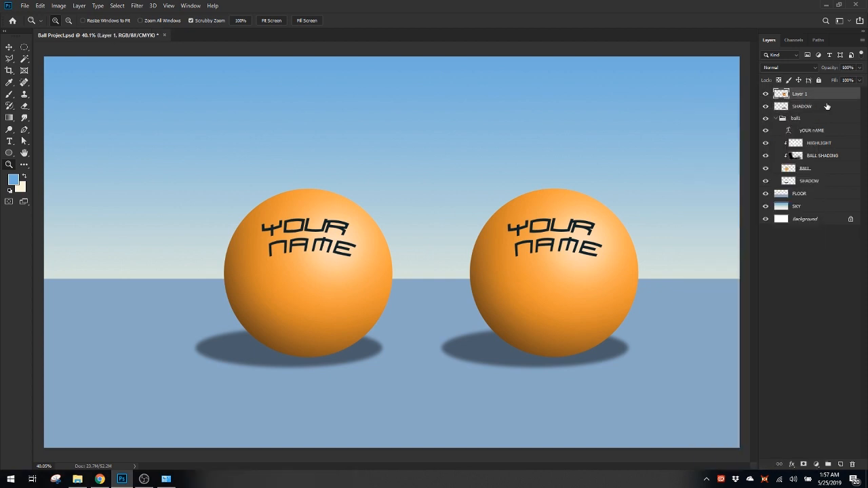
{"action": "left_click", "coordinate": [826, 107], "text": "shift"}
{"action": "right_click", "coordinate": [827, 102]}
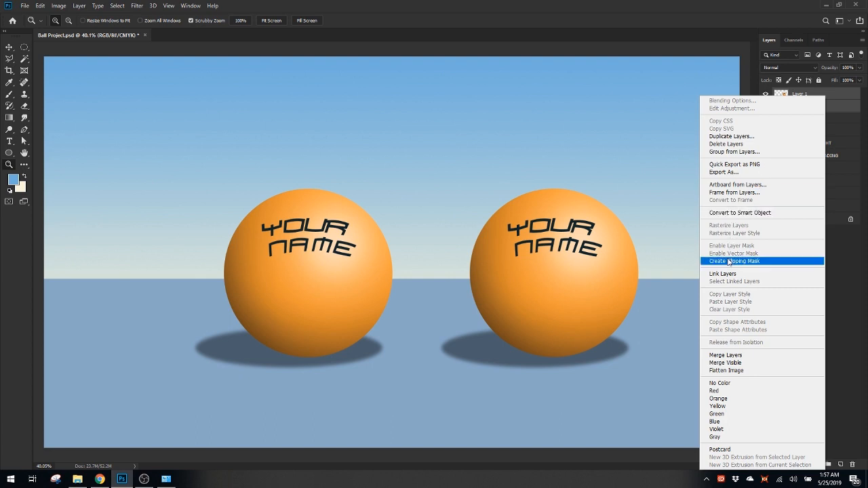
{"action": "left_click", "coordinate": [730, 213]}
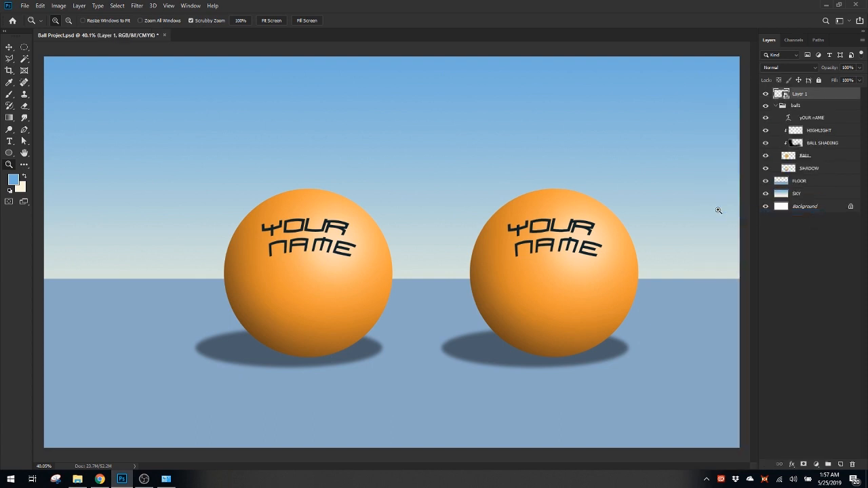
Scale the second ball's smart object down, place it at the horizon right of the large ball, and check it by toggling its visibility
{"action": "key", "text": "ctrl+t"}
{"action": "left_click_drag", "start_coordinate": [632, 199], "coordinate": [572, 397]}
{"action": "left_click_drag", "start_coordinate": [482, 336], "coordinate": [550, 261]}
{"action": "key", "text": "Return"}
{"action": "key", "text": "z"}
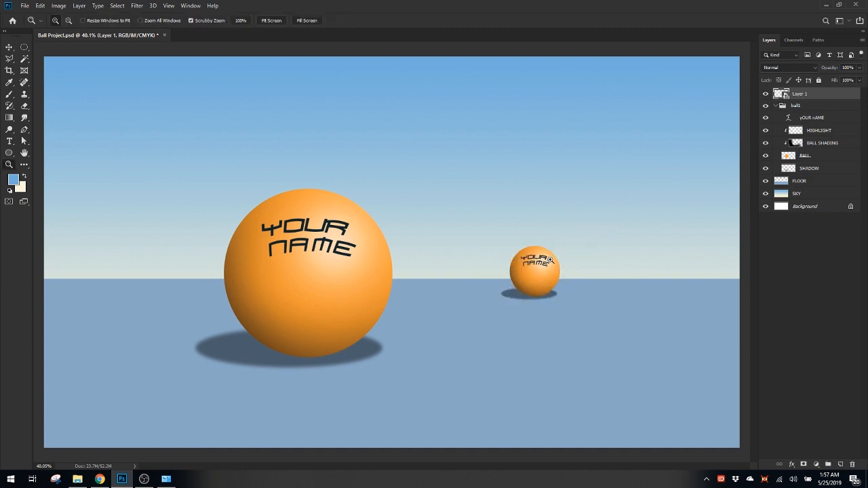
{"action": "left_click", "coordinate": [766, 93]}
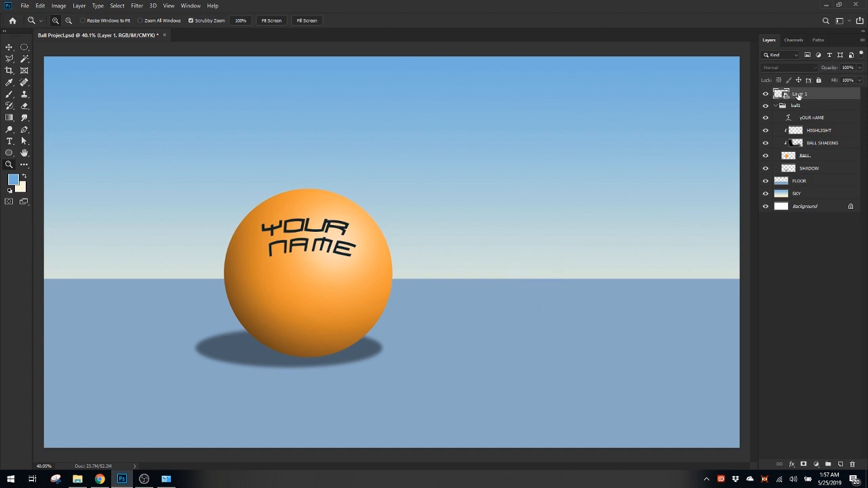
{"action": "left_click", "coordinate": [765, 93]}
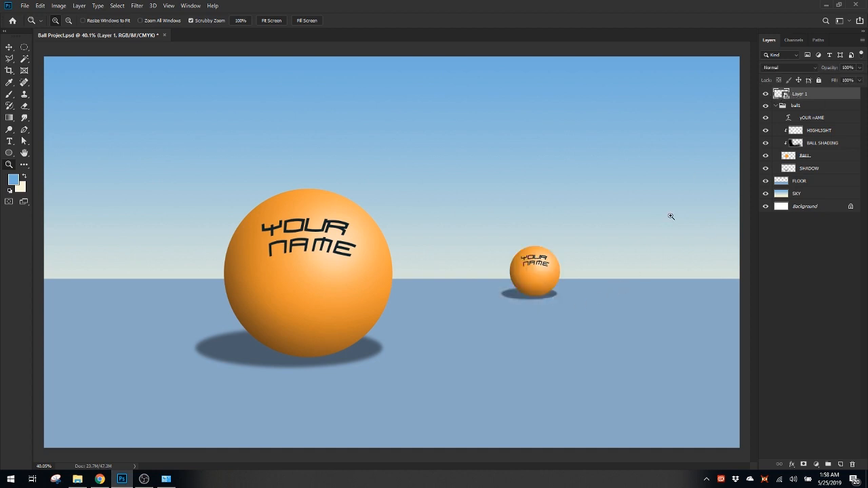
Open the small ball's smart object contents in a floating window beside the scene and select the SHADOW layer
{"action": "double_click", "coordinate": [784, 97]}
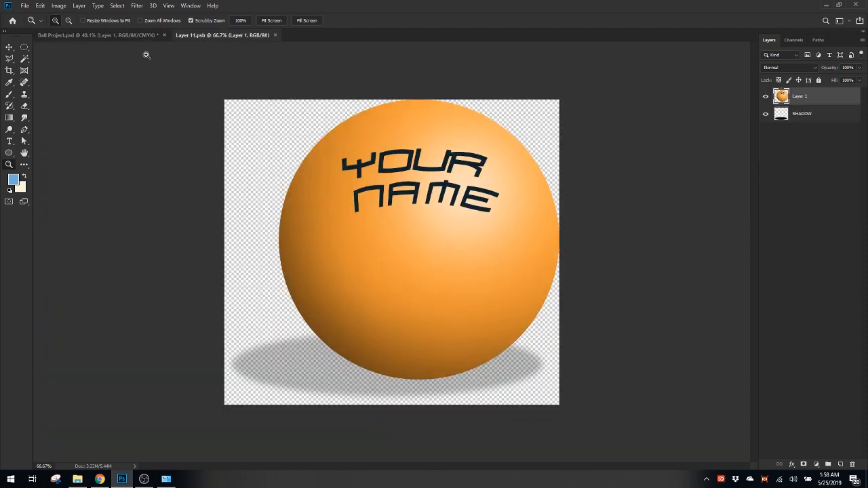
{"action": "left_click_drag", "start_coordinate": [231, 35], "coordinate": [235, 83]}
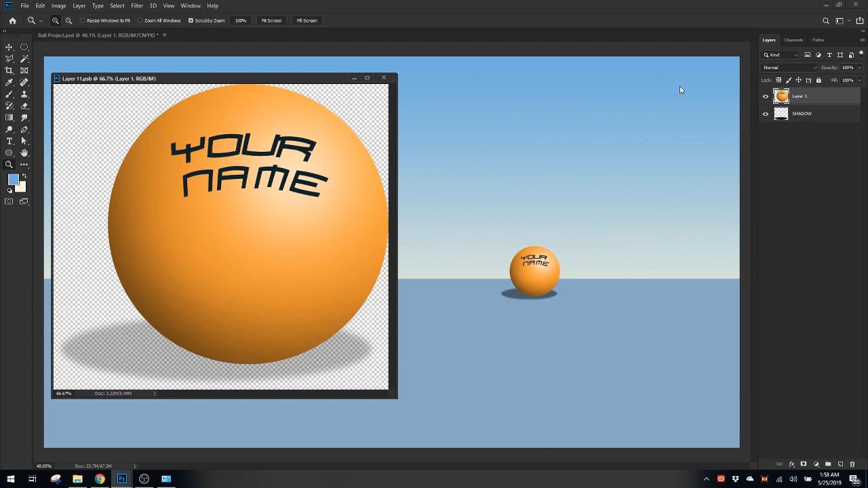
{"action": "left_click", "coordinate": [806, 115]}
{"action": "key", "text": "ctrl+t"}
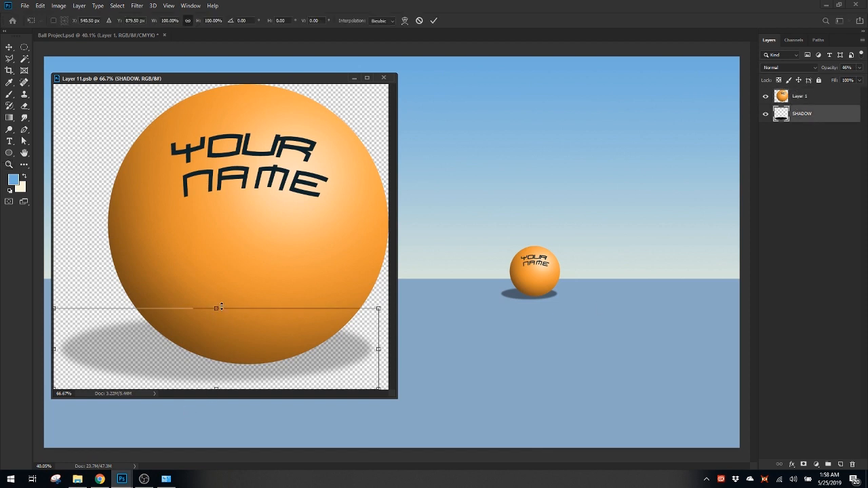
{"action": "left_click_drag", "start_coordinate": [216, 310], "coordinate": [218, 344]}
{"action": "key", "text": "Return"}
{"action": "key", "text": "z"}
{"action": "key", "text": "ctrl+t"}
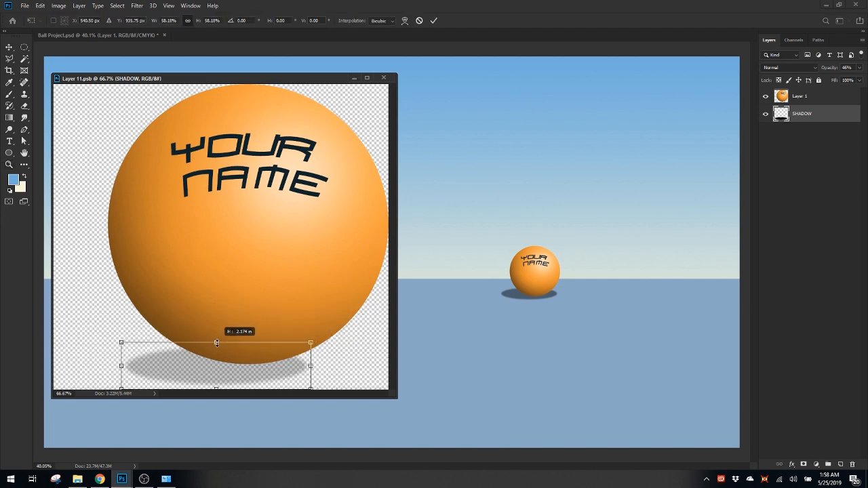
{"action": "key", "text": "Escape"}
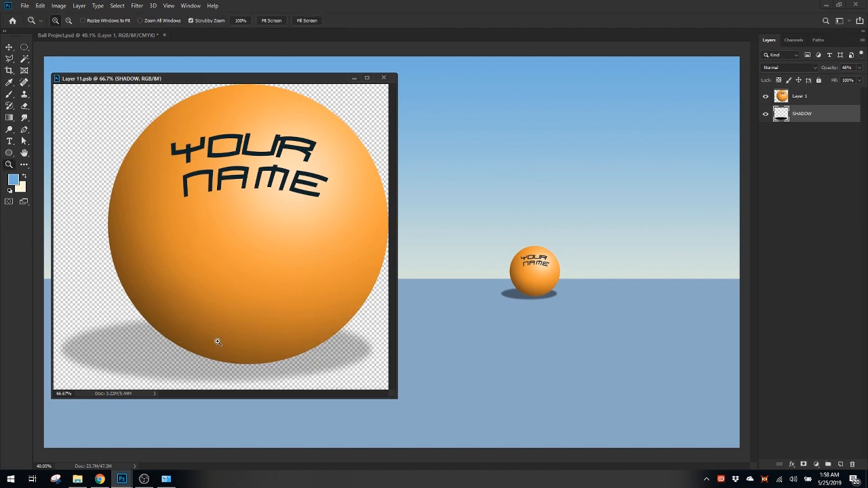
Flatten the shadow to about 52% height at full width, place it under the ball, and save the smart object contents
{"action": "key", "text": "ctrl+t"}
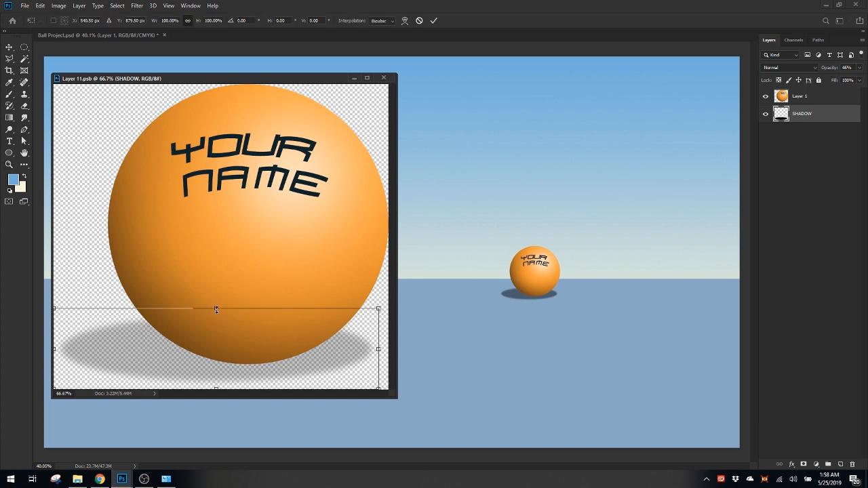
{"action": "left_click_drag", "start_coordinate": [216, 309], "coordinate": [233, 339]}
{"action": "left_click_drag", "start_coordinate": [378, 358], "coordinate": [338, 384]}
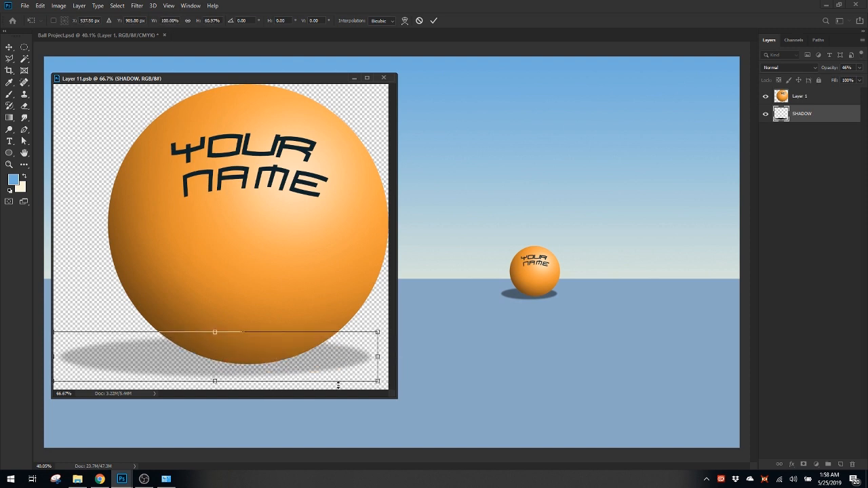
{"action": "left_click_drag", "start_coordinate": [215, 331], "coordinate": [215, 339]}
{"action": "left_click_drag", "start_coordinate": [276, 351], "coordinate": [277, 349]}
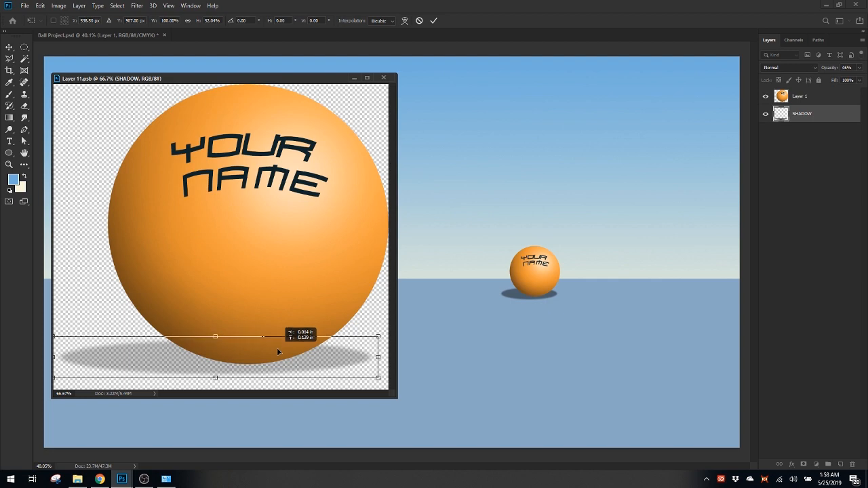
{"action": "key", "text": "z"}
{"action": "key", "text": "ctrl+s"}
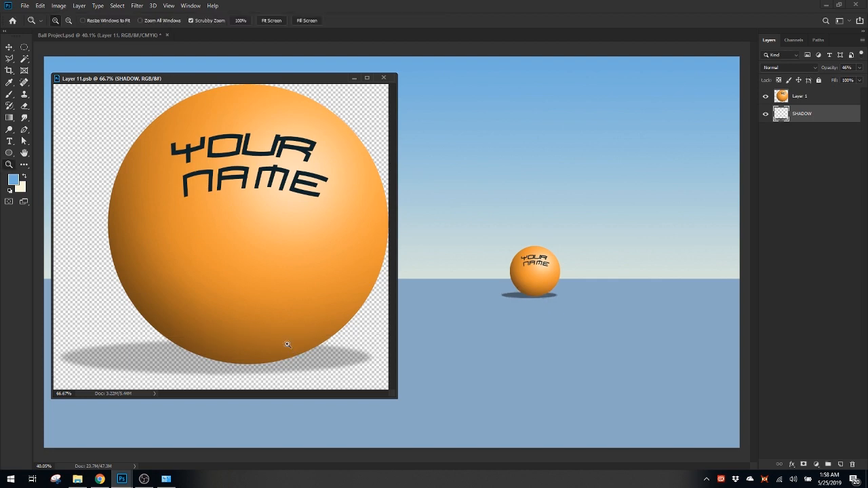
Dock the Layer 11.psb window and return to the Ball Project document to view the whole scene
{"action": "left_click_drag", "start_coordinate": [326, 79], "coordinate": [280, 53]}
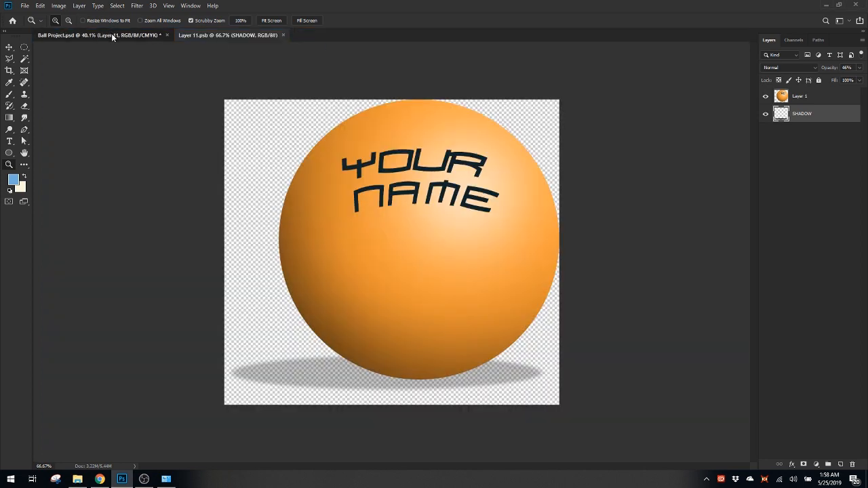
{"action": "left_click", "coordinate": [111, 33]}
{"action": "left_click_drag", "start_coordinate": [496, 301], "coordinate": [582, 345]}
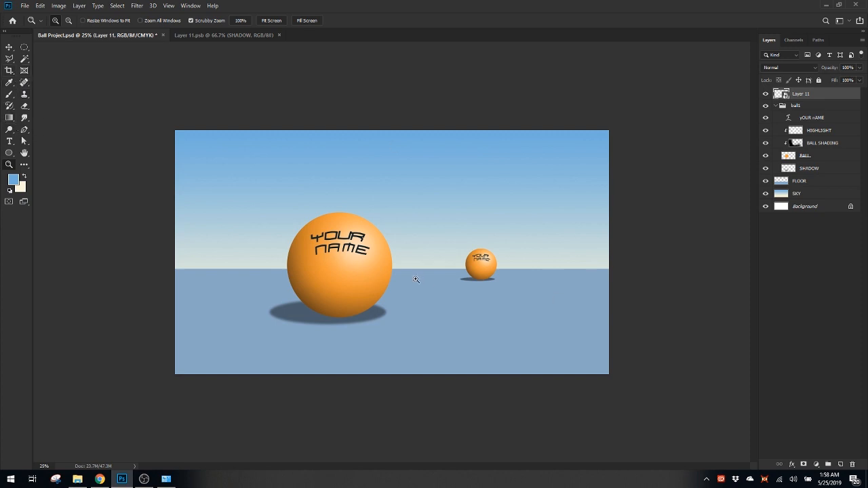
{"action": "mouse_move", "coordinate": [413, 279]}
{"action": "left_mouse_down"}
{"action": "mouse_move", "coordinate": [425, 285]}
{"action": "mouse_move", "coordinate": [417, 283]}
{"action": "left_mouse_up"}
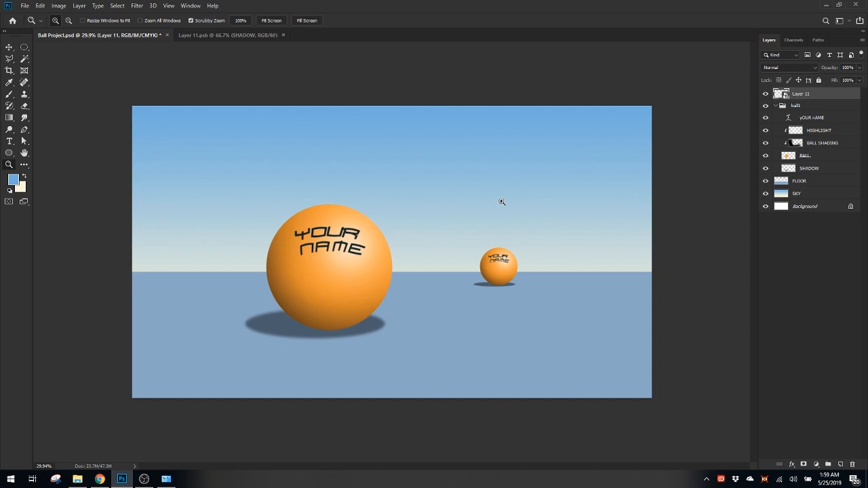
Fill a new top layer with pale blue sampled from the sky near the small ball and clip it to the Layer 11 smart object
{"action": "key", "text": "b"}
{"action": "left_click", "coordinate": [525, 225], "text": "alt"}
{"action": "left_click_drag", "start_coordinate": [525, 225], "coordinate": [545, 229]}
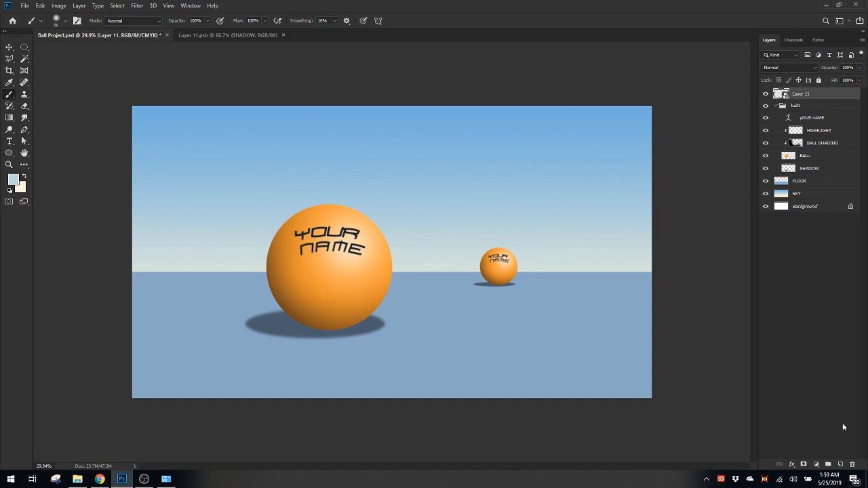
{"action": "left_click", "coordinate": [841, 465]}
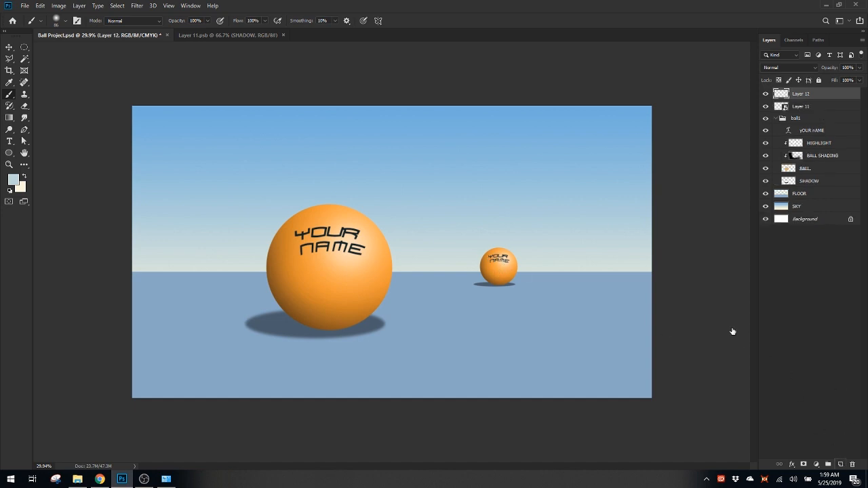
{"action": "key", "text": "alt+BackSpace"}
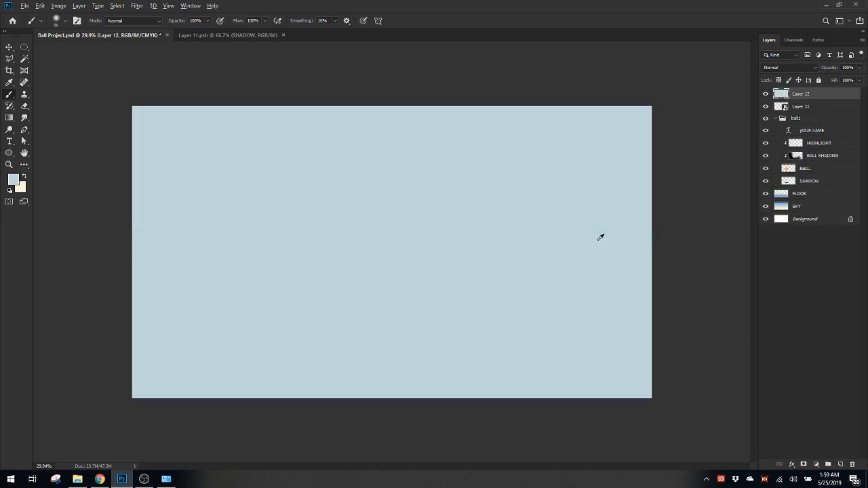
{"action": "left_click", "coordinate": [825, 96], "text": "alt"}
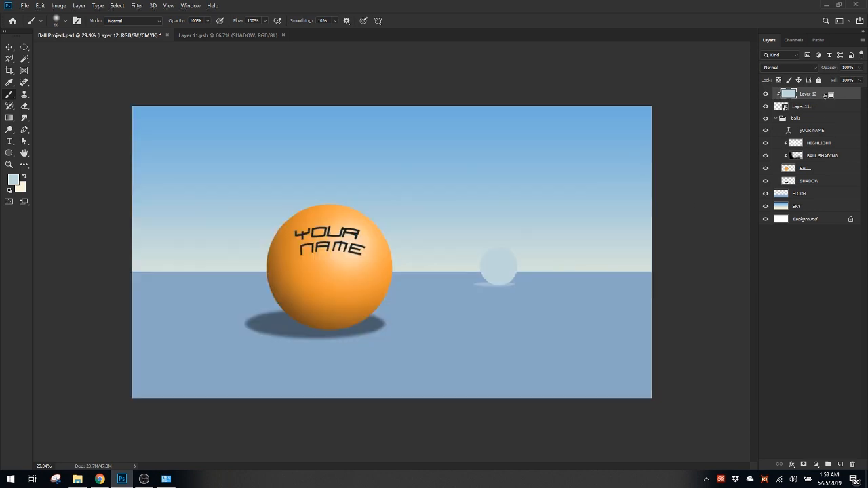
Set the opacity of the clipped sky-colour Layer 12 to 10%
{"action": "left_click_drag", "start_coordinate": [859, 68], "coordinate": [830, 95]}
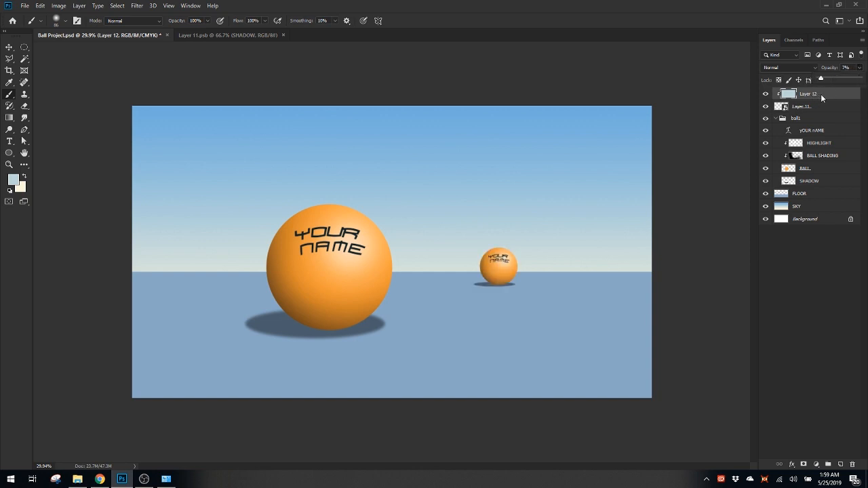
{"action": "left_click_drag", "start_coordinate": [820, 97], "coordinate": [824, 101]}
Duplicate the Layer 11 smart object to the top of the layer stack, above Layer 12
{"action": "left_click", "coordinate": [832, 106]}
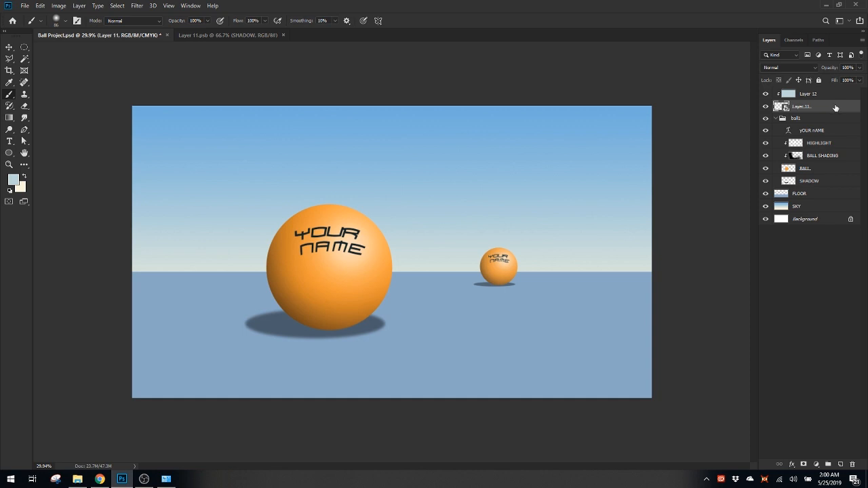
{"action": "mouse_move", "coordinate": [829, 109]}
{"action": "left_mouse_down"}
{"action": "mouse_move", "coordinate": [836, 117]}
{"action": "mouse_move", "coordinate": [828, 113]}
{"action": "left_mouse_up"}
{"action": "key", "text": "ctrl+z"}
{"action": "left_click_drag", "start_coordinate": [828, 109], "coordinate": [829, 92]}
Scale the duplicated ball down proportionally to a tiny distant ball and place it at the horizon between the two larger balls
{"action": "key", "text": "ctrl+t"}
{"action": "mouse_move", "coordinate": [509, 265]}
{"action": "left_mouse_down"}
{"action": "mouse_move", "coordinate": [567, 274]}
{"action": "mouse_move", "coordinate": [595, 267]}
{"action": "mouse_move", "coordinate": [603, 258]}
{"action": "mouse_move", "coordinate": [593, 252]}
{"action": "mouse_move", "coordinate": [591, 281]}
{"action": "mouse_move", "coordinate": [617, 286]}
{"action": "mouse_move", "coordinate": [595, 287]}
{"action": "left_mouse_up"}
{"action": "key", "text": "Return"}
{"action": "key", "text": "ctrl+t"}
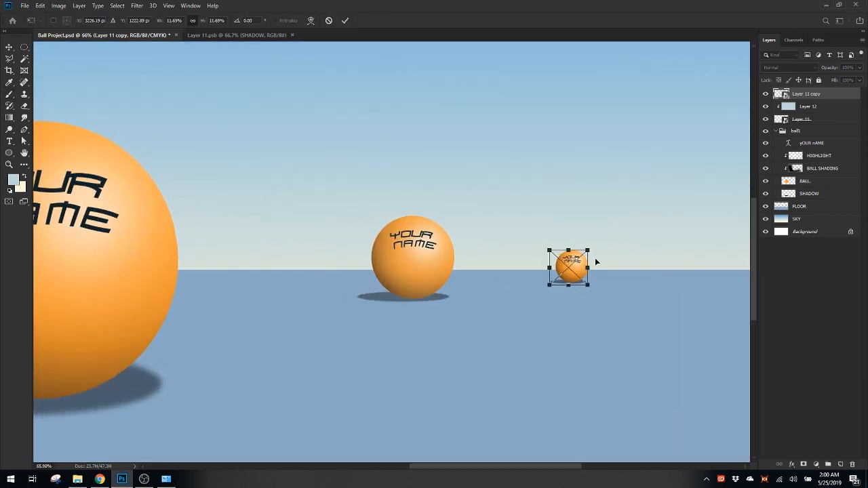
{"action": "mouse_move", "coordinate": [587, 256]}
{"action": "left_mouse_down"}
{"action": "mouse_move", "coordinate": [607, 250]}
{"action": "mouse_move", "coordinate": [601, 260]}
{"action": "mouse_move", "coordinate": [536, 274]}
{"action": "mouse_move", "coordinate": [552, 277]}
{"action": "mouse_move", "coordinate": [396, 262]}
{"action": "mouse_move", "coordinate": [310, 266]}
{"action": "left_mouse_up"}
{"action": "key", "text": "Return"}
{"action": "key", "text": "ctrl+t"}
{"action": "key", "text": "Return"}
{"action": "key", "text": "ctrl+t"}
{"action": "key", "text": "Return"}
{"action": "mouse_move", "coordinate": [457, 270]}
{"action": "left_mouse_down"}
{"action": "mouse_move", "coordinate": [460, 287]}
{"action": "mouse_move", "coordinate": [492, 299]}
{"action": "mouse_move", "coordinate": [486, 289]}
{"action": "mouse_move", "coordinate": [507, 279]}
{"action": "mouse_move", "coordinate": [453, 288]}
{"action": "mouse_move", "coordinate": [471, 300]}
{"action": "left_mouse_up"}
Duplicate the sky-colour Layer 12 to the top of the stack and clip the duplicate to Layer 11 copy
{"action": "left_click", "coordinate": [830, 109]}
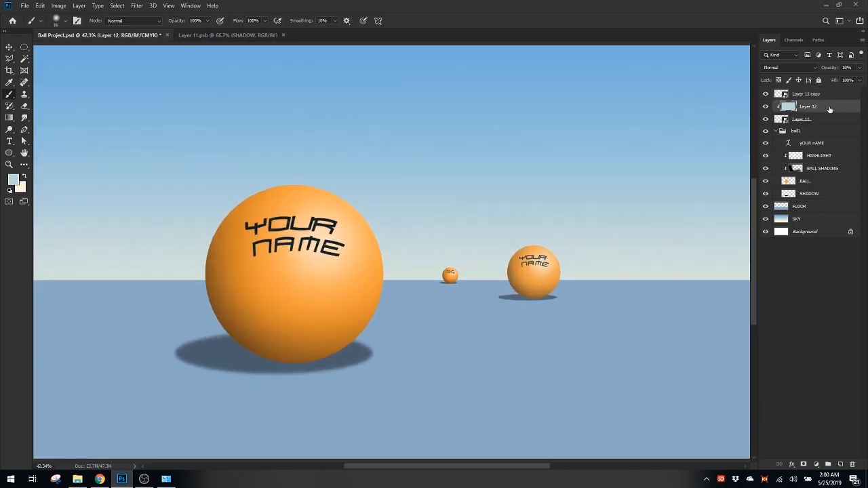
{"action": "left_click_drag", "start_coordinate": [829, 109], "coordinate": [827, 95]}
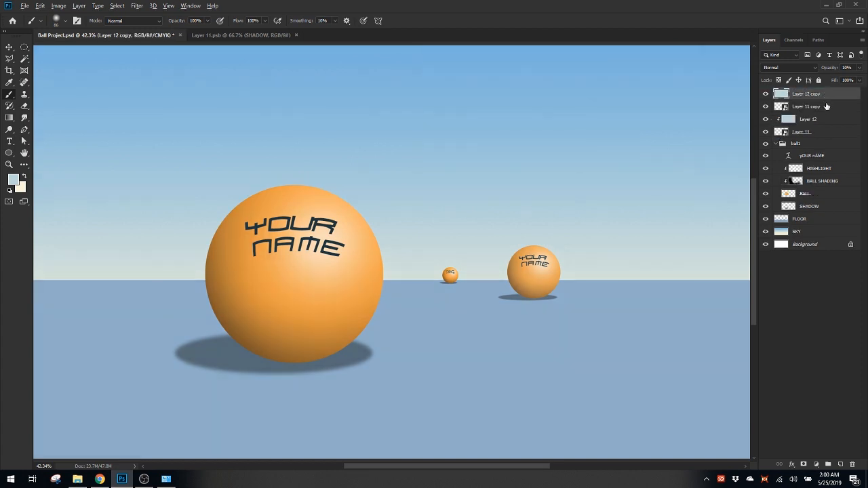
{"action": "left_click", "coordinate": [828, 99], "text": "alt"}
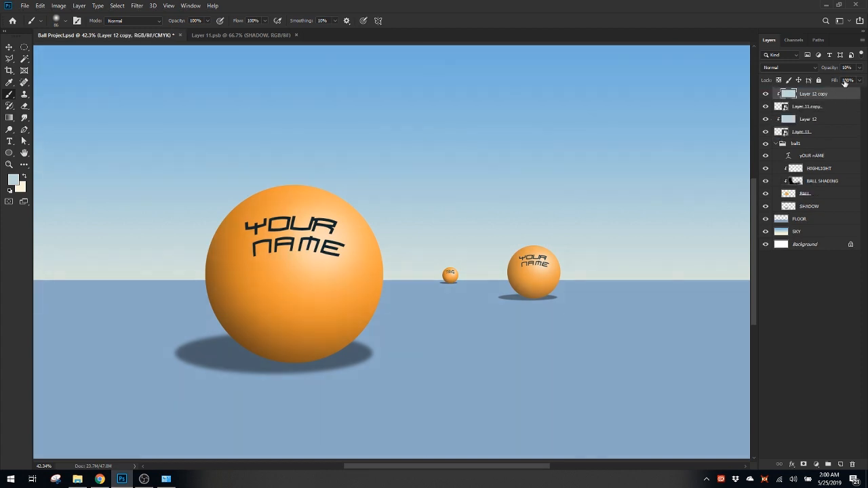
Set the opacity of the Layer 12 copy tint on the tiniest ball to 20%
{"action": "left_click_drag", "start_coordinate": [472, 280], "coordinate": [461, 287]}
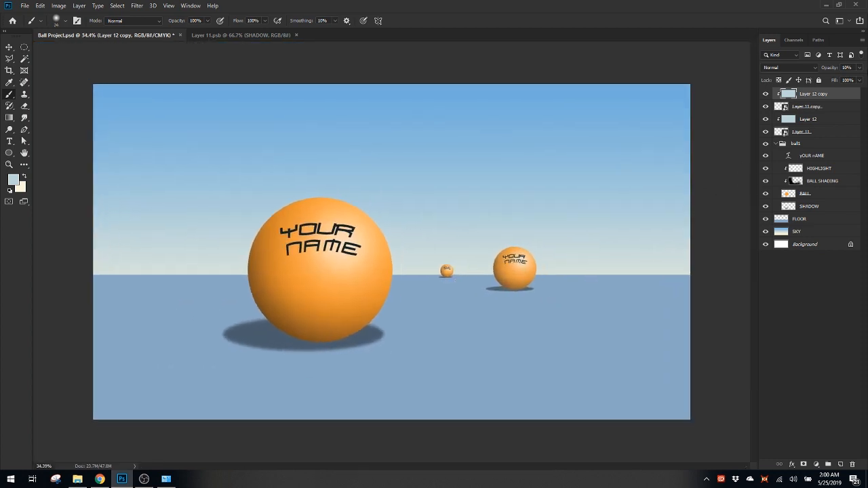
{"action": "left_click", "coordinate": [859, 68]}
{"action": "left_click", "coordinate": [831, 78]}
{"action": "left_click_drag", "start_coordinate": [833, 80], "coordinate": [834, 81]}
{"action": "left_click", "coordinate": [674, 36]}
Examine the whole scene, the horizon line and the edges of the balls at pixel level
{"action": "scroll", "coordinate": [509, 206], "scroll_direction": "down", "scroll_amount": 4}
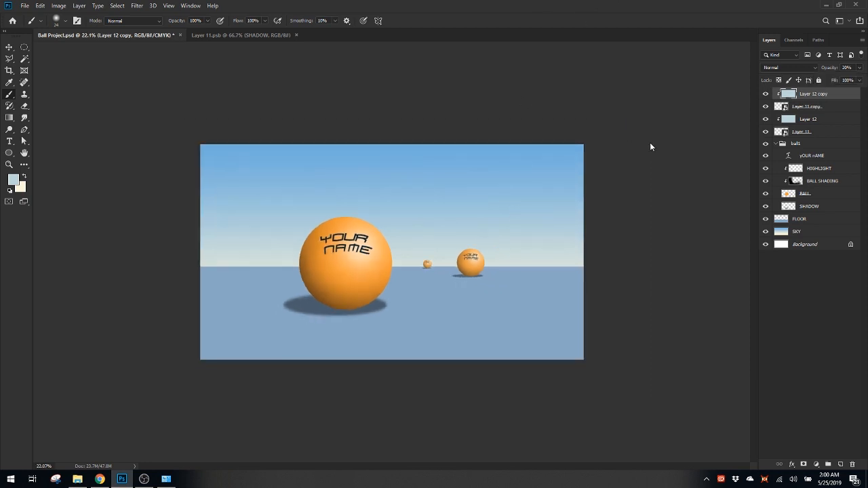
{"action": "key", "text": "a"}
{"action": "scroll", "coordinate": [523, 185], "scroll_direction": "down", "scroll_amount": 1}
{"action": "scroll", "coordinate": [519, 188], "scroll_direction": "up", "scroll_amount": 2}
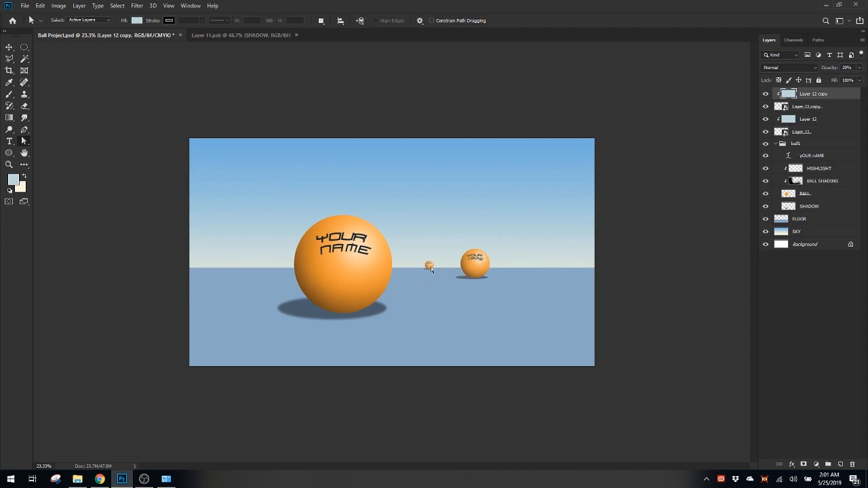
{"action": "scroll", "coordinate": [431, 269], "scroll_direction": "up", "scroll_amount": 15}
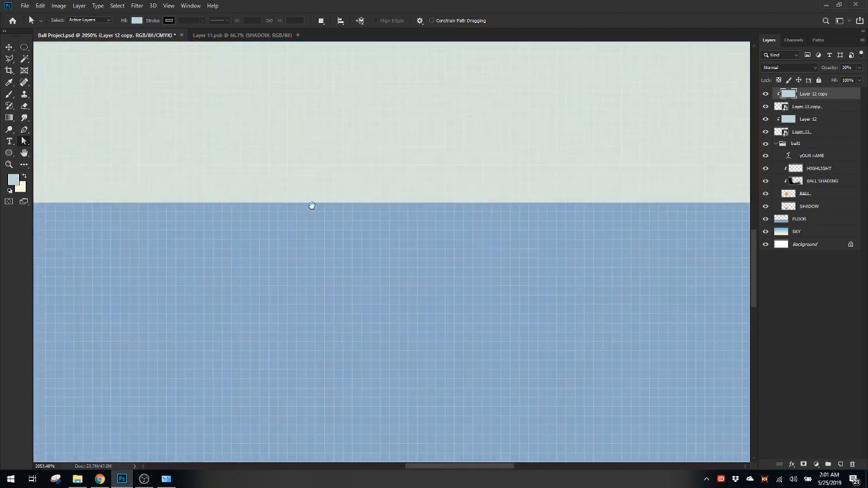
{"action": "left_click_drag", "start_coordinate": [312, 206], "coordinate": [488, 271]}
{"action": "left_click_drag", "start_coordinate": [445, 305], "coordinate": [714, 280]}
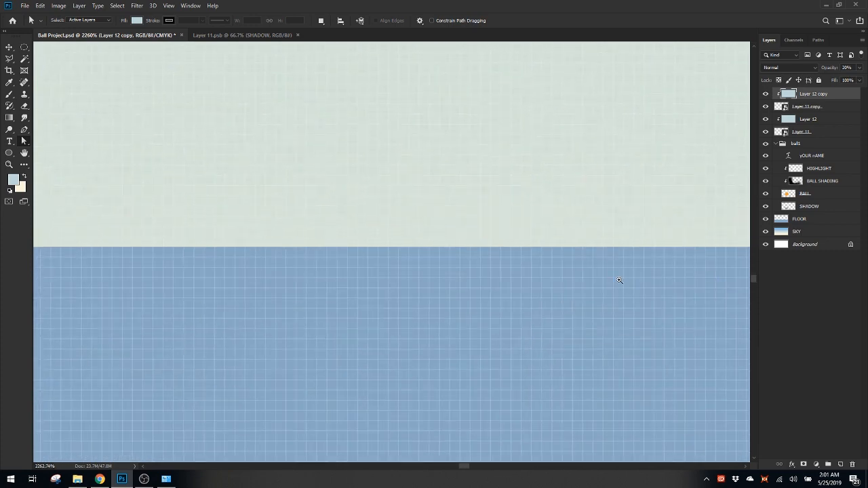
{"action": "left_click_drag", "start_coordinate": [619, 280], "coordinate": [447, 265]}
{"action": "mouse_move", "coordinate": [275, 262]}
{"action": "left_mouse_down"}
{"action": "mouse_move", "coordinate": [489, 252]}
{"action": "mouse_move", "coordinate": [283, 251]}
{"action": "left_mouse_up"}
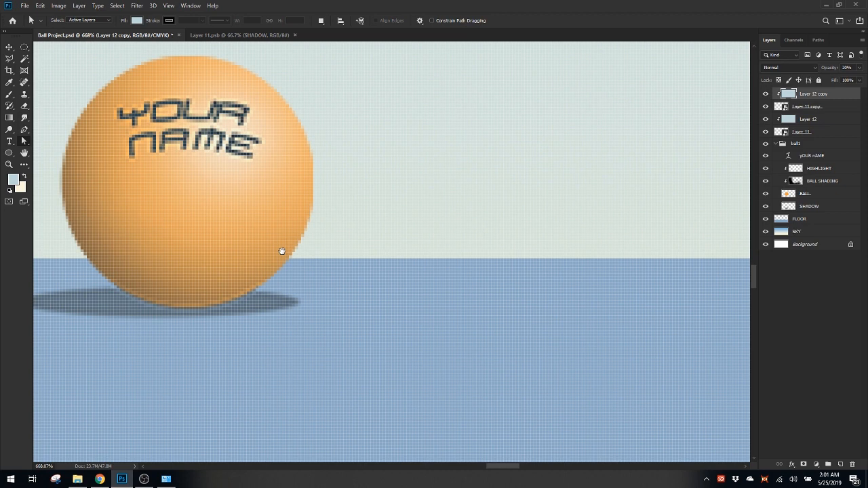
{"action": "left_click_drag", "start_coordinate": [342, 268], "coordinate": [309, 268]}
{"action": "left_click_drag", "start_coordinate": [522, 287], "coordinate": [237, 279]}
{"action": "left_click_drag", "start_coordinate": [612, 265], "coordinate": [711, 268]}
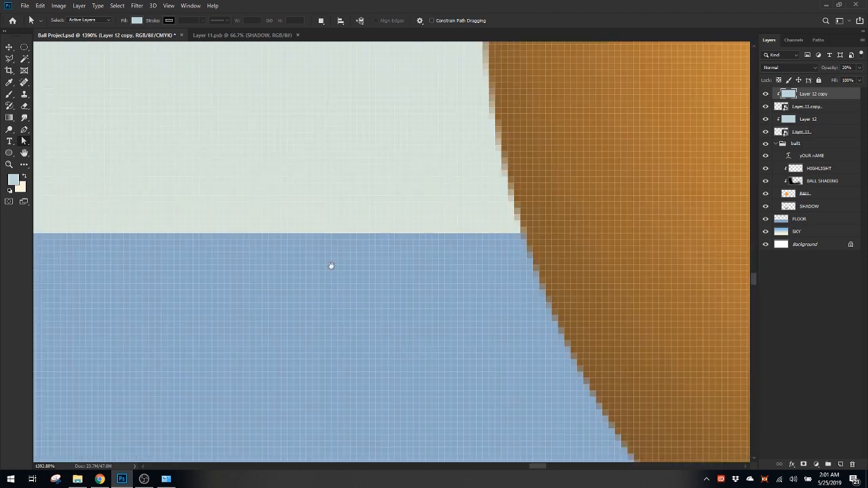
{"action": "left_click_drag", "start_coordinate": [332, 265], "coordinate": [478, 251]}
{"action": "left_click_drag", "start_coordinate": [494, 248], "coordinate": [397, 248]}
{"action": "left_click_drag", "start_coordinate": [489, 258], "coordinate": [396, 262]}
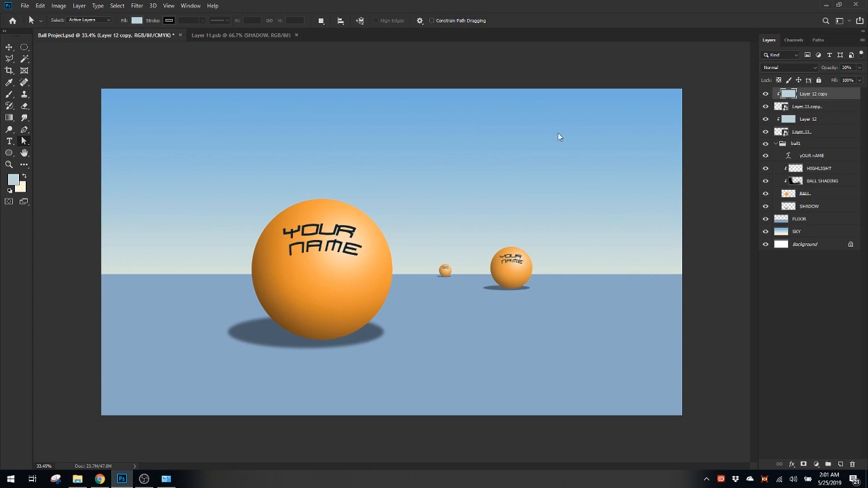
Save the scene to the Desktop as a JPEG named Ball Project with quality 12 (Maximum) and the Progressive format option
{"action": "key", "text": "ctrl+shift+s"}
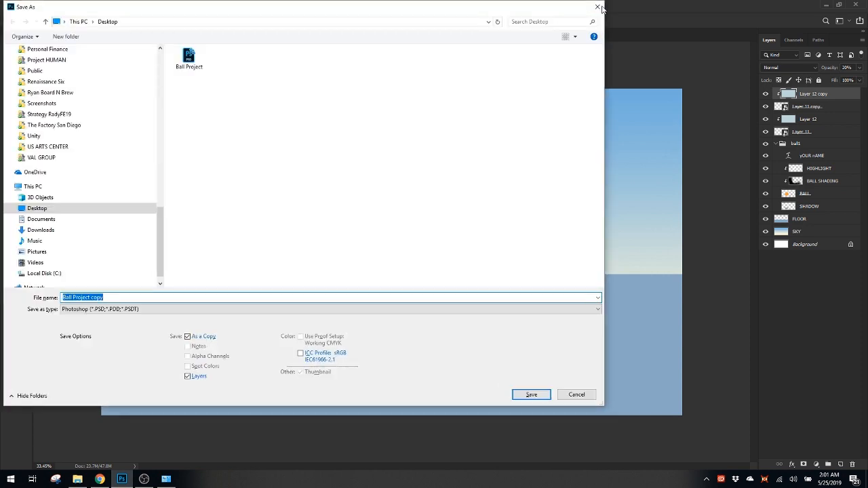
{"action": "left_click", "coordinate": [598, 7]}
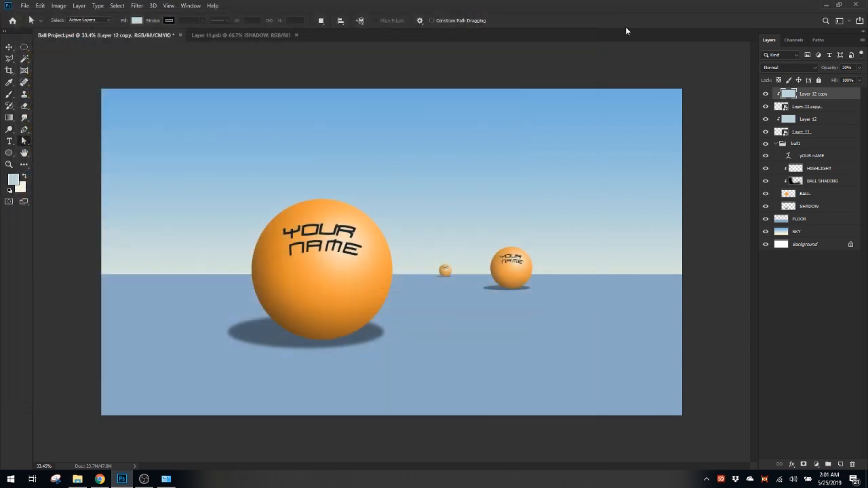
{"action": "left_click", "coordinate": [28, 7]}
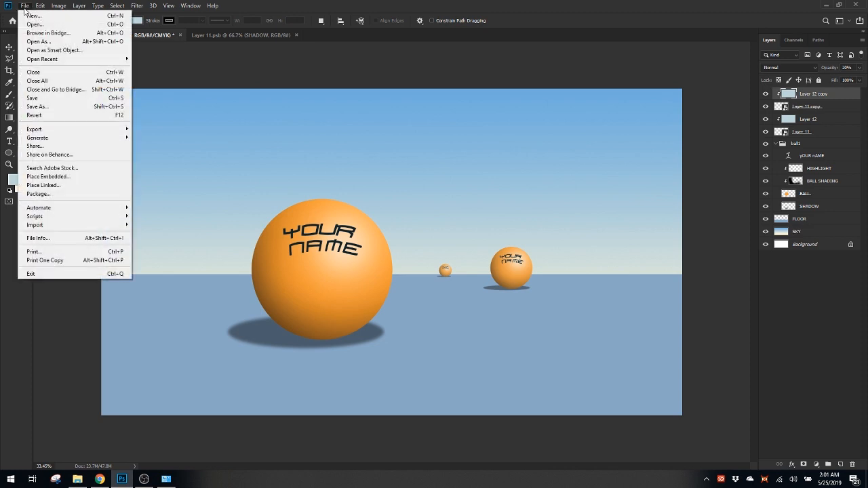
{"action": "left_click", "coordinate": [51, 107]}
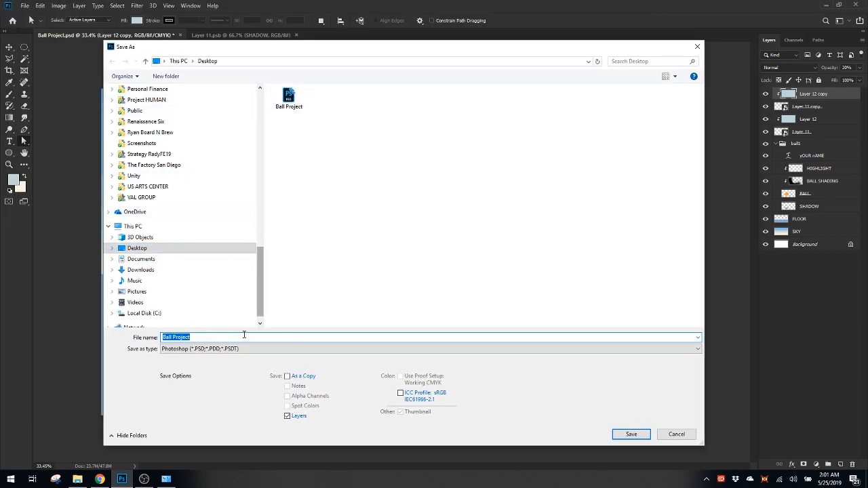
{"action": "left_click", "coordinate": [218, 354]}
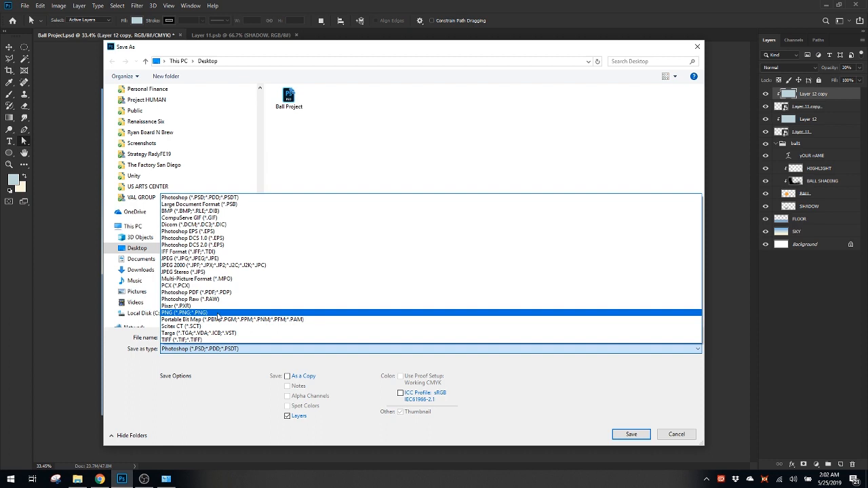
{"action": "left_click", "coordinate": [211, 261]}
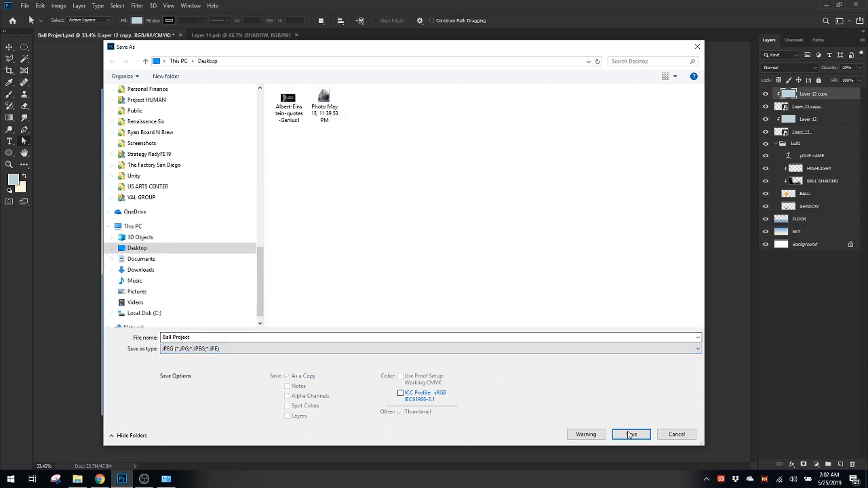
{"action": "left_click", "coordinate": [631, 434]}
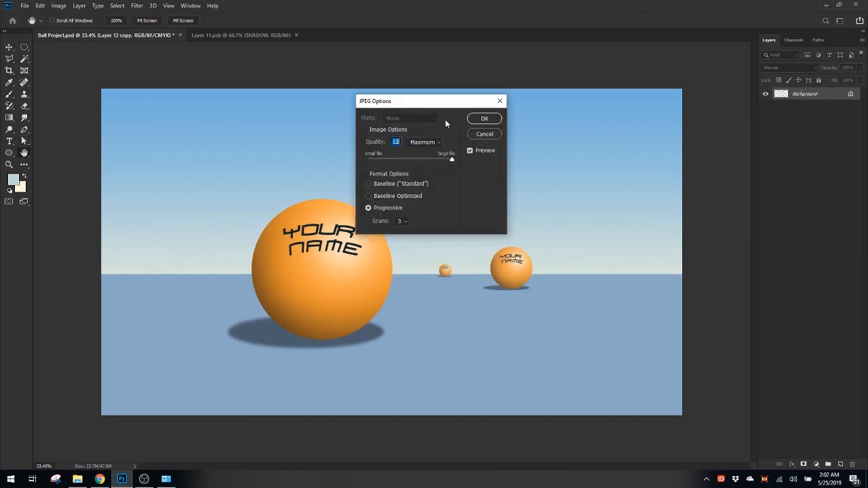
{"action": "left_click", "coordinate": [487, 122]}
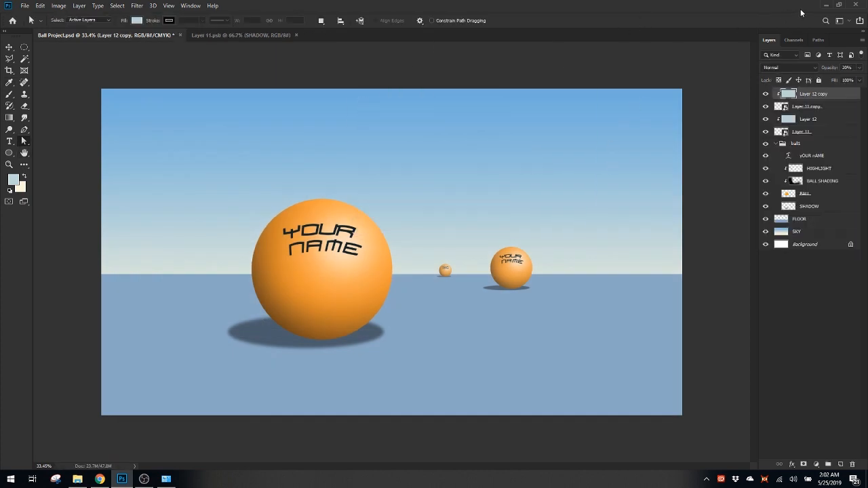
Minimize Photoshop to reach the desktop and close the Fonts and homoarakhn folder windows
{"action": "left_click", "coordinate": [825, 5]}
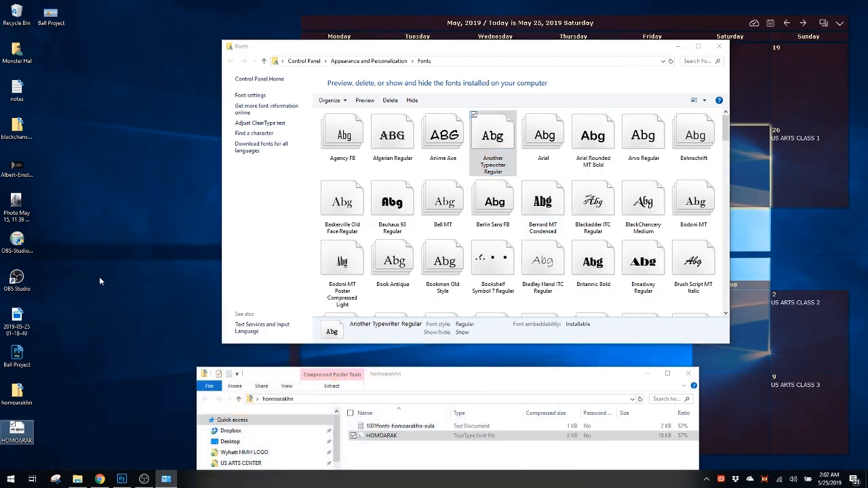
{"action": "left_click", "coordinate": [719, 45]}
{"action": "left_click_drag", "start_coordinate": [533, 375], "coordinate": [597, 97]}
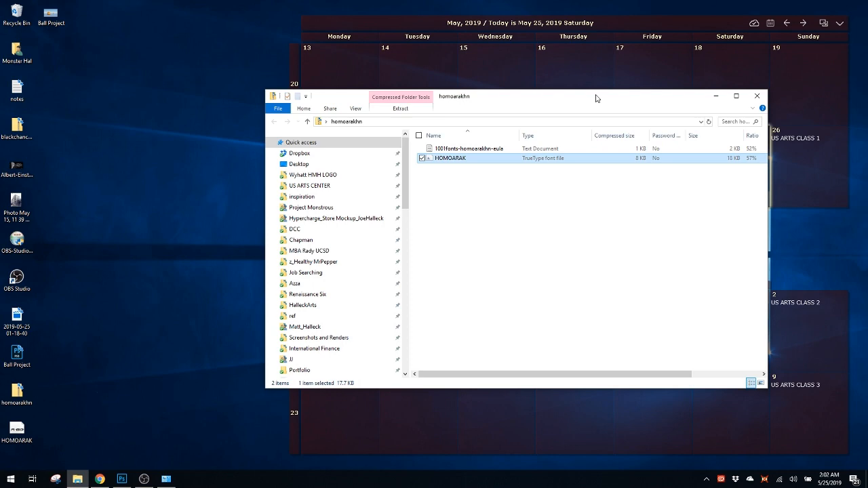
{"action": "left_click", "coordinate": [757, 96]}
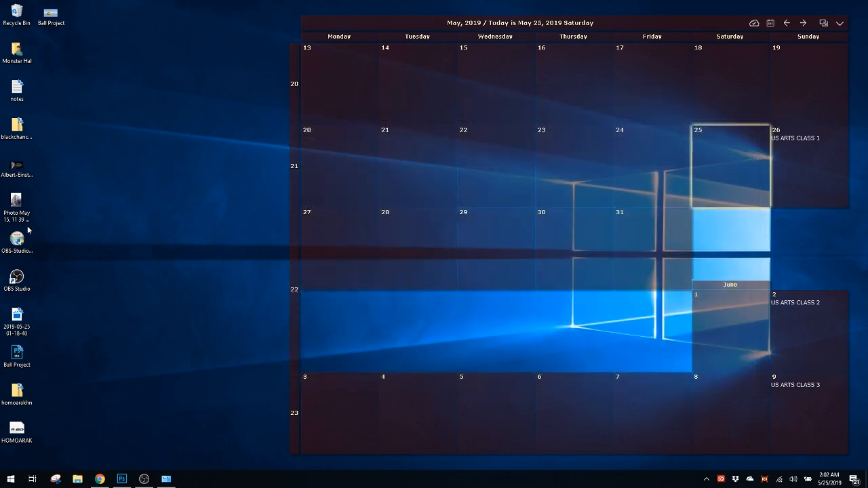
Open the saved Ball Project JPEG from the desktop in the image viewer
{"action": "left_click", "coordinate": [33, 426]}
{"action": "left_click", "coordinate": [57, 23]}
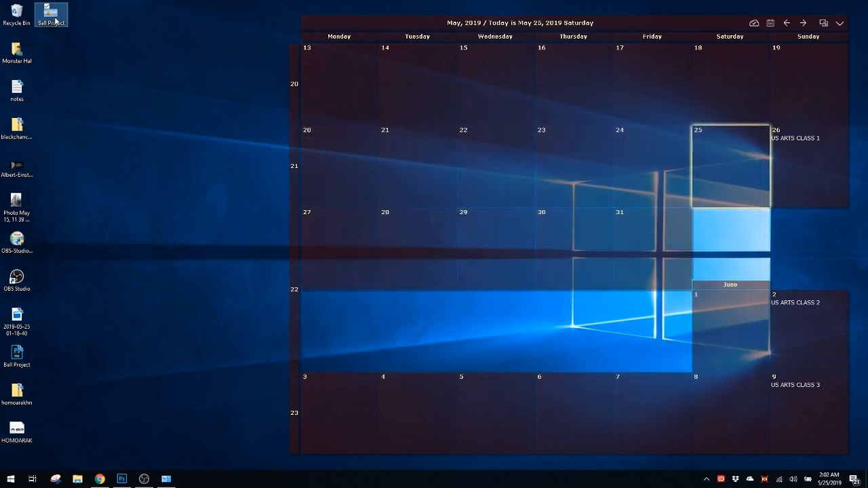
{"action": "double_click", "coordinate": [56, 22]}
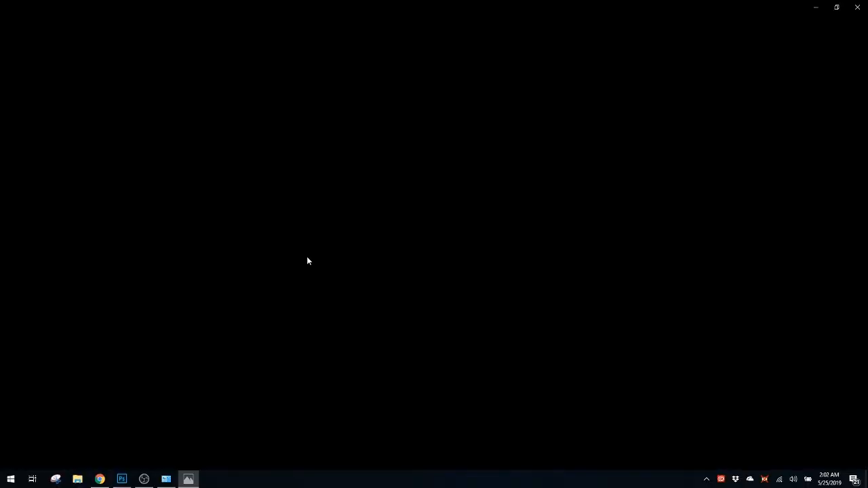